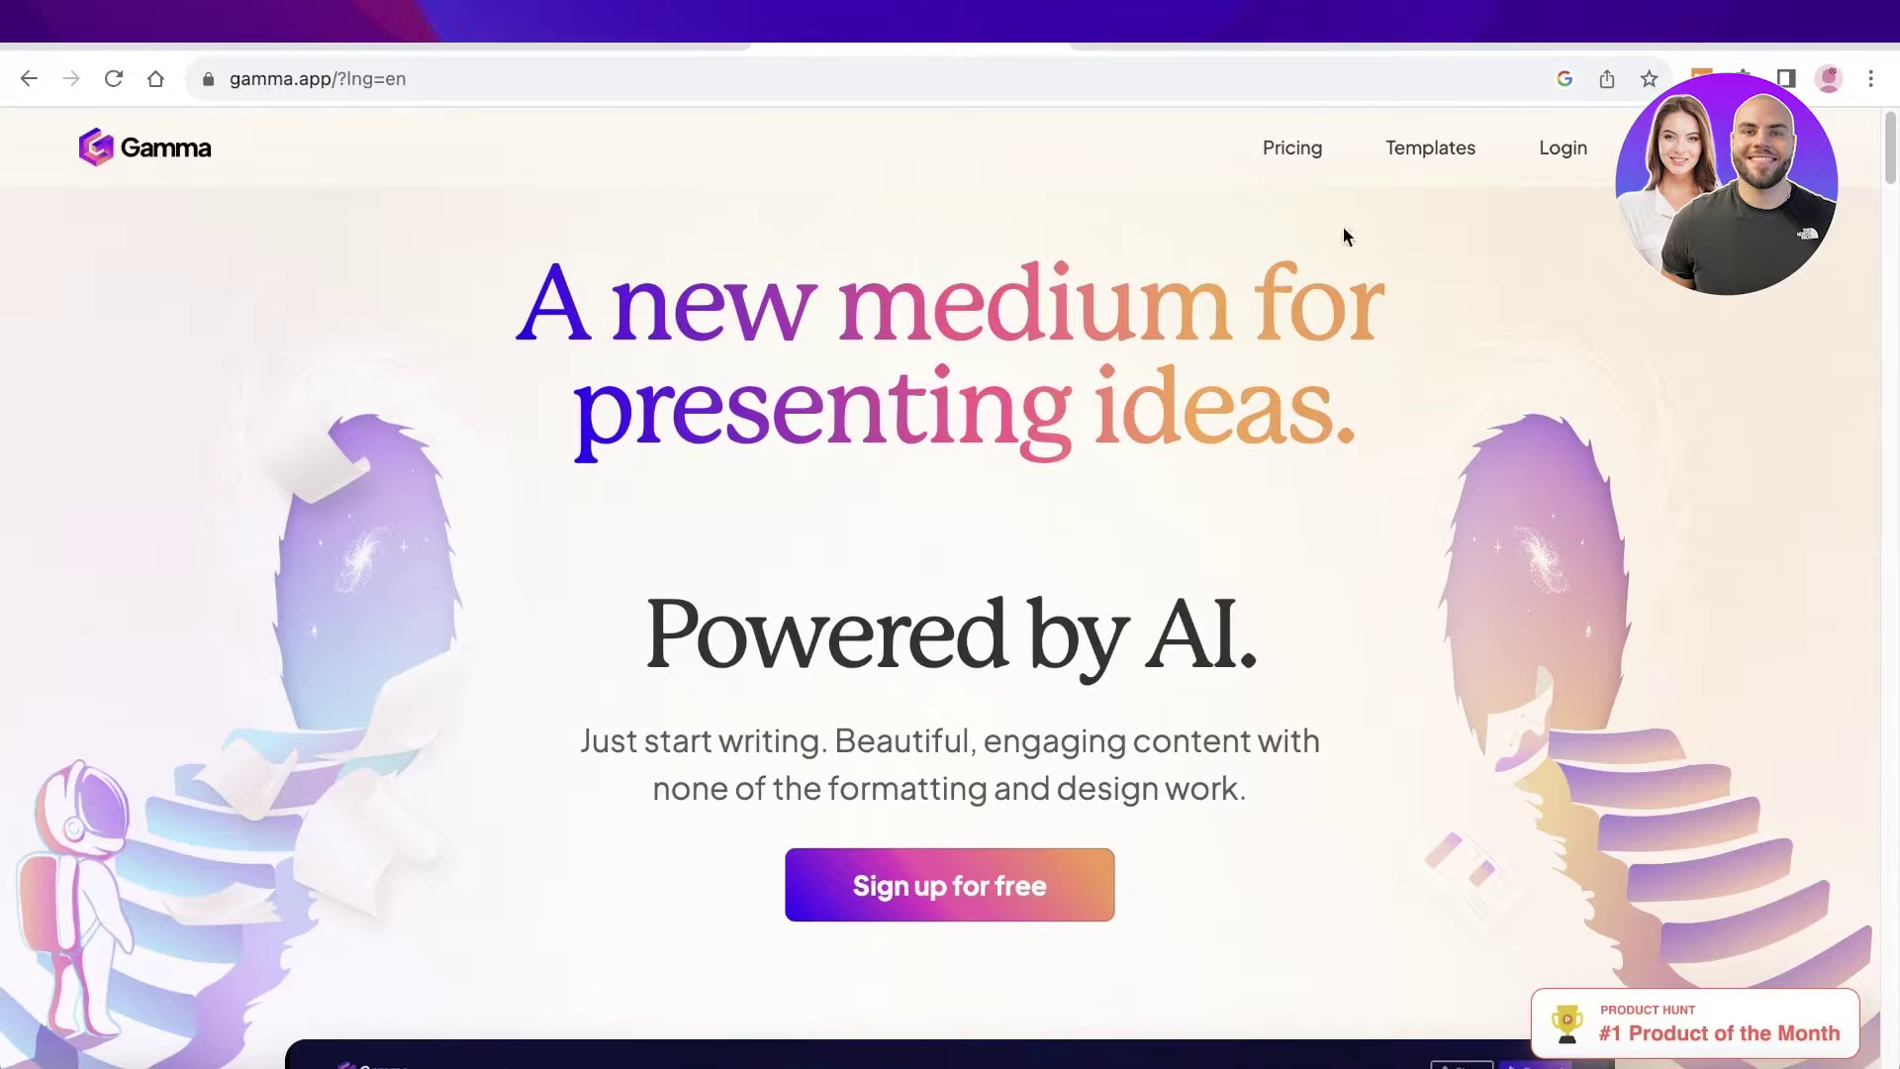
# Step: Open Gamma's pricing page in a new tab and scroll through the plans
pyautogui.rightClick(1293, 155)
pyautogui.click(1213, 306)
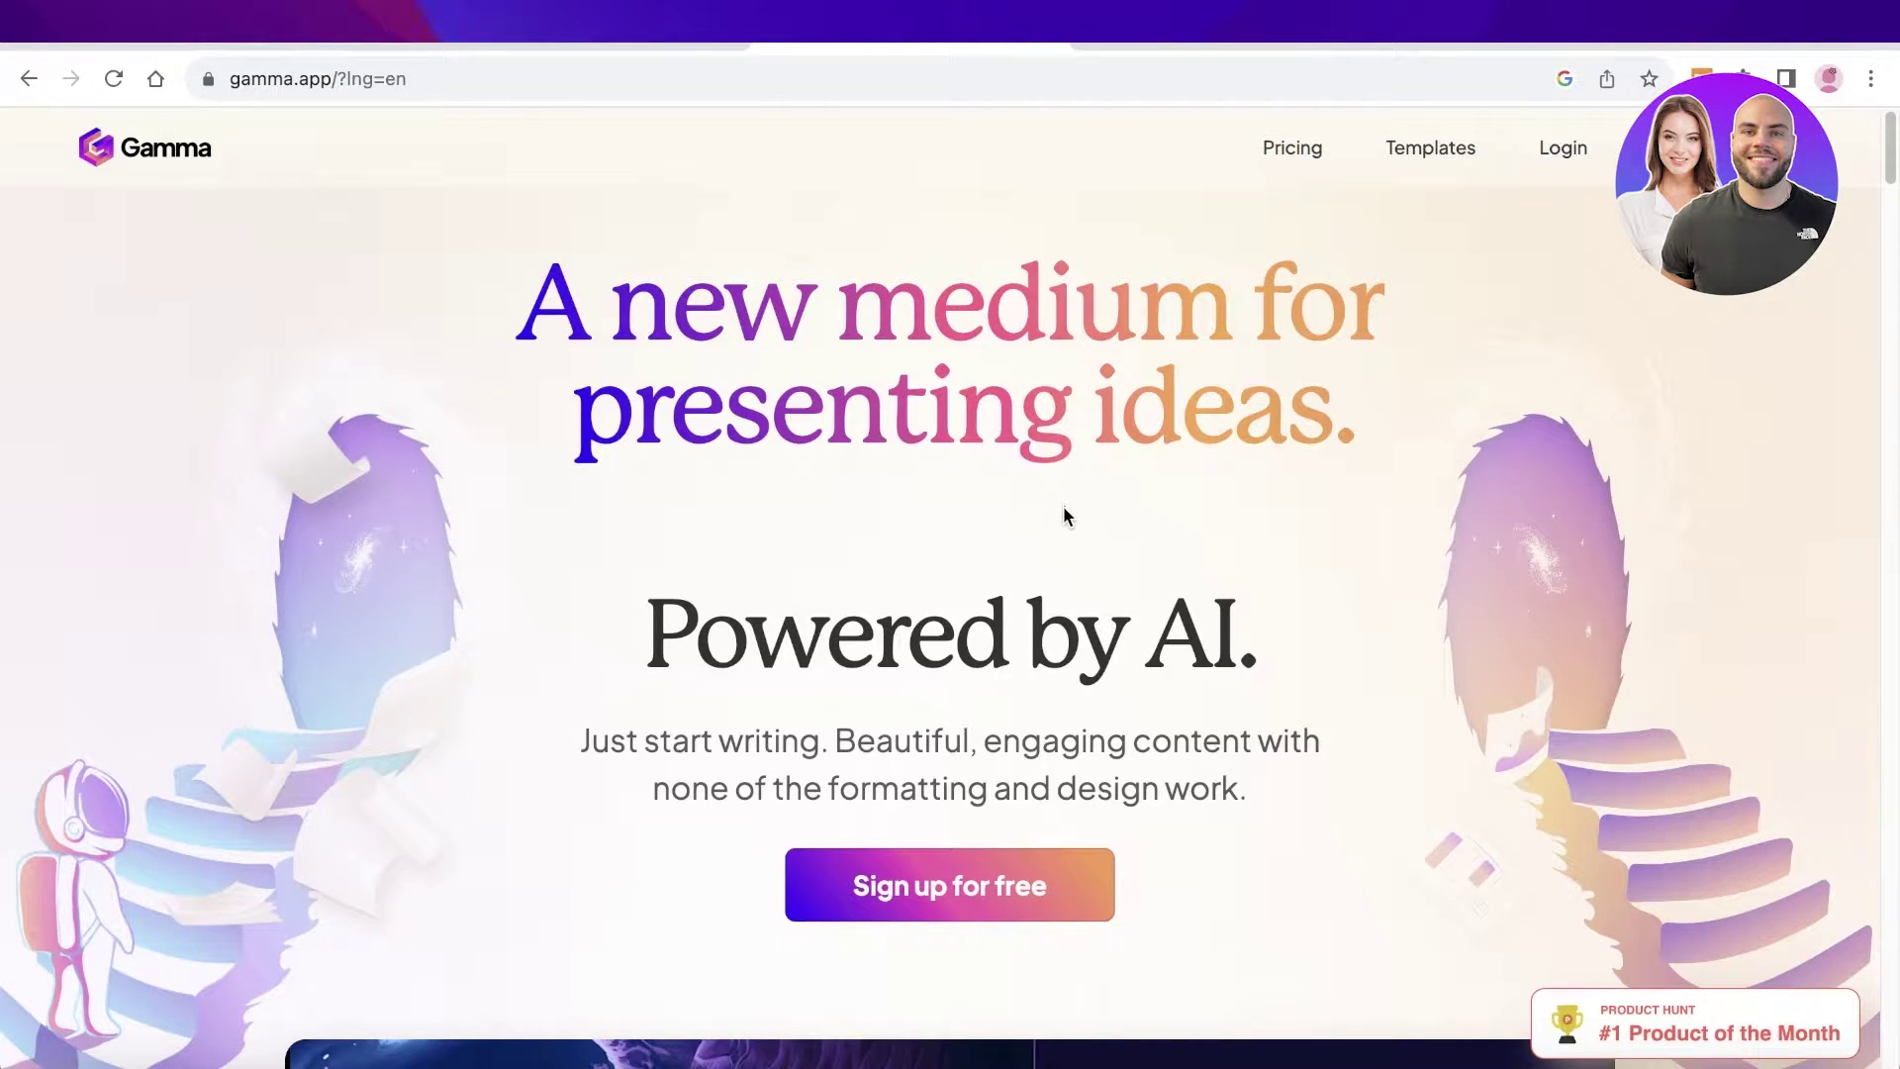
pyautogui.click(1124, 50)
pyautogui.scroll(-3, 875, 435)
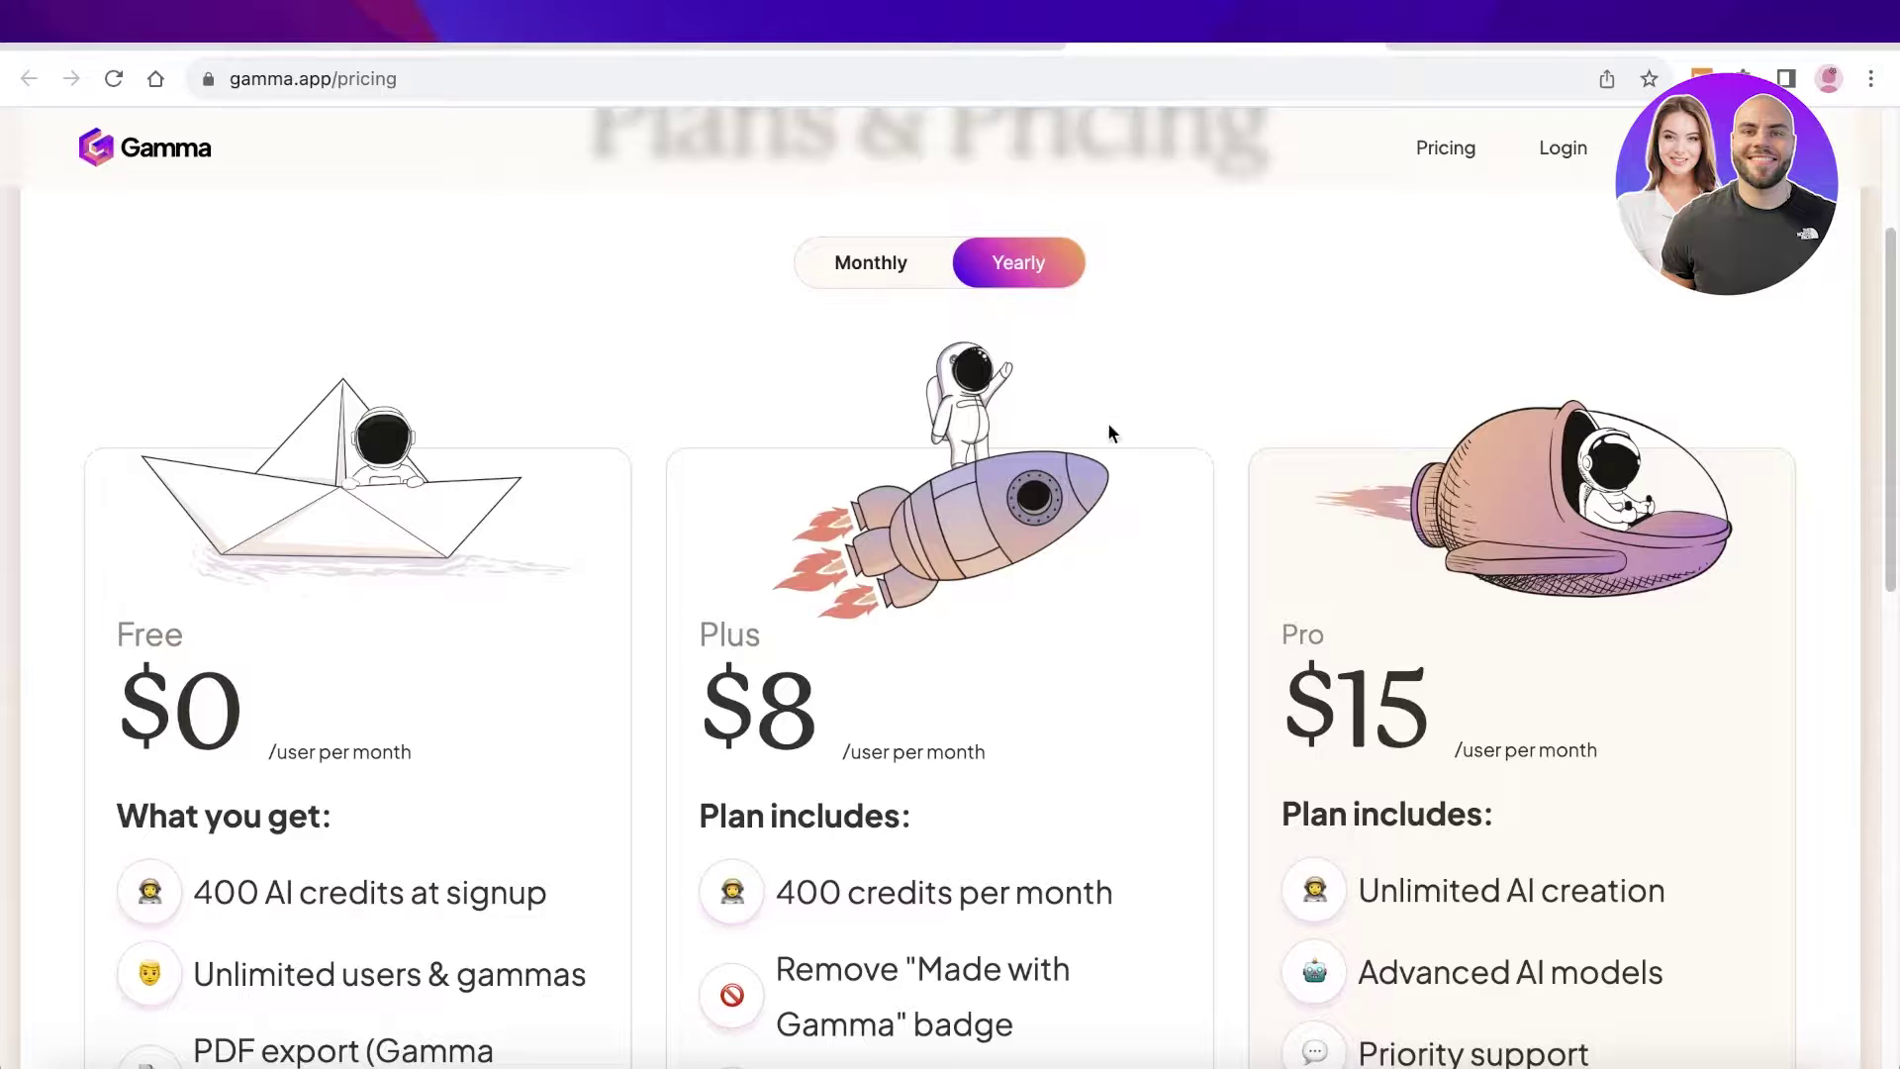
pyautogui.scroll(-1, 1406, 483)
pyautogui.scroll(-3, 1403, 483)
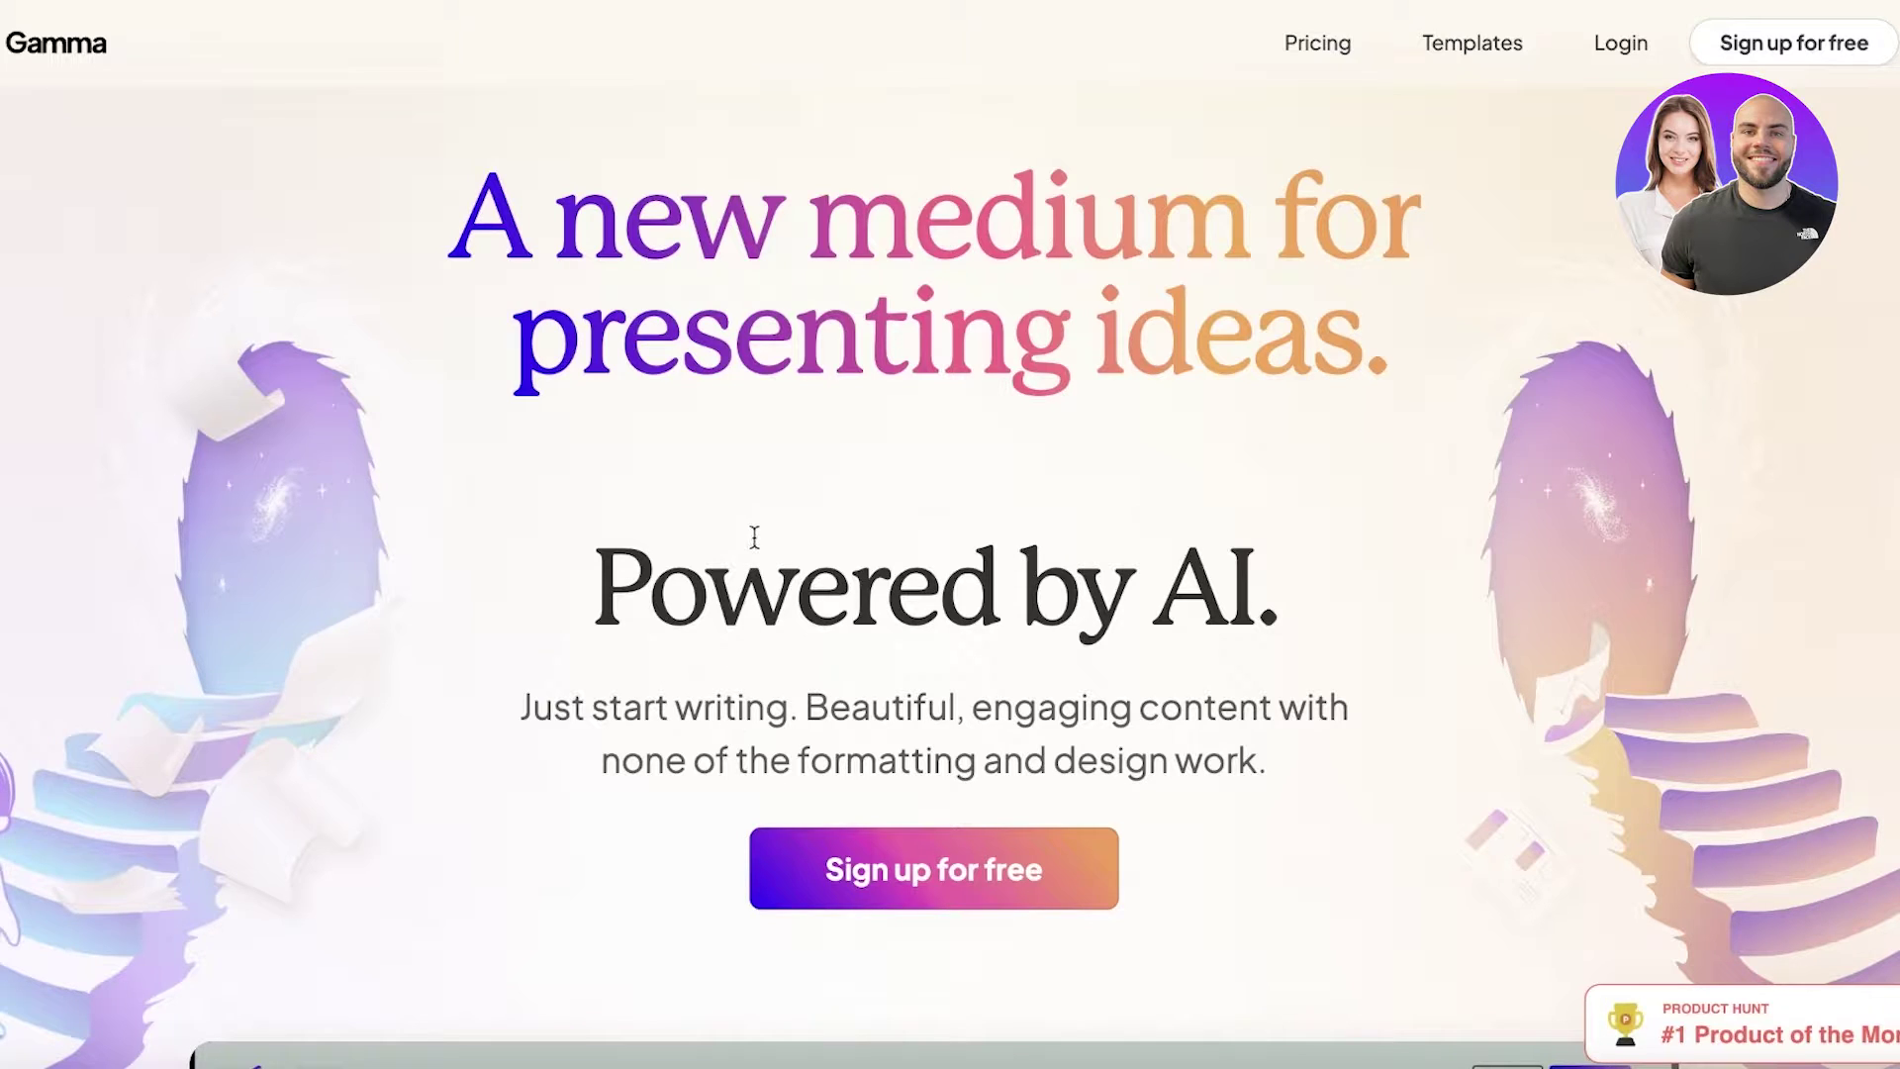
# Step: Sign up for a free Gamma account using a Google account
pyautogui.click(809, 846)
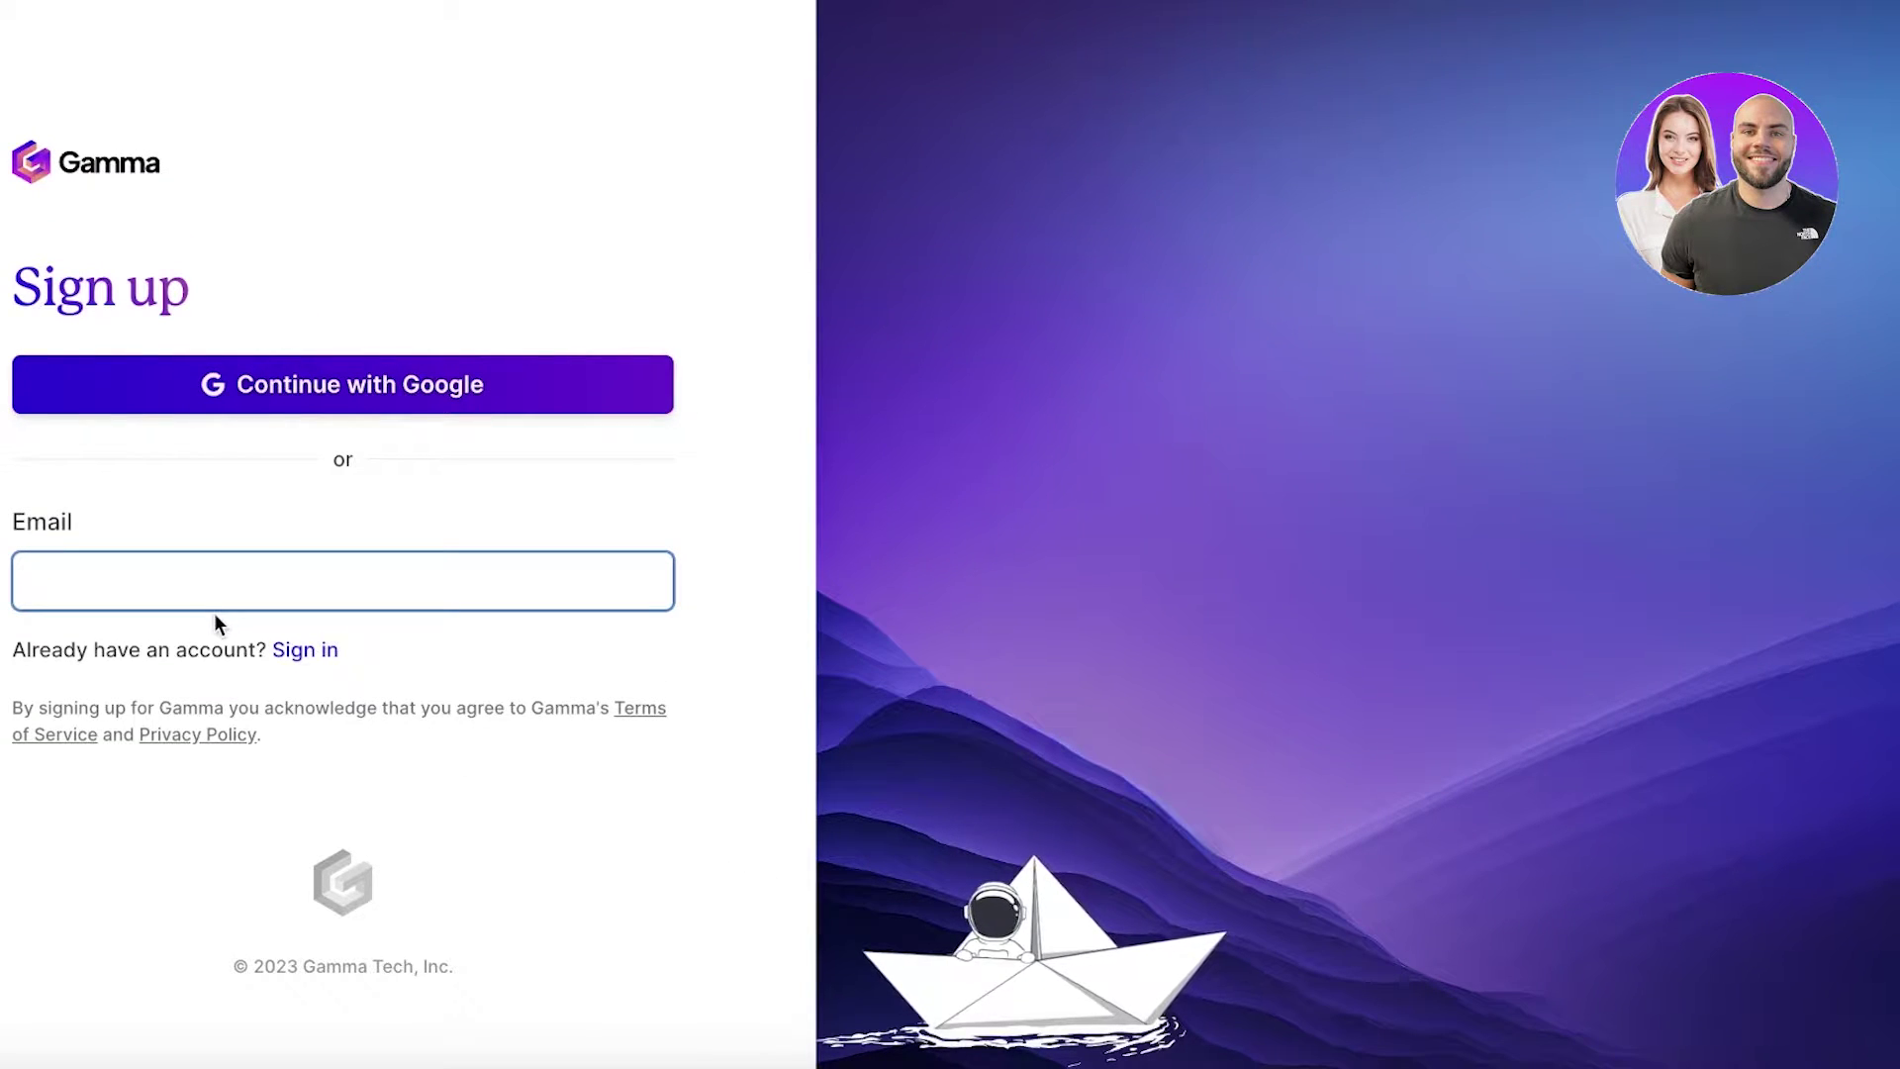
pyautogui.click(394, 388)
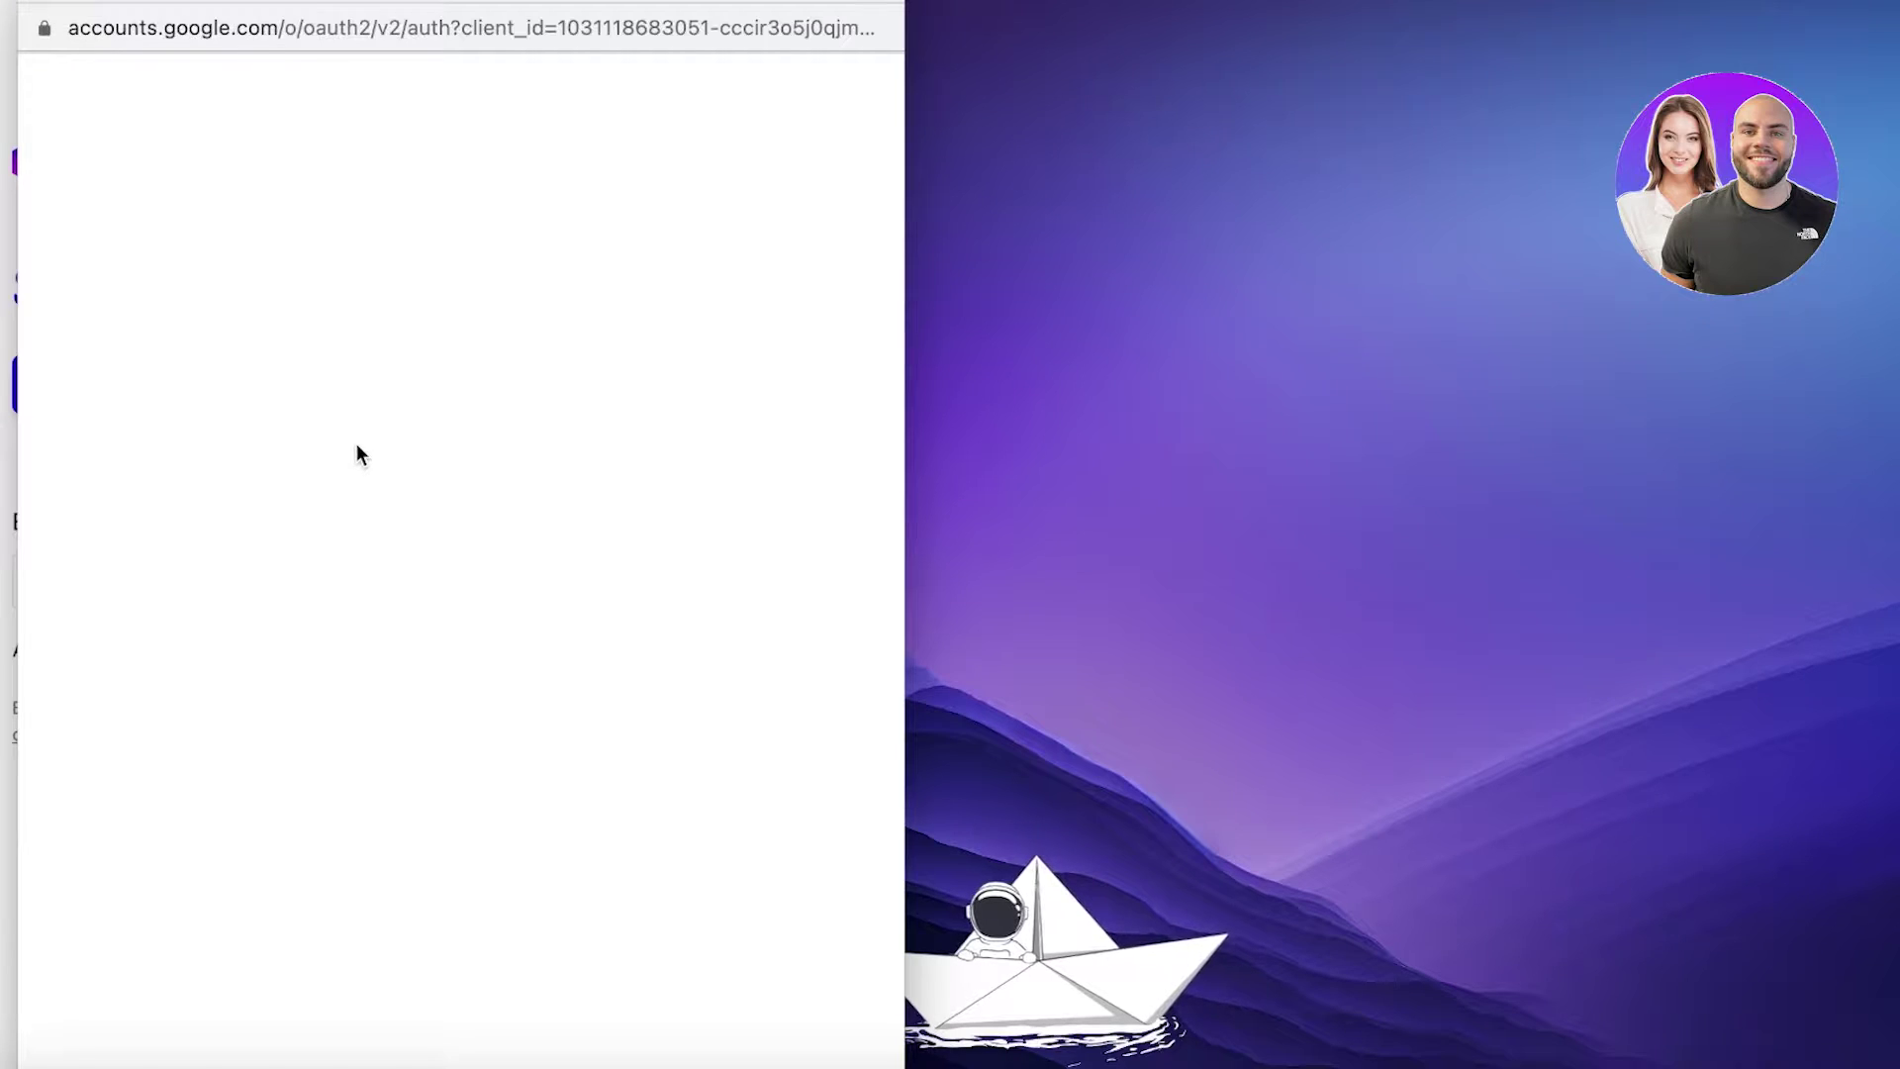
pyautogui.click(255, 358)
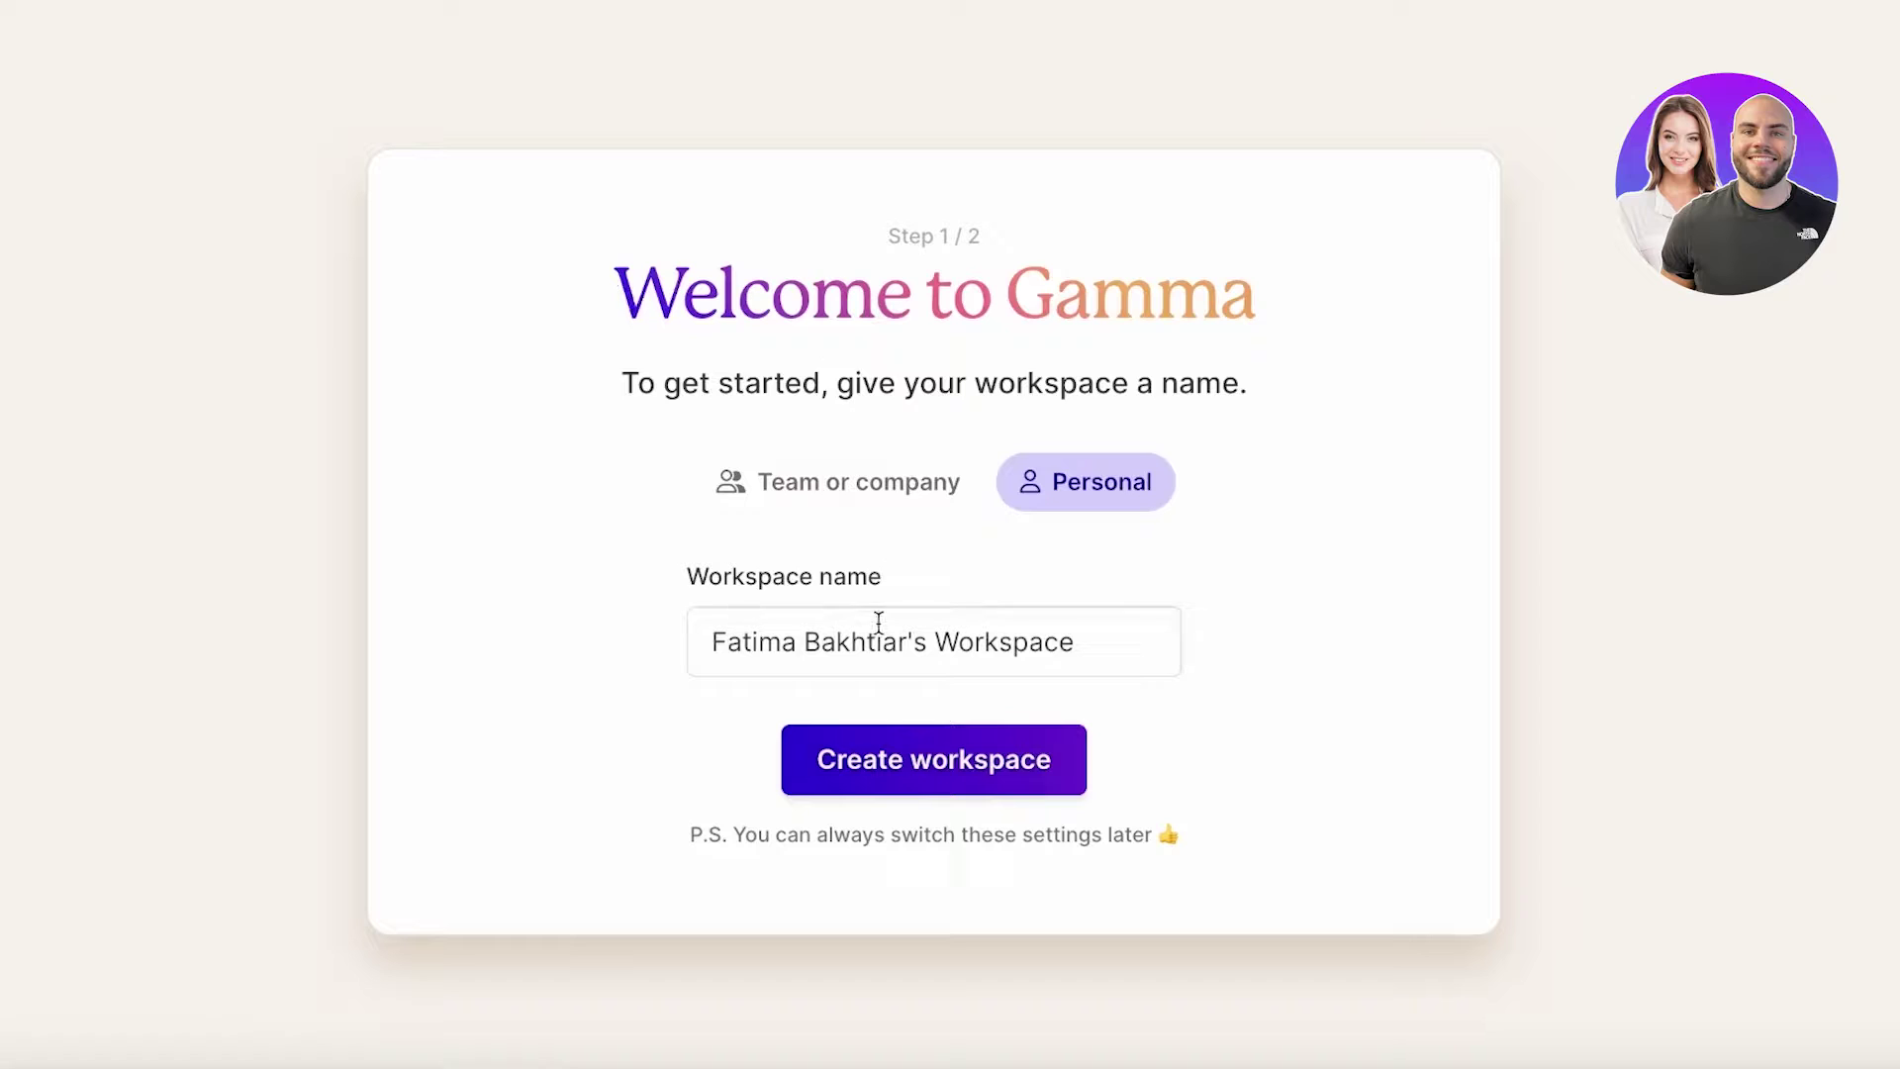
# Step: Replace the suggested workspace name with 'YT Tutorials'
pyautogui.click(878, 621)
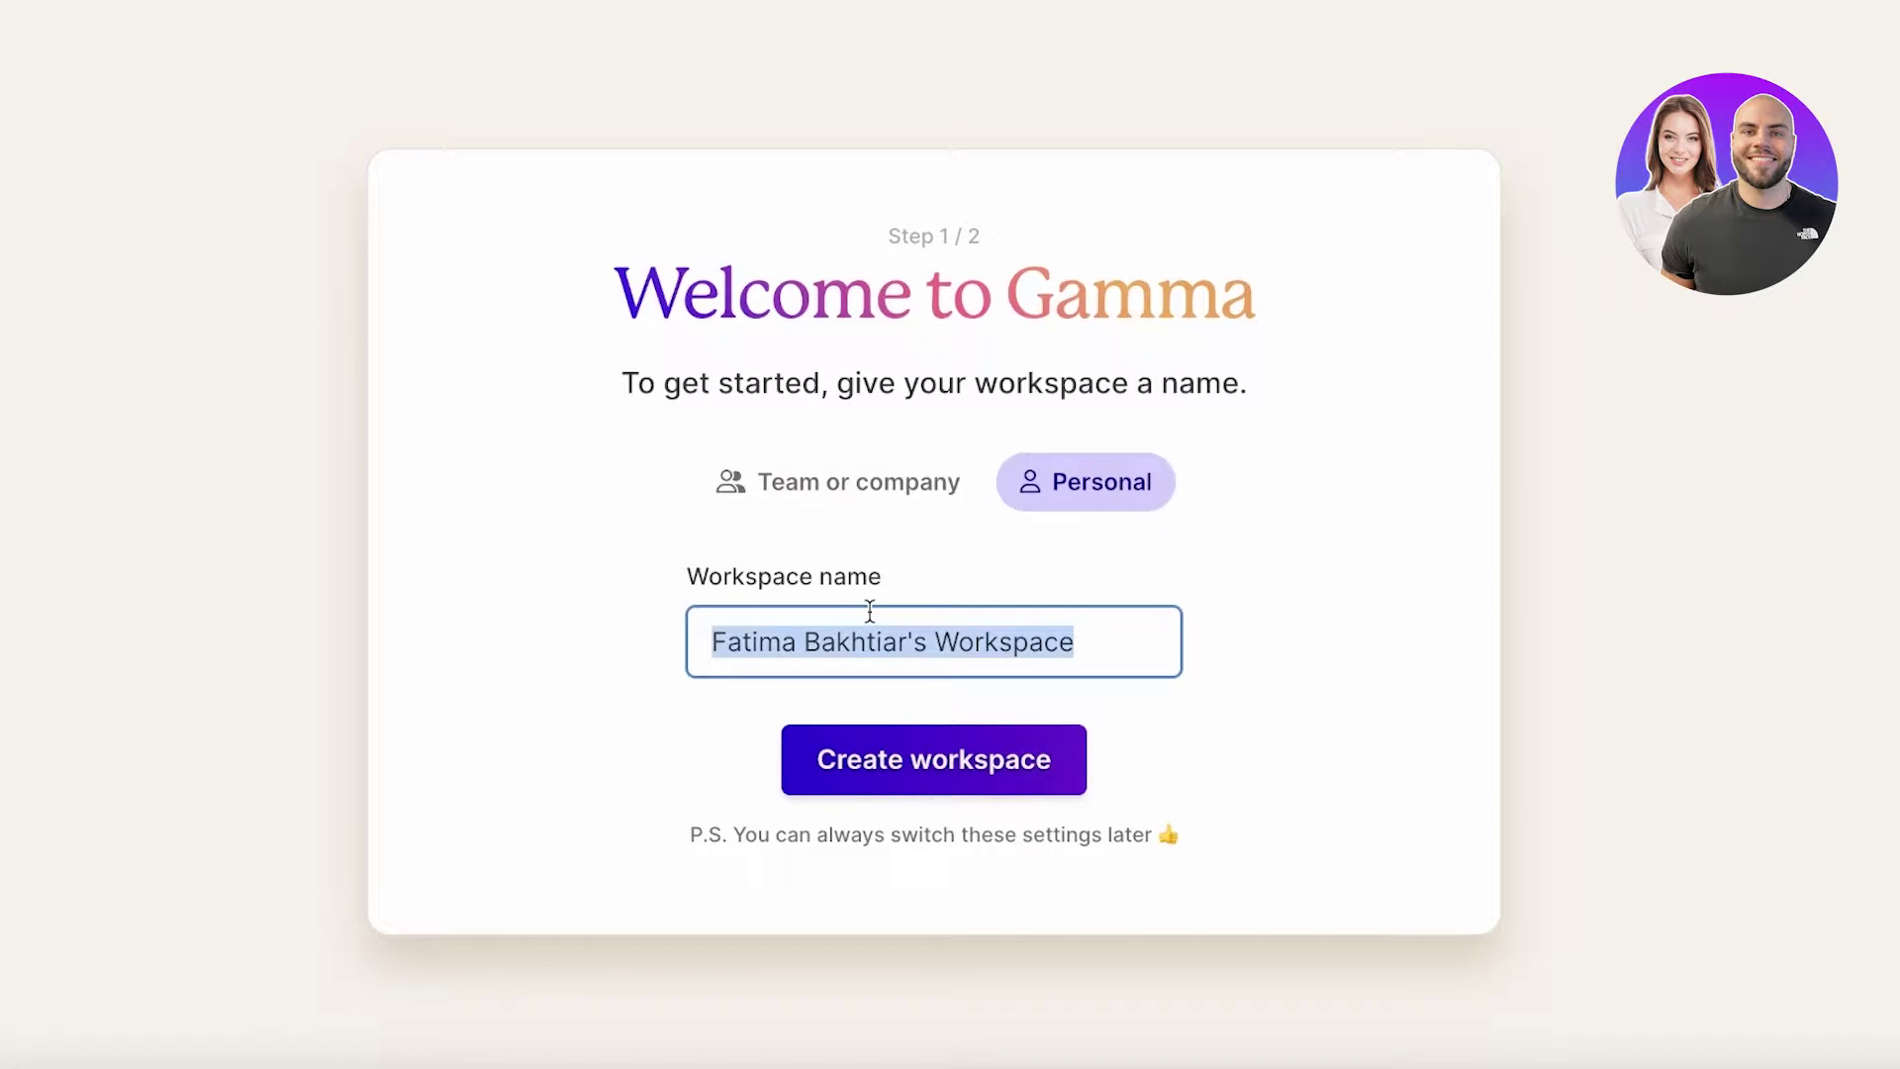
pyautogui.write('J')
pyautogui.hotkey('ctrl', 'z')
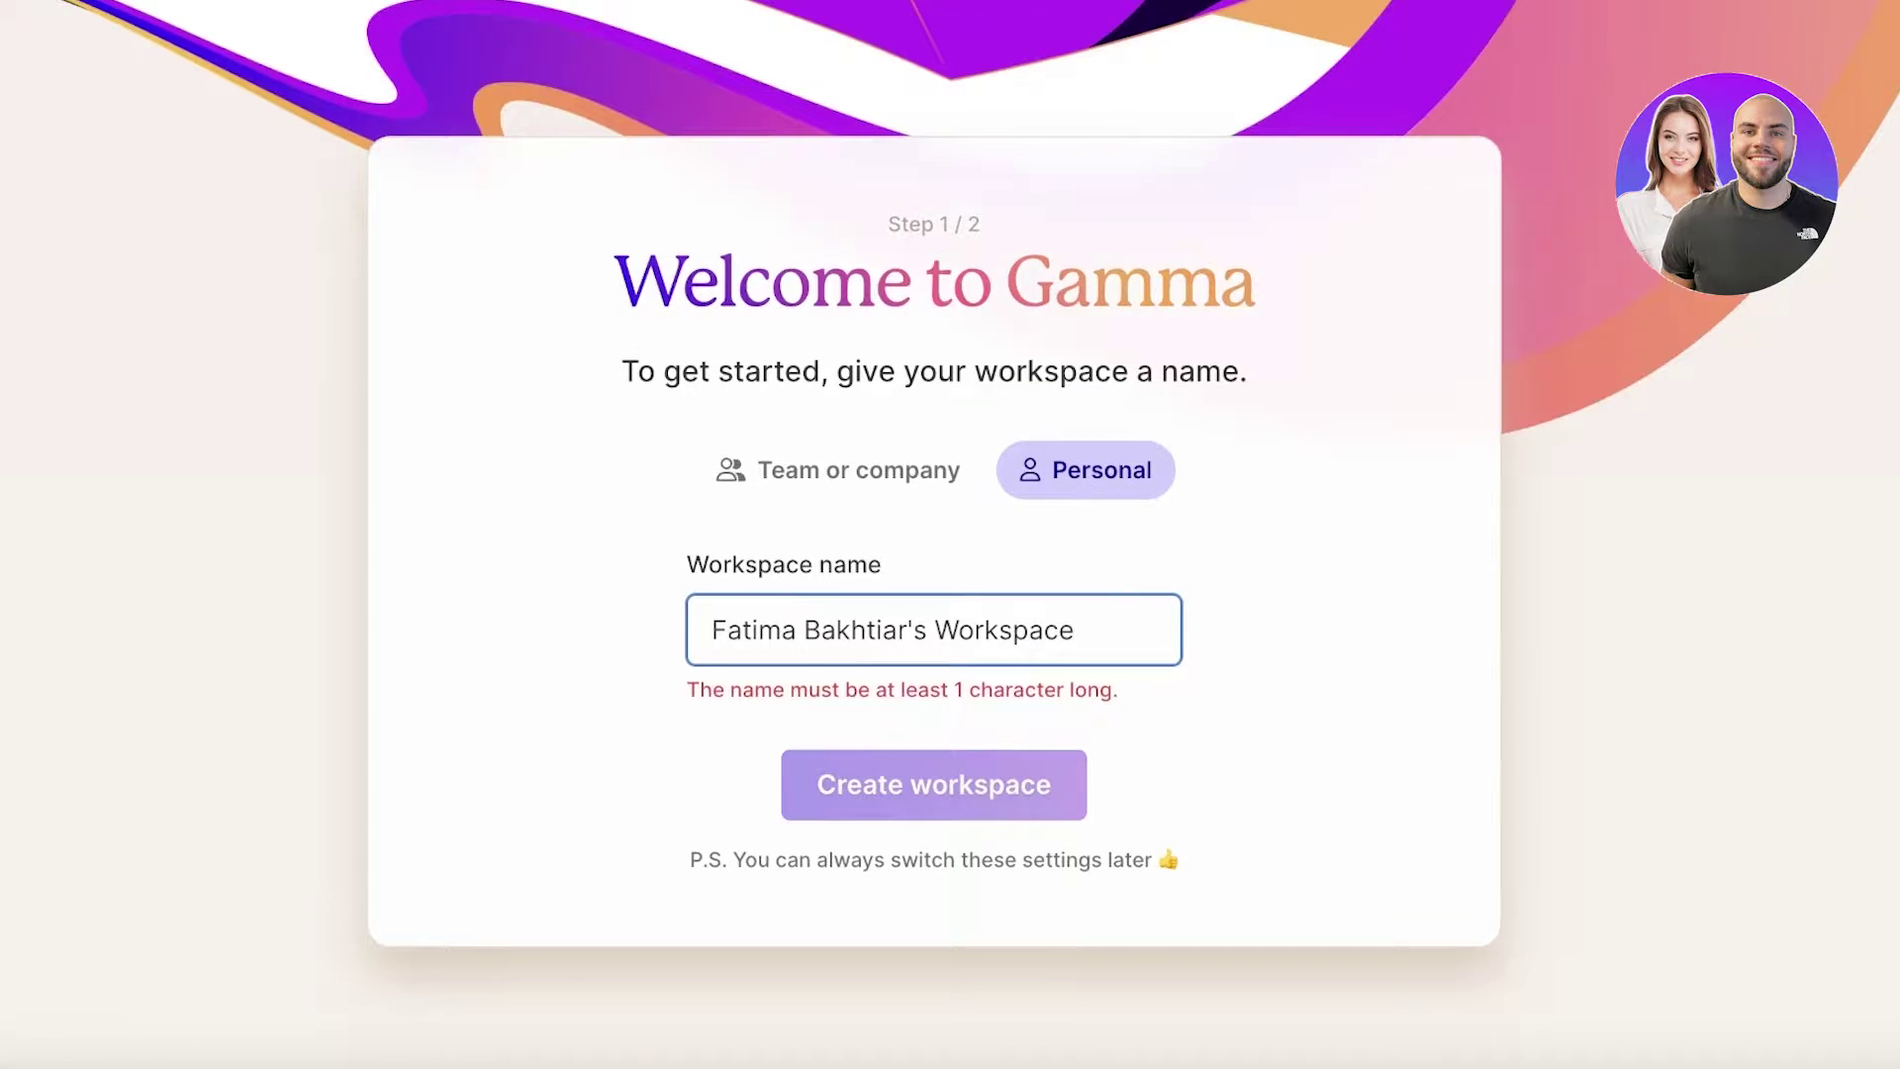
pyautogui.write('V')
pyautogui.hotkey('ctrl', 'a')
pyautogui.write('V')
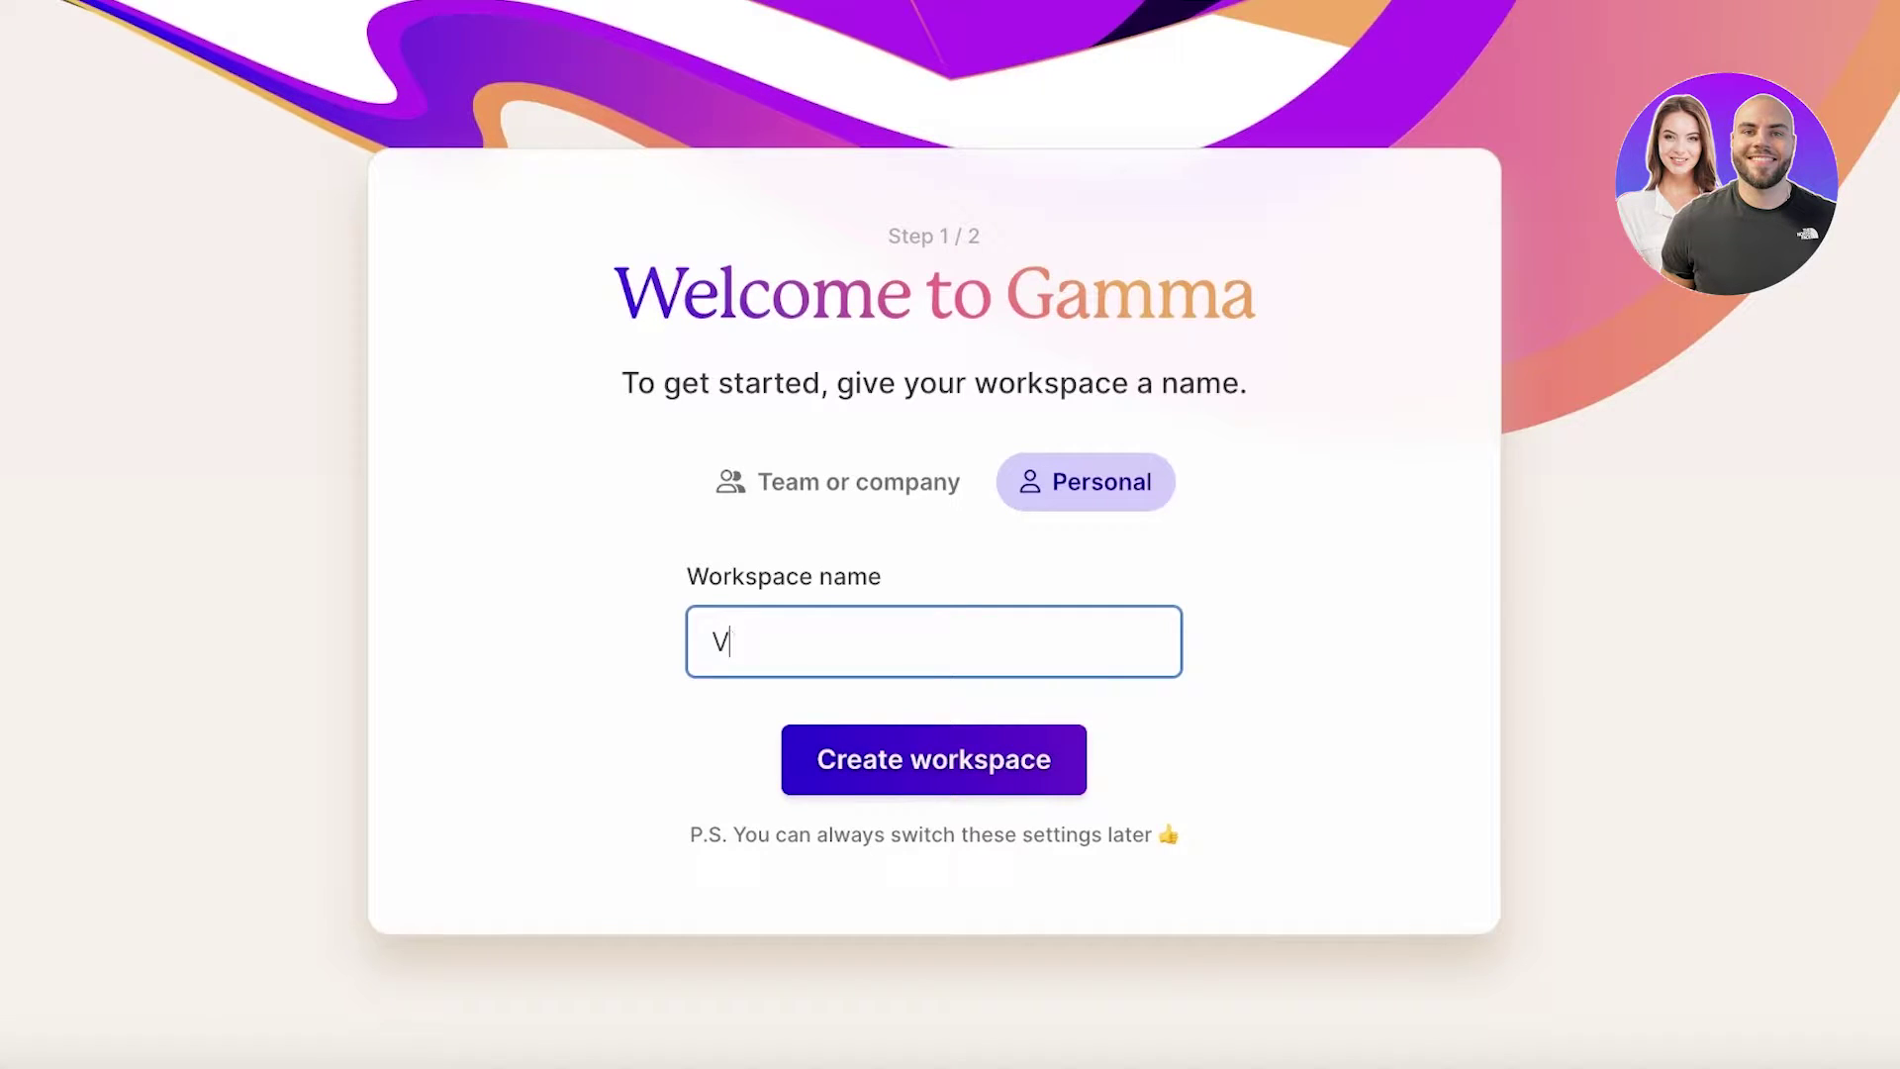
pyautogui.hotkey('ctrl', 'a')
pyautogui.write('YT Tutorials')
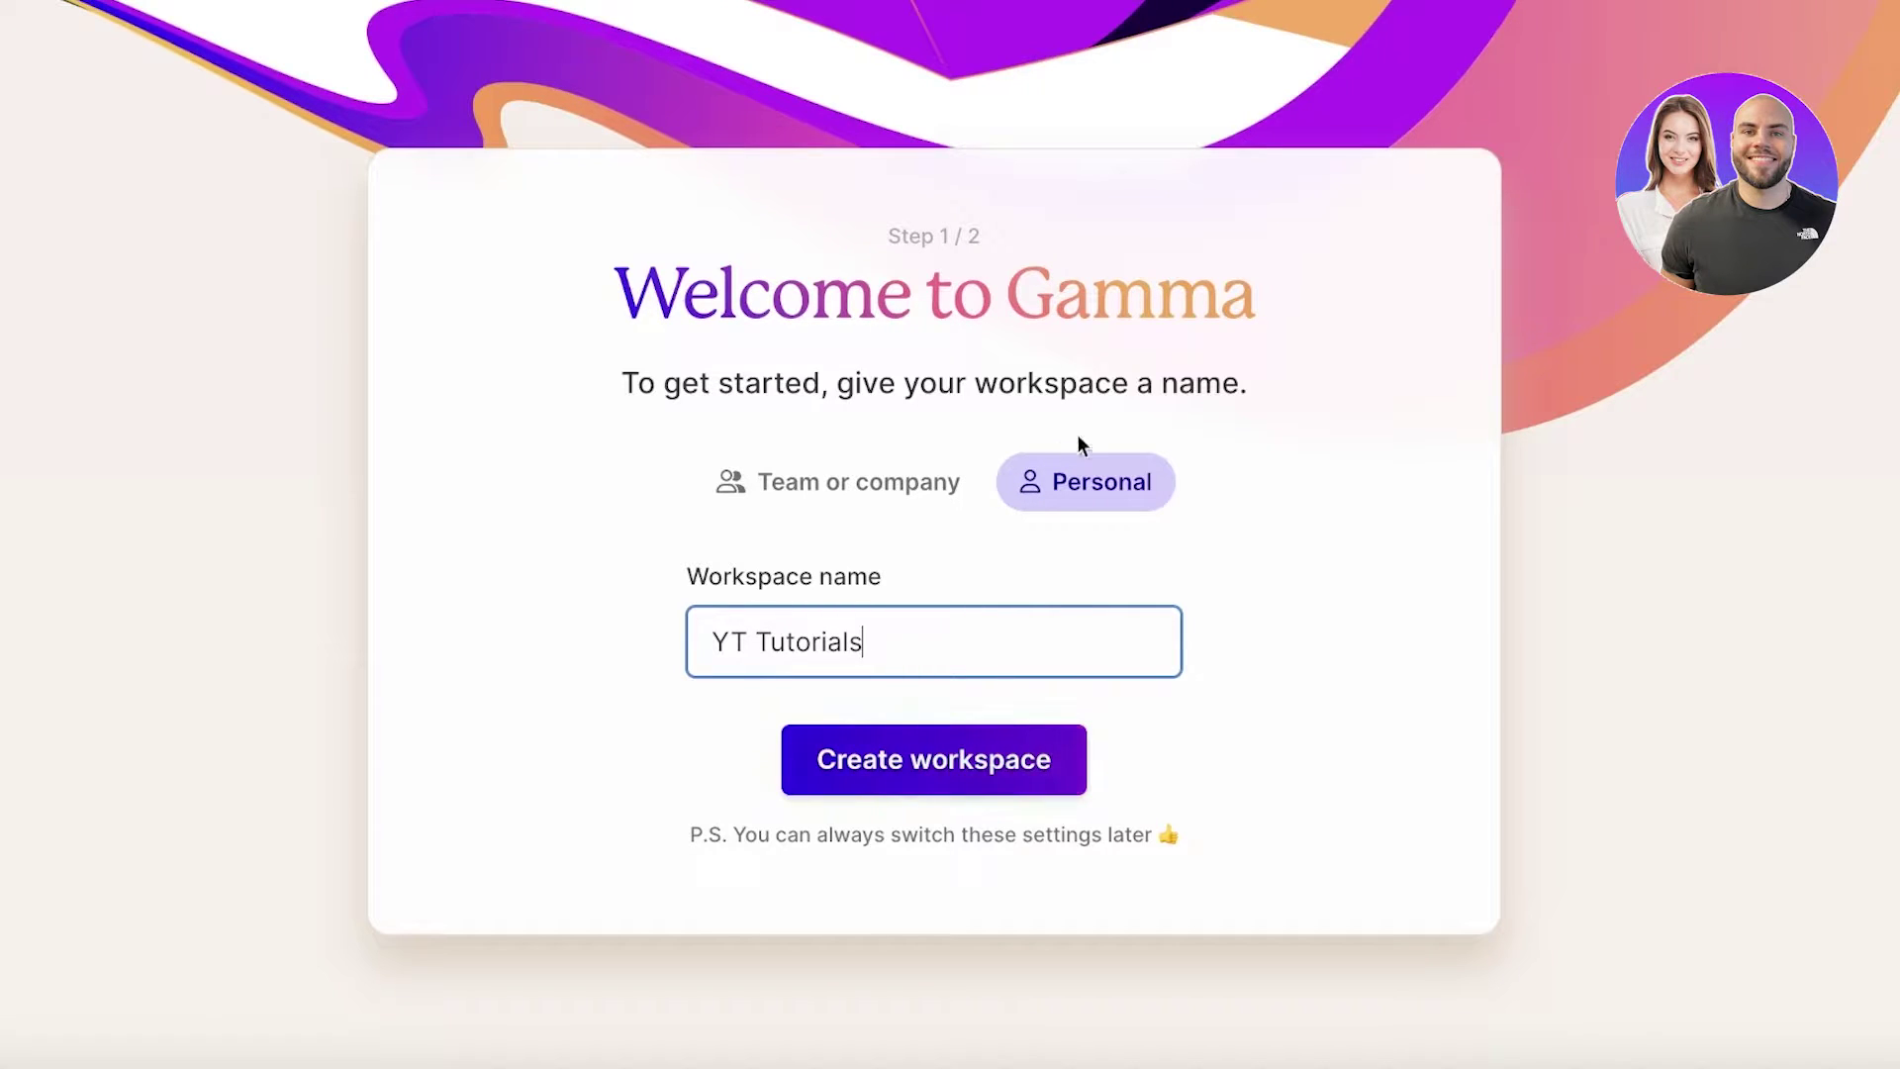
# Step: Keep the workspace type as Personal and create the workspace
pyautogui.click(940, 483)
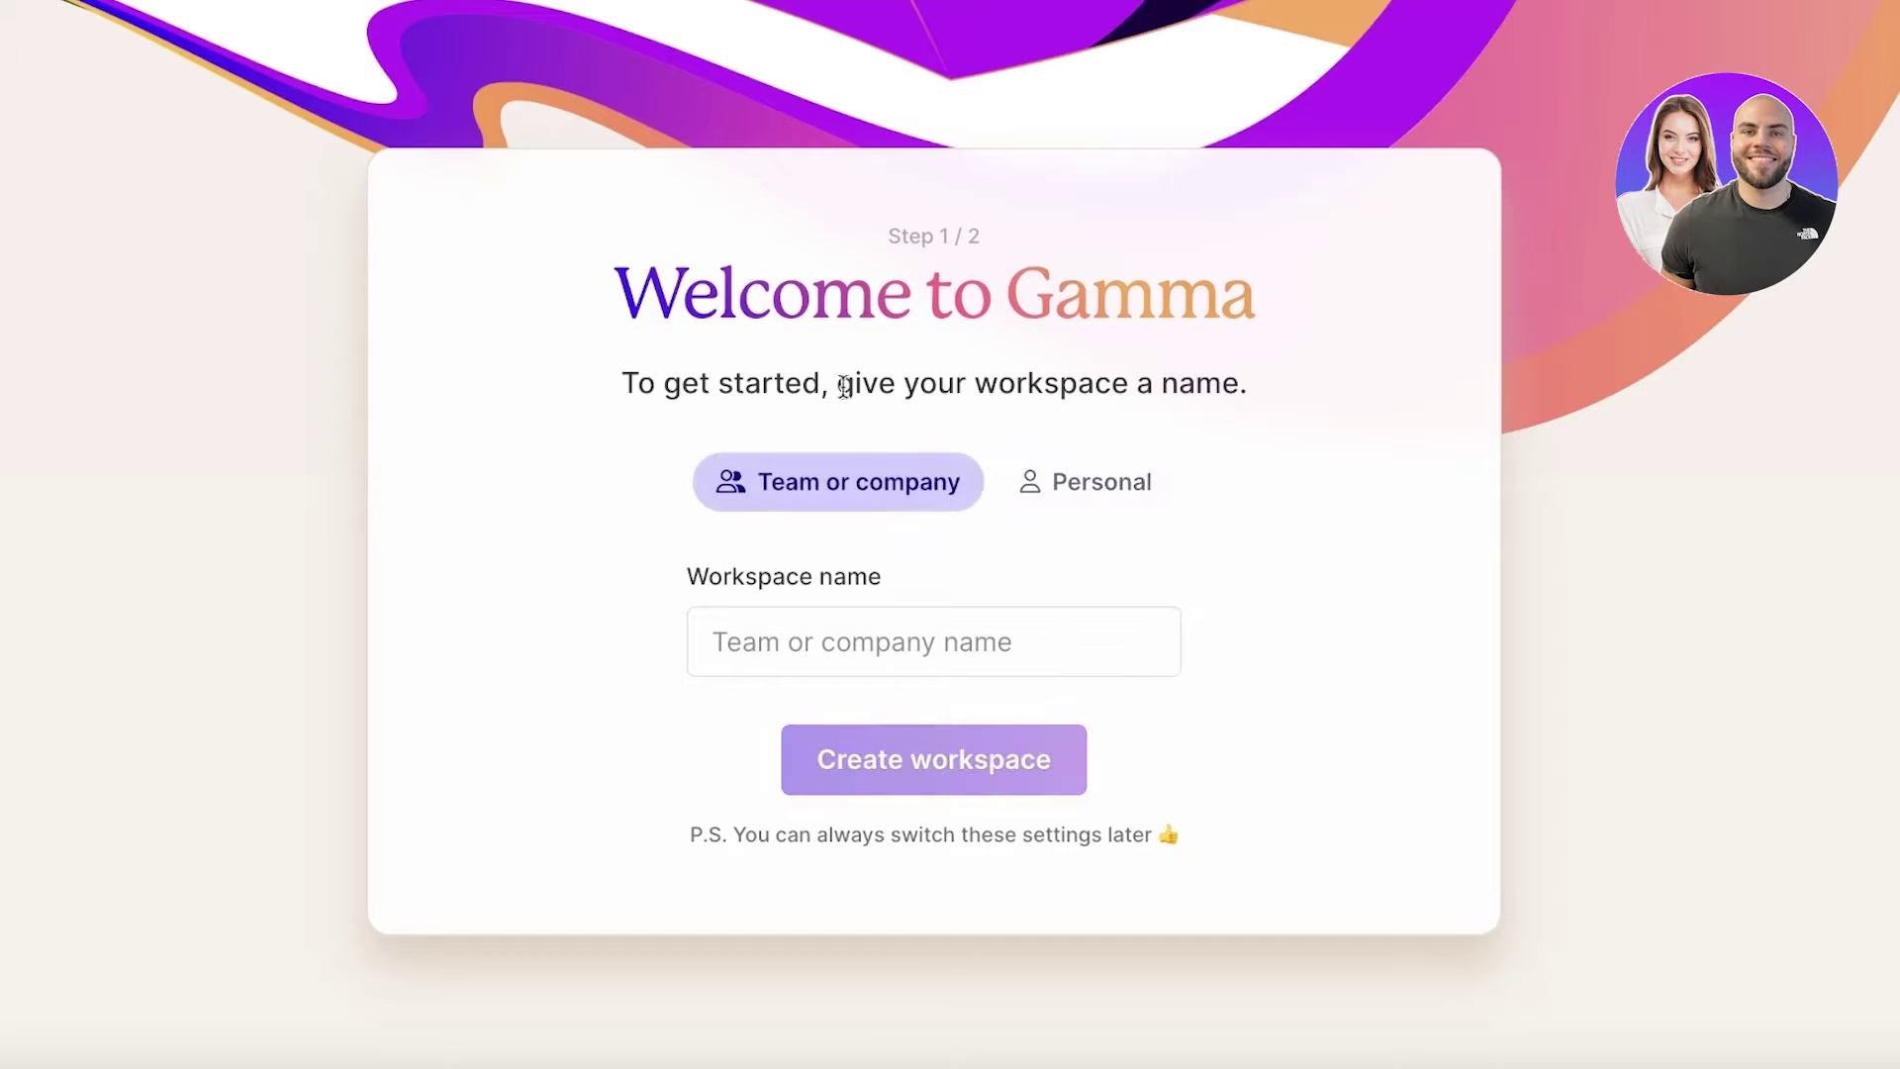
pyautogui.click(1053, 494)
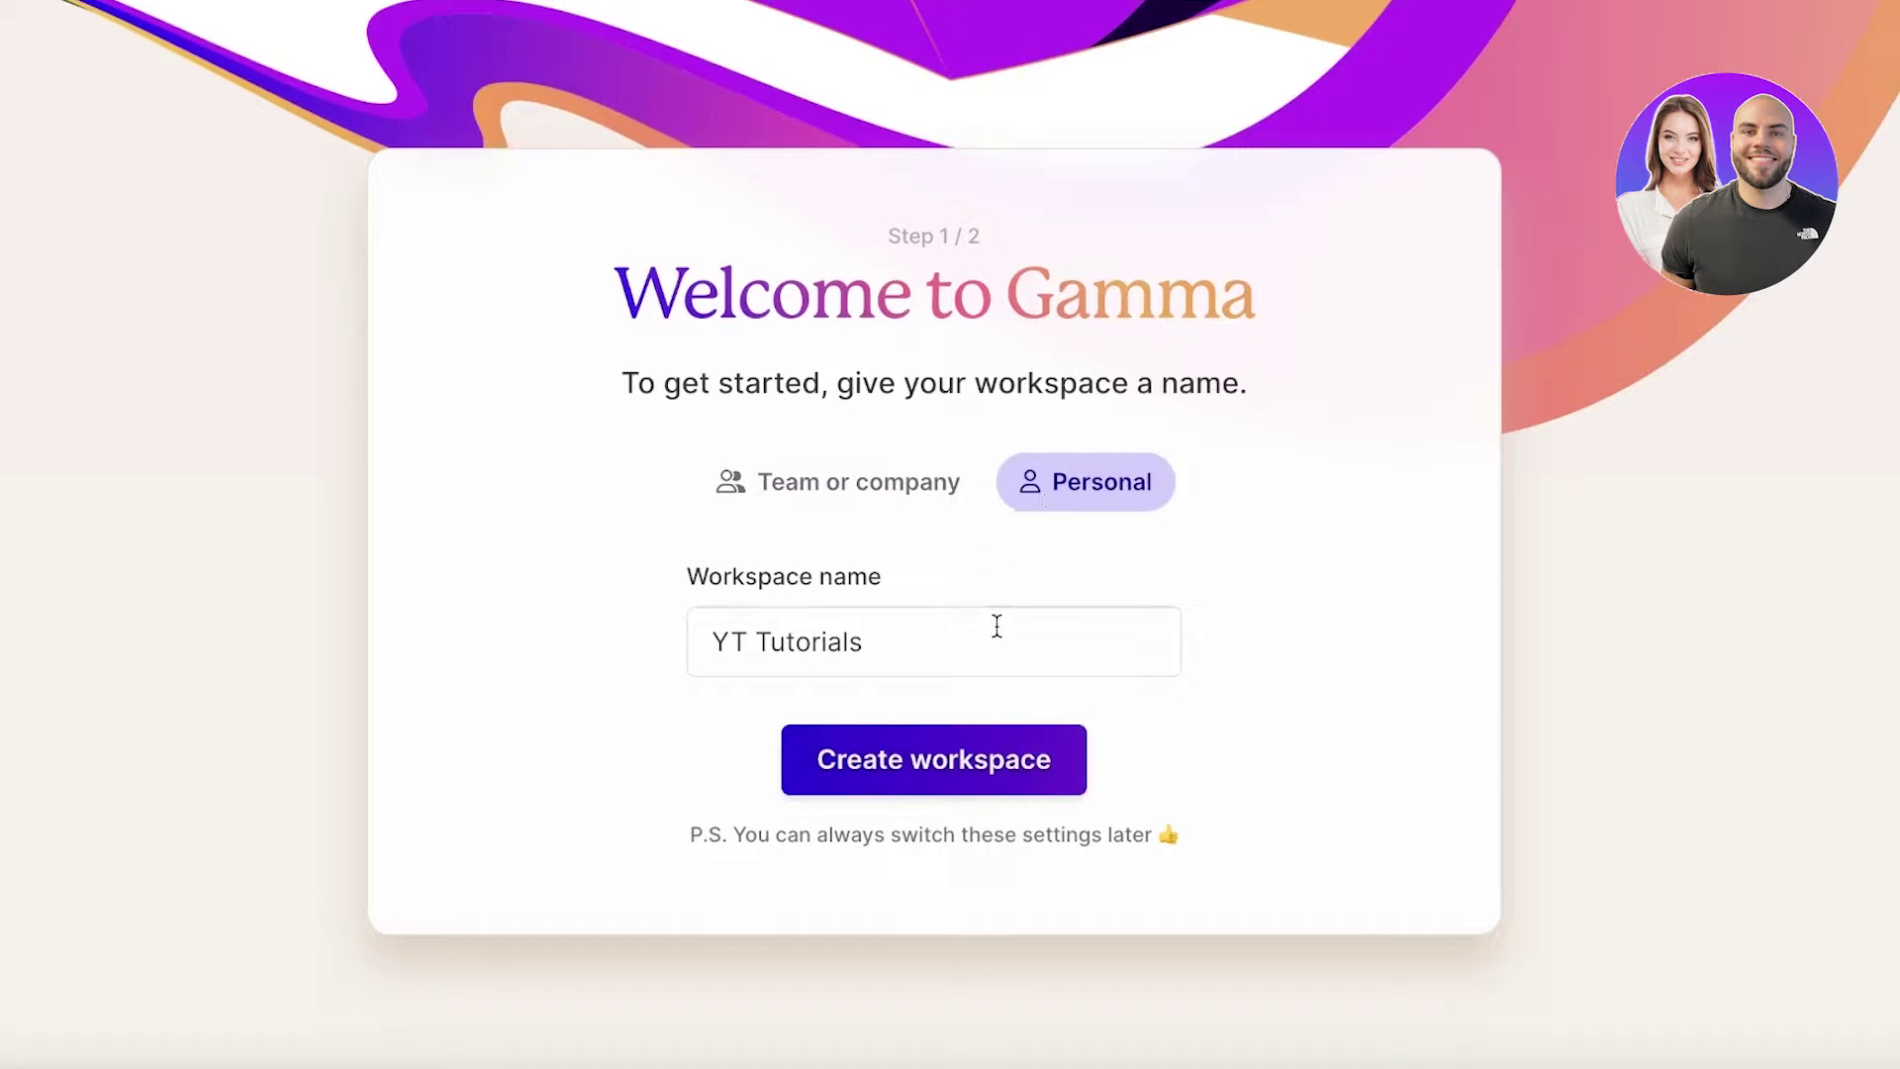
pyautogui.click(844, 793)
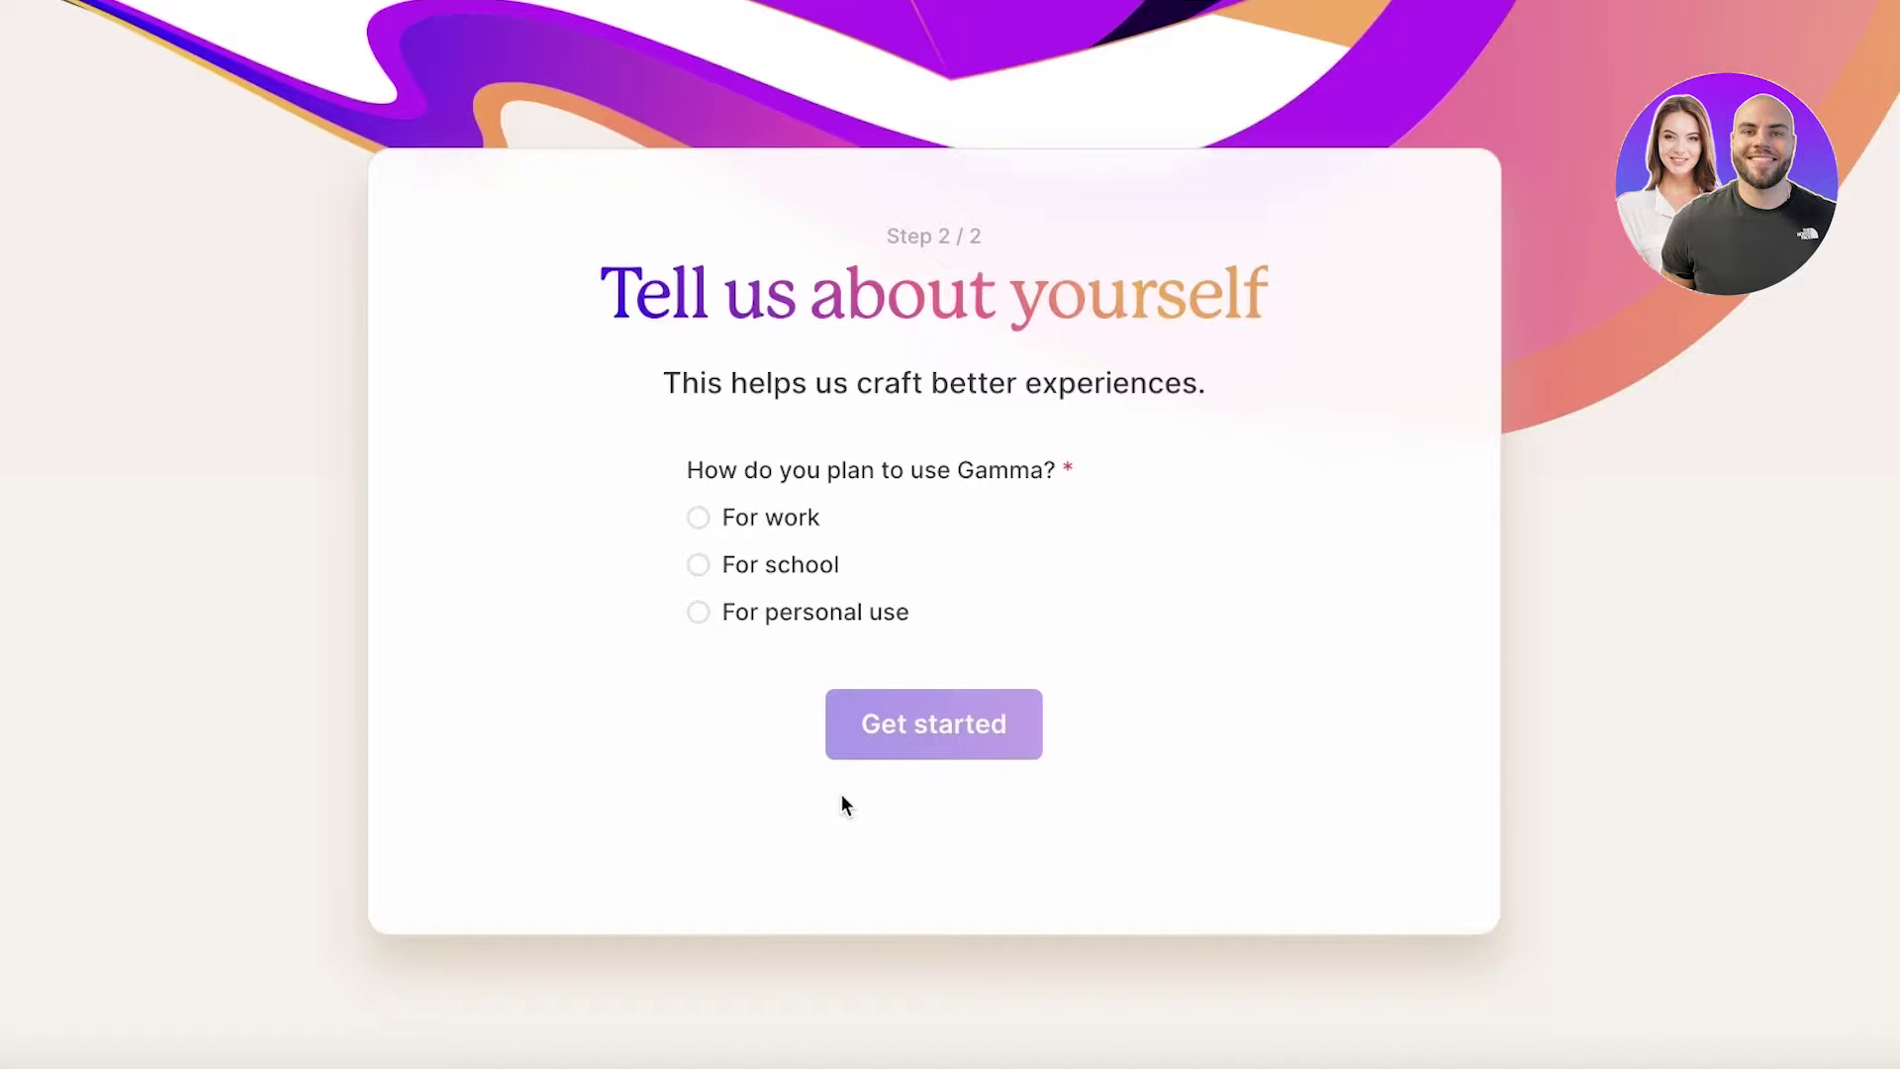
# Step: Answer the onboarding questions with For personal use and Creator as the work type
pyautogui.click(813, 614)
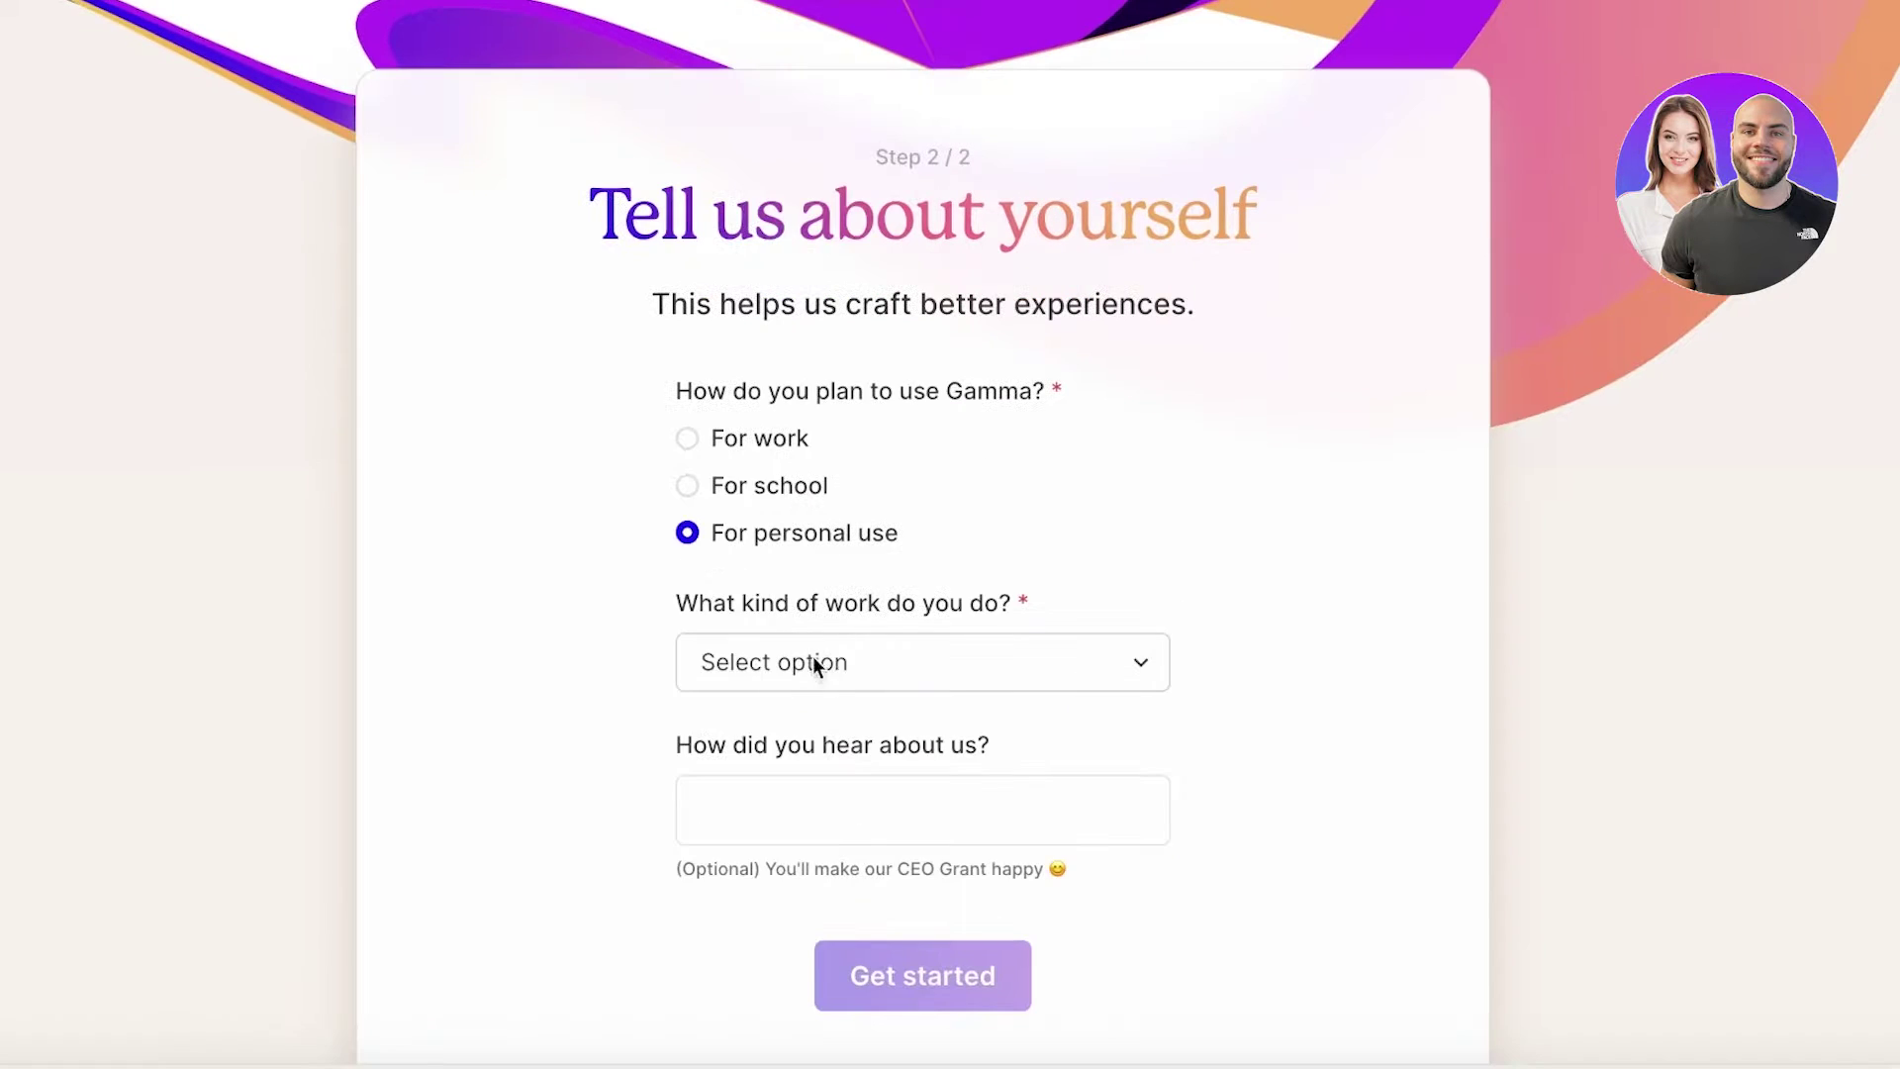
pyautogui.click(918, 661)
pyautogui.click(882, 739)
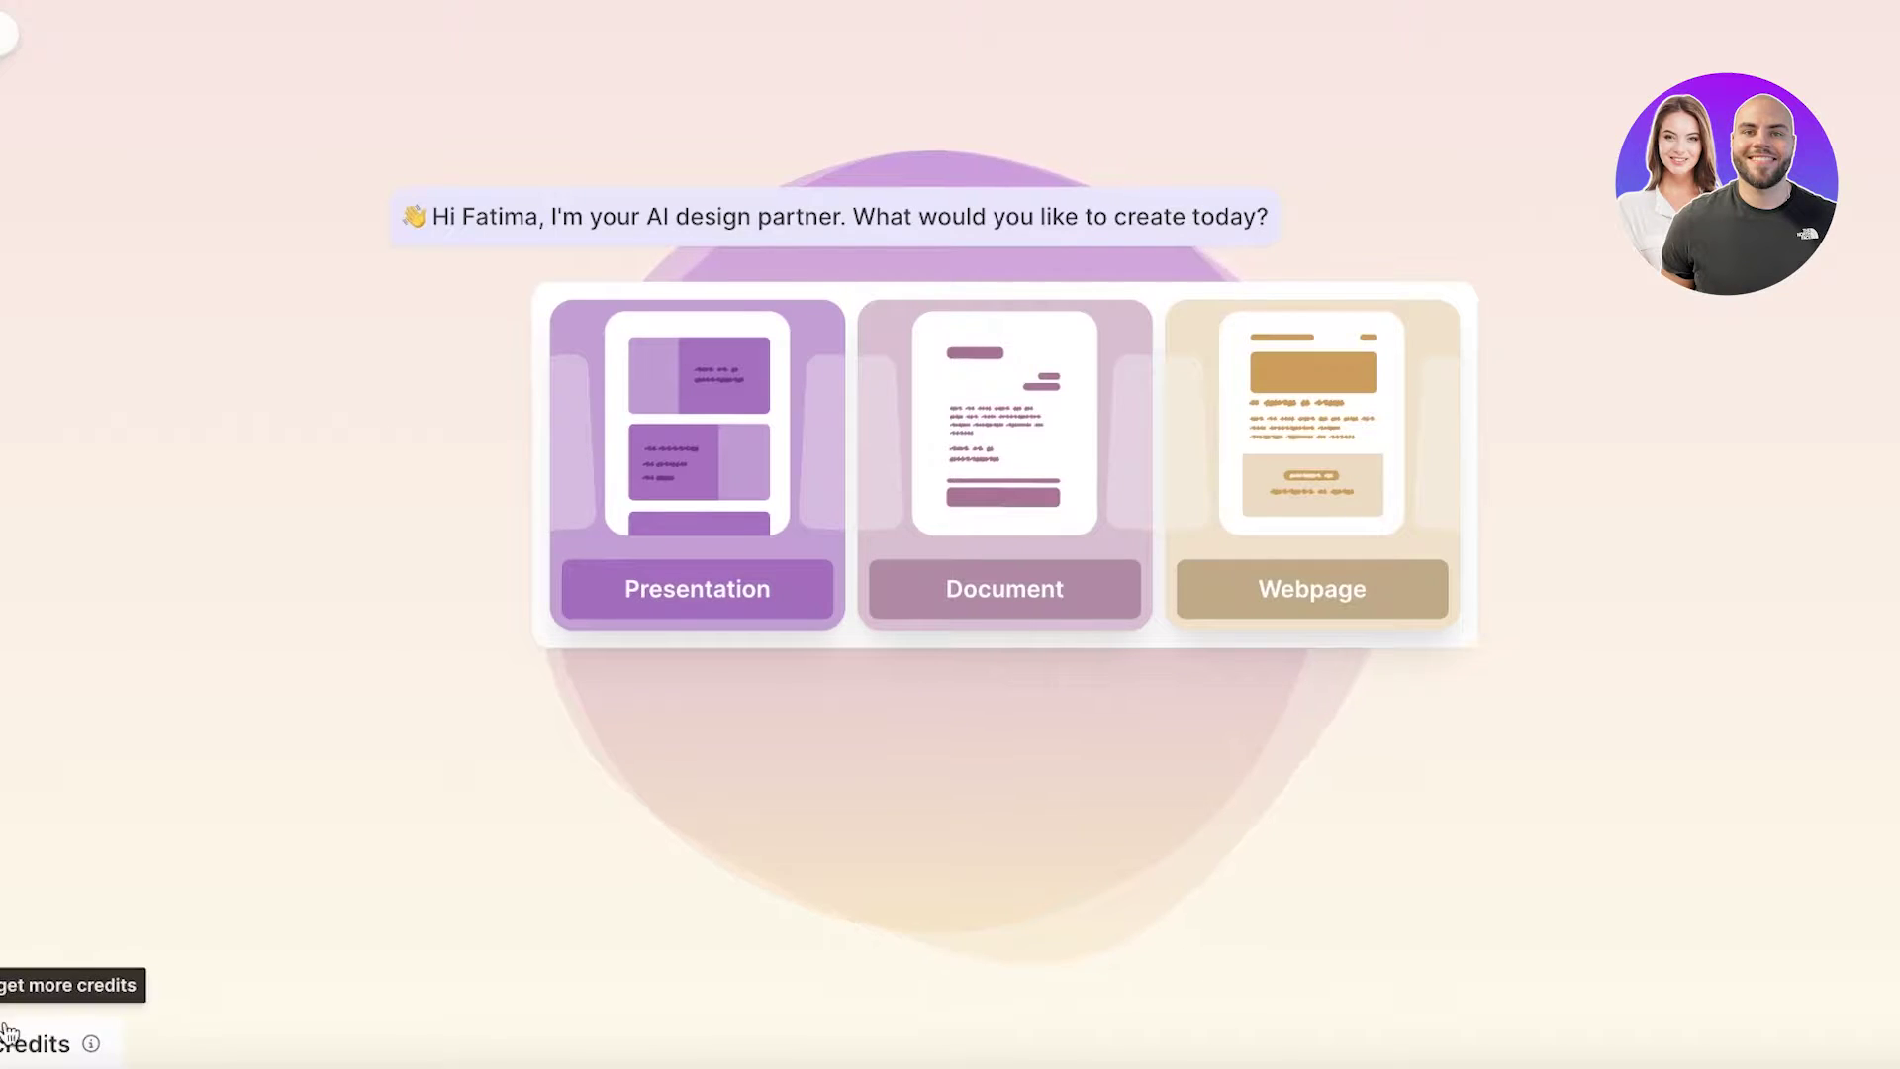
pyautogui.click(40, 1043)
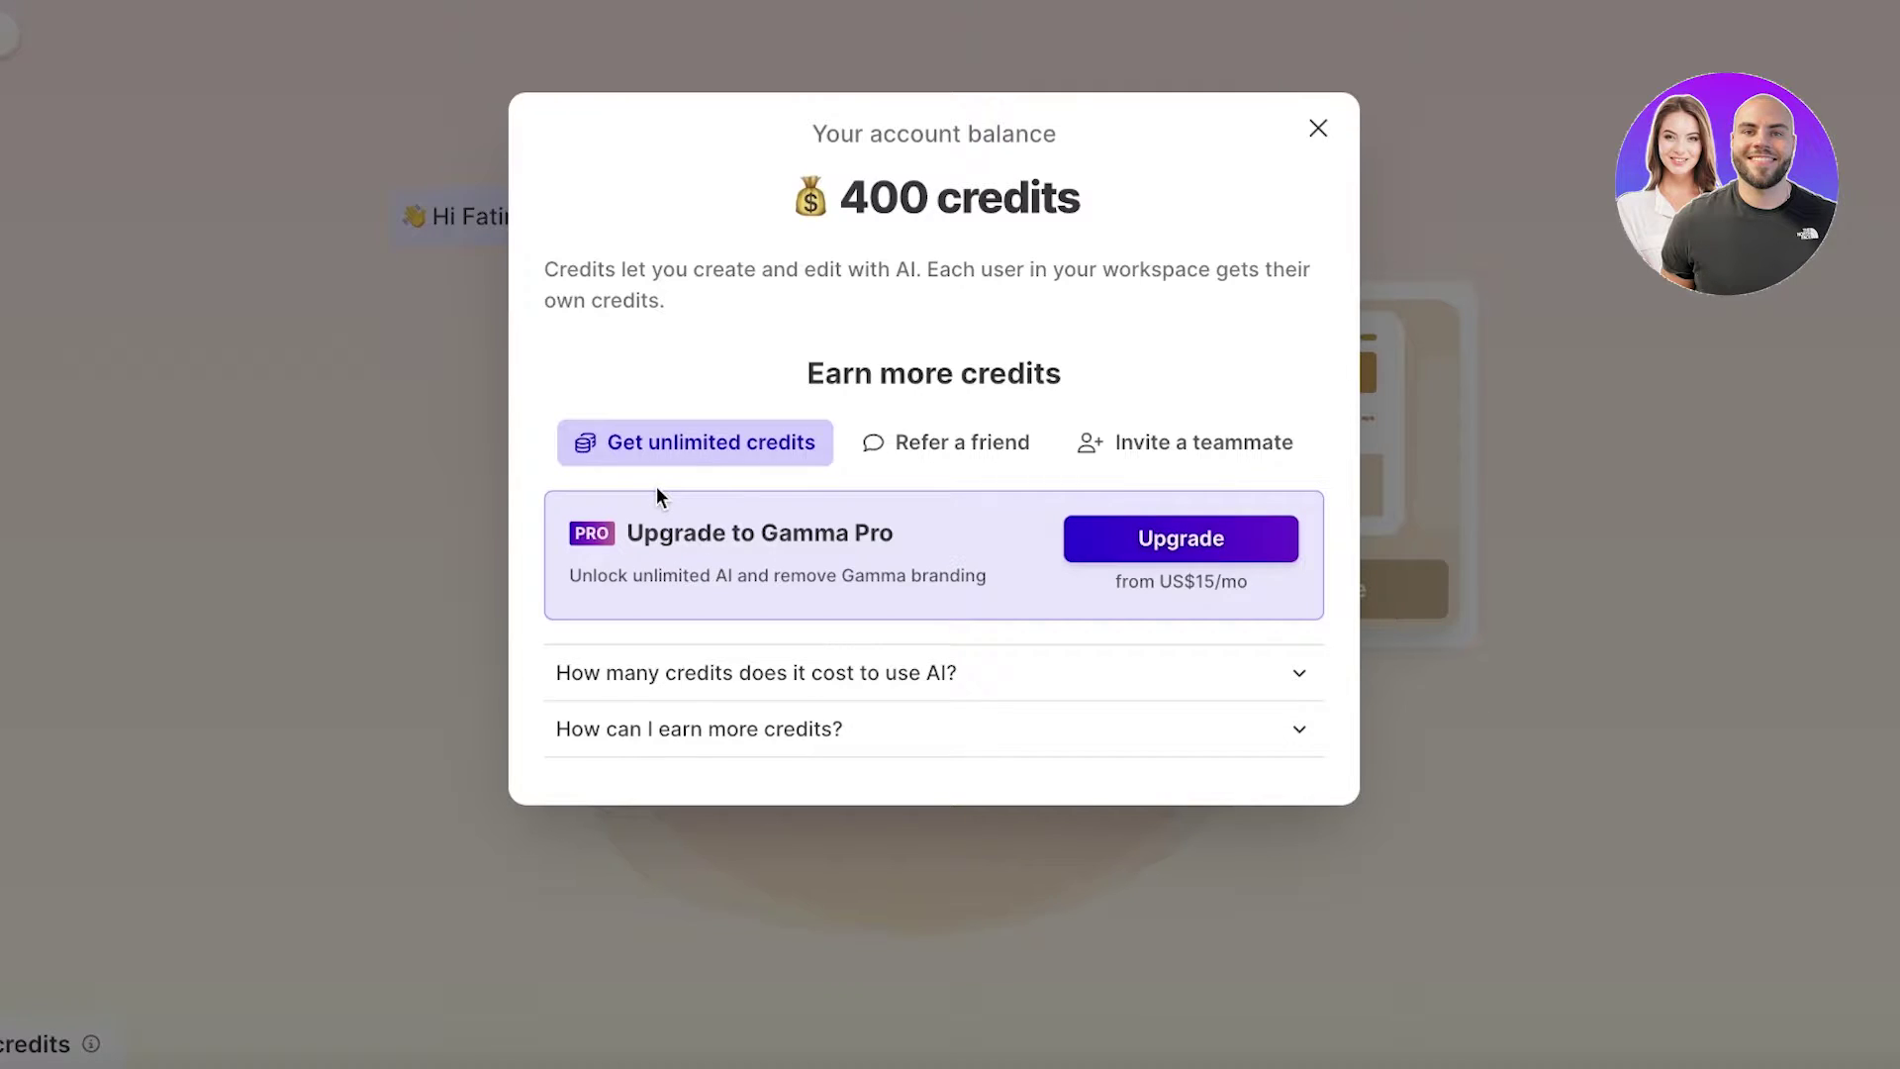
pyautogui.click(831, 693)
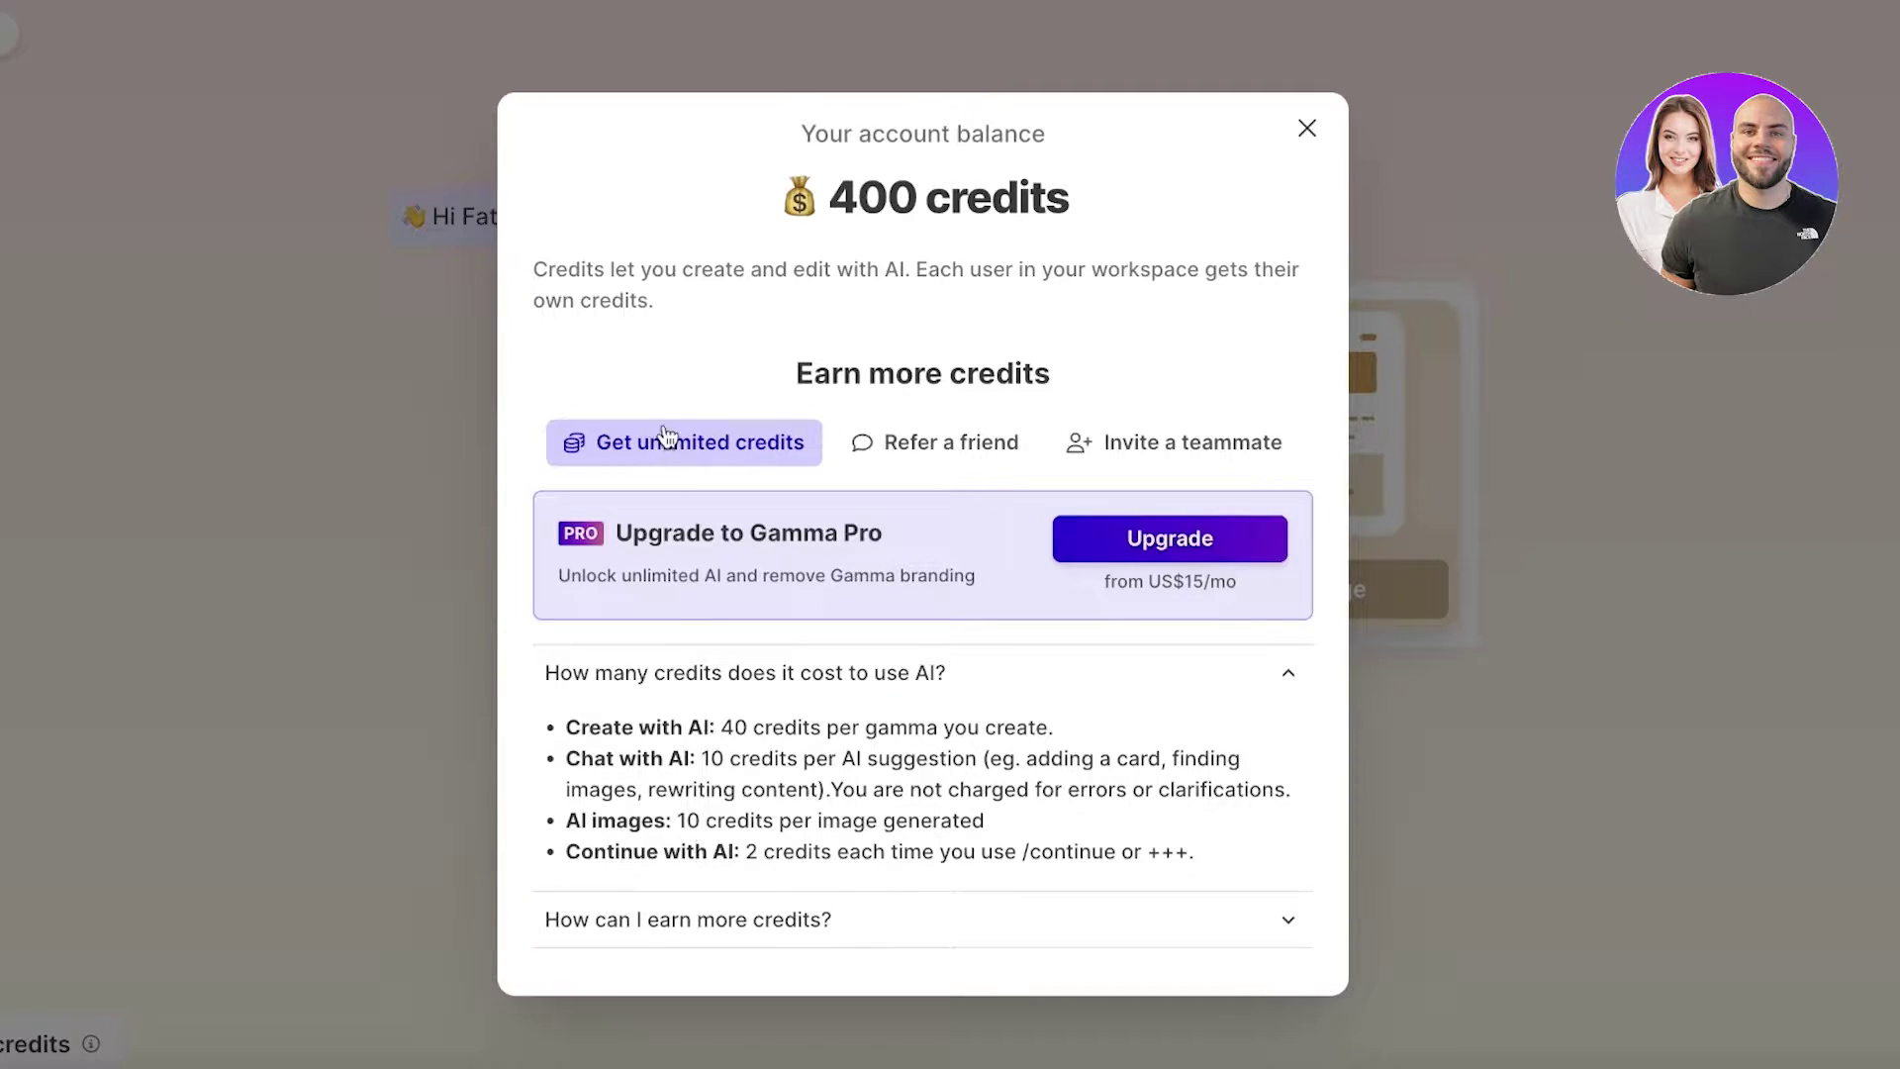
pyautogui.click(967, 438)
pyautogui.click(1082, 461)
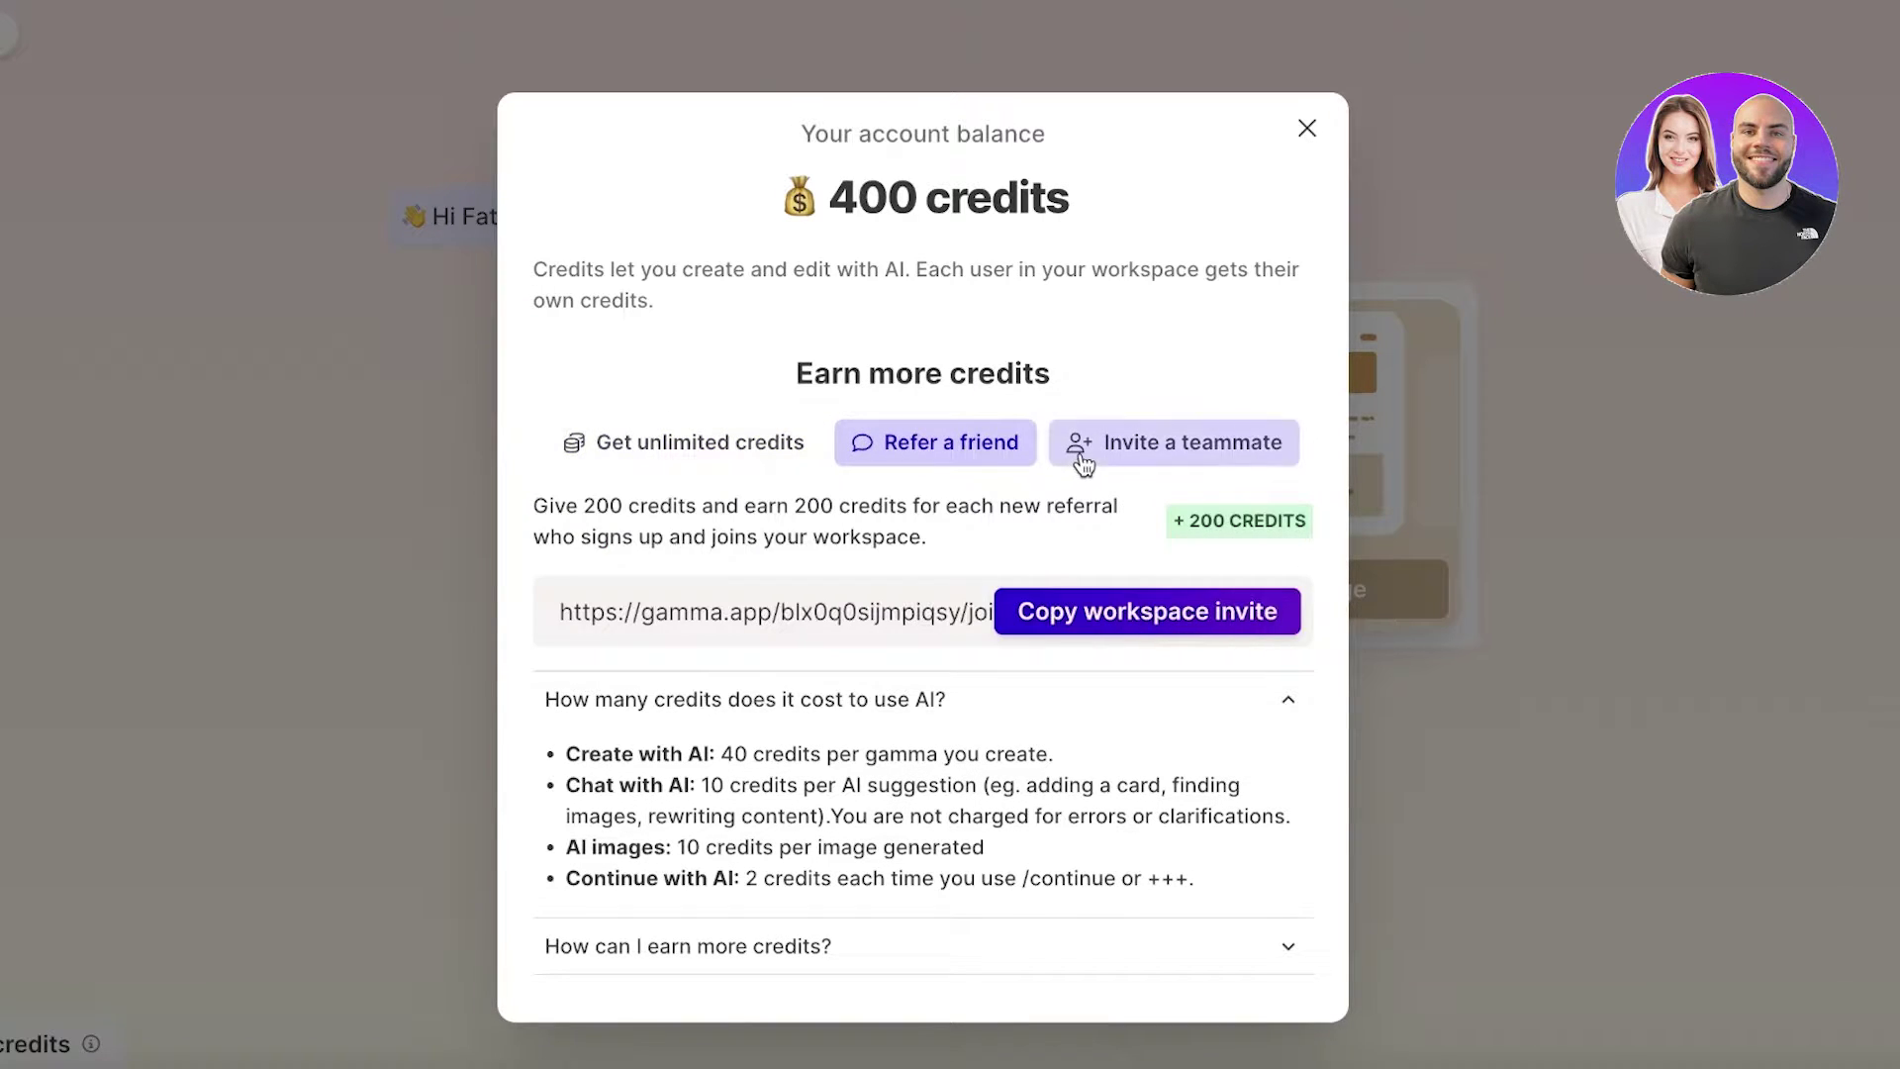
pyautogui.click(932, 467)
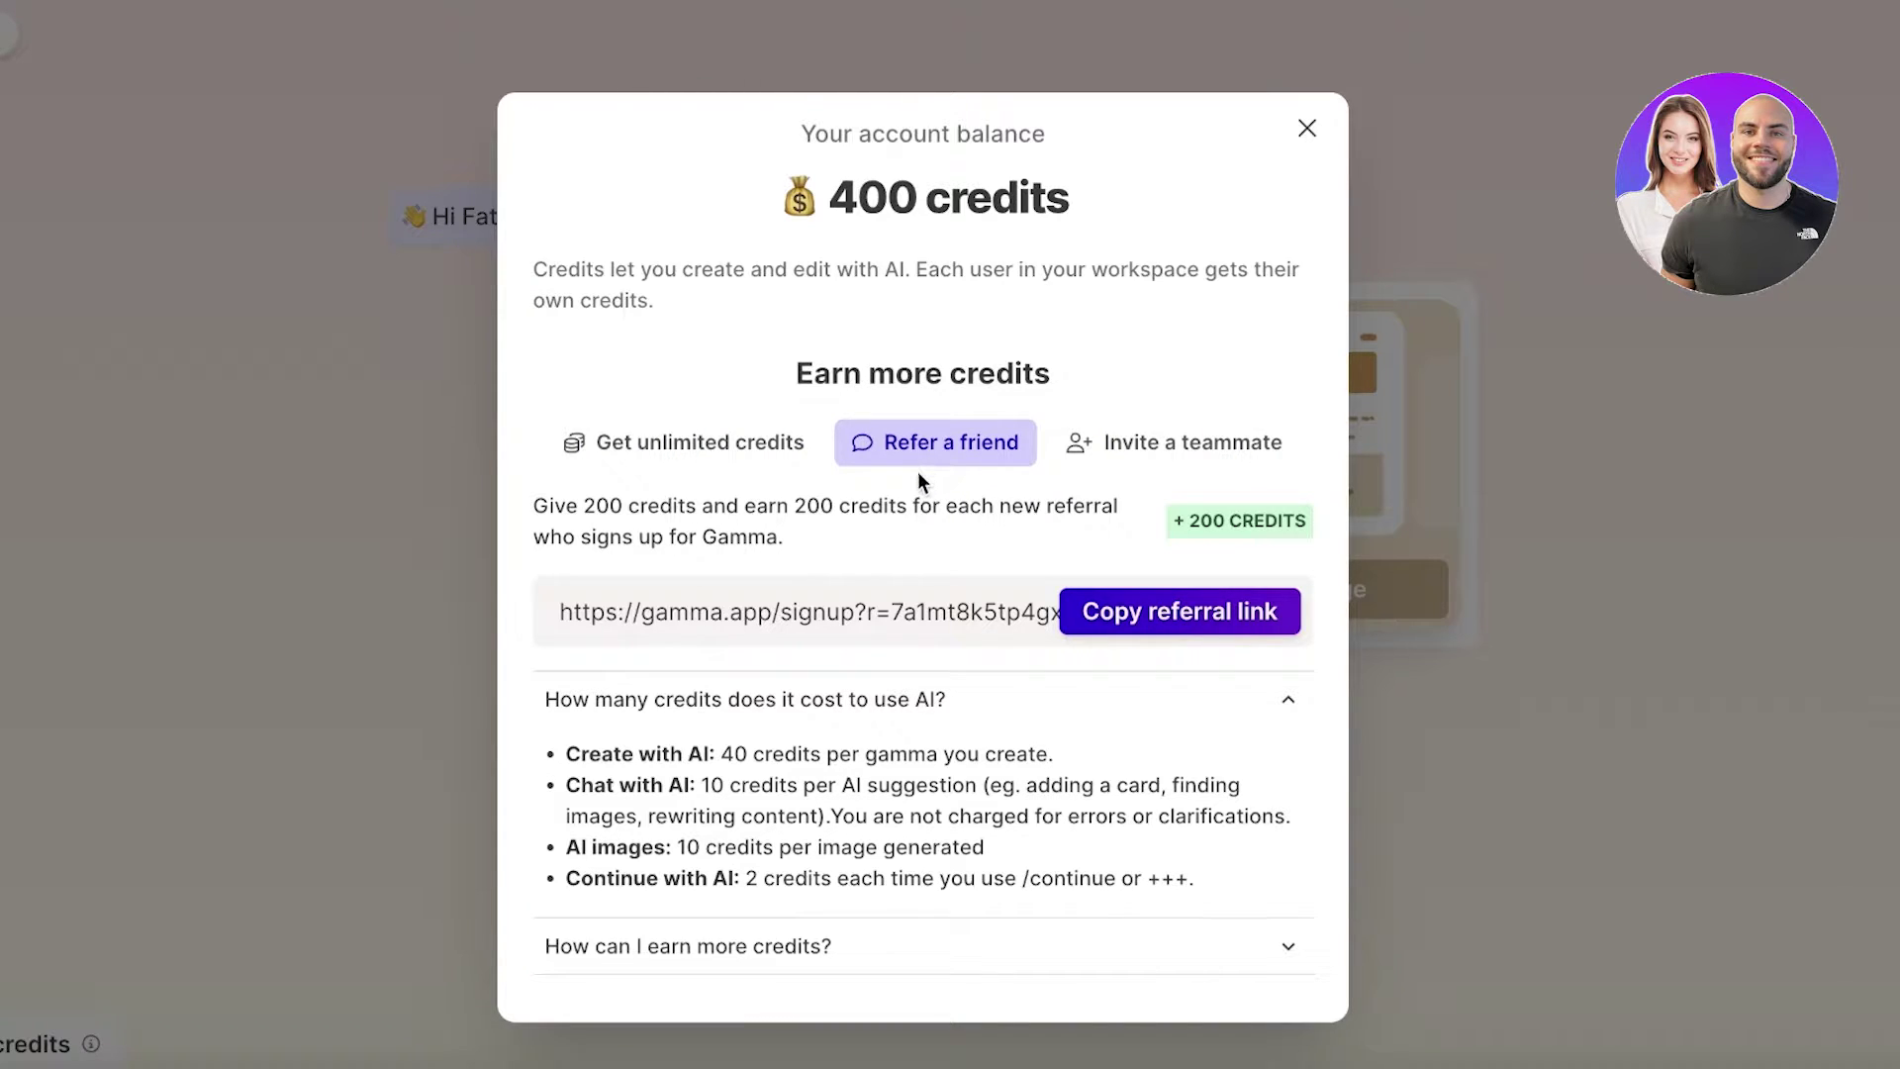
pyautogui.click(1306, 126)
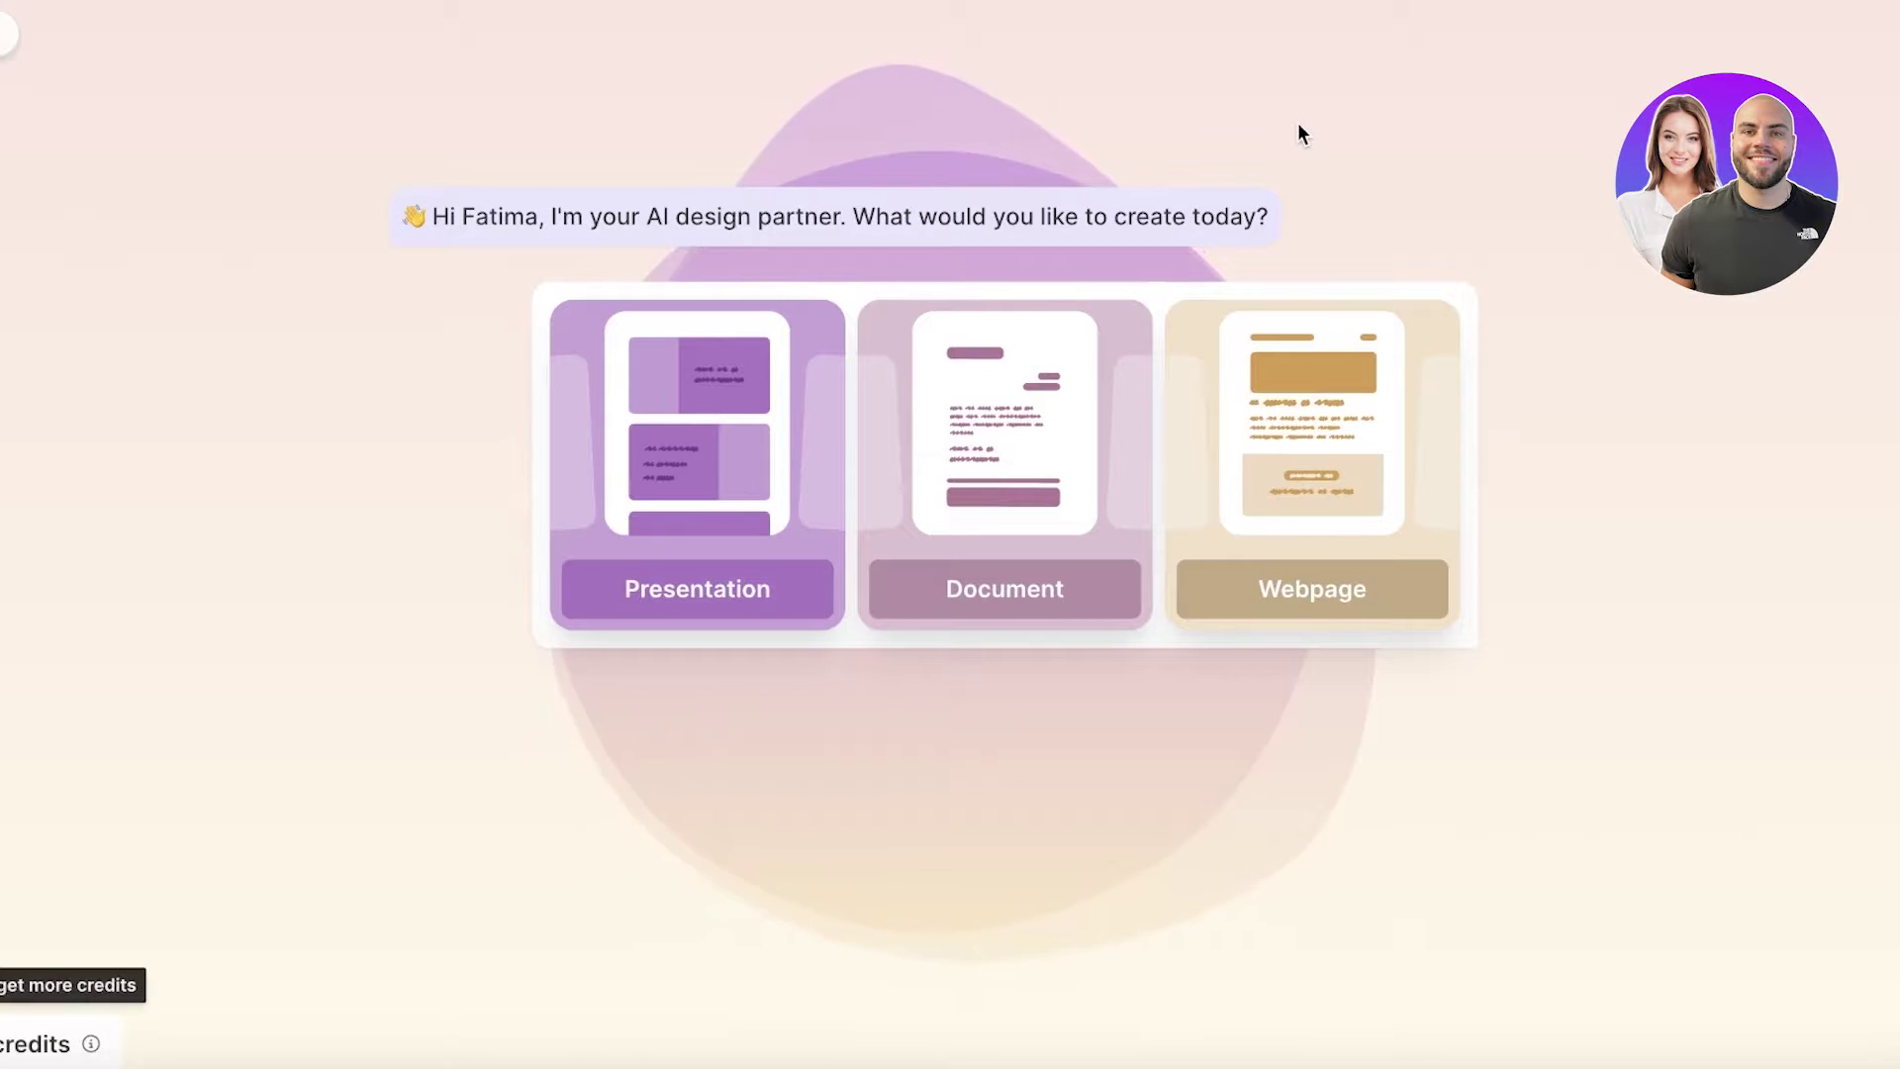
# Step: Go to the All gammas dashboard, then open the Templates gallery
pyautogui.click(99, 48)
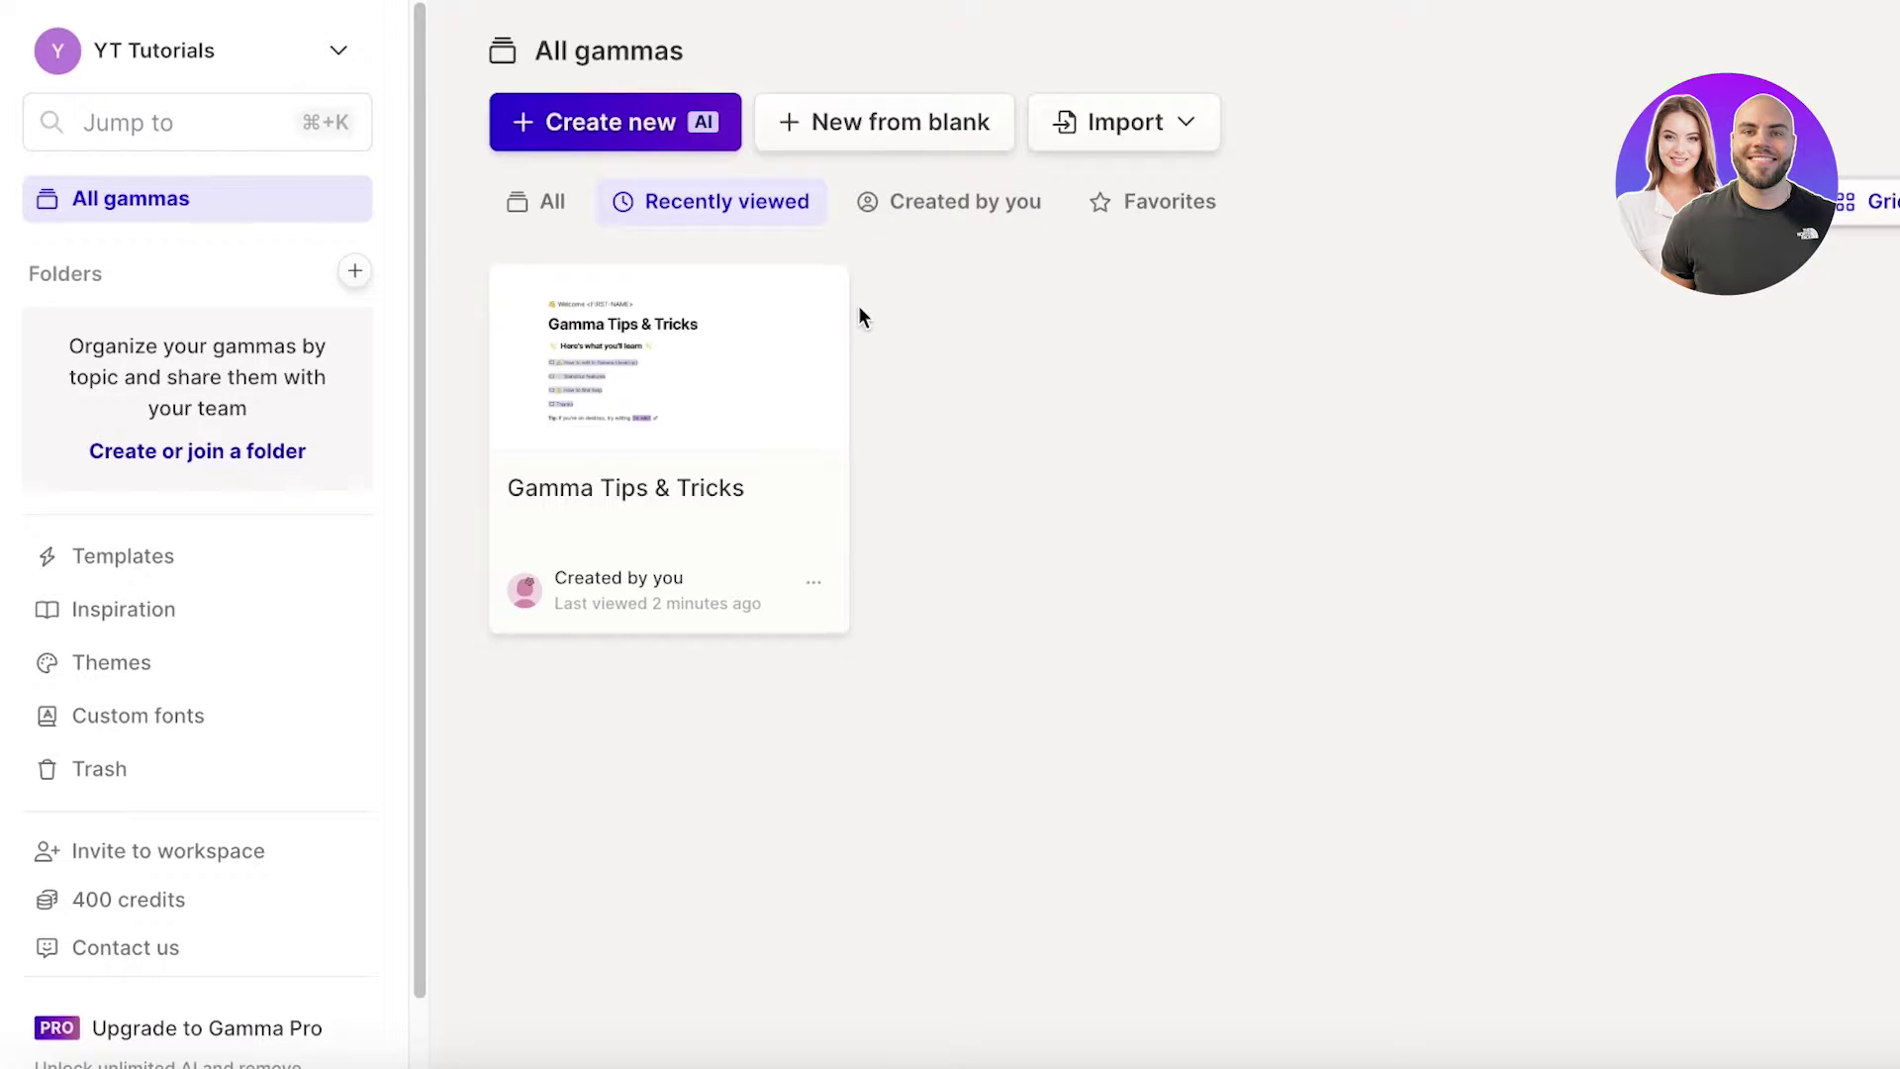
pyautogui.click(166, 566)
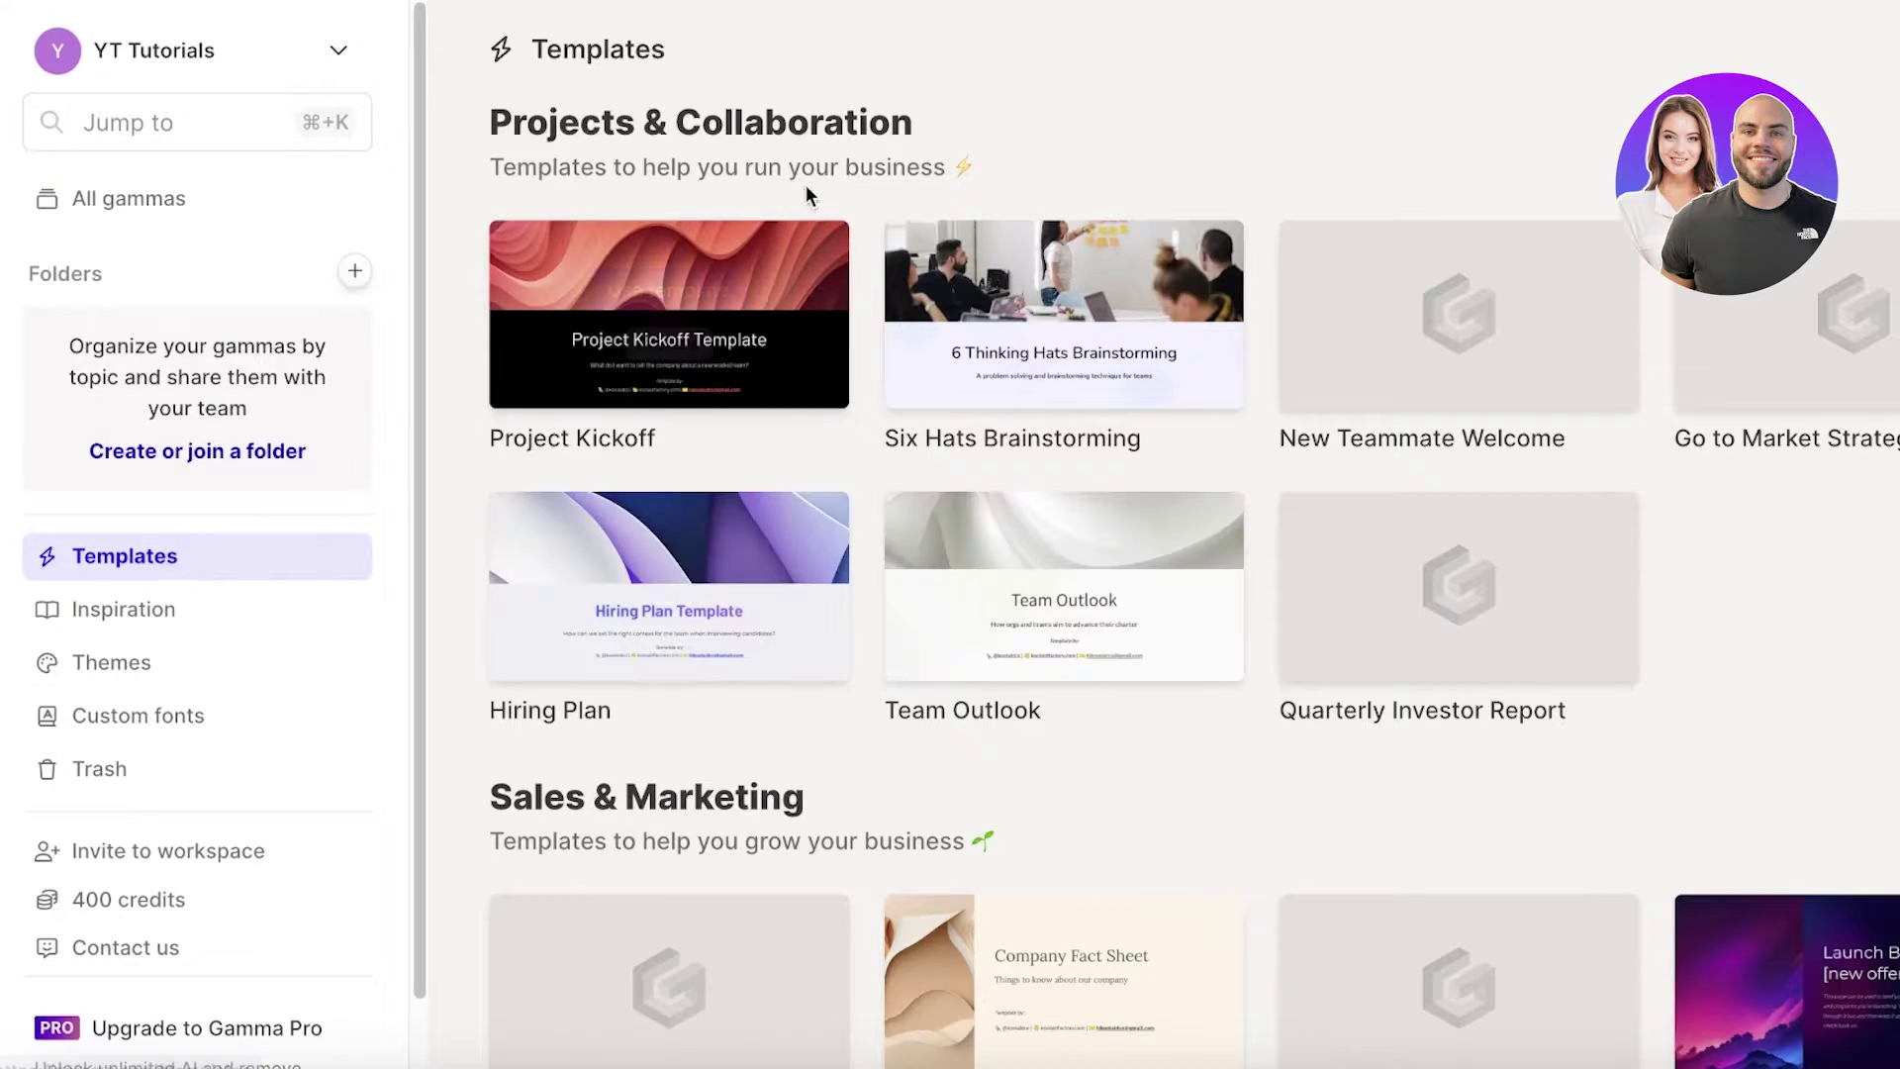
# Step: Browse the Templates gallery, then switch to the Inspiration examples
pyautogui.scroll(-3, 817, 409)
pyautogui.scroll(-12, 1164, 615)
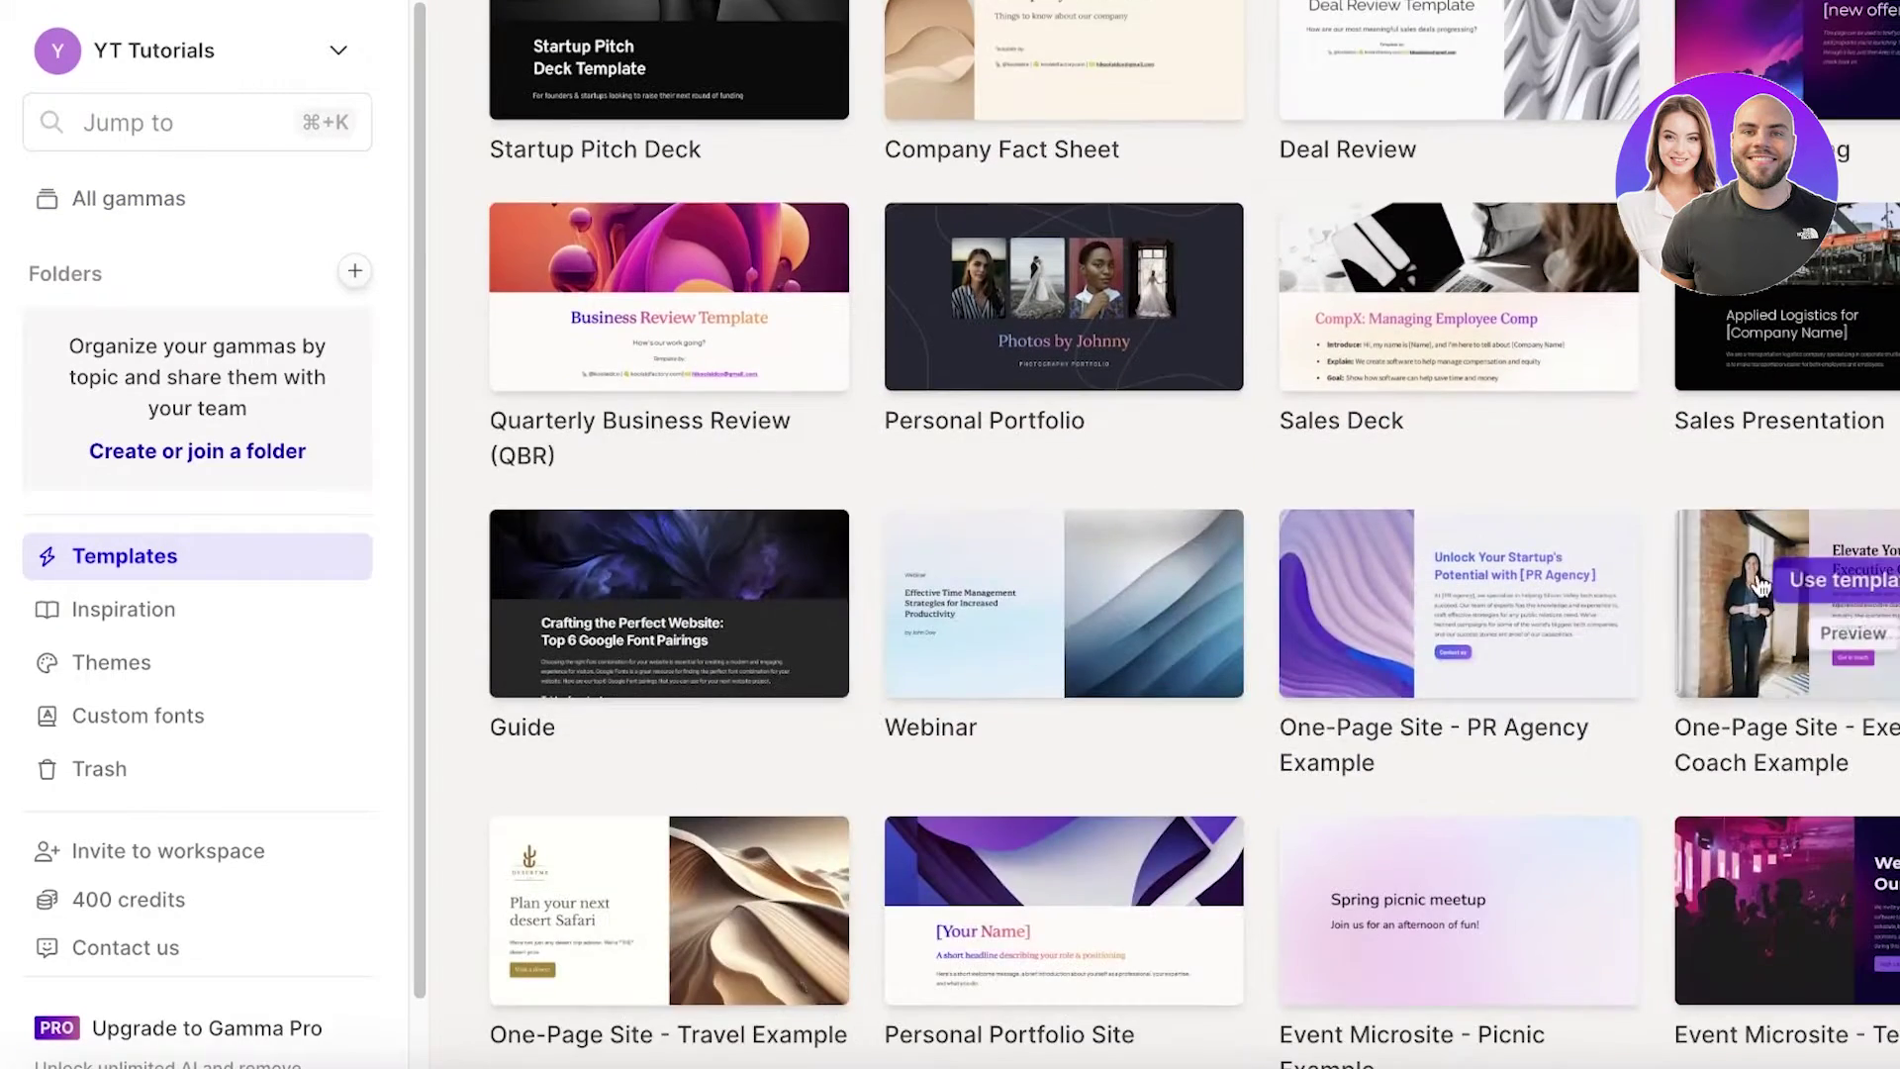
pyautogui.scroll(-5, 579, 406)
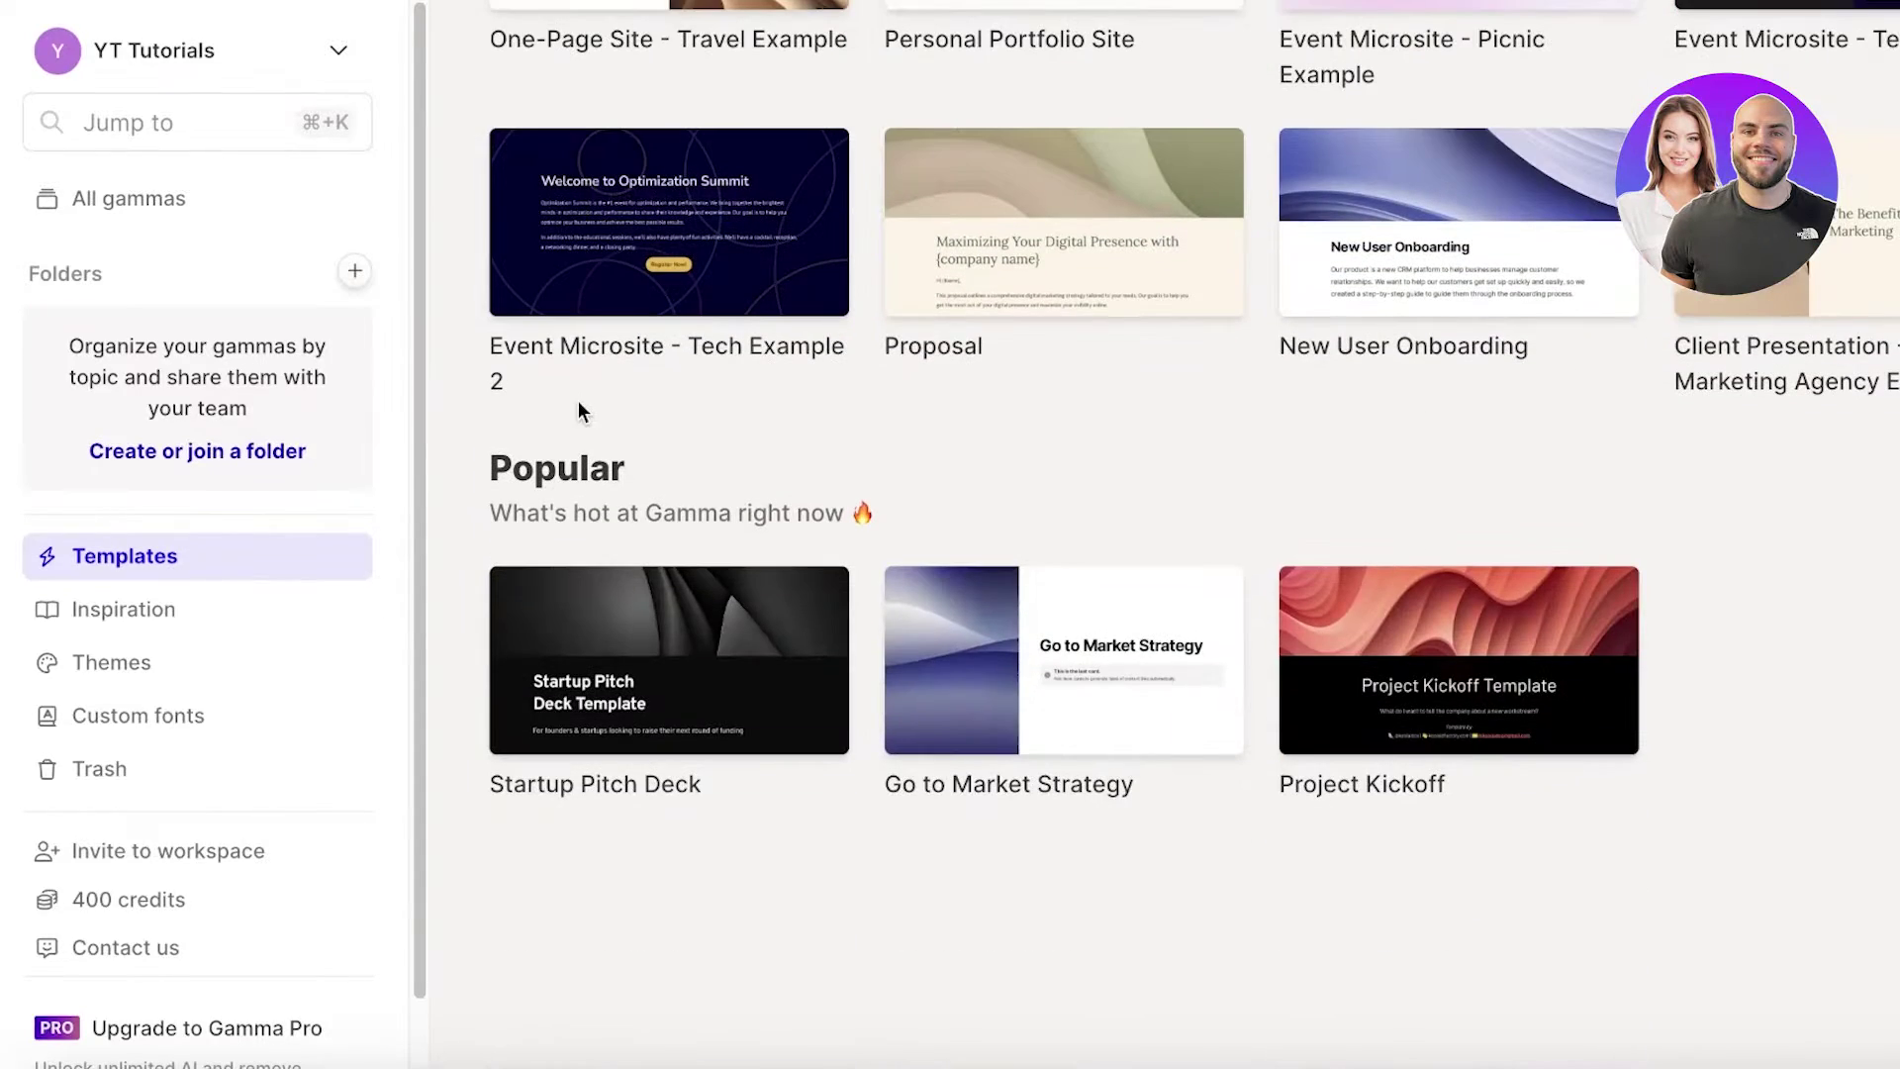
pyautogui.scroll(3, 584, 408)
pyautogui.scroll(9, 975, 543)
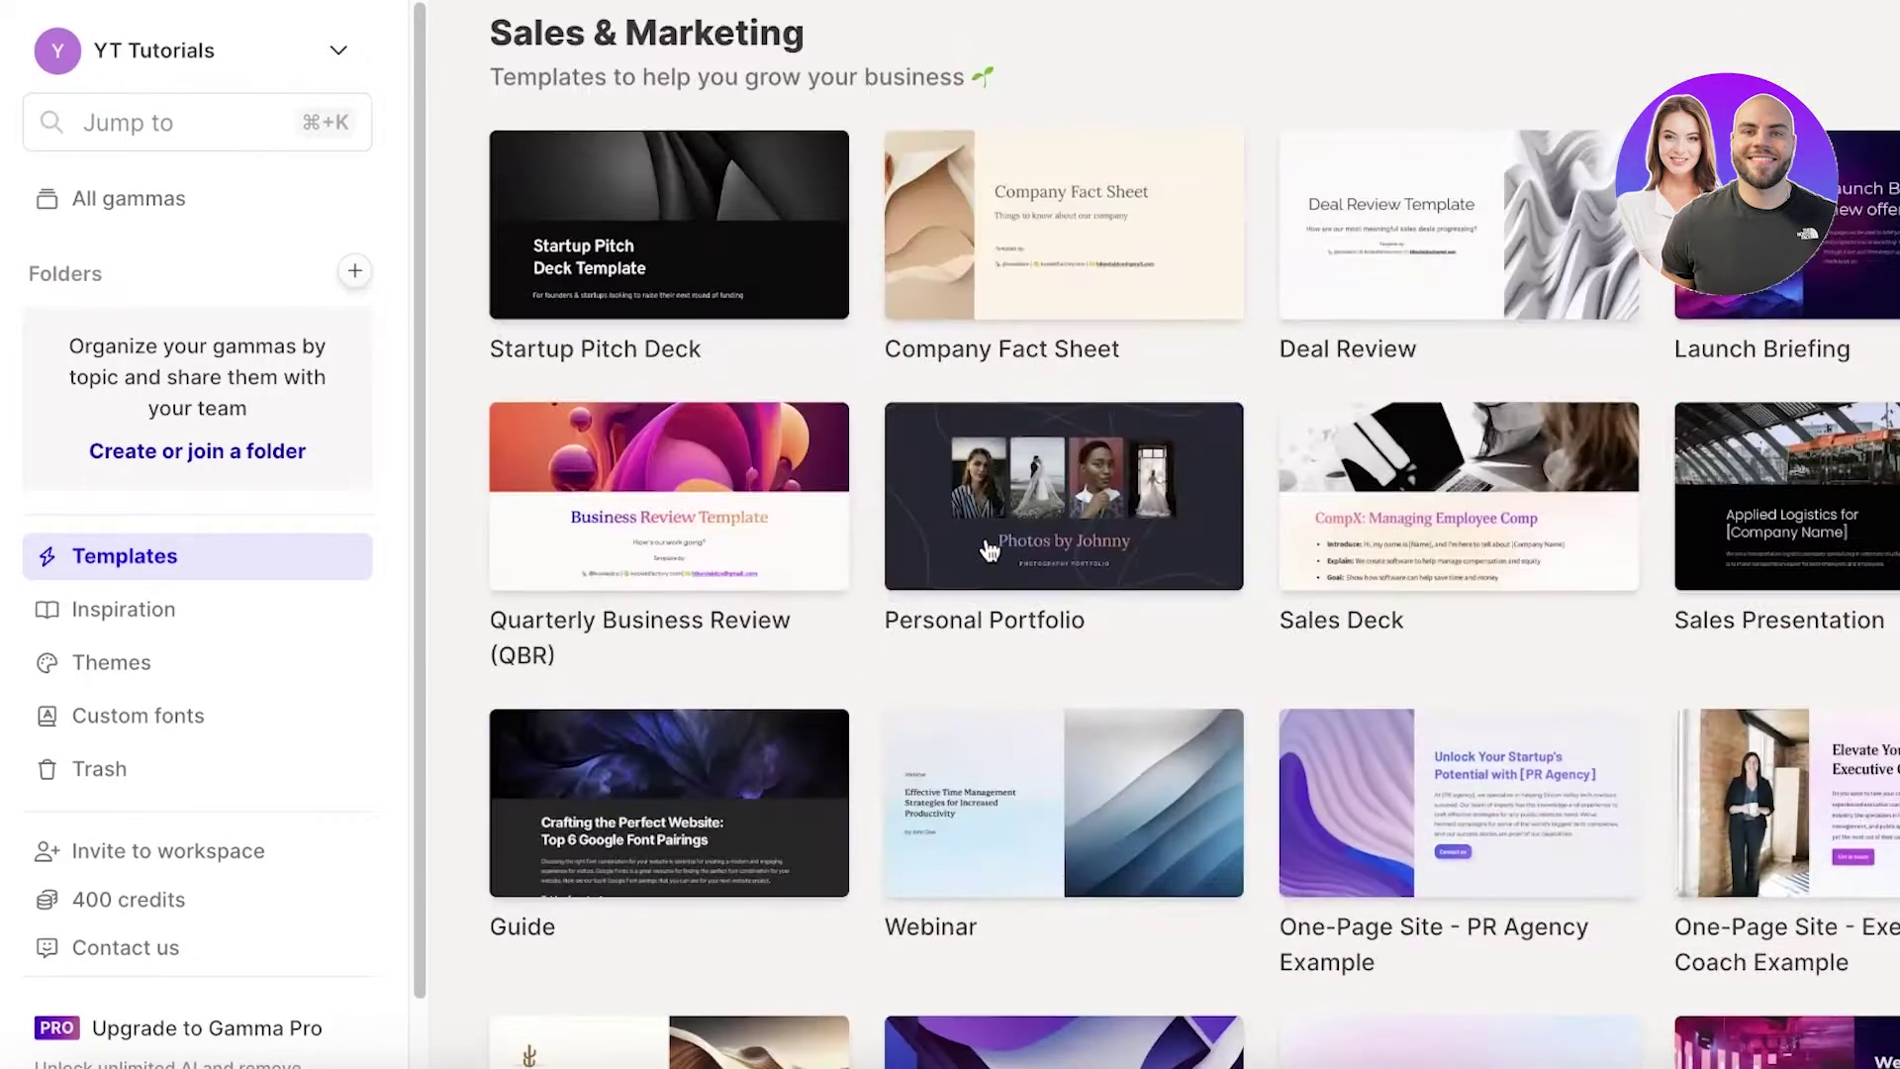
pyautogui.click(123, 613)
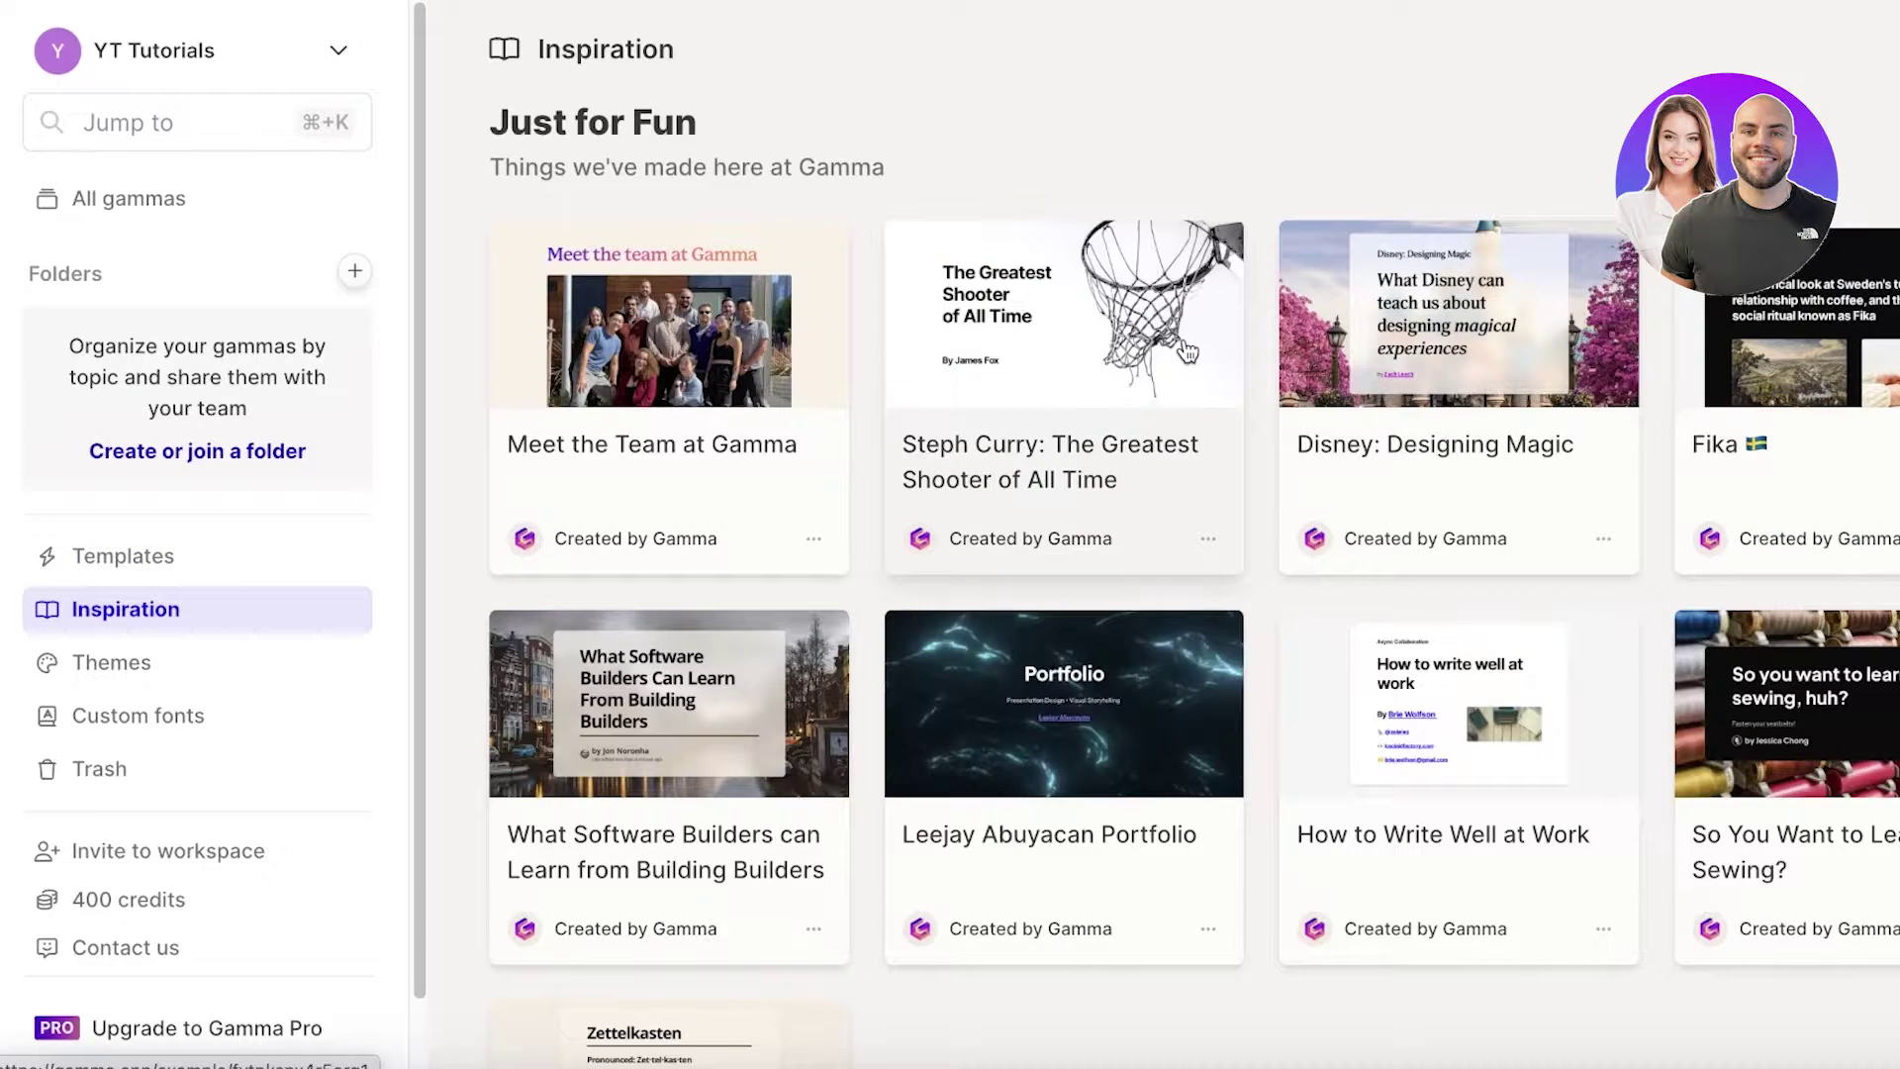
# Step: Scroll through the Inspiration examples, then go back to All gammas
pyautogui.scroll(-4, 958, 439)
pyautogui.scroll(-10, 958, 465)
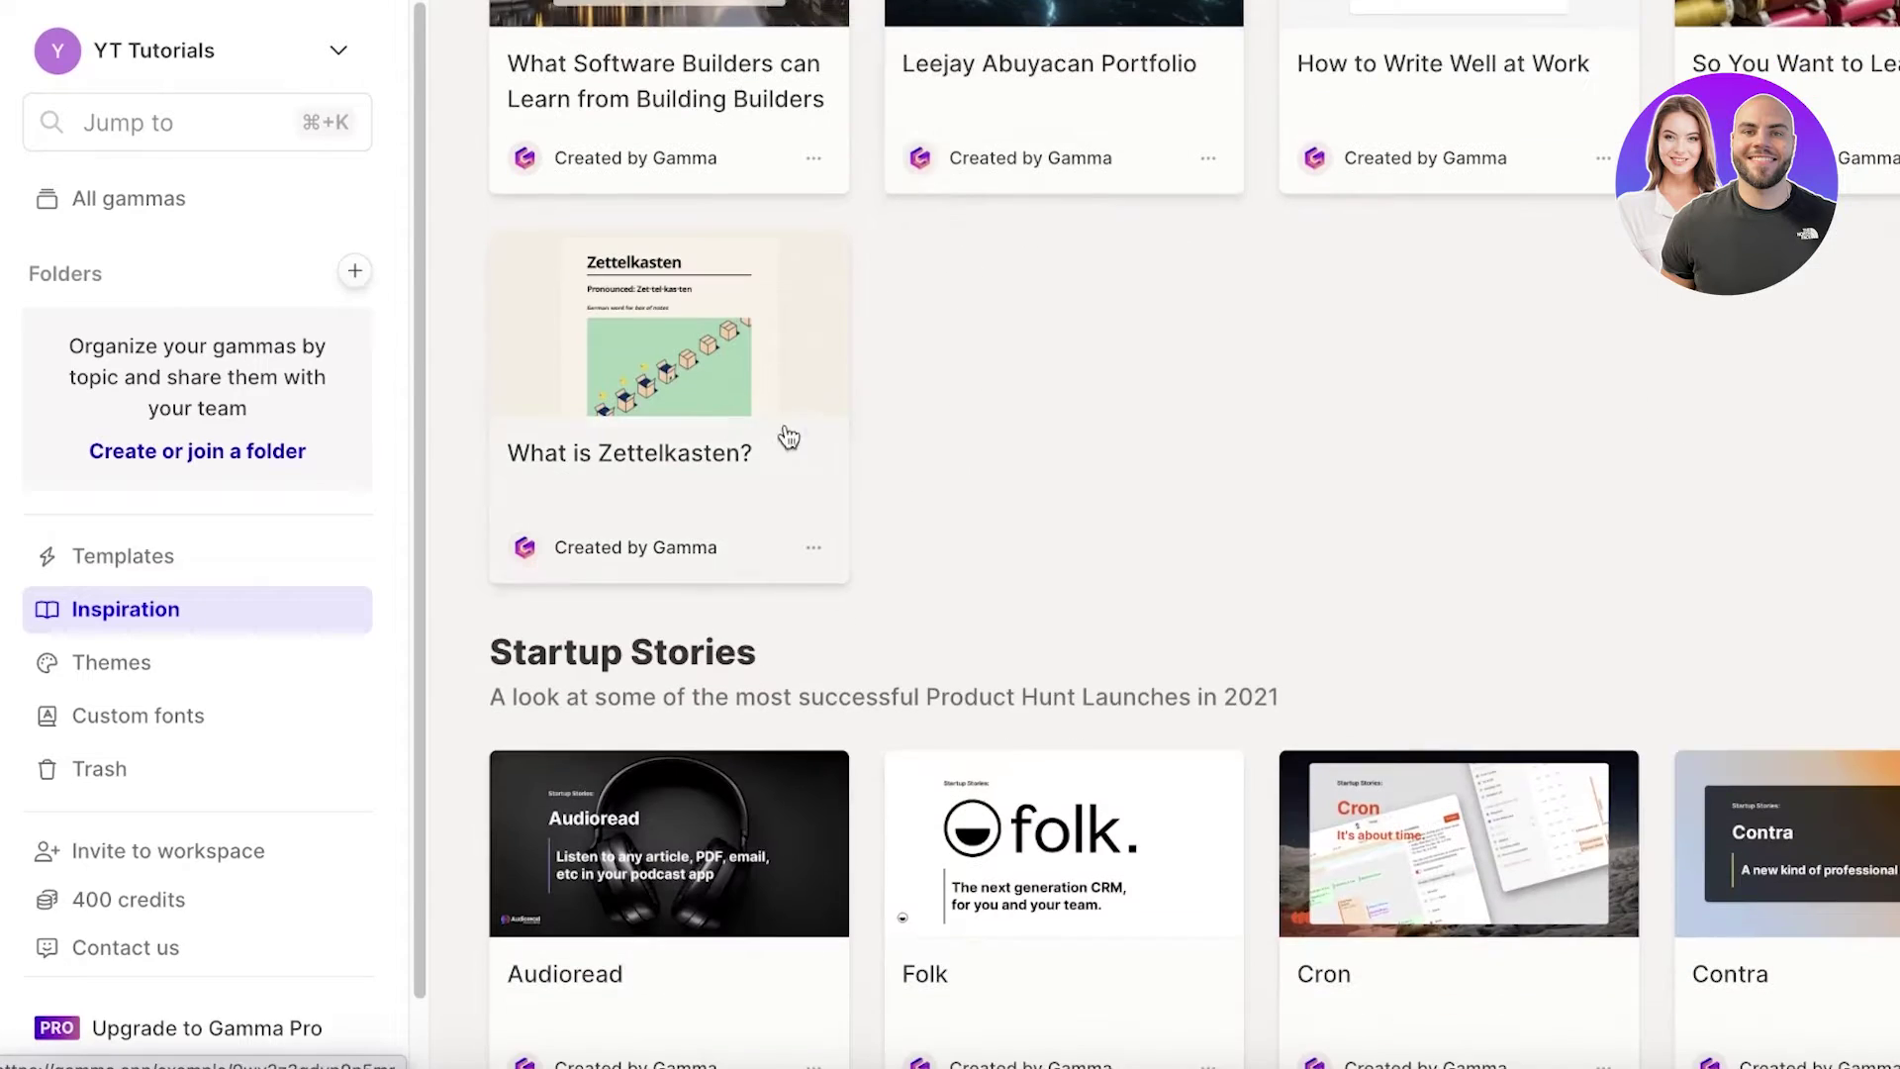
pyautogui.scroll(2, 669, 453)
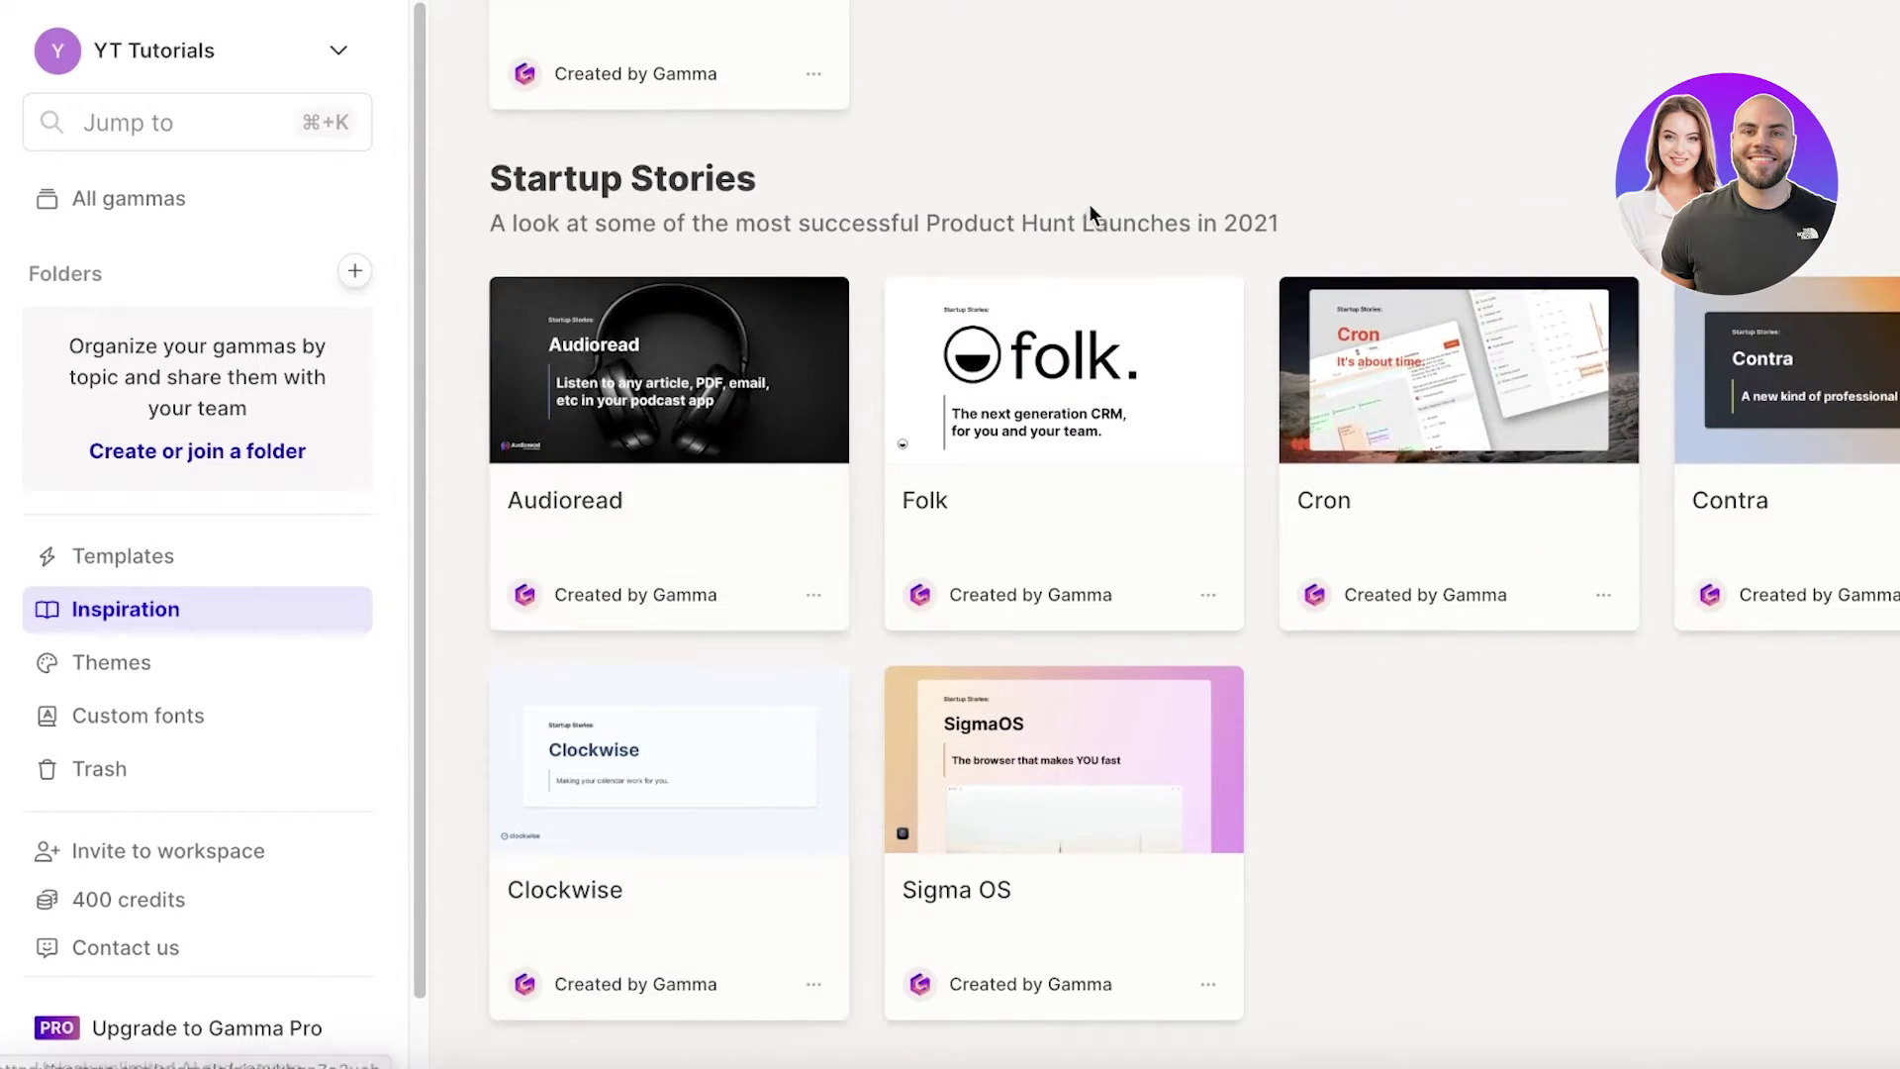
pyautogui.scroll(-8, 1088, 208)
pyautogui.scroll(-2, 1069, 238)
pyautogui.scroll(20, 330, 480)
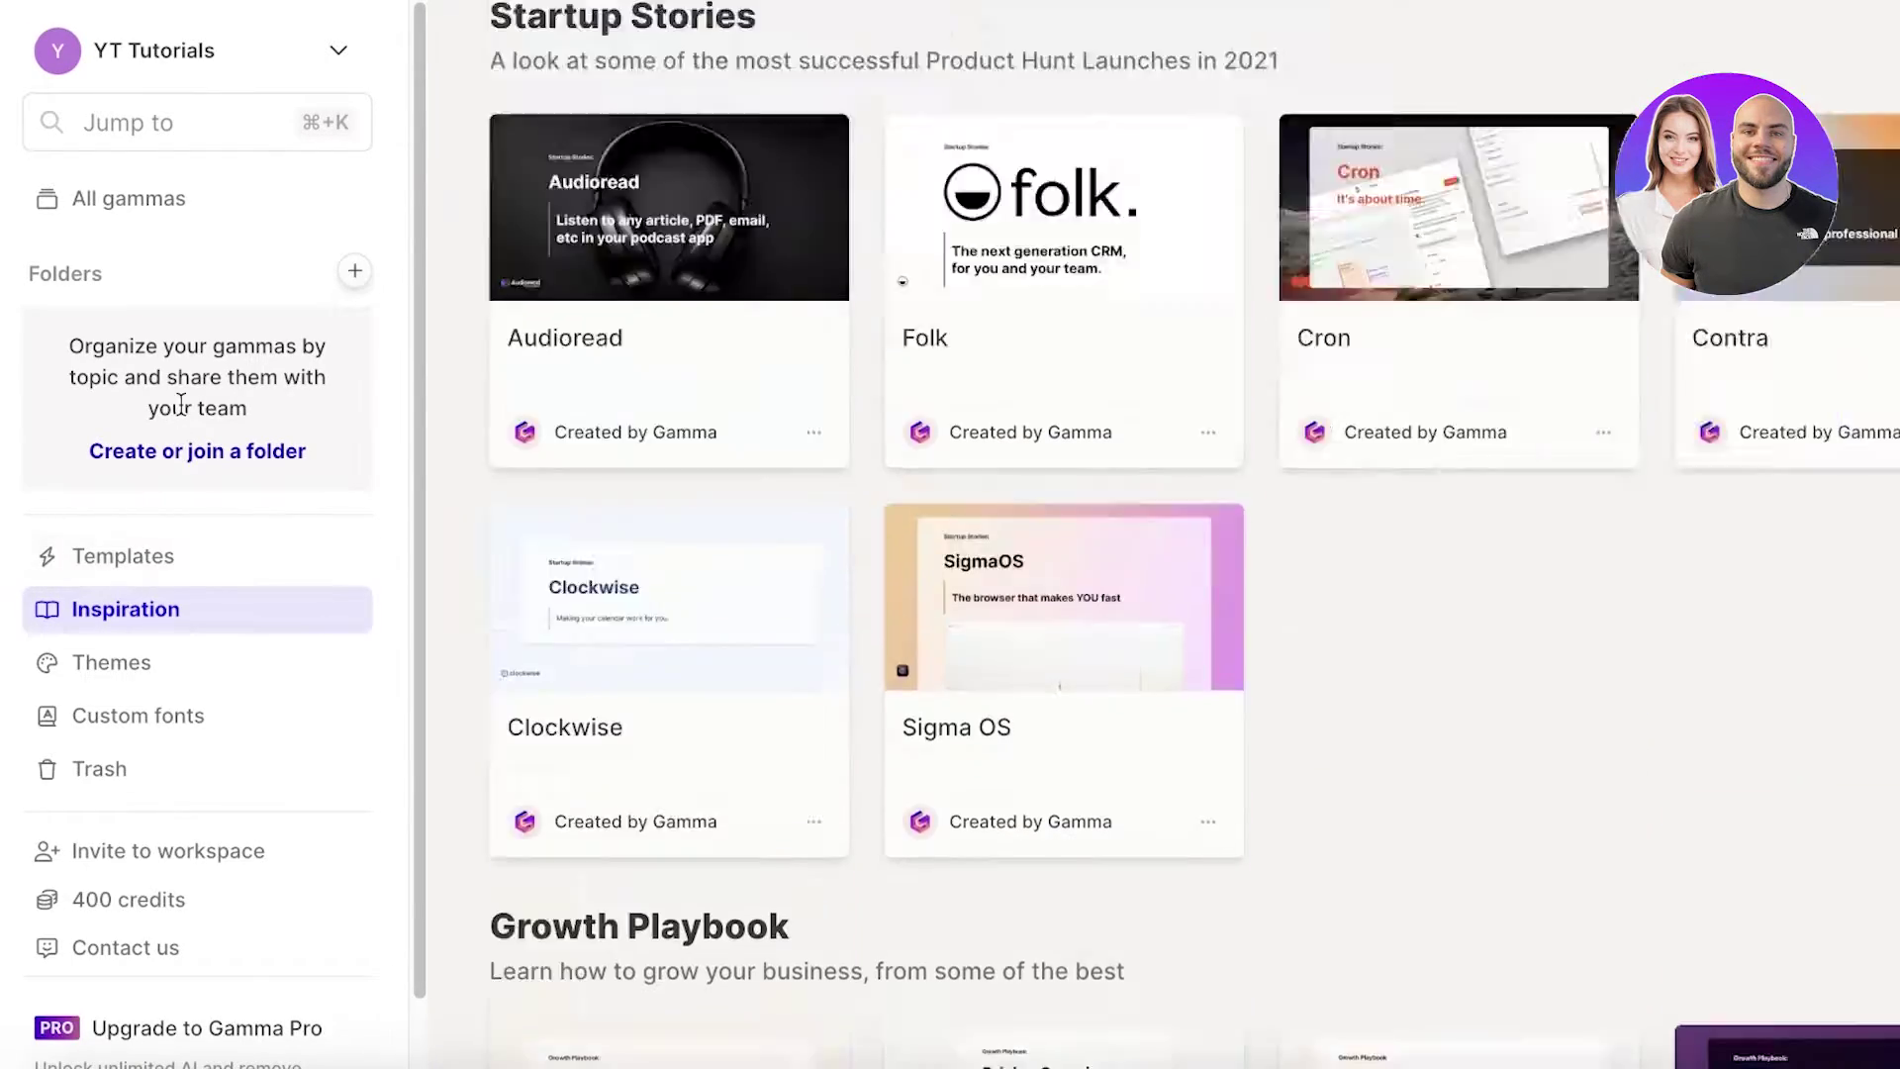
pyautogui.scroll(1, 229, 327)
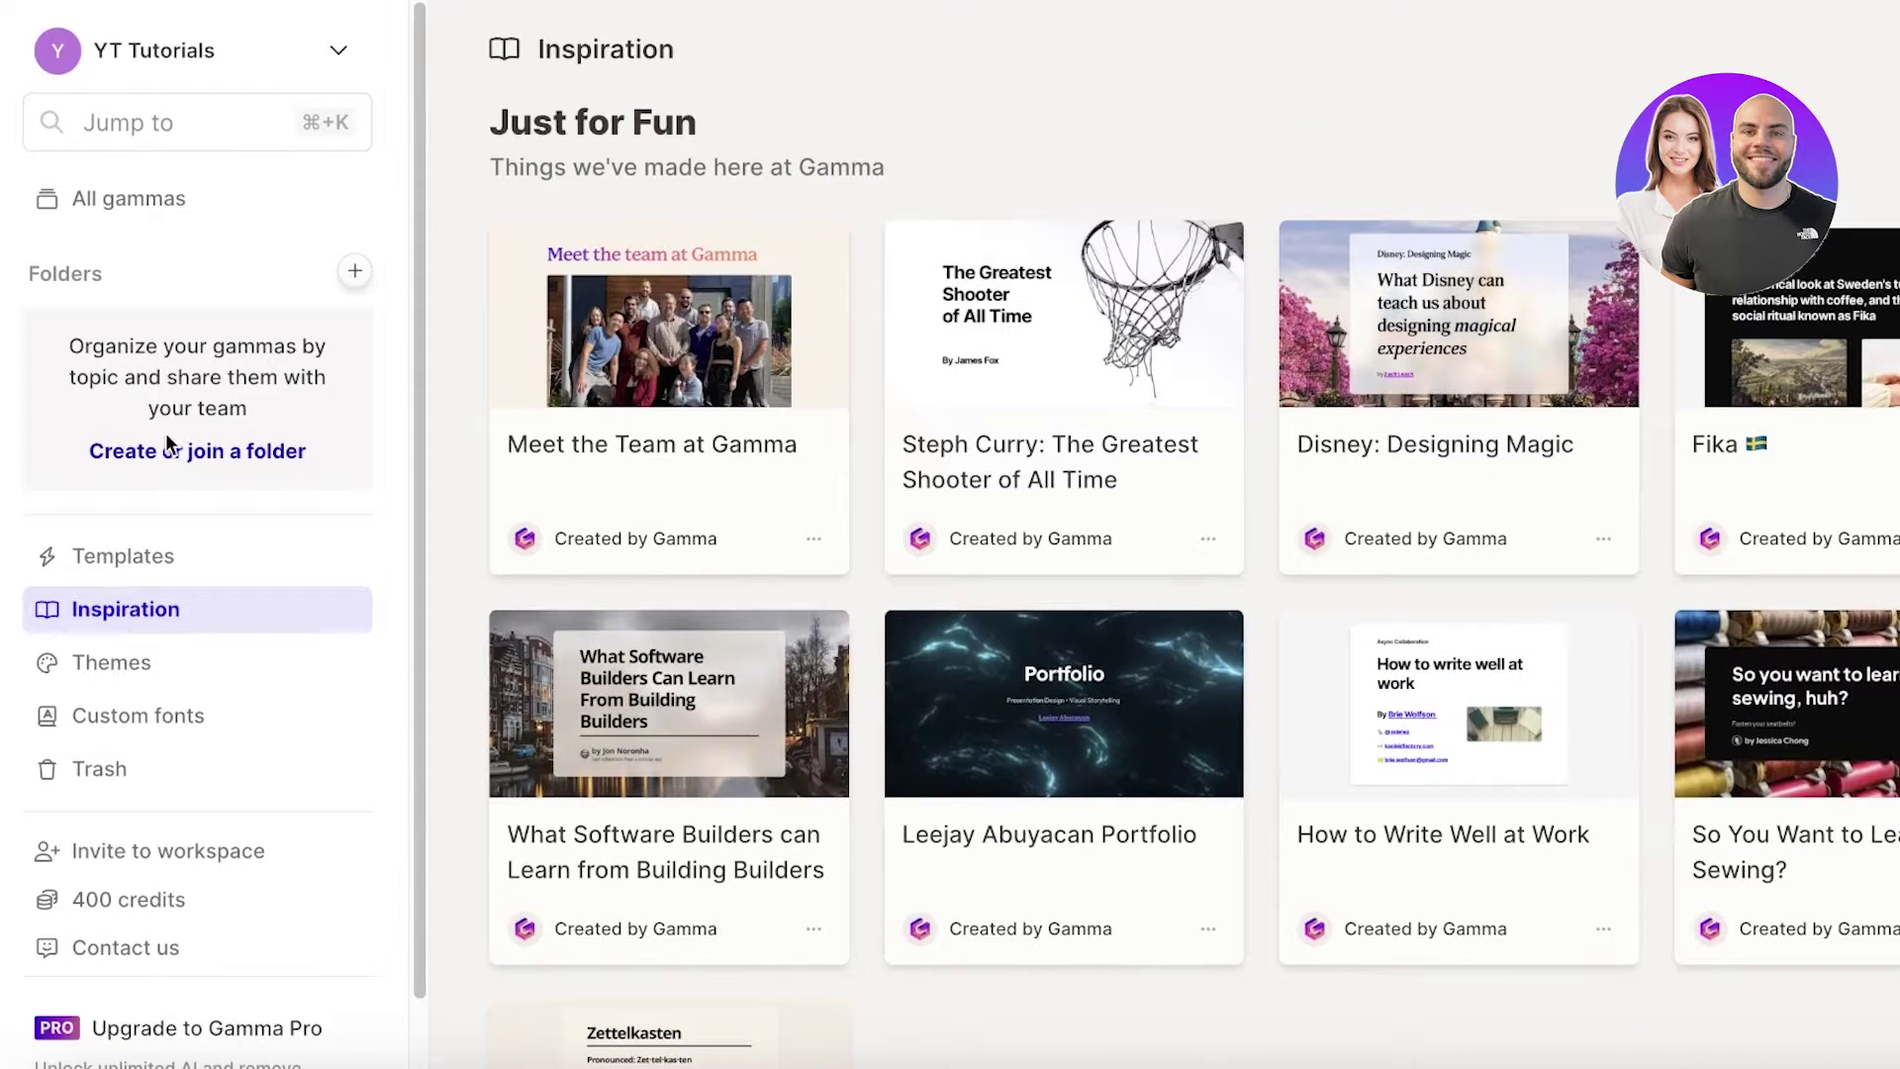
pyautogui.click(86, 213)
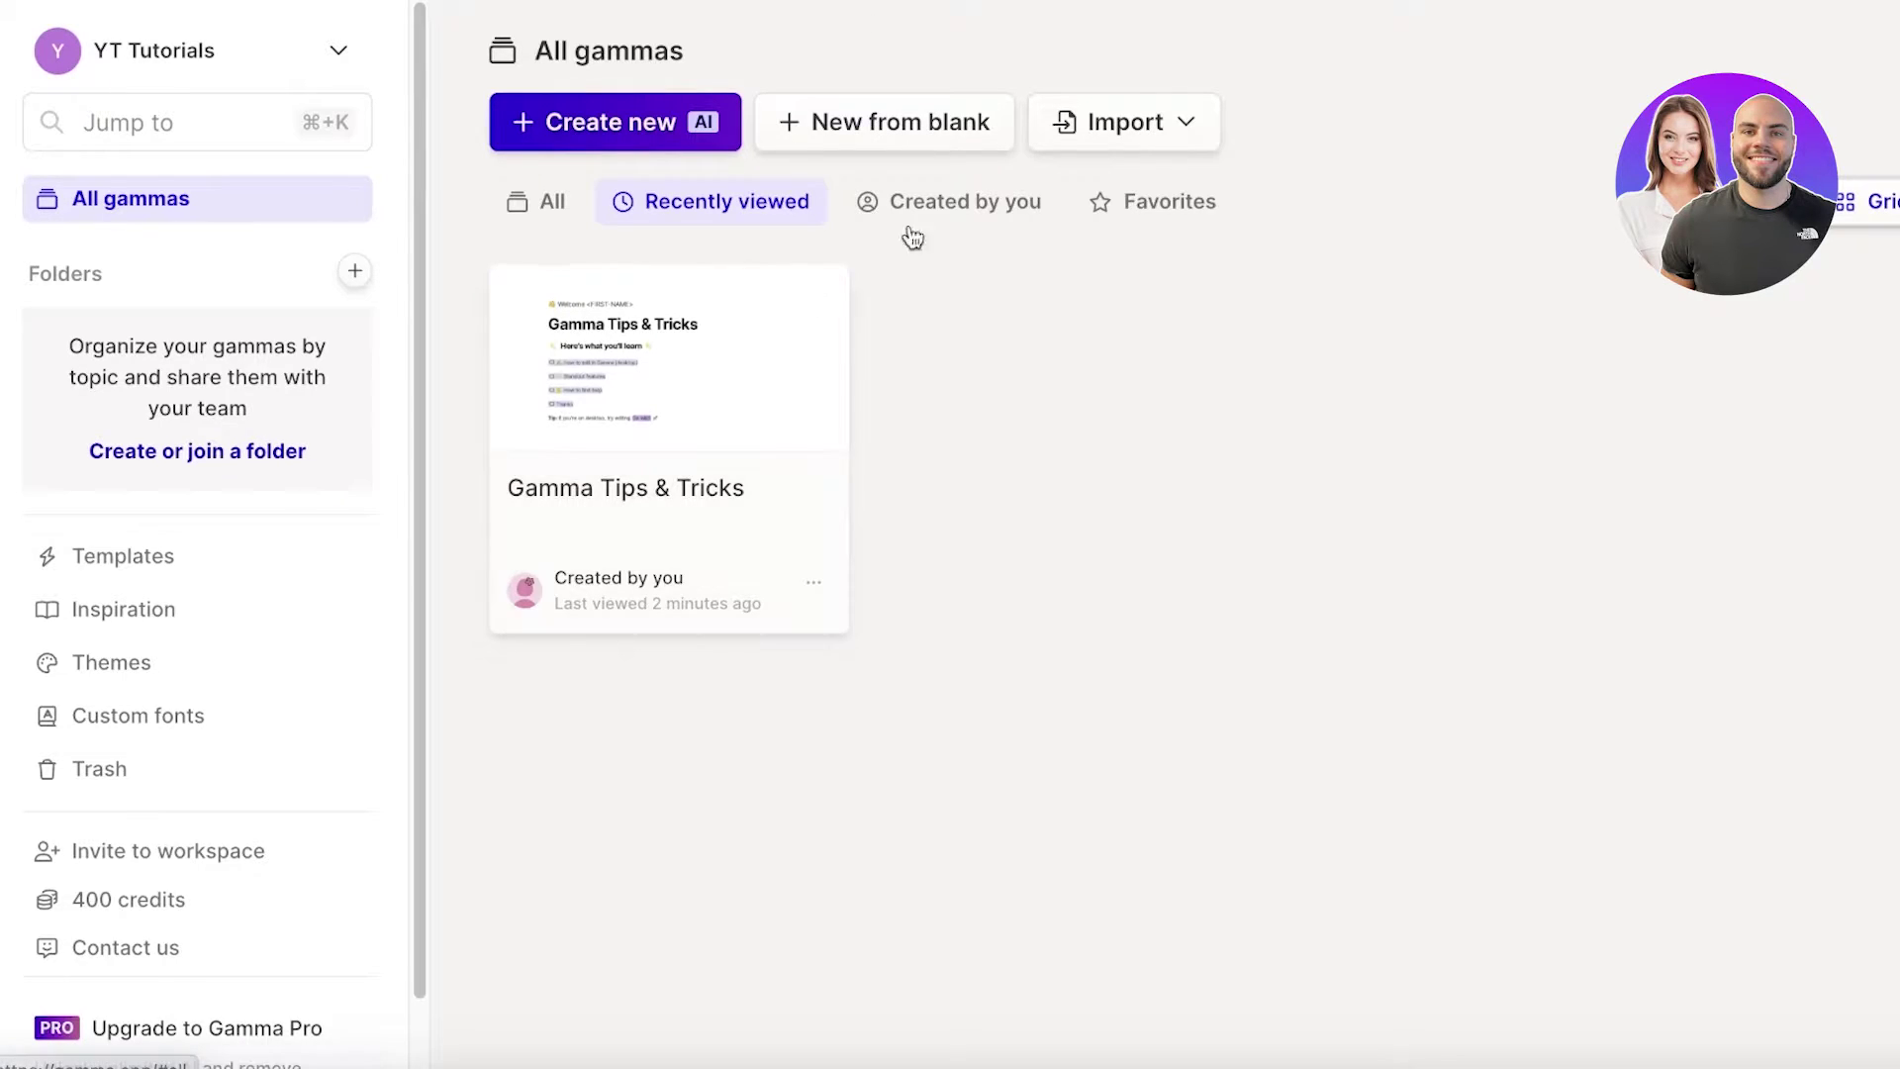
# Step: Open the Gamma Tips & Tricks gamma, scroll through its cards, and return home
pyautogui.click(554, 382)
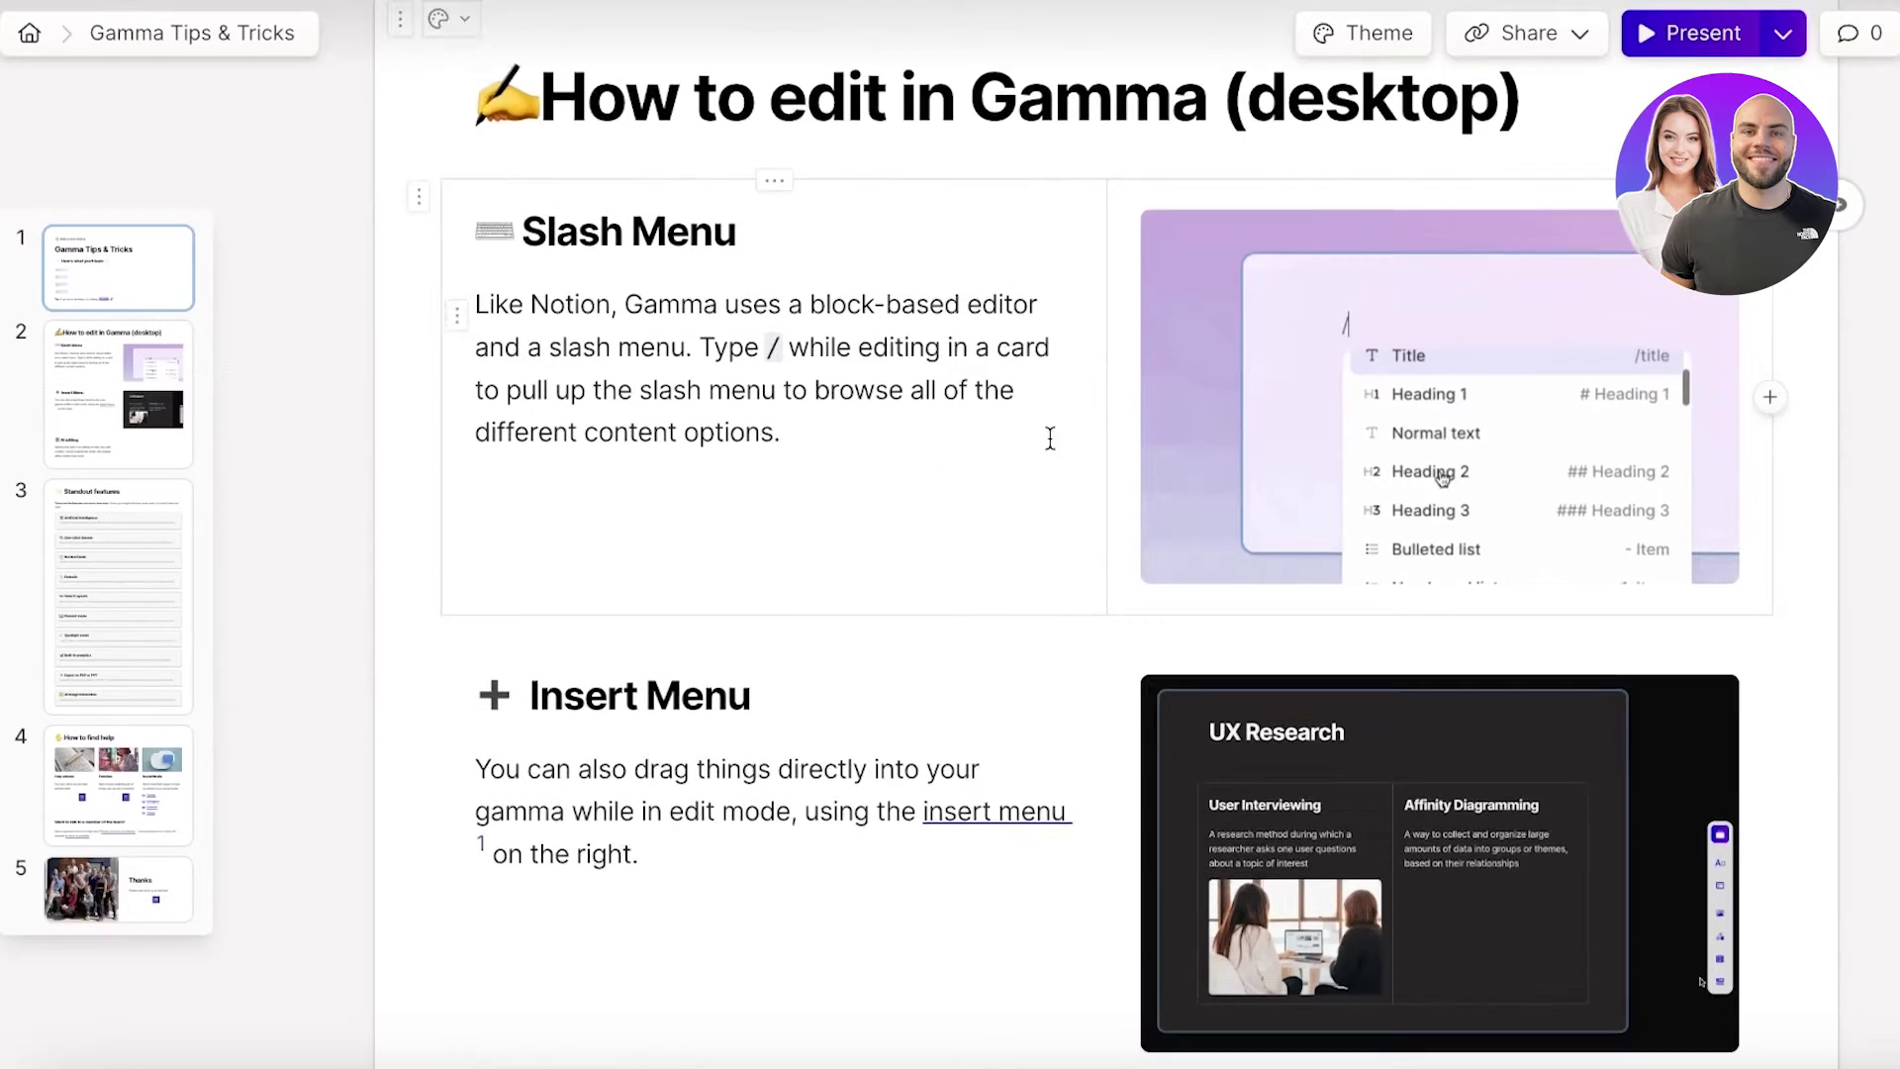
pyautogui.scroll(-15, 1050, 438)
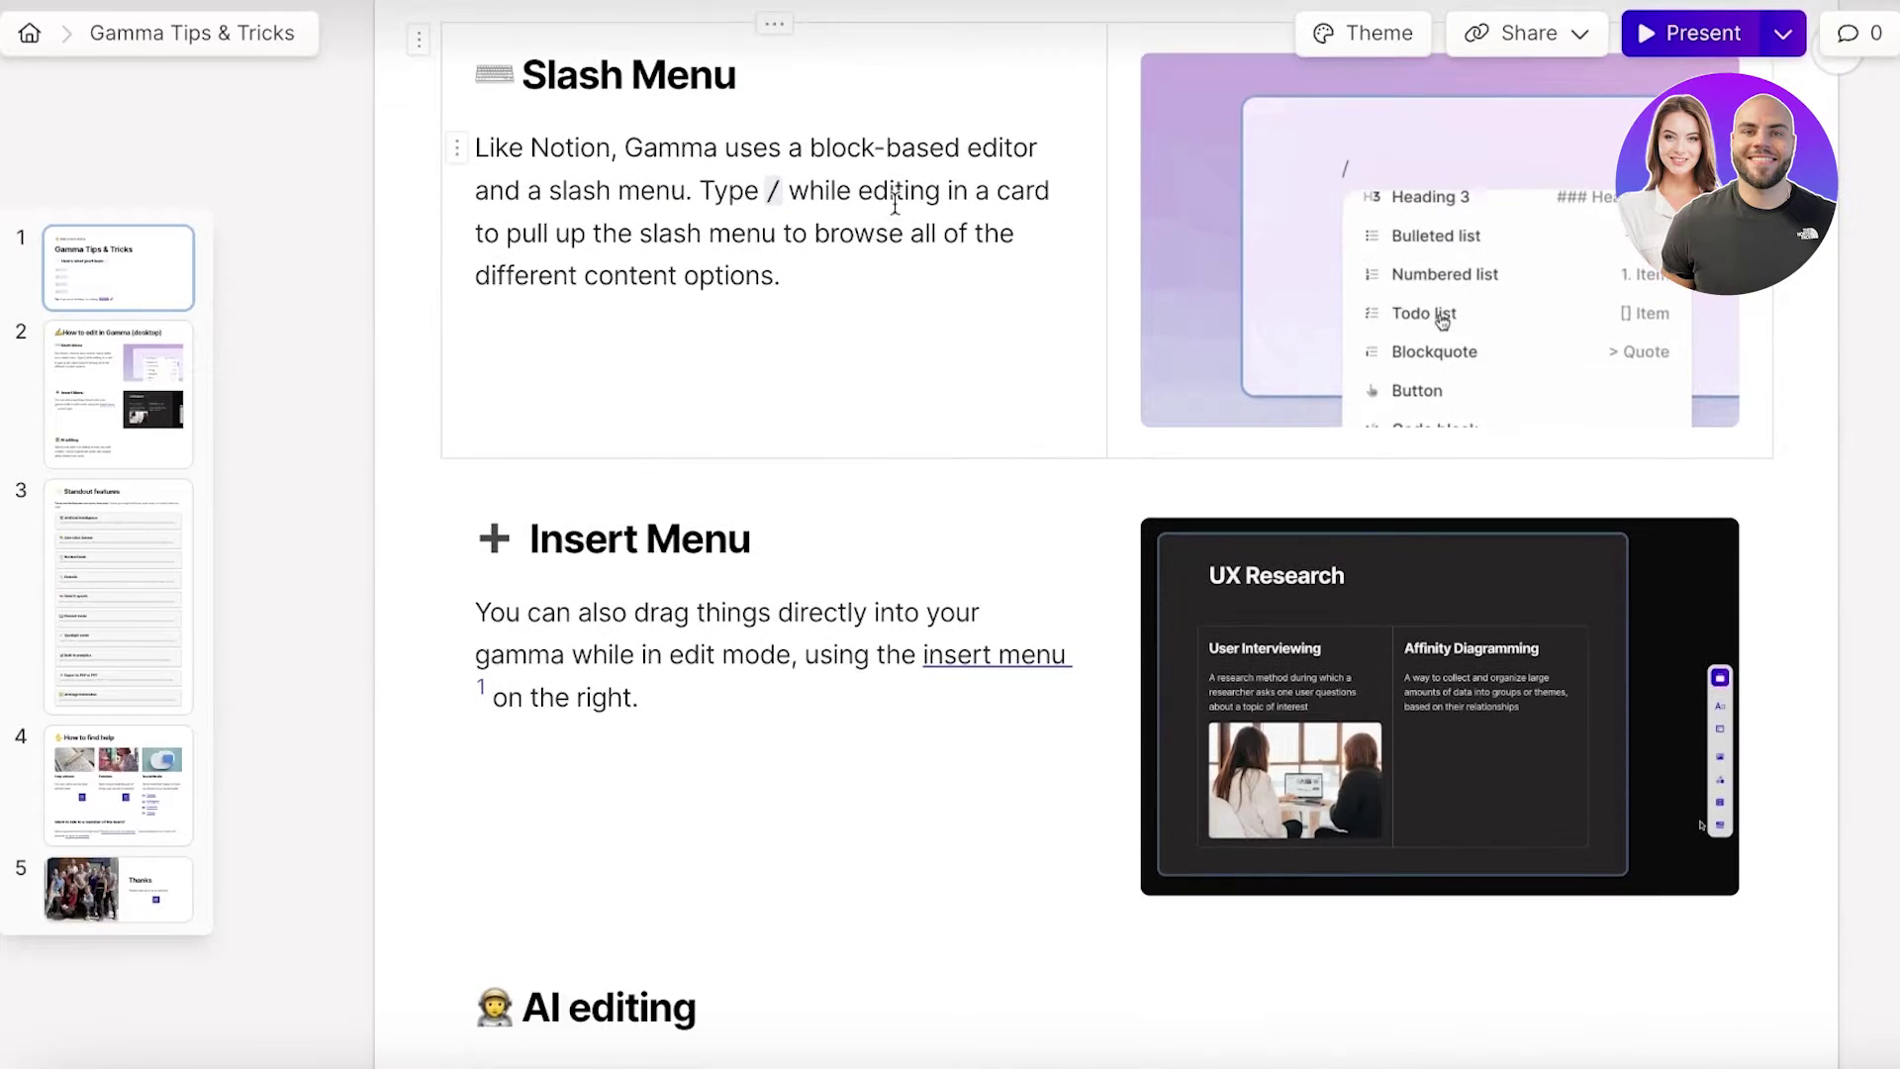
pyautogui.scroll(-10, 1139, 396)
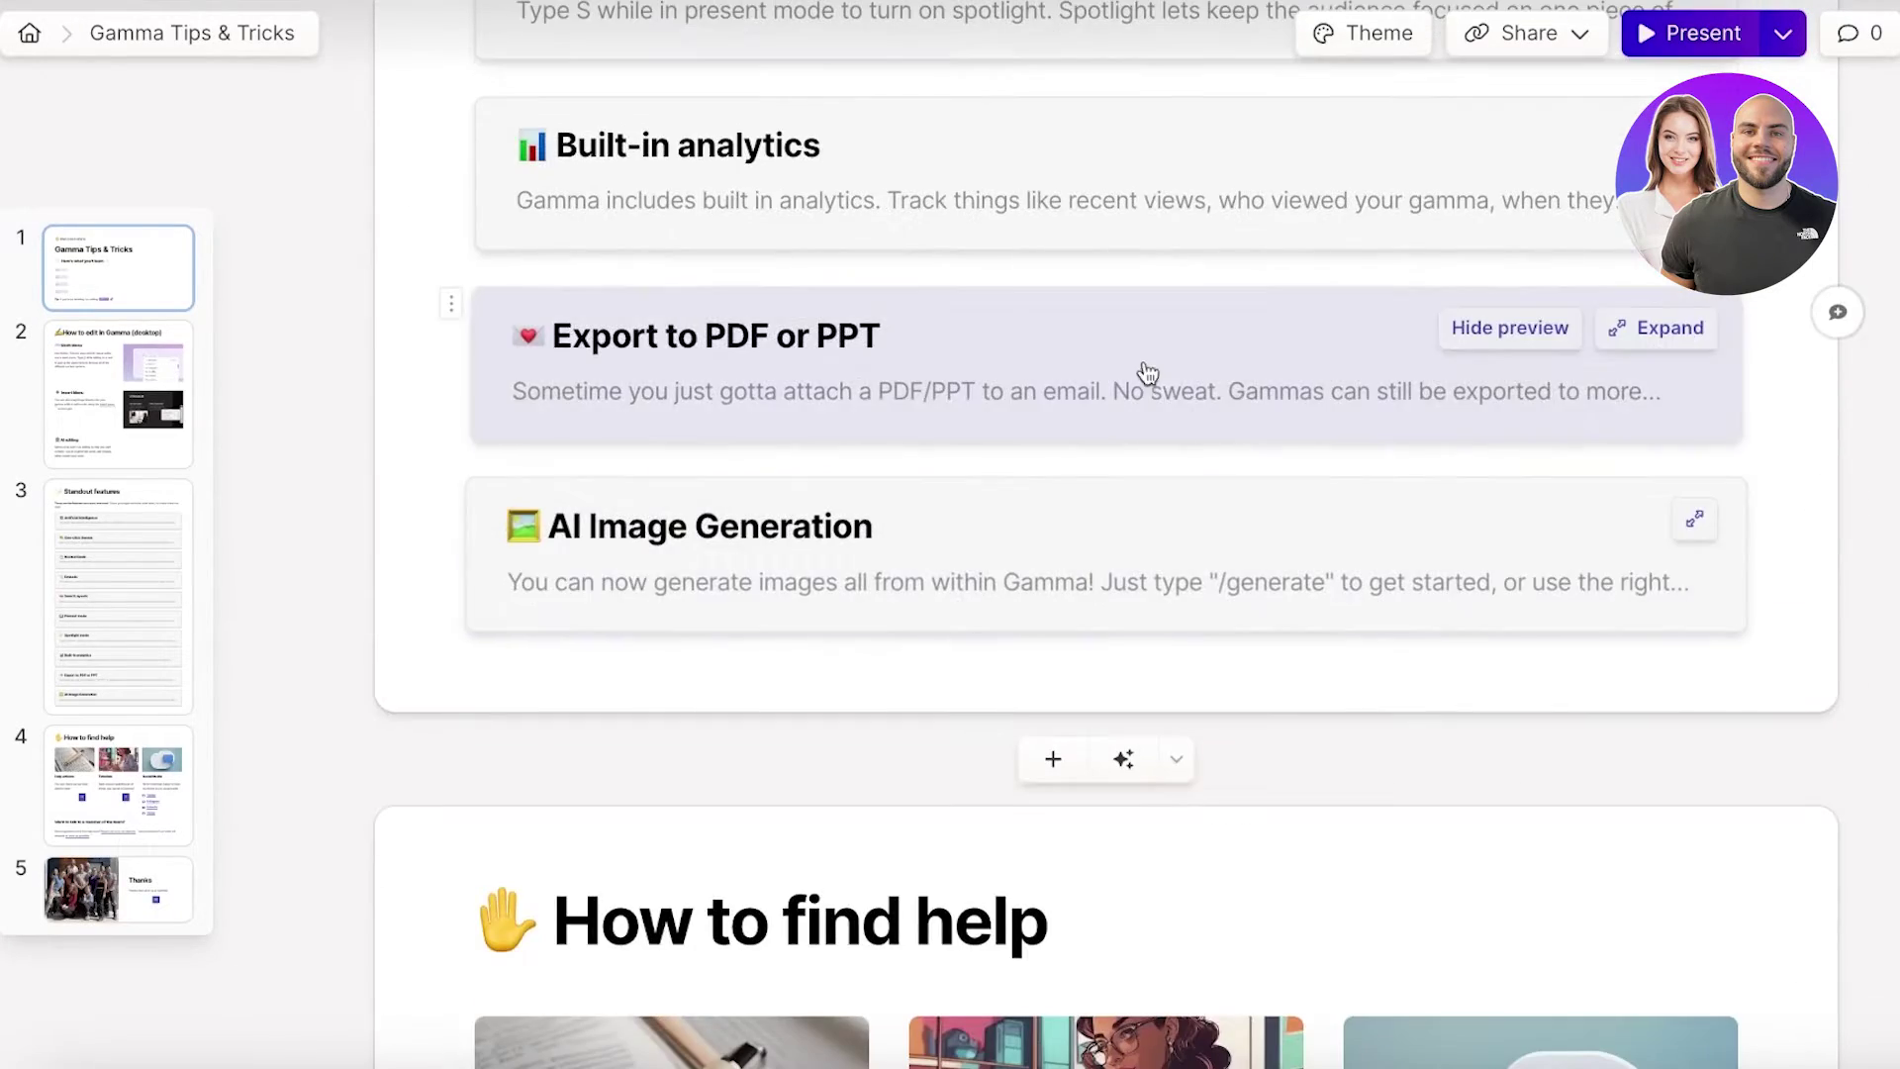
pyautogui.scroll(15, 1089, 475)
pyautogui.scroll(-1, 979, 465)
pyautogui.scroll(-5, 1069, 455)
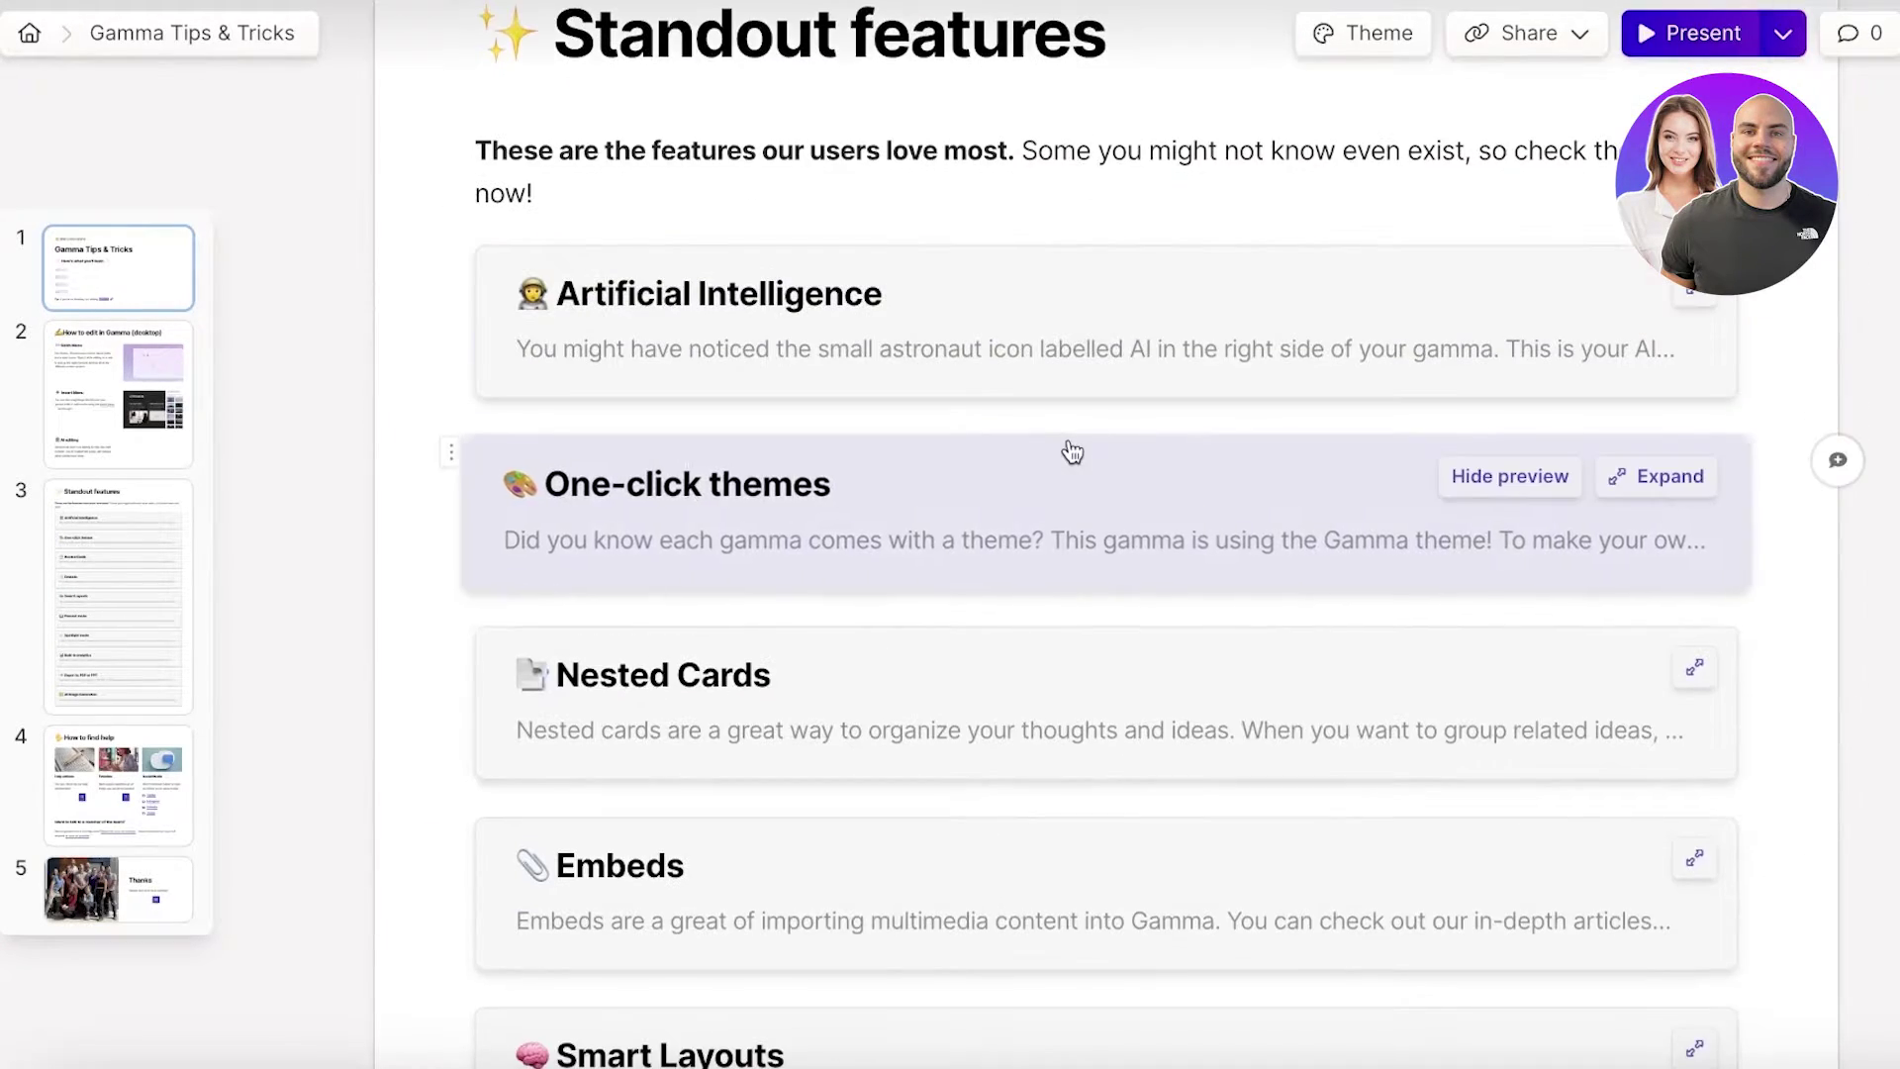
pyautogui.scroll(-3, 1071, 460)
pyautogui.scroll(-4, 1067, 458)
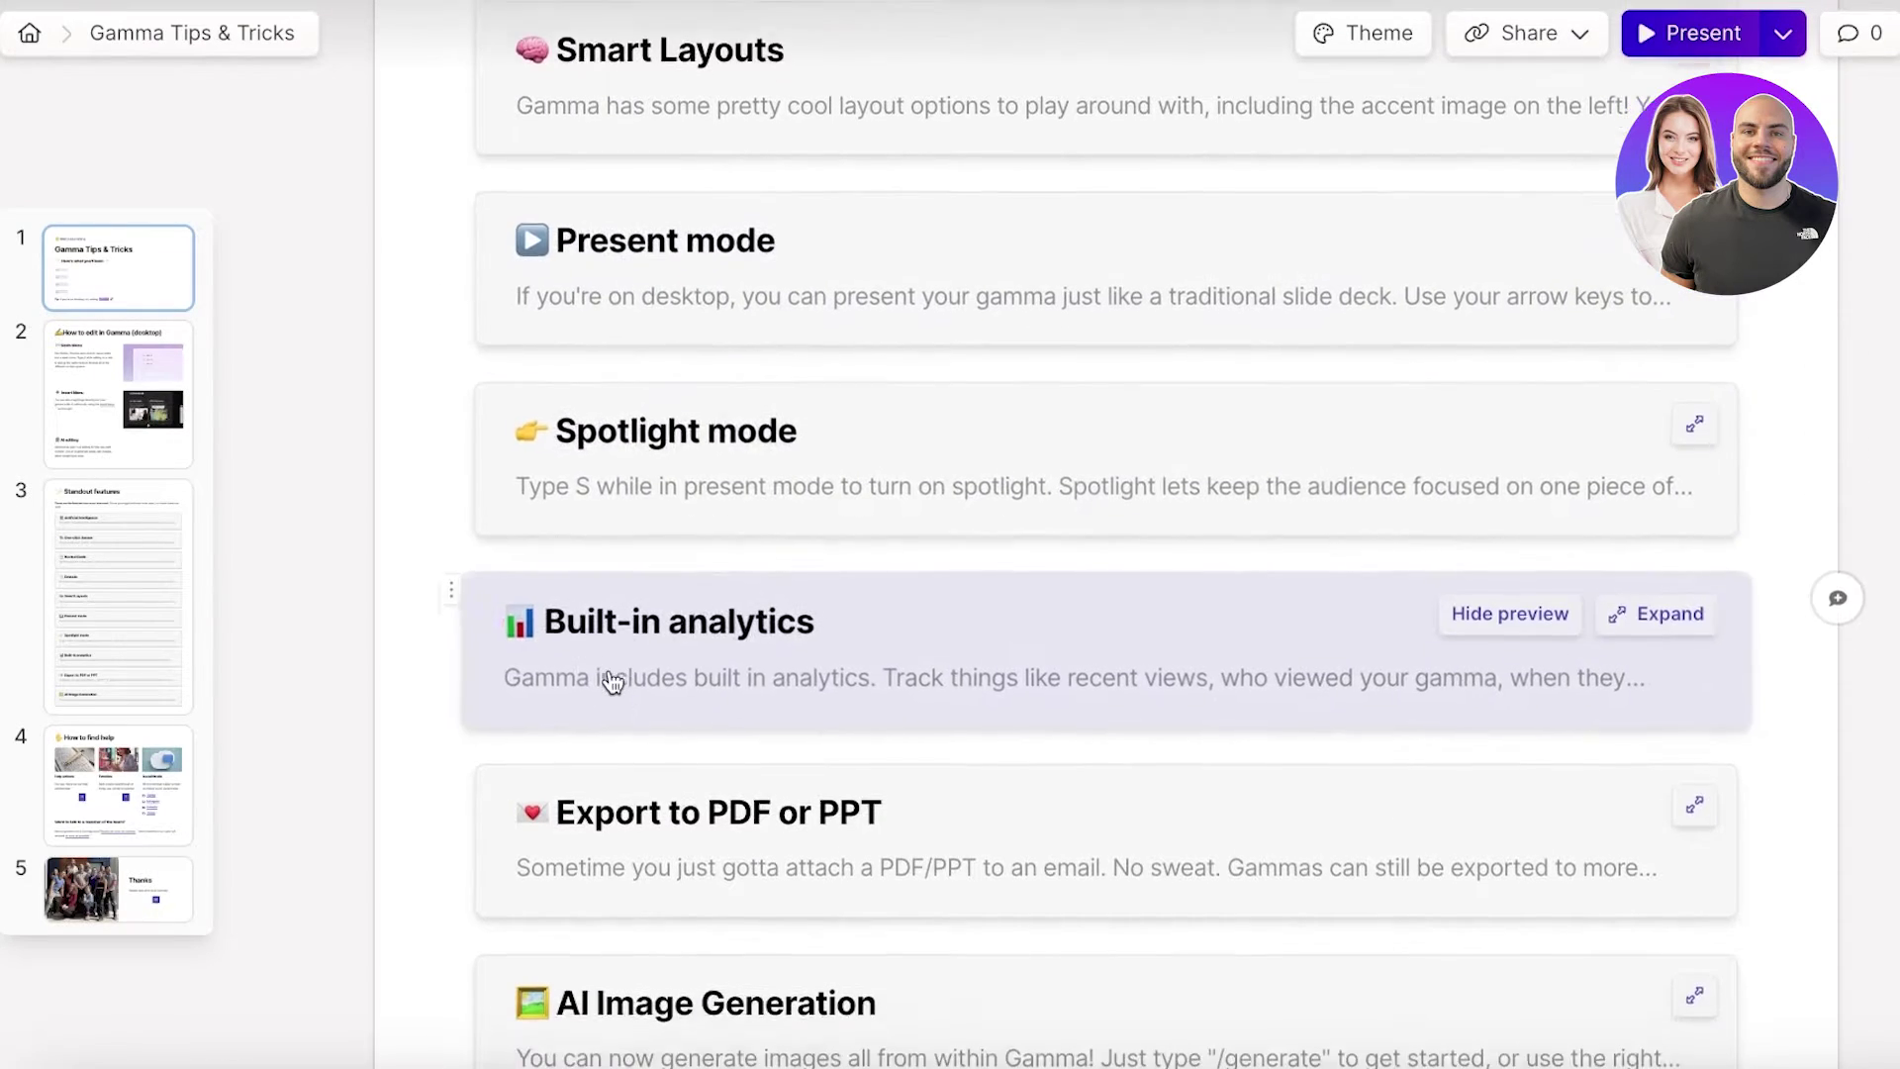
pyautogui.scroll(-8, 723, 476)
pyautogui.scroll(-4, 624, 423)
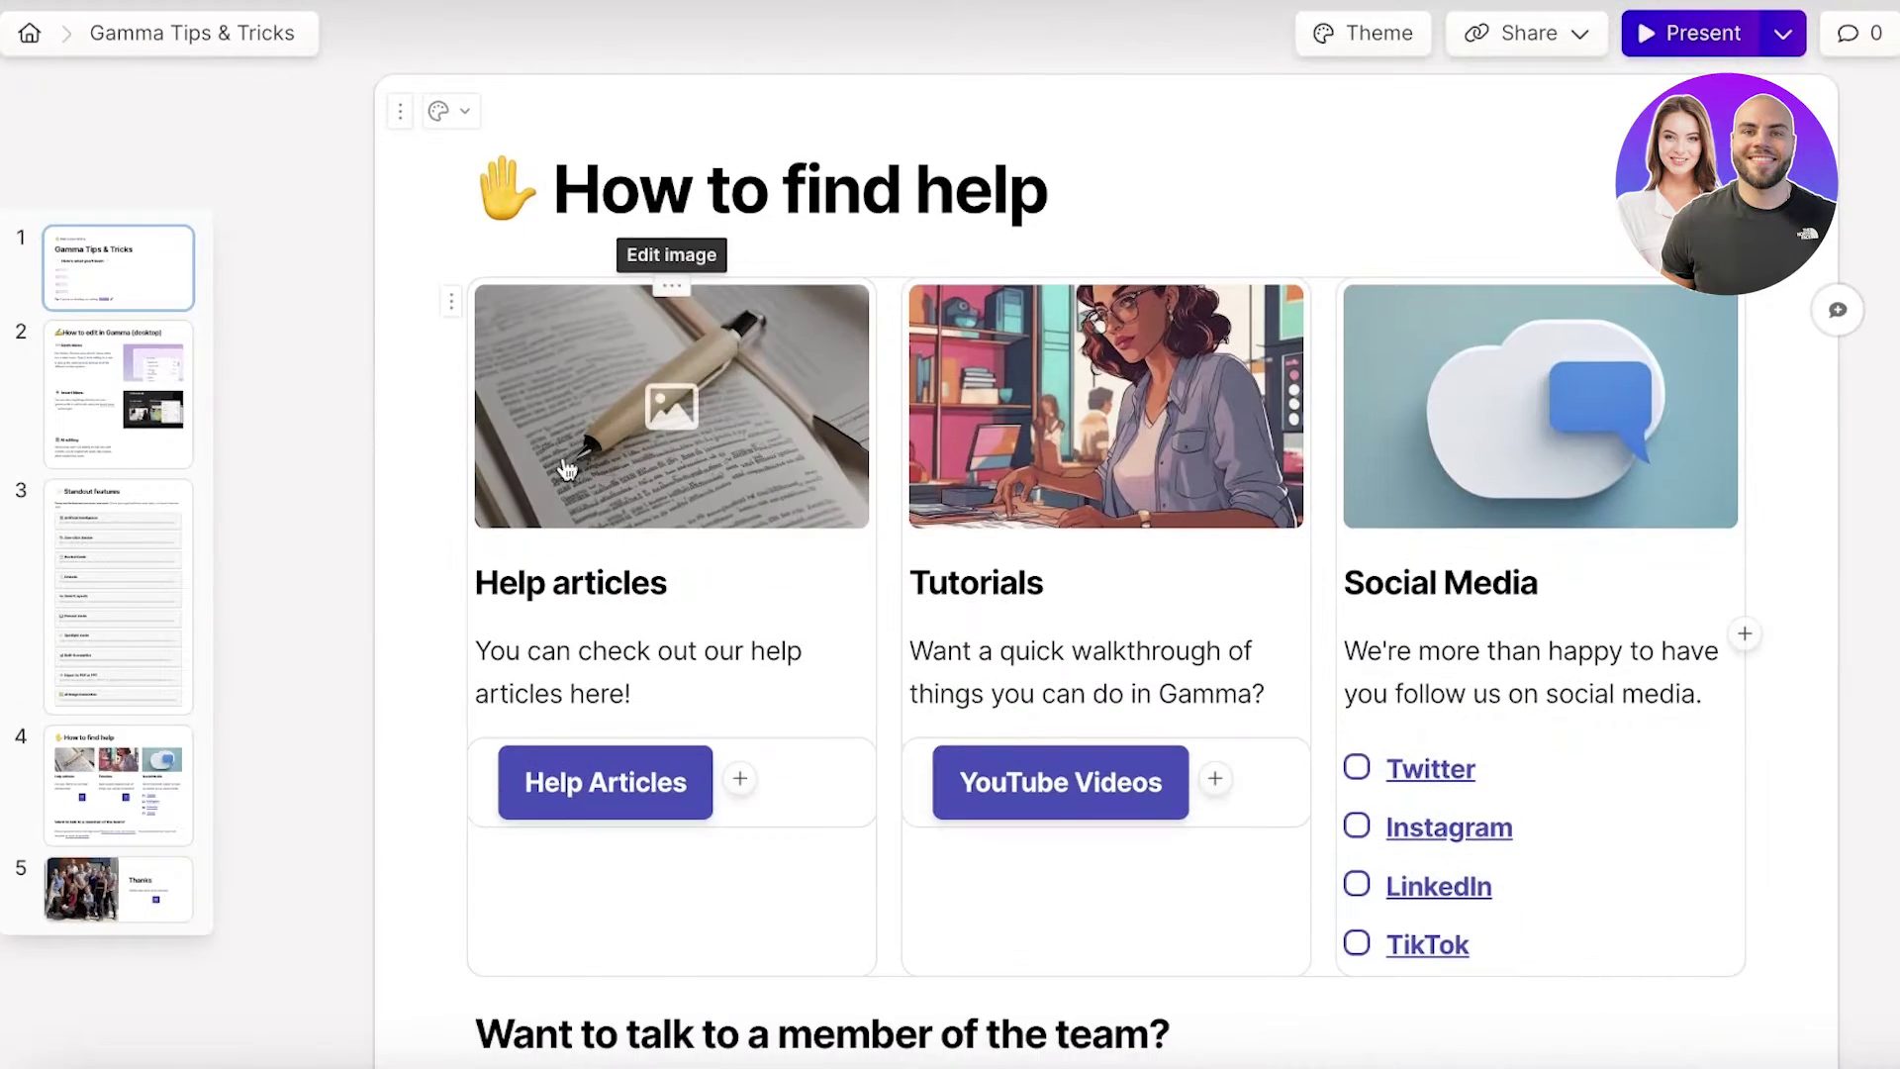
pyautogui.click(30, 34)
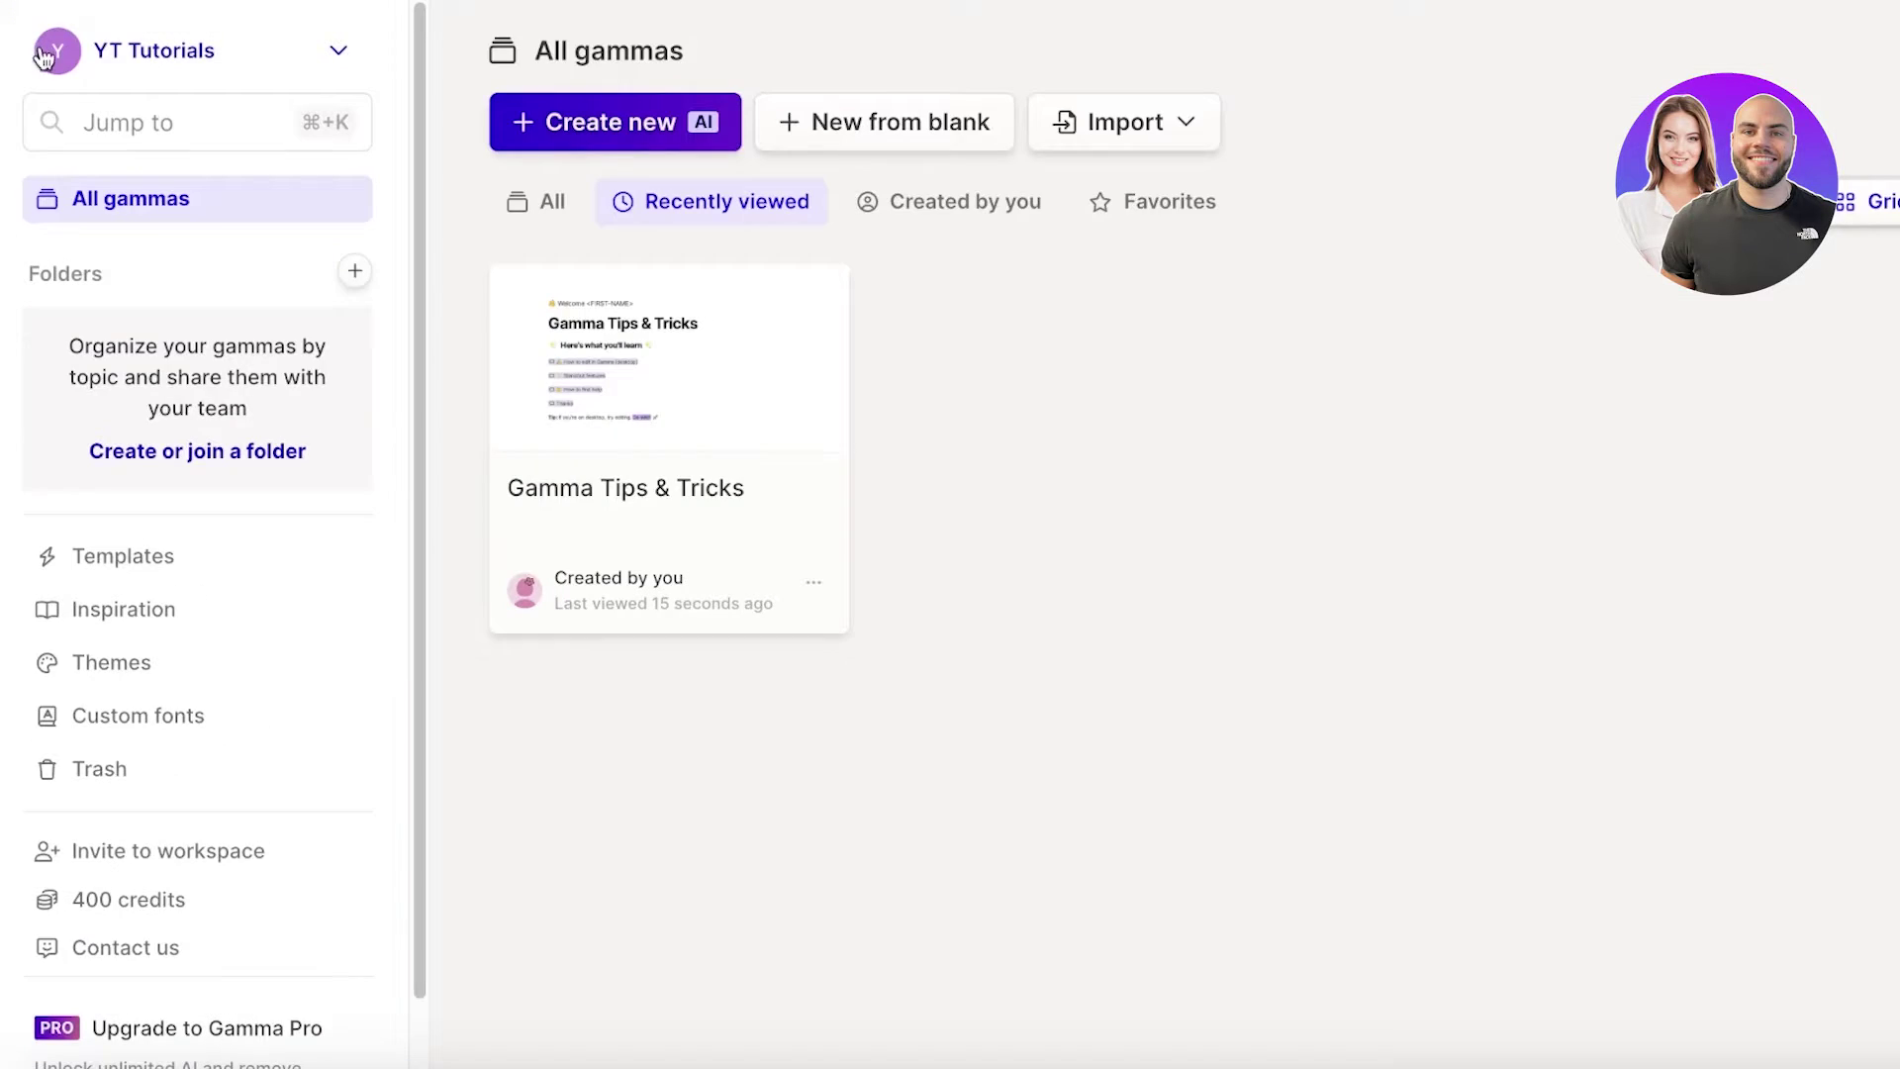
# Step: Create a new blank gamma and dismiss the welcome message and editor tour
pyautogui.click(886, 141)
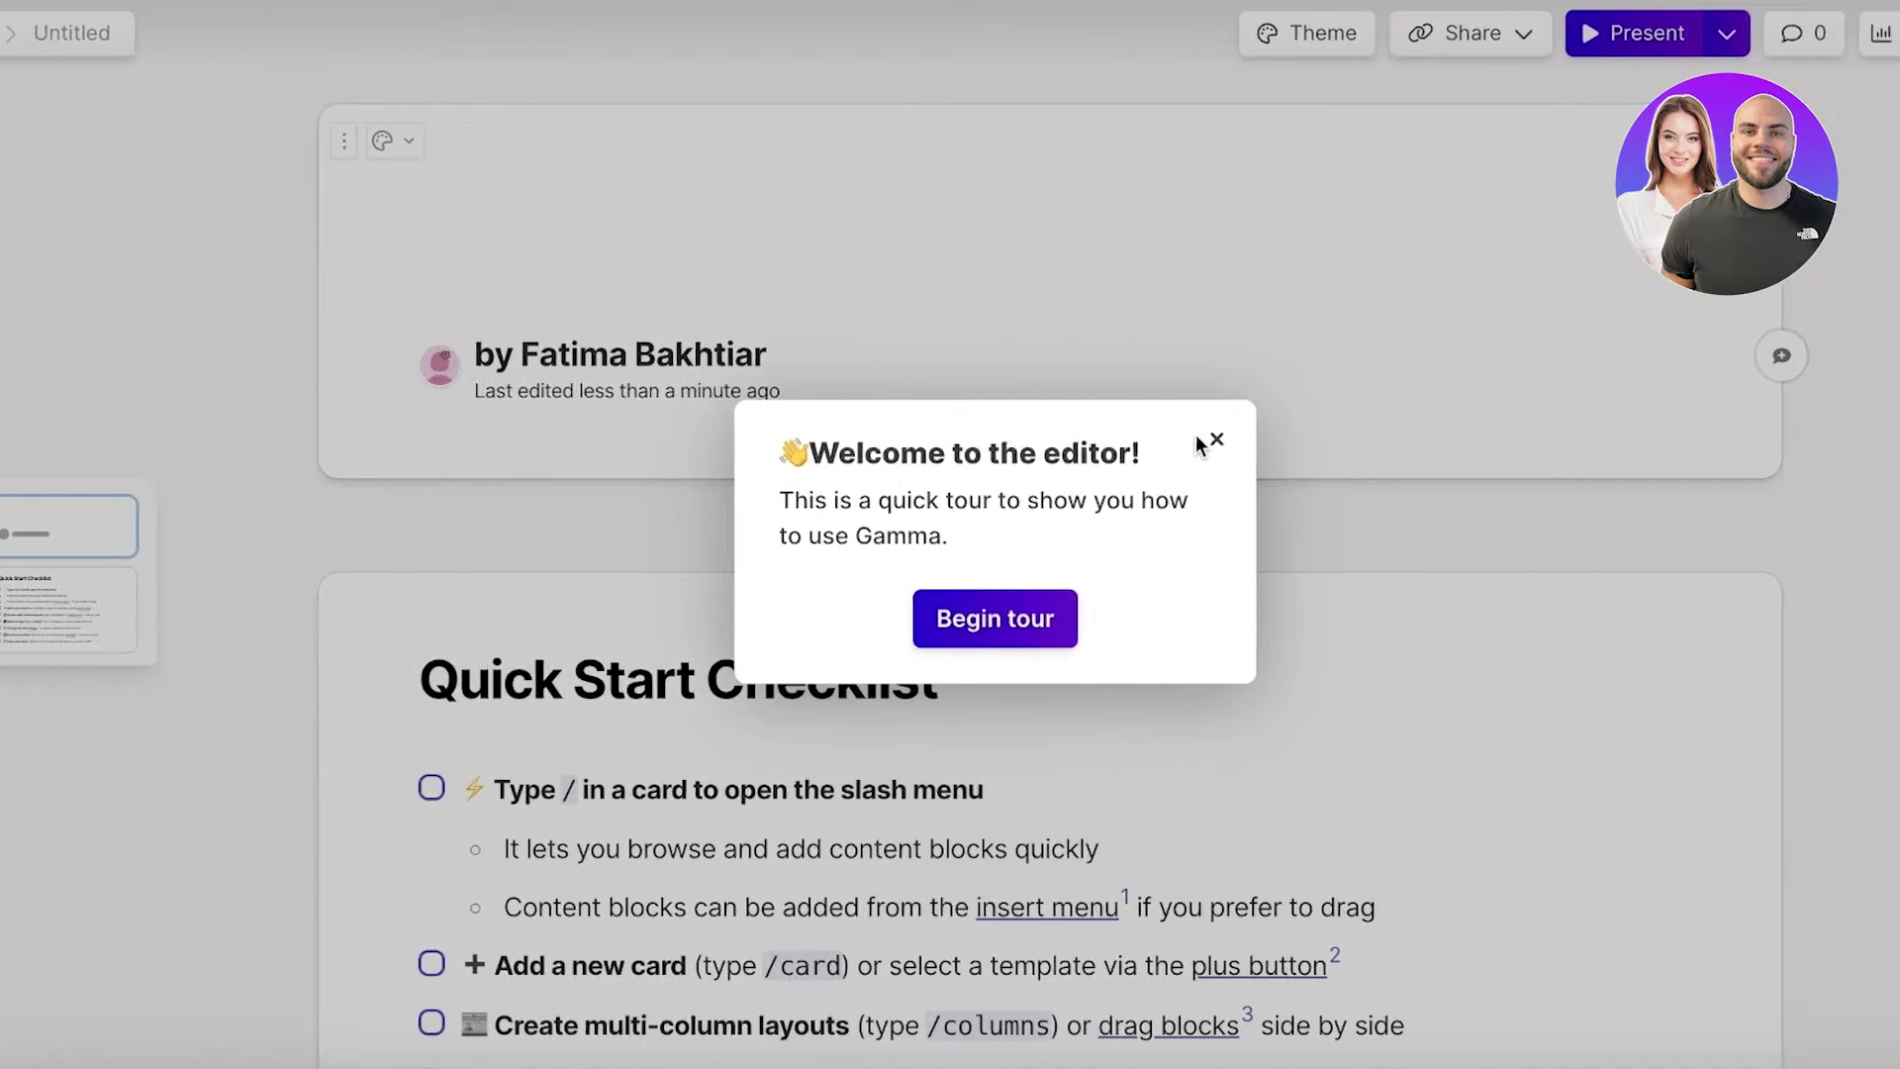
pyautogui.click(1215, 439)
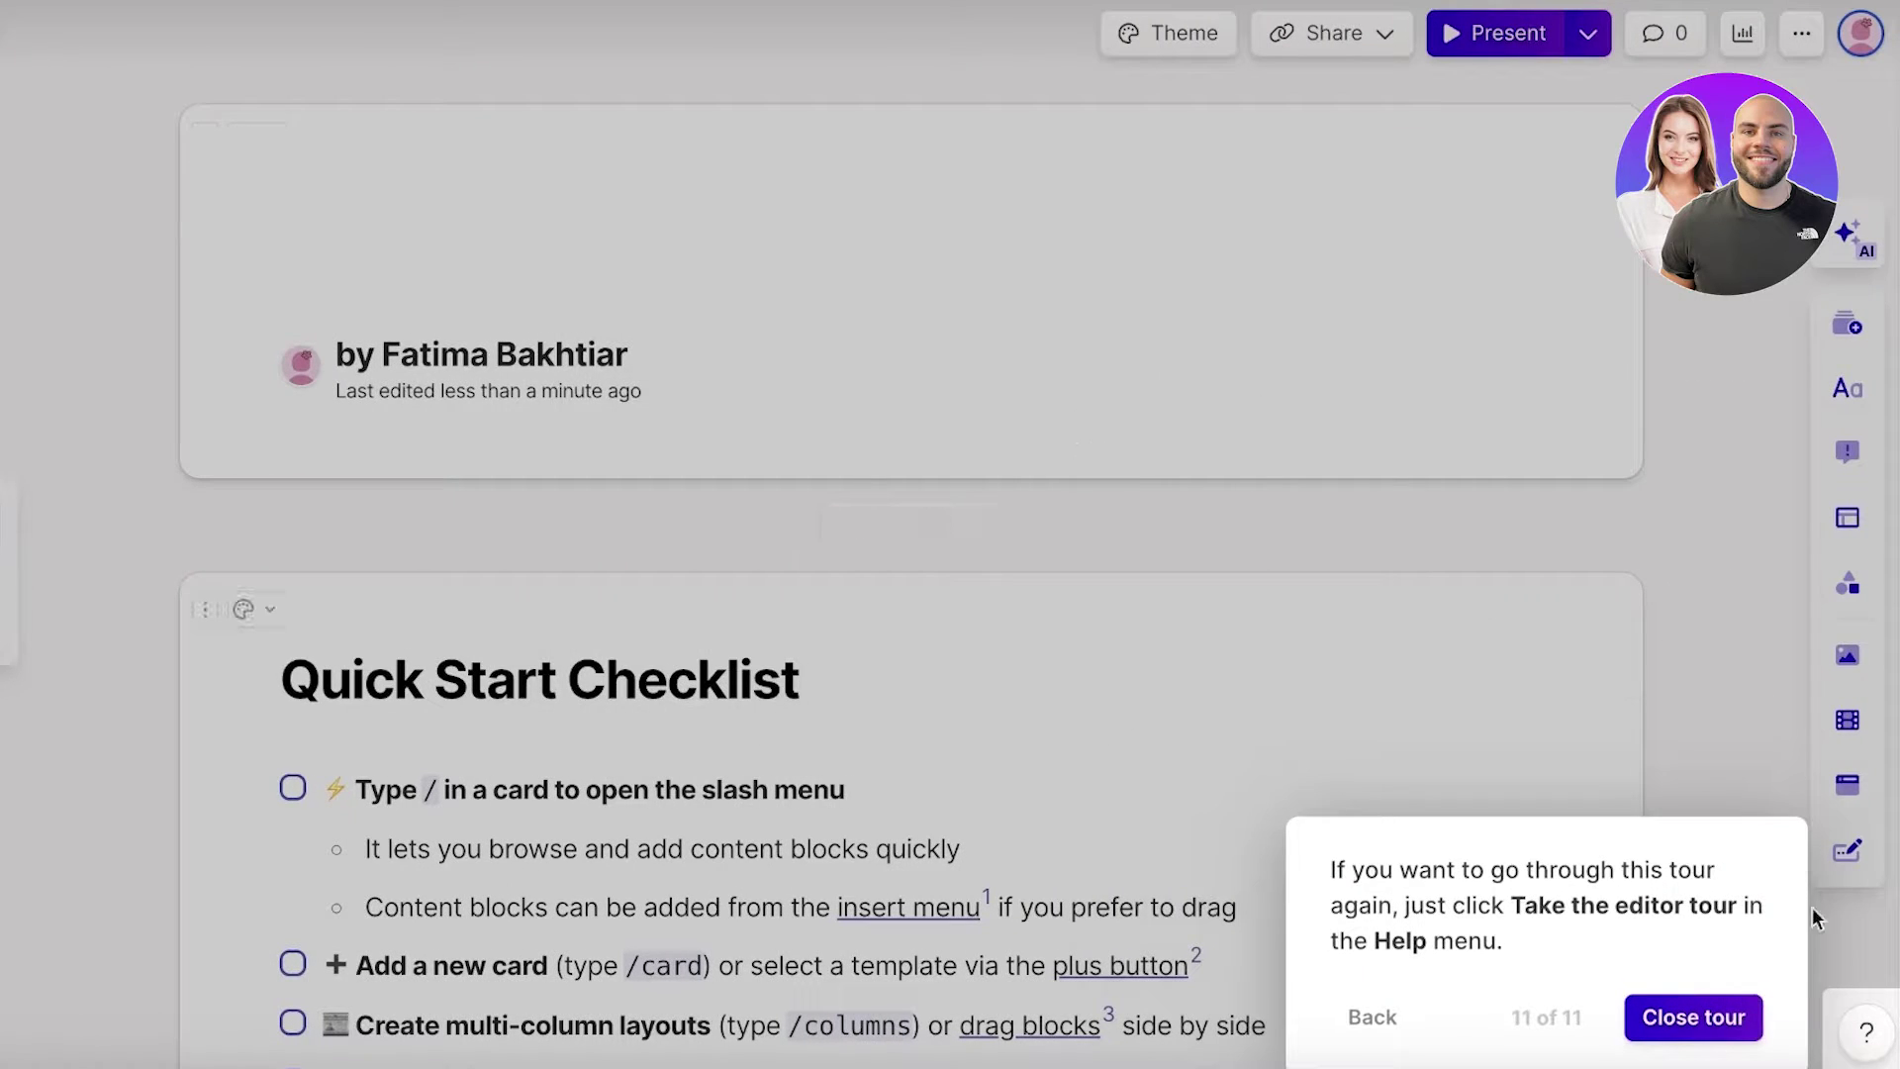
pyautogui.click(1690, 1016)
pyautogui.scroll(-4, 516, 213)
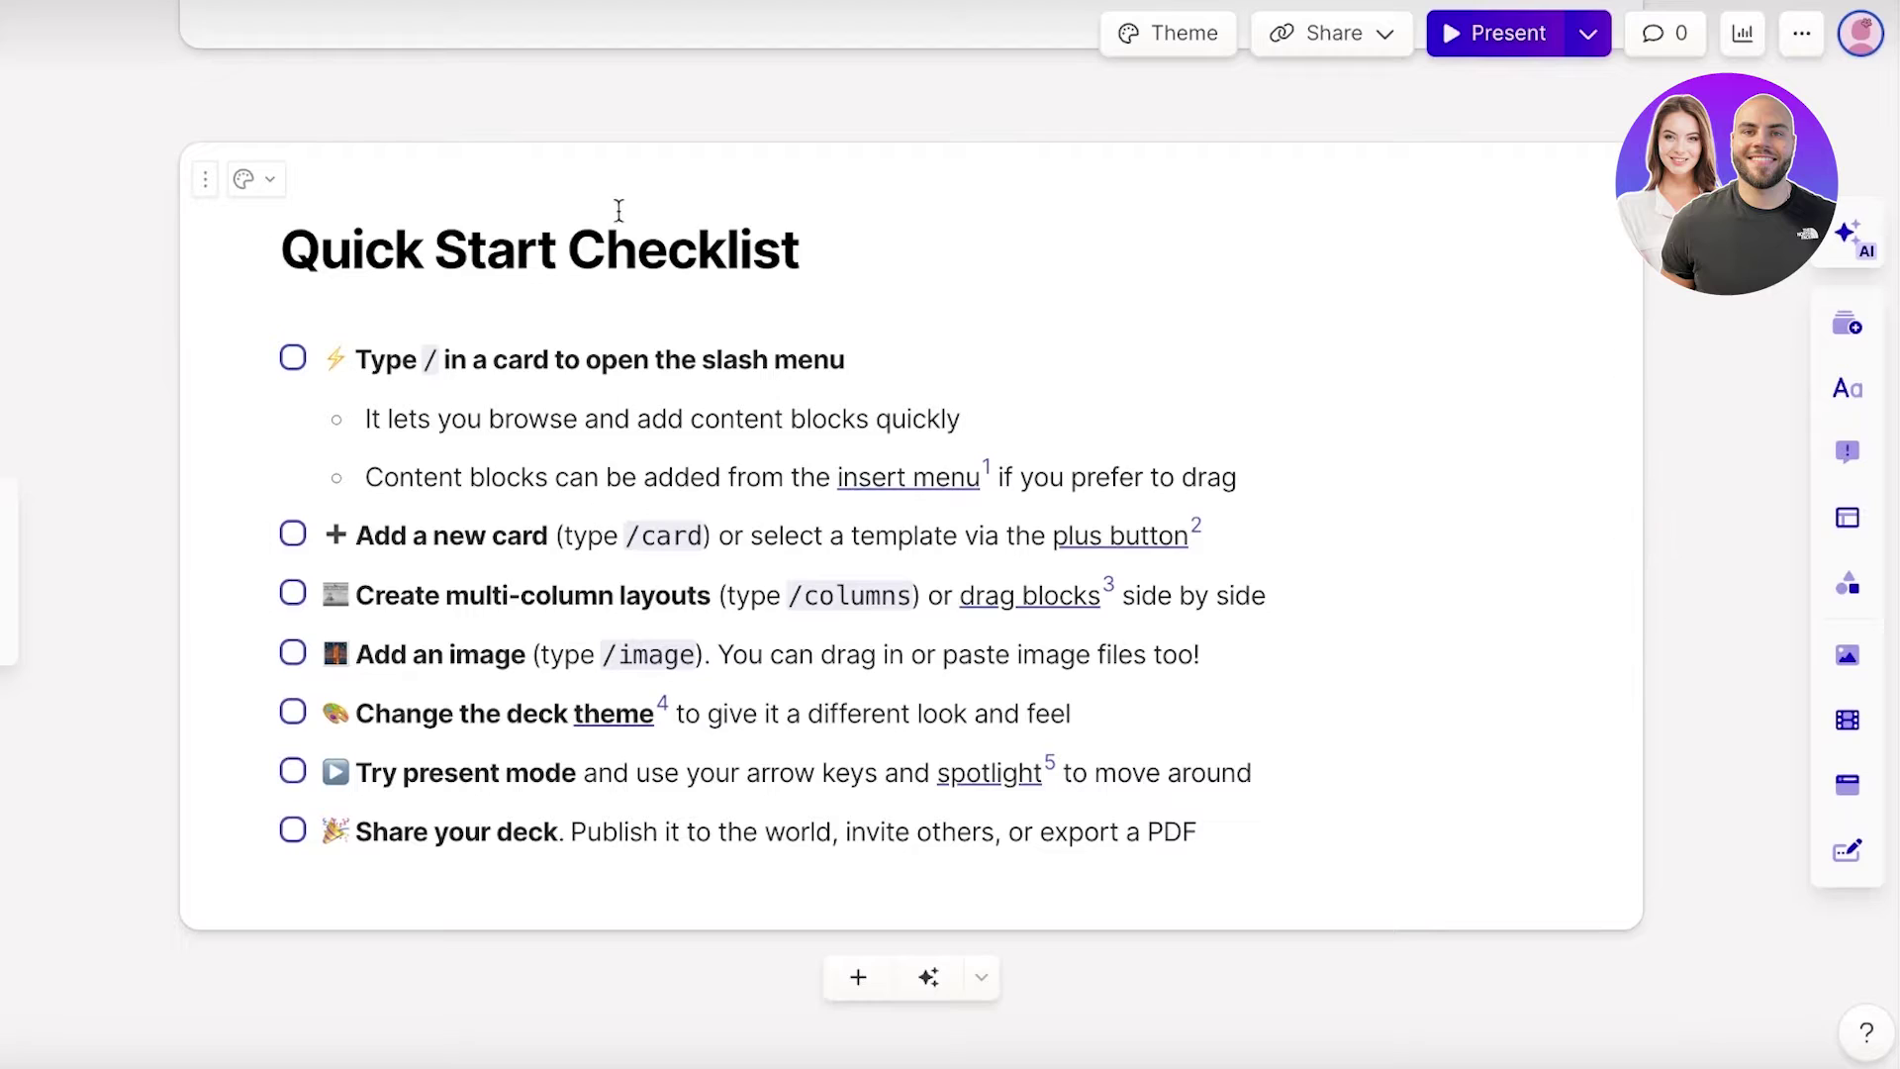
# Step: Type / in the title card to browse the content blocks, then open the Theme panel
pyautogui.scroll(4, 518, 204)
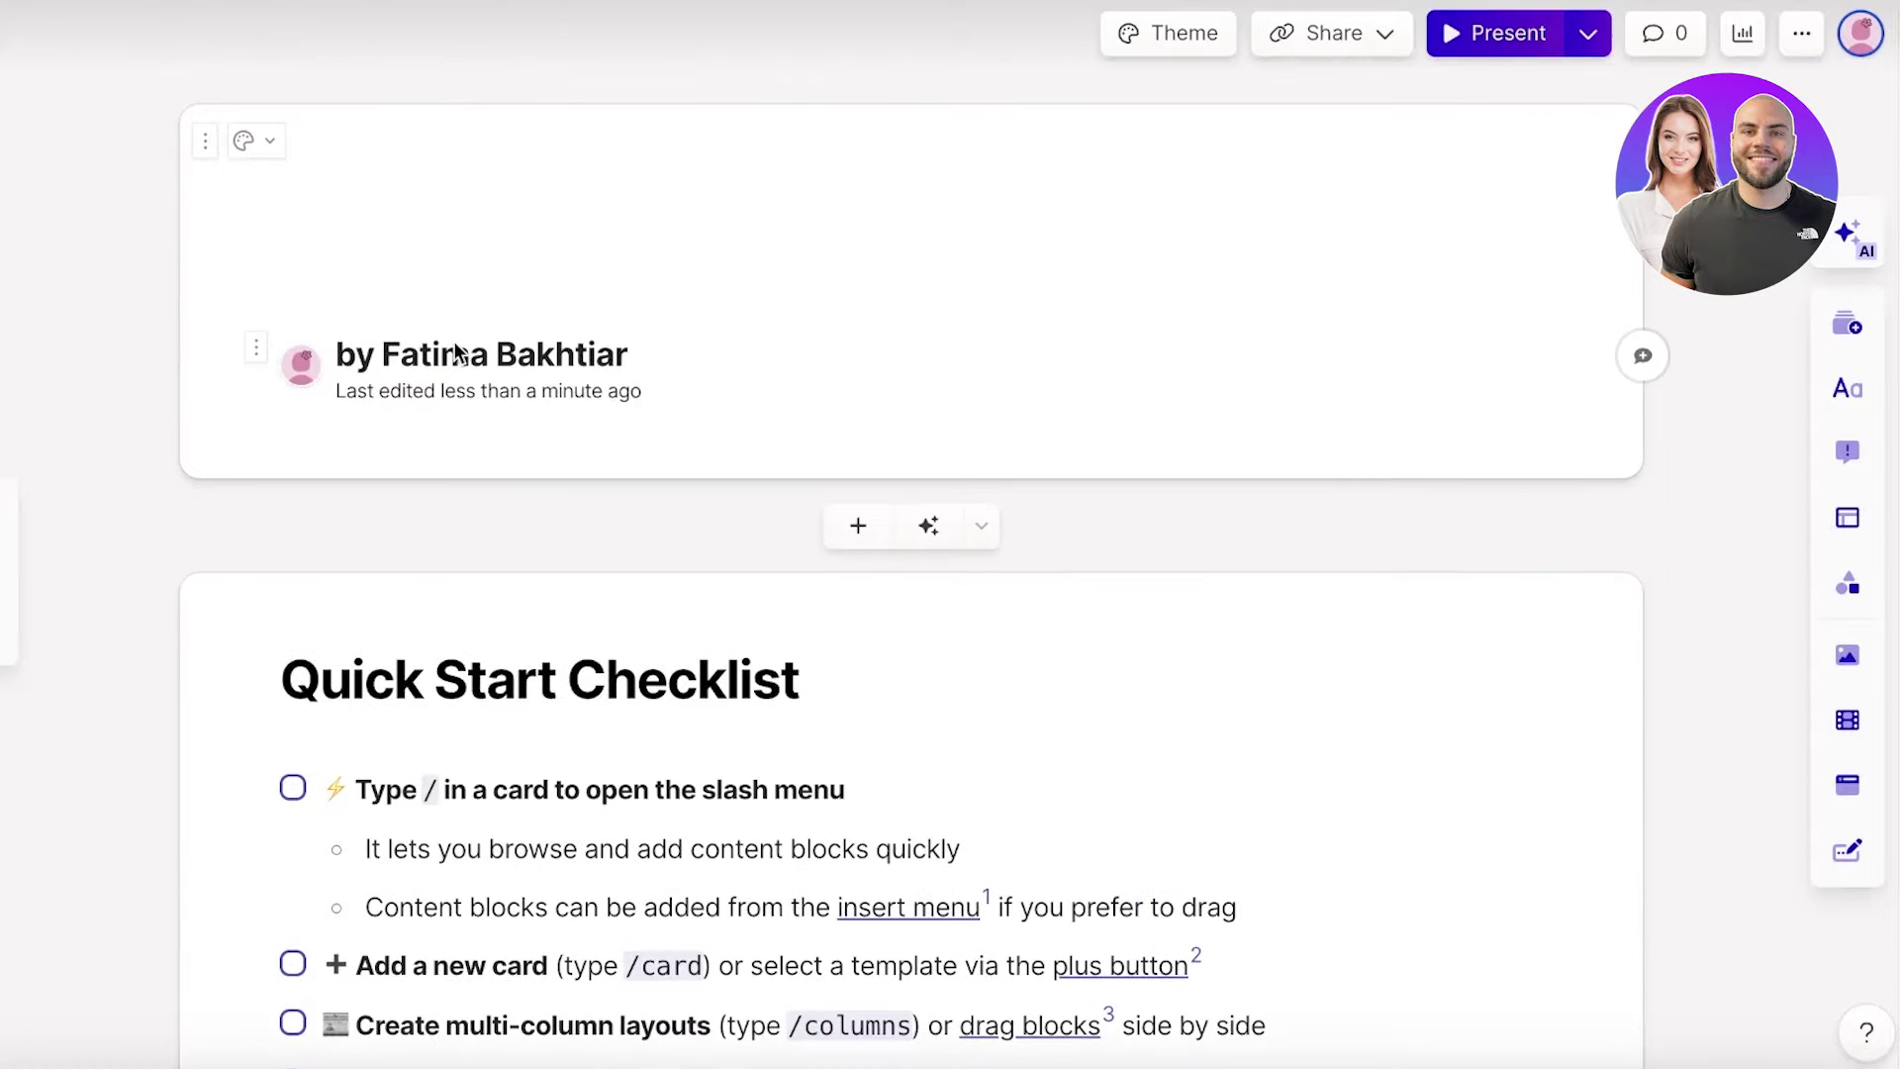
pyautogui.click(472, 234)
pyautogui.write('/')
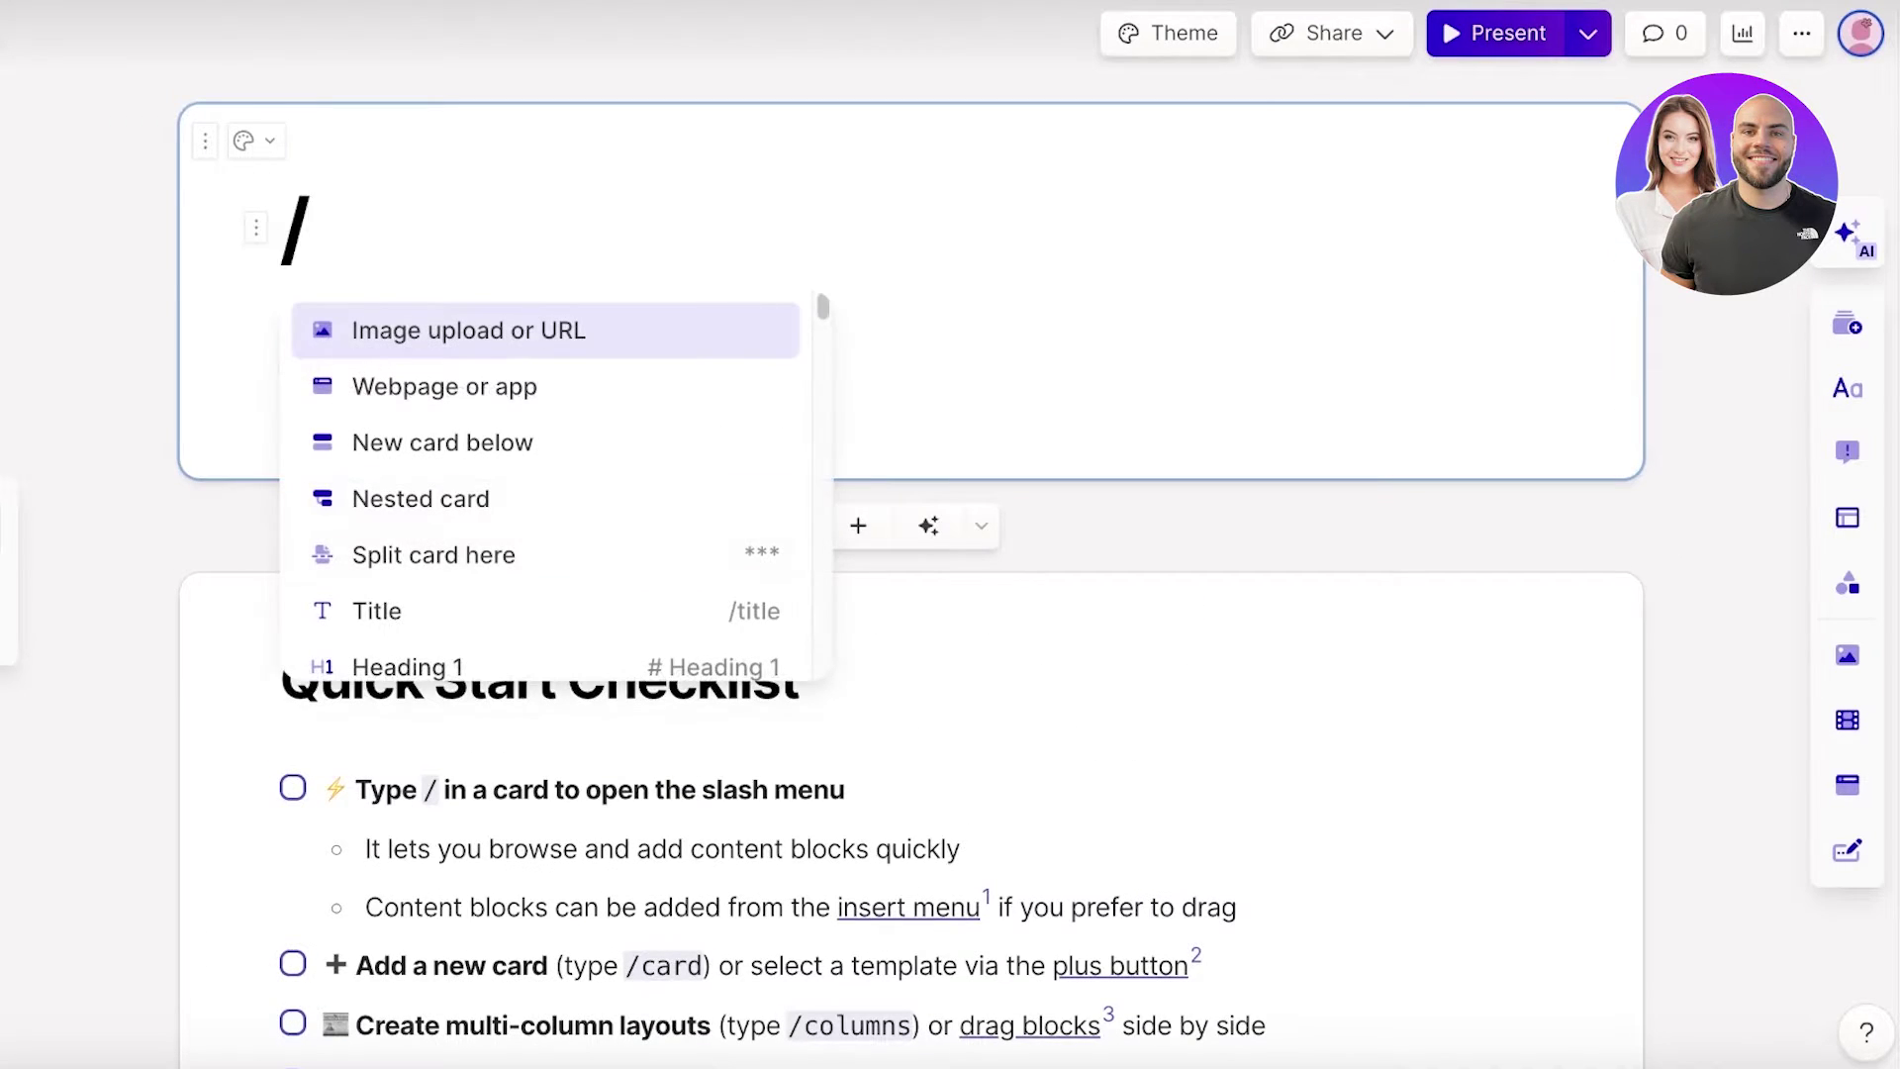
pyautogui.scroll(-5, 431, 326)
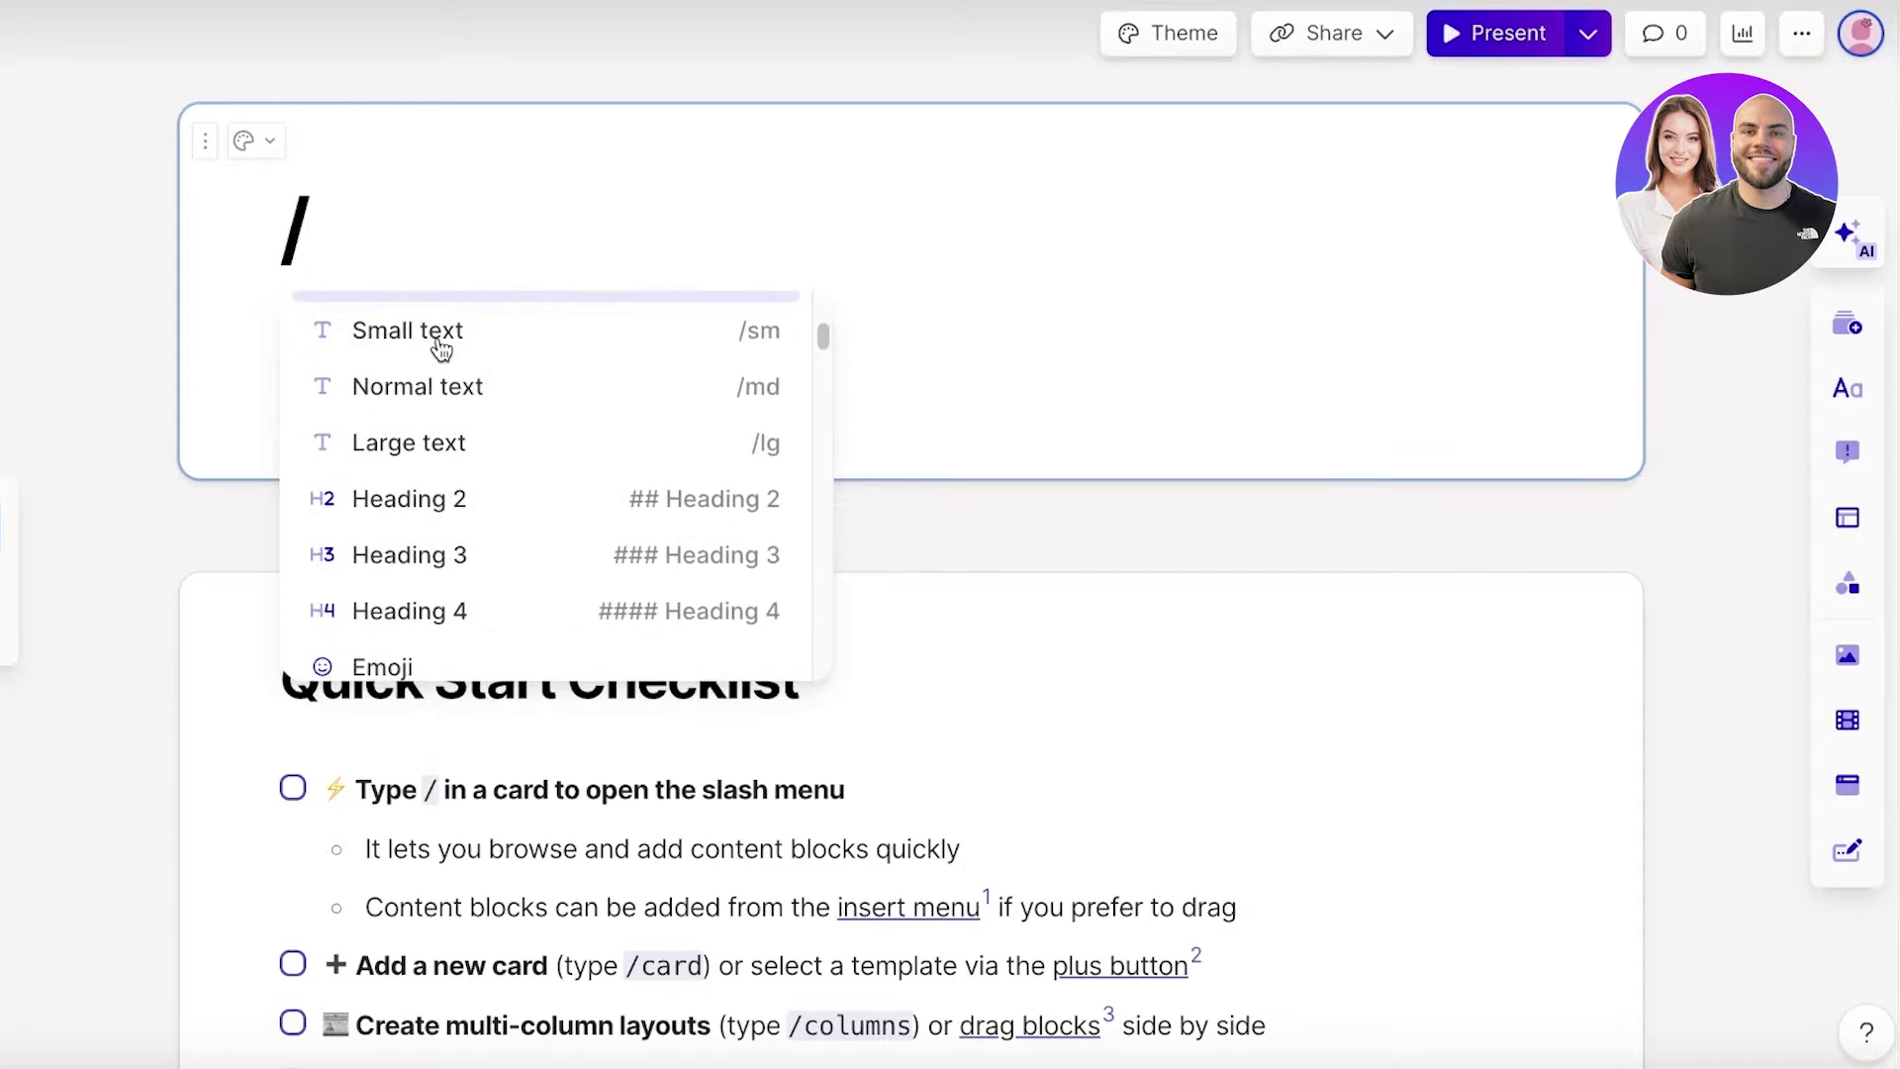
pyautogui.scroll(-2, 441, 641)
pyautogui.scroll(-12, 584, 235)
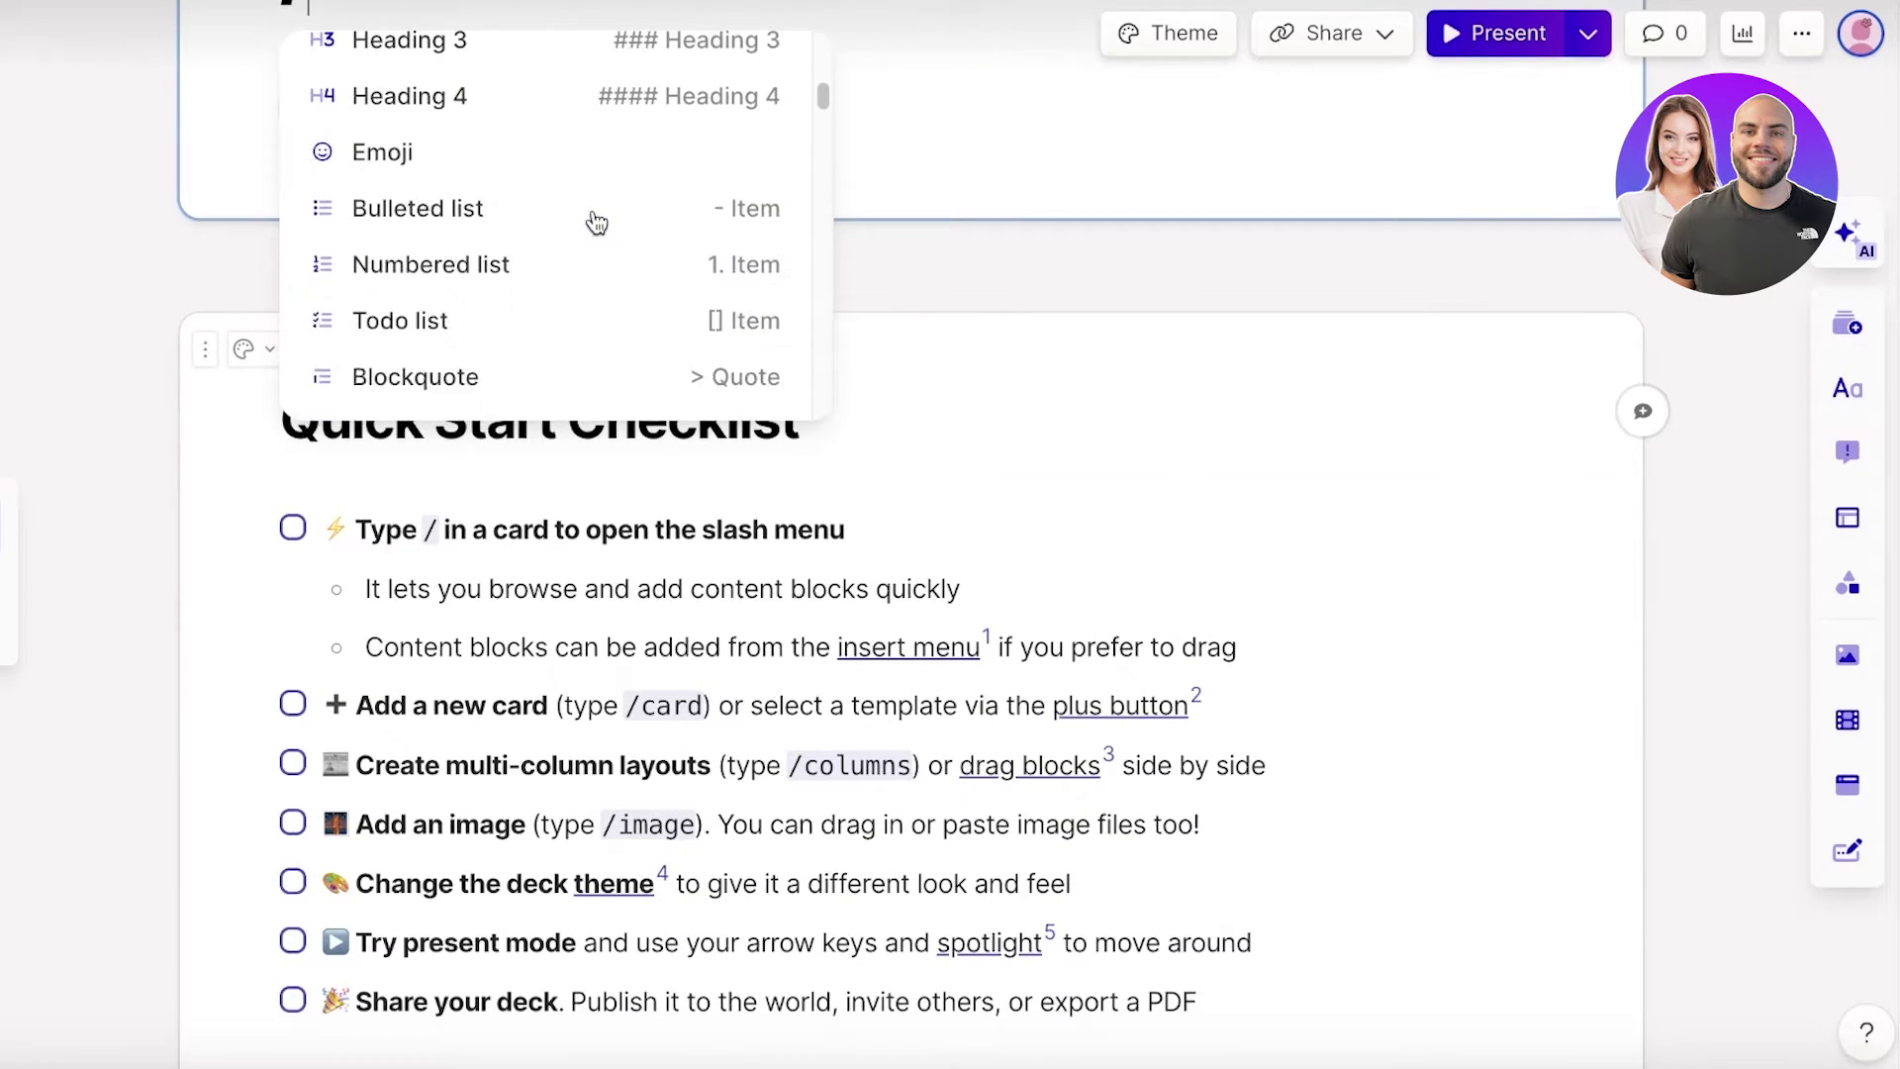
pyautogui.scroll(4, 584, 235)
pyautogui.scroll(-3, 584, 235)
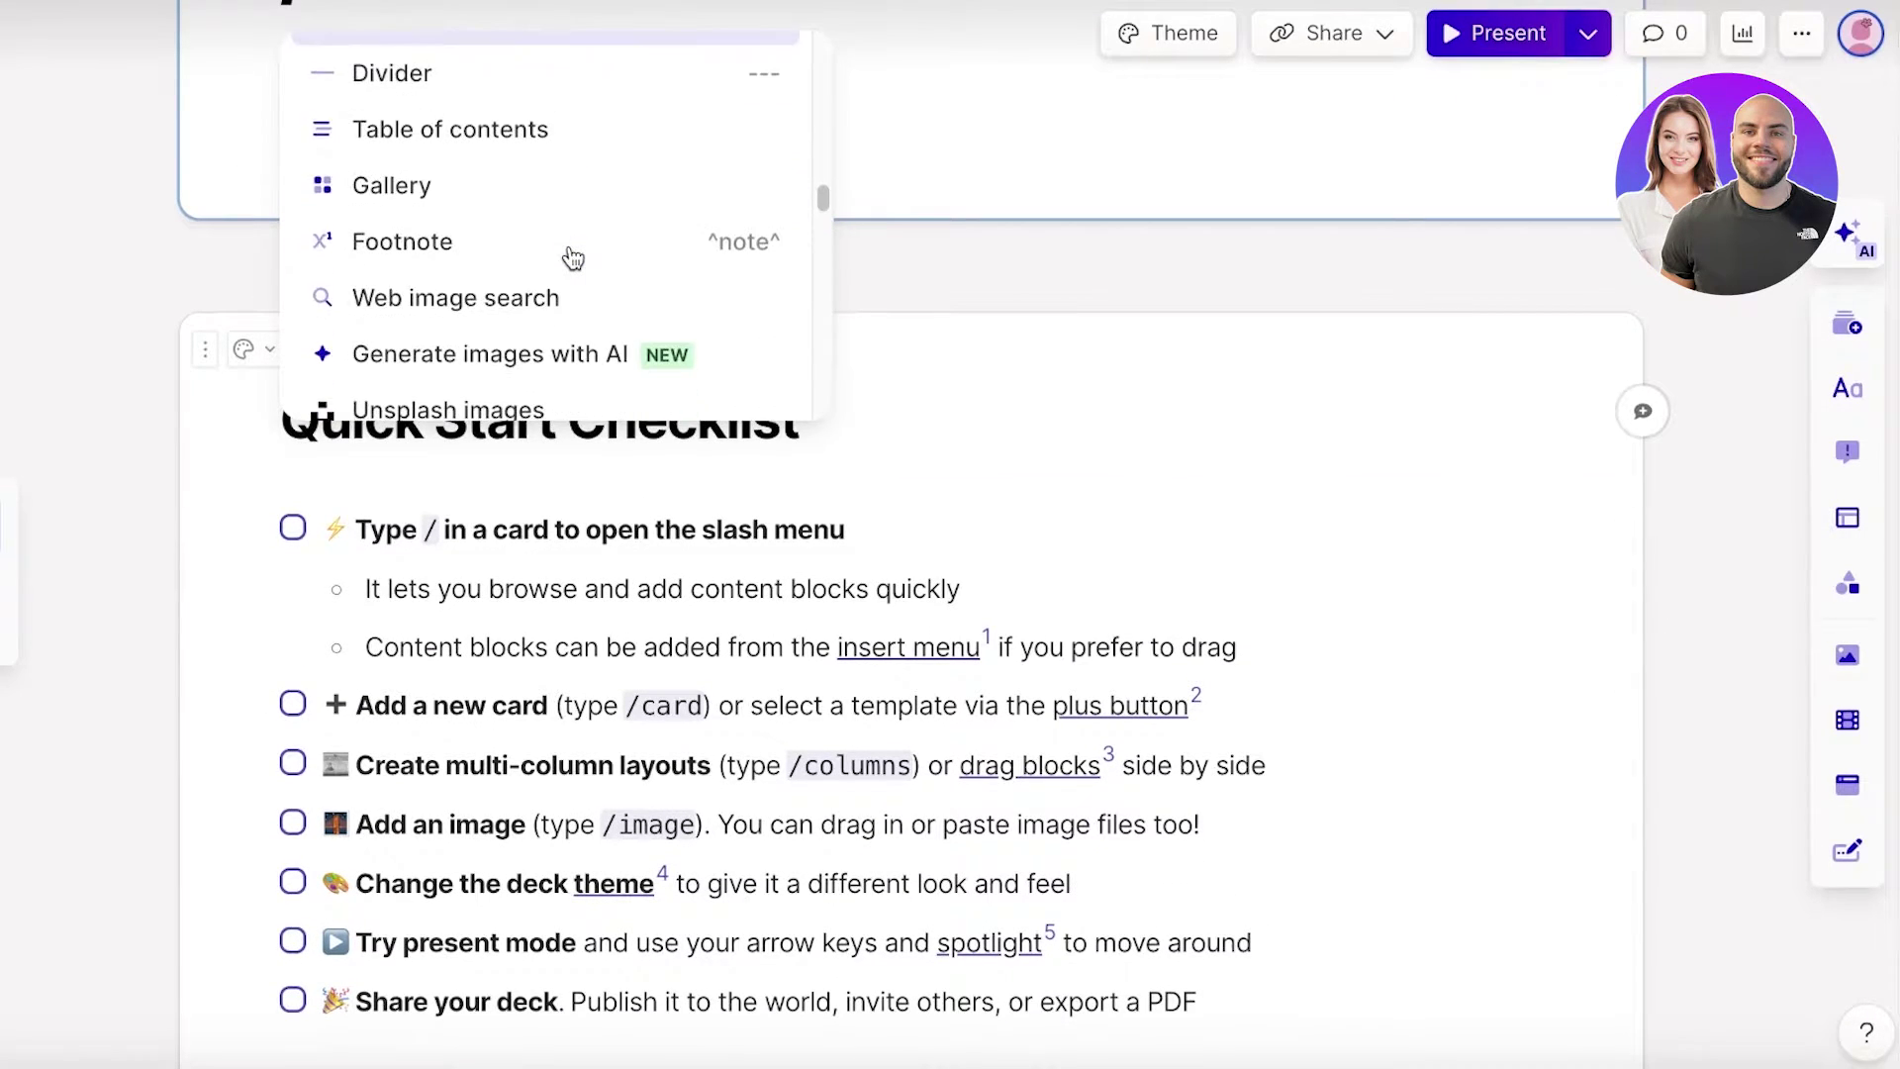
pyautogui.click(1174, 34)
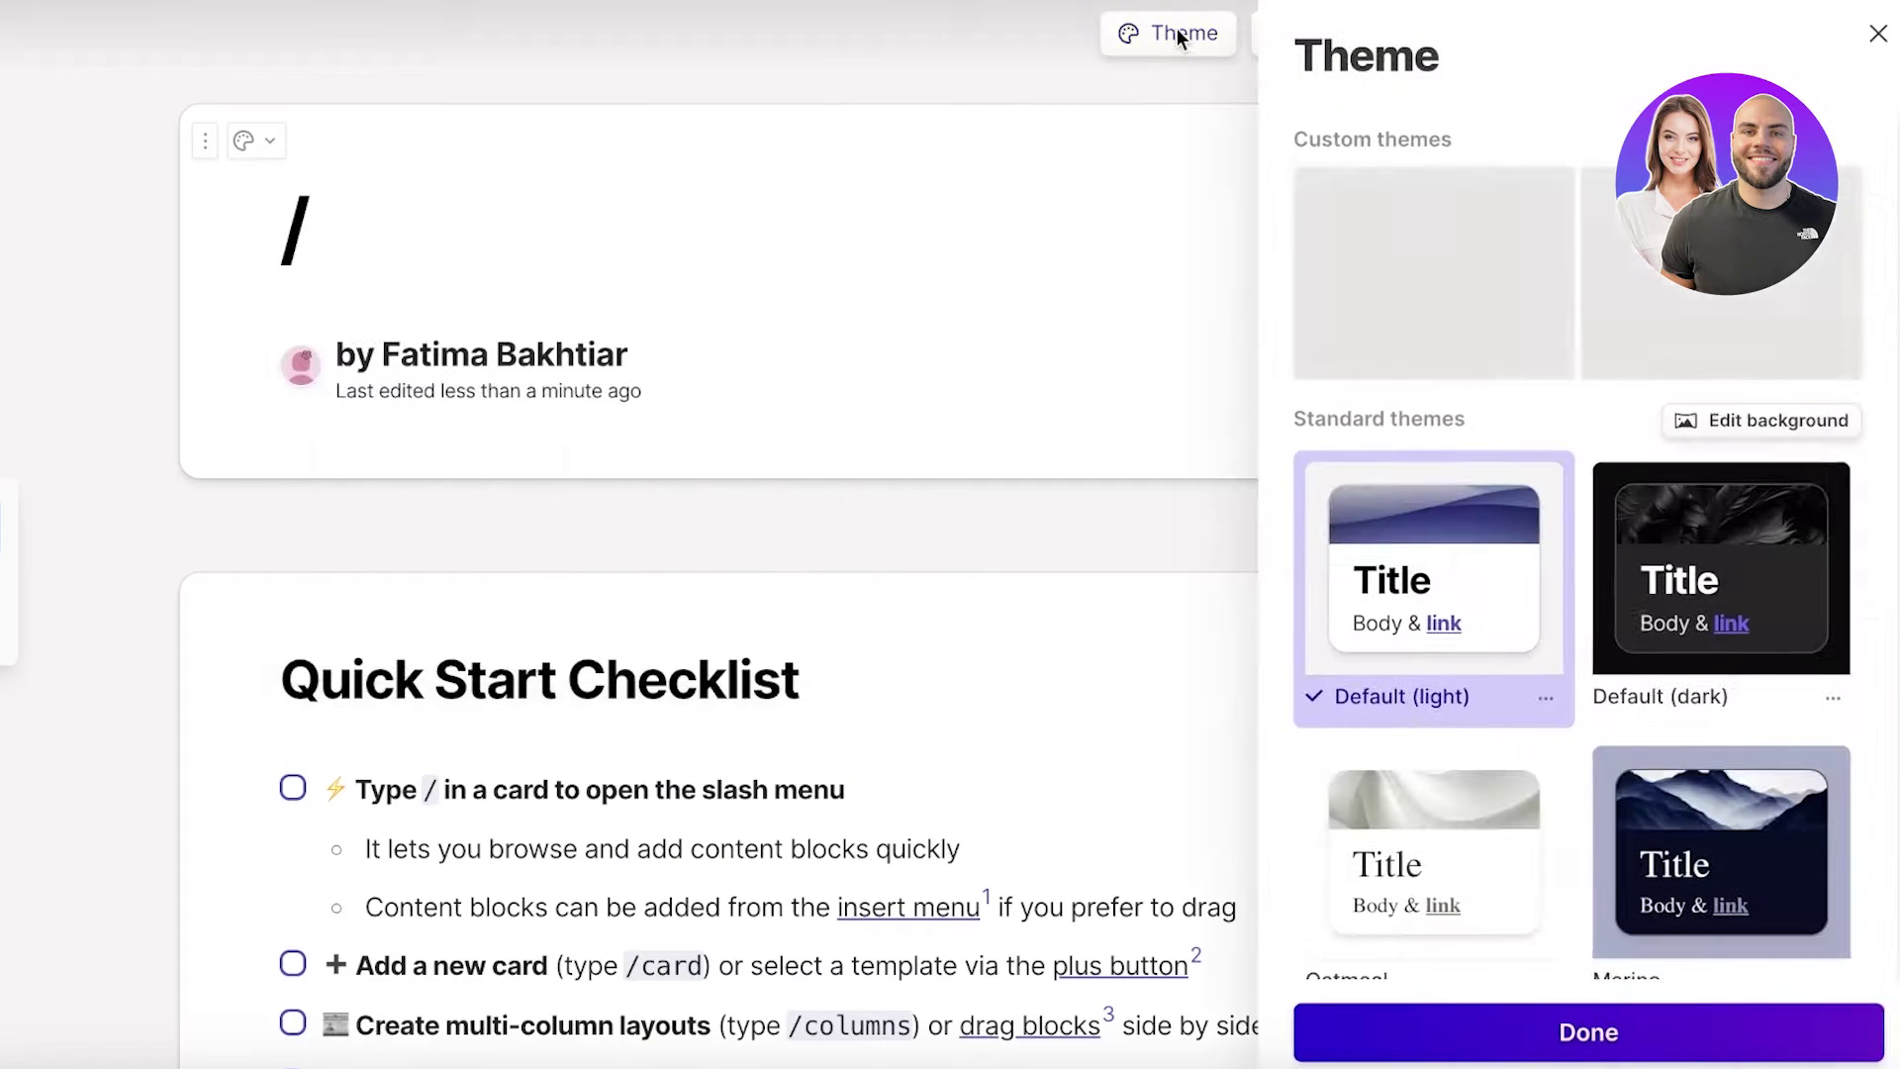
# Step: Apply the pink-gradient Atmosphere theme and return to the title card
pyautogui.scroll(-8, 1463, 687)
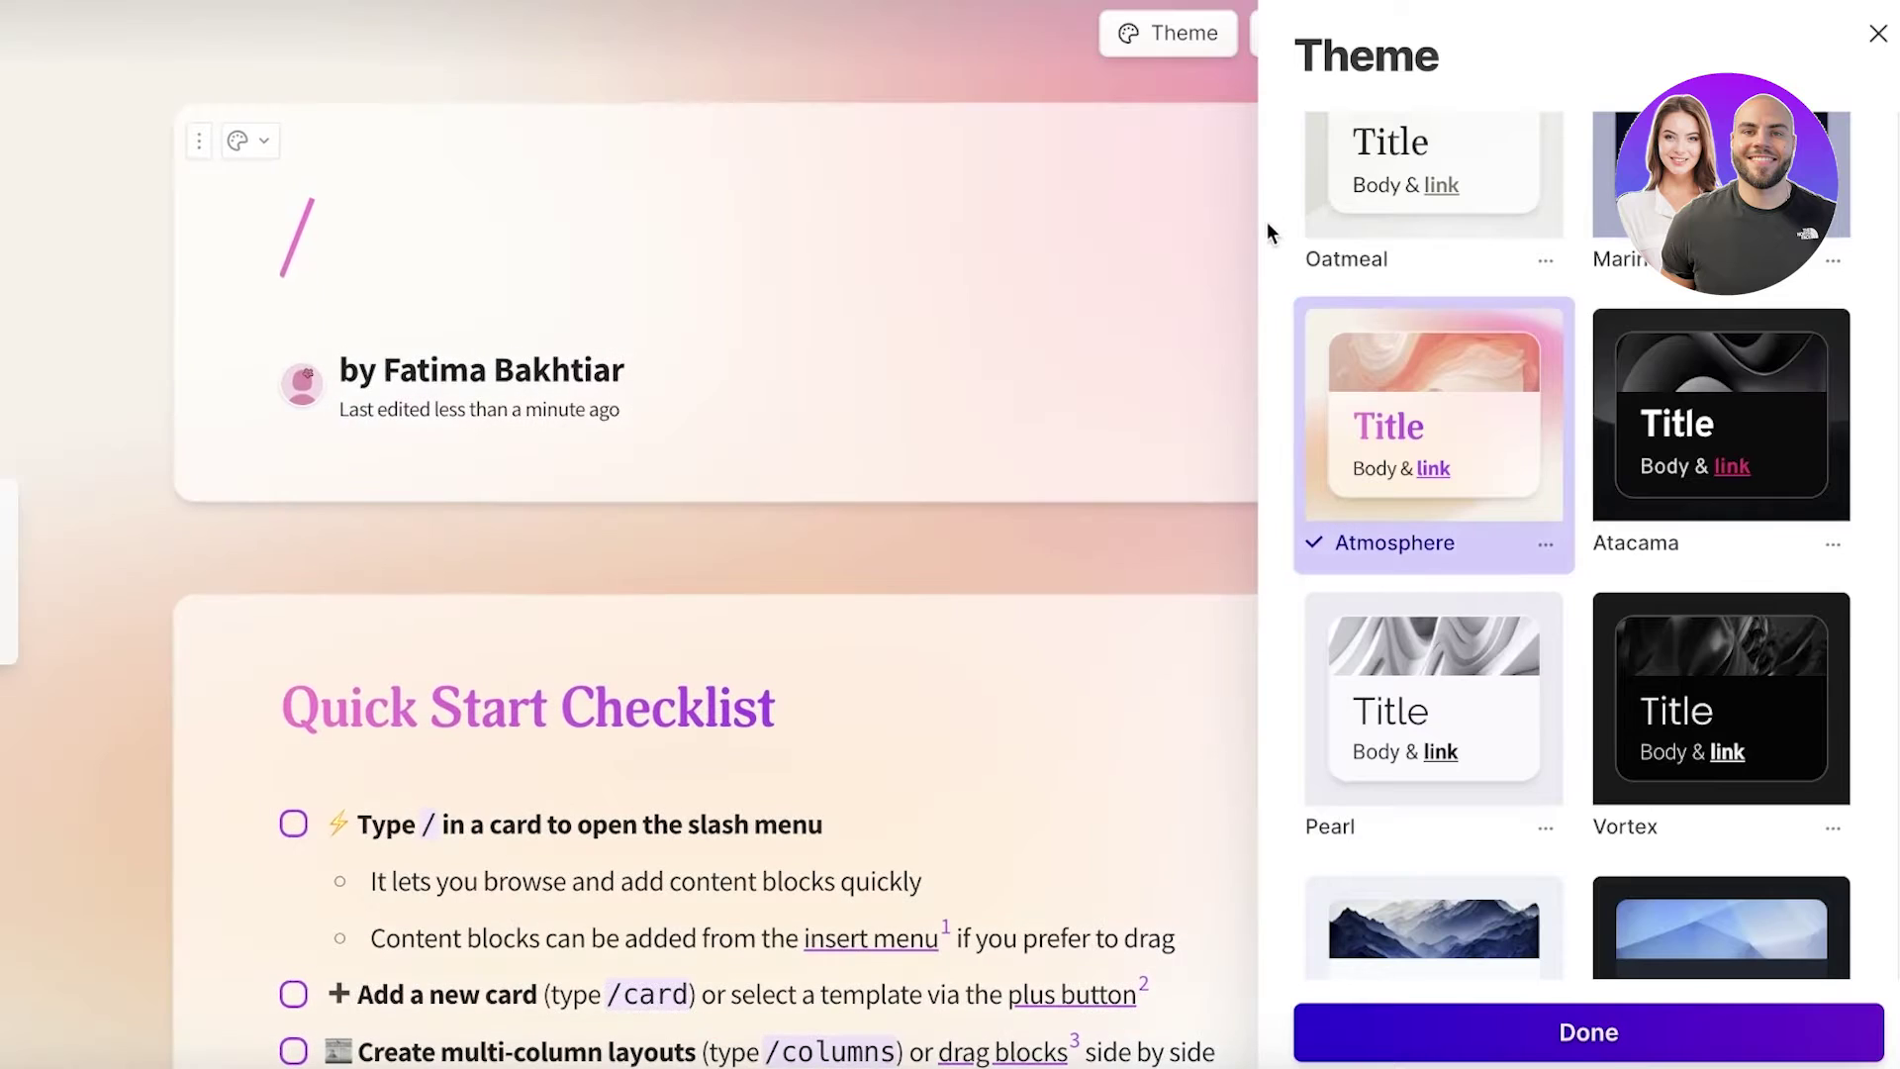
pyautogui.scroll(-15, 1304, 564)
pyautogui.click(1232, 256)
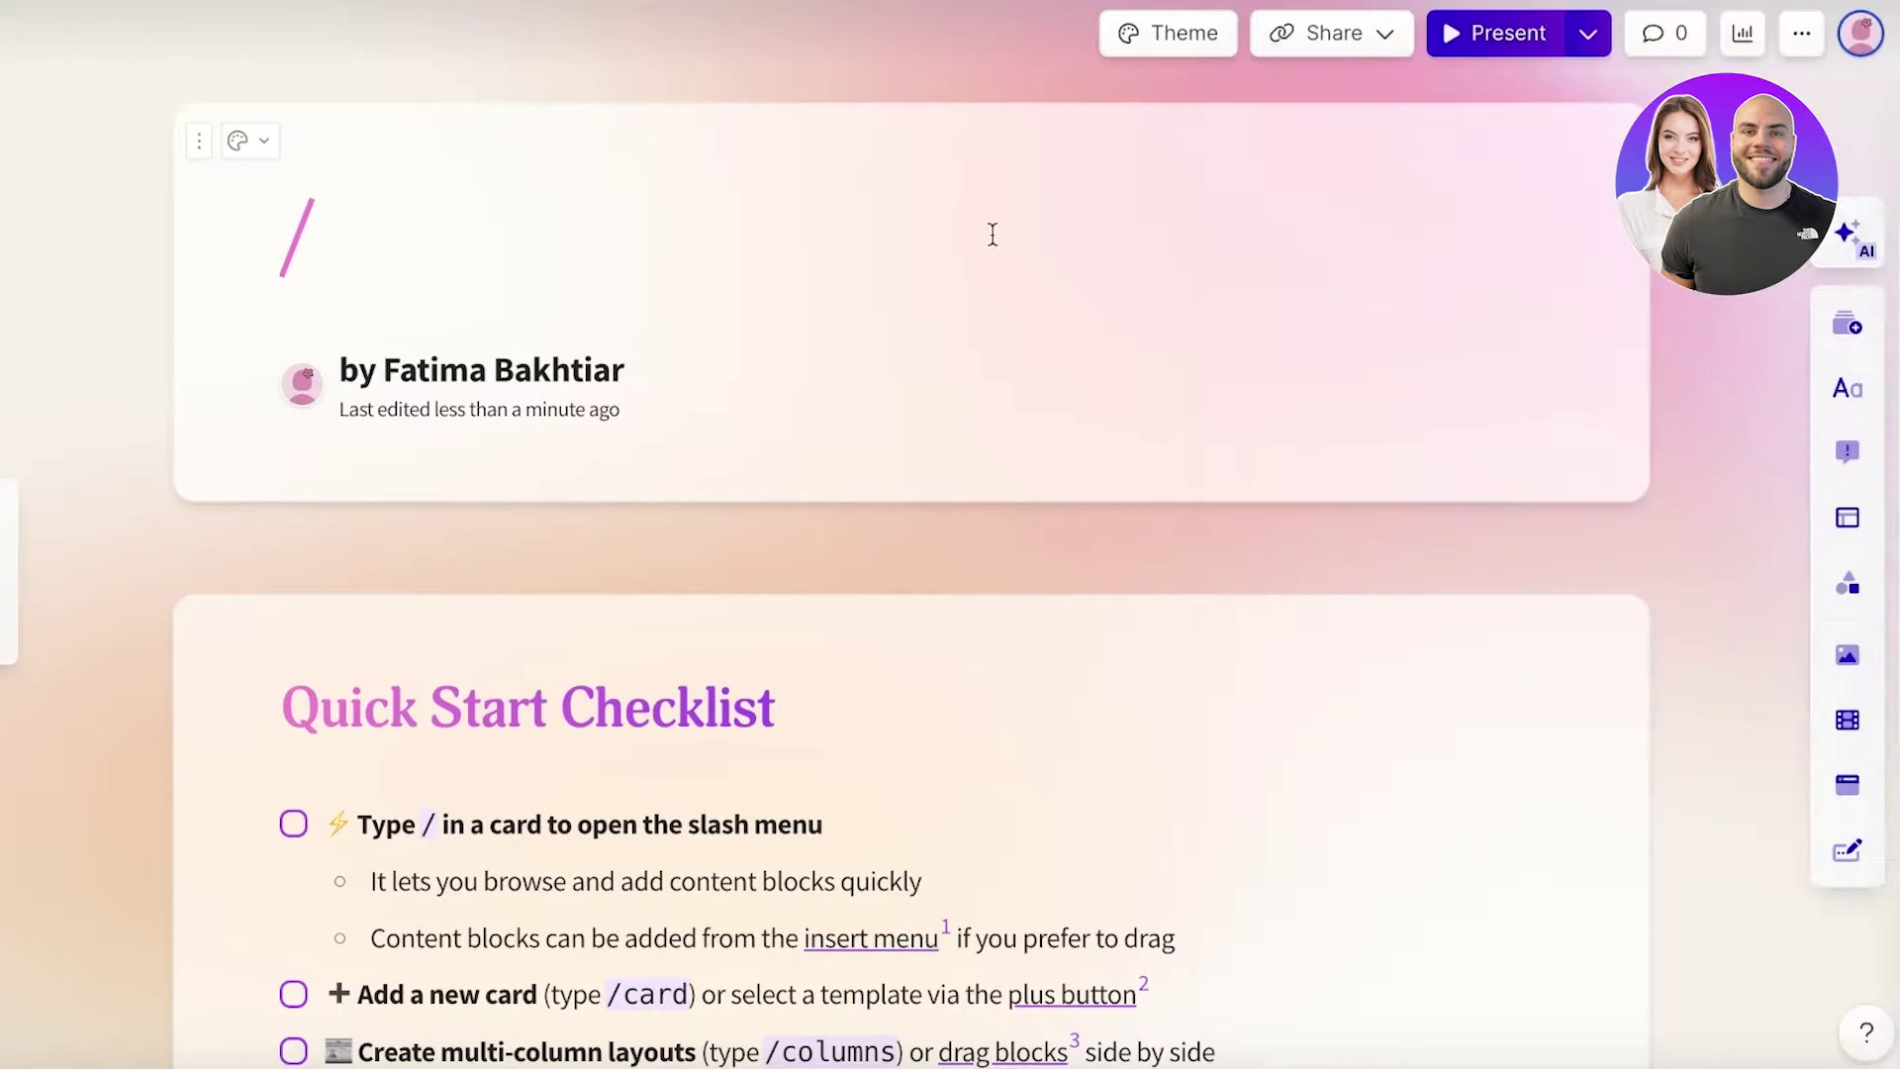
pyautogui.click(818, 235)
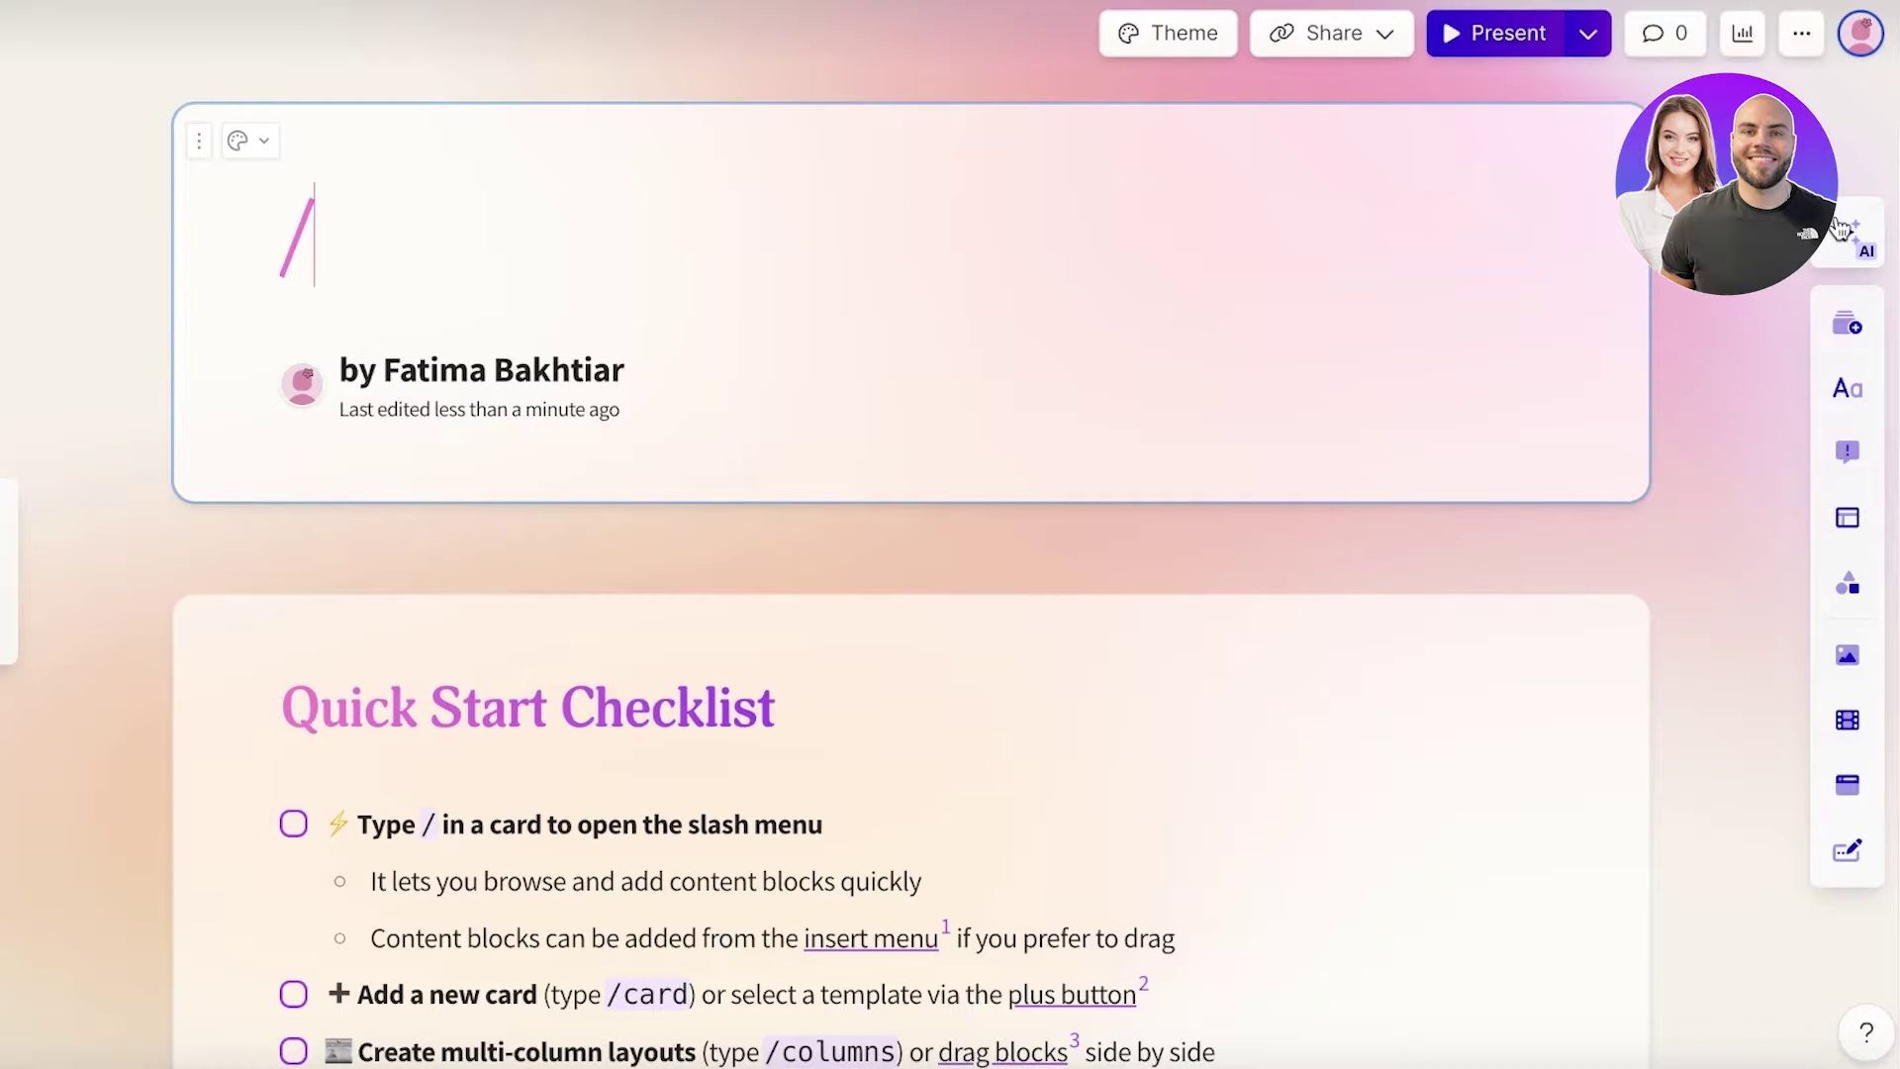
# Step: Insert a blank card from Card templates into the title card, then drag in a smart layout
pyautogui.click(1854, 342)
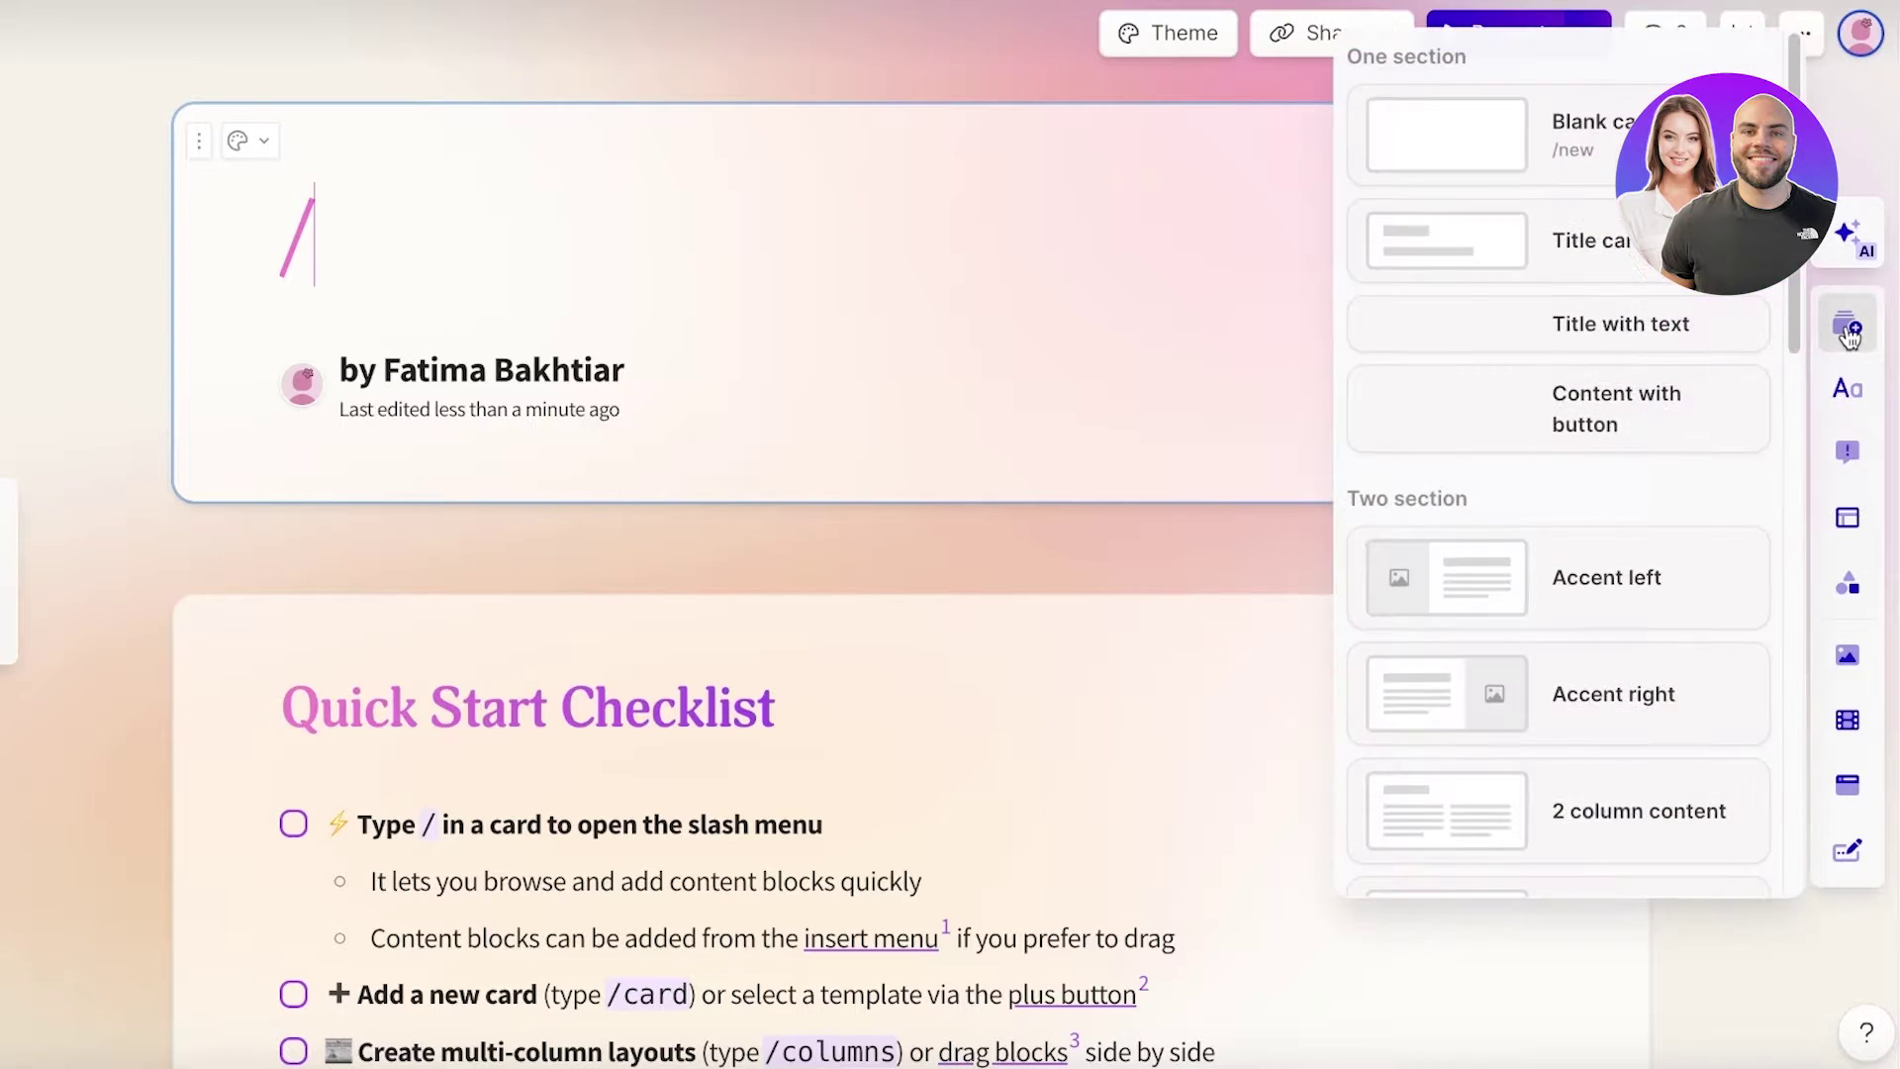
pyautogui.click(1573, 174)
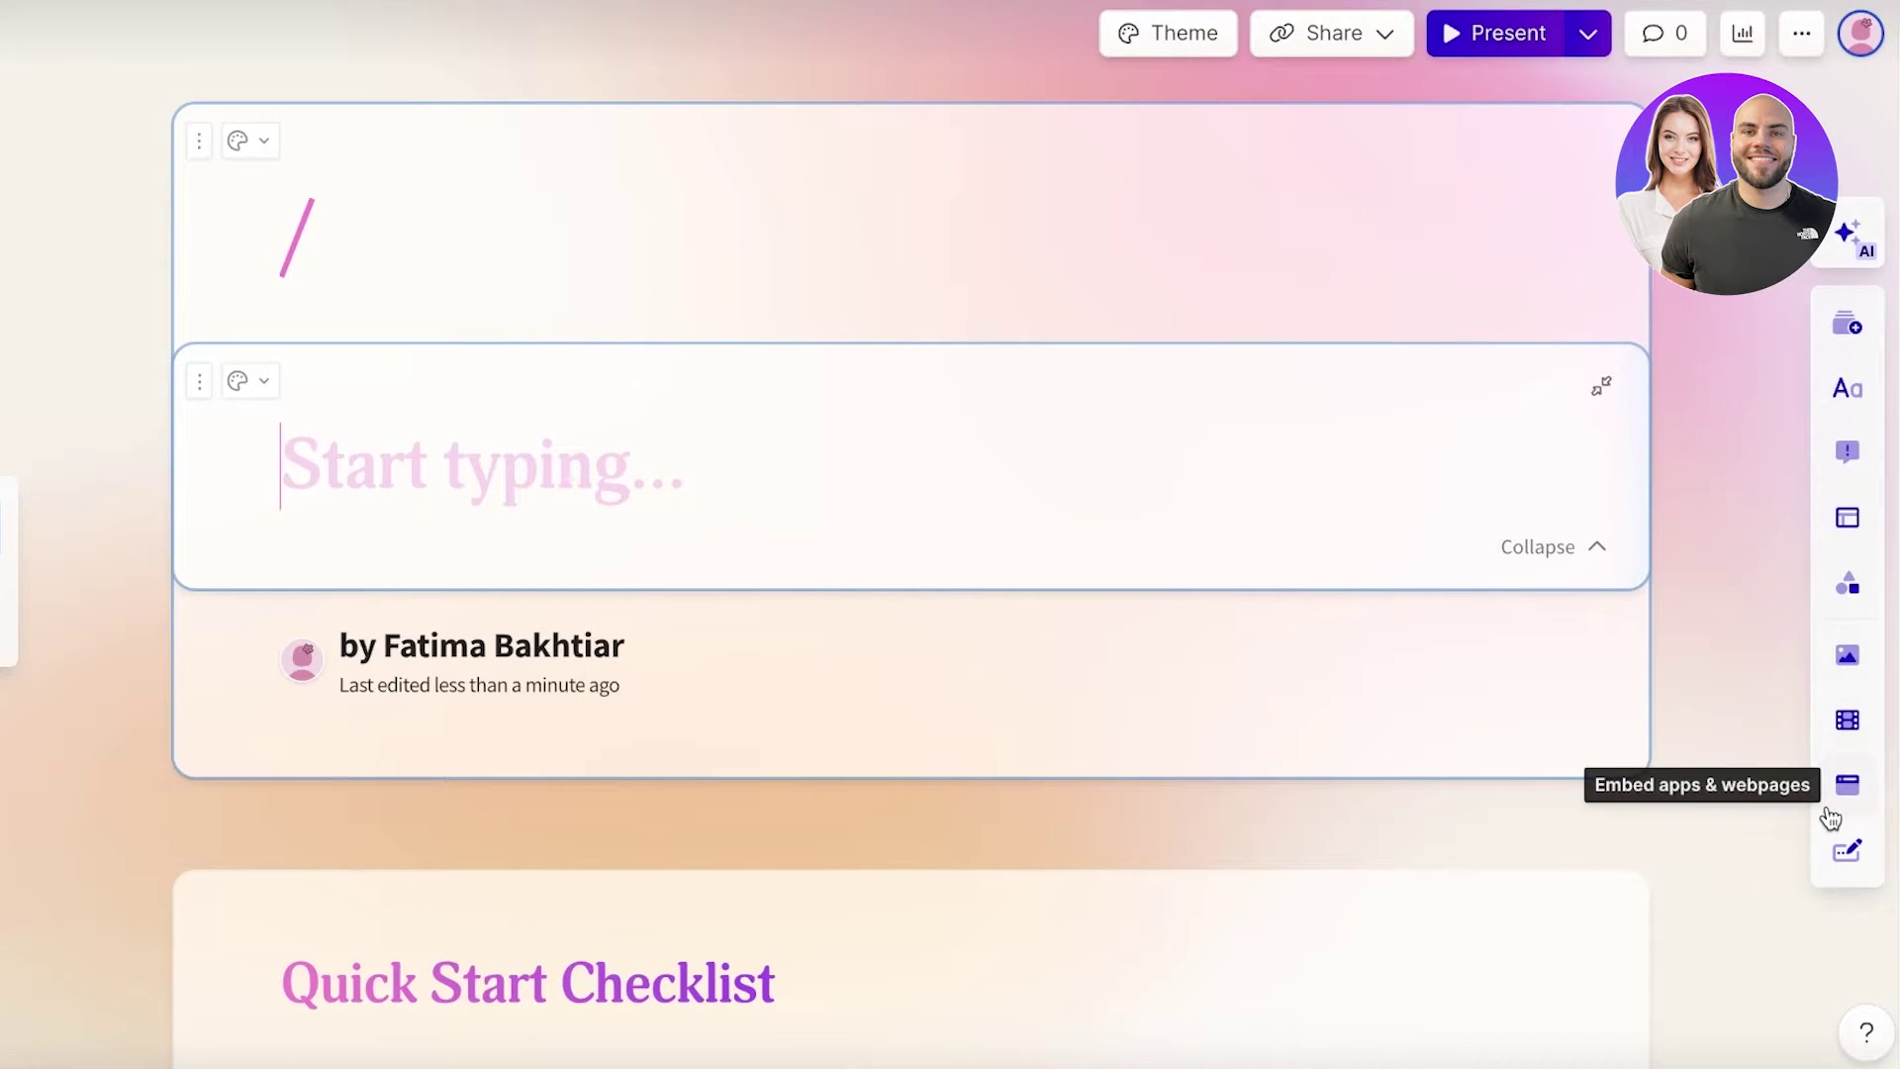
pyautogui.click(1848, 584)
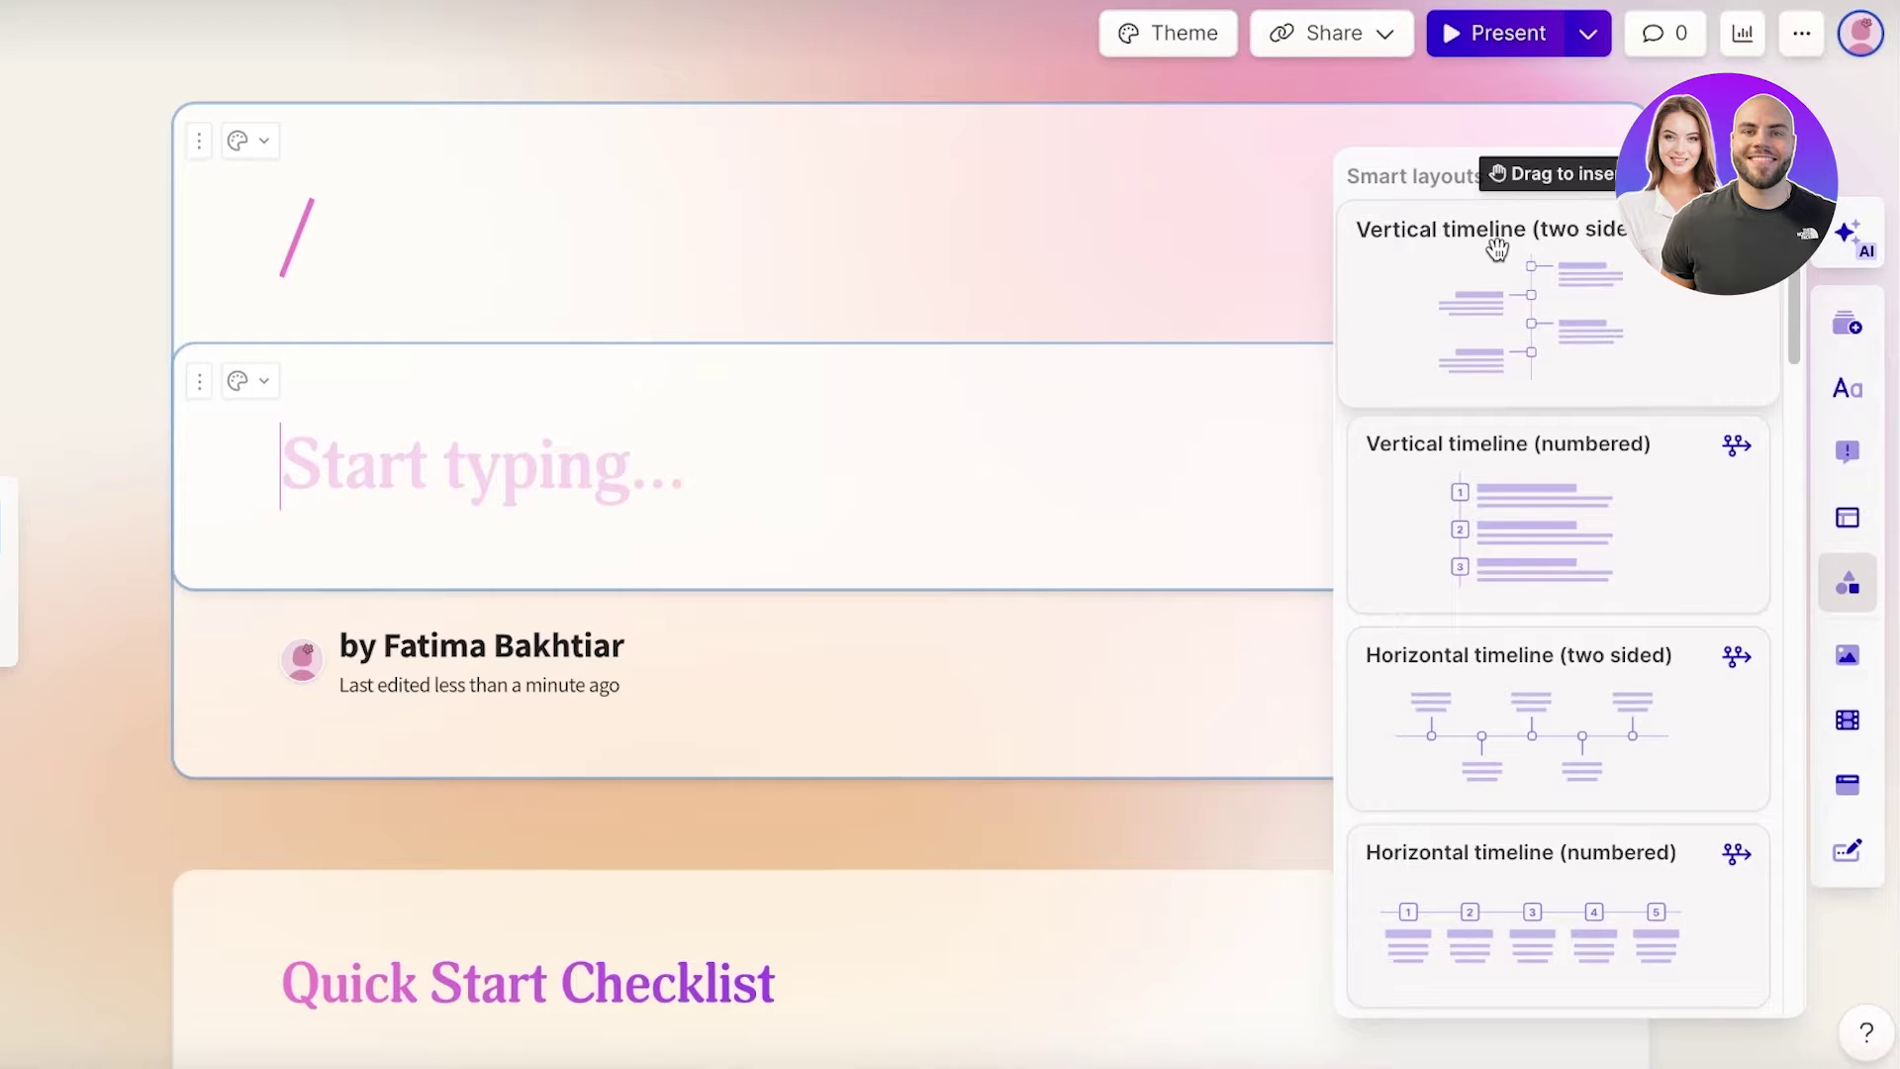
pyautogui.moveTo(1498, 248); pyautogui.dragTo(693, 465)
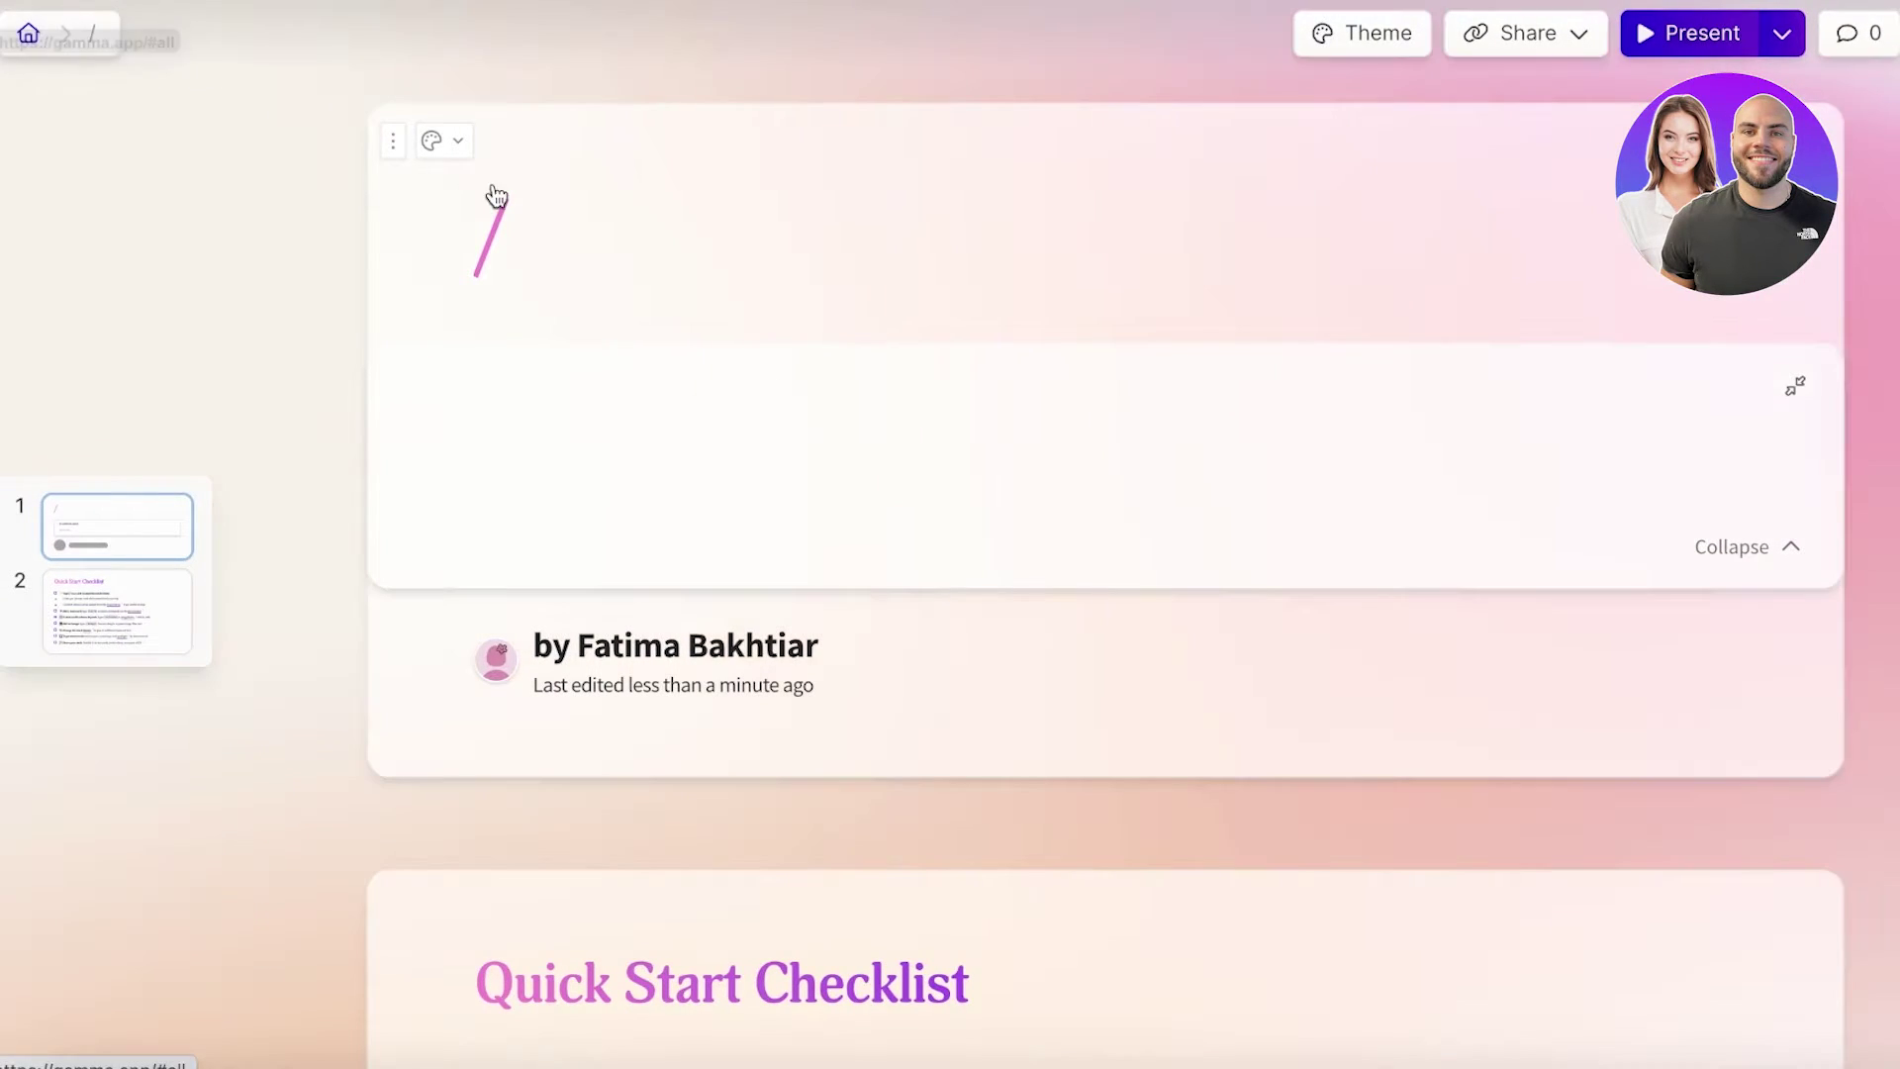
# Step: Delete the slash title card and return to the All gammas dashboard
pyautogui.click(392, 145)
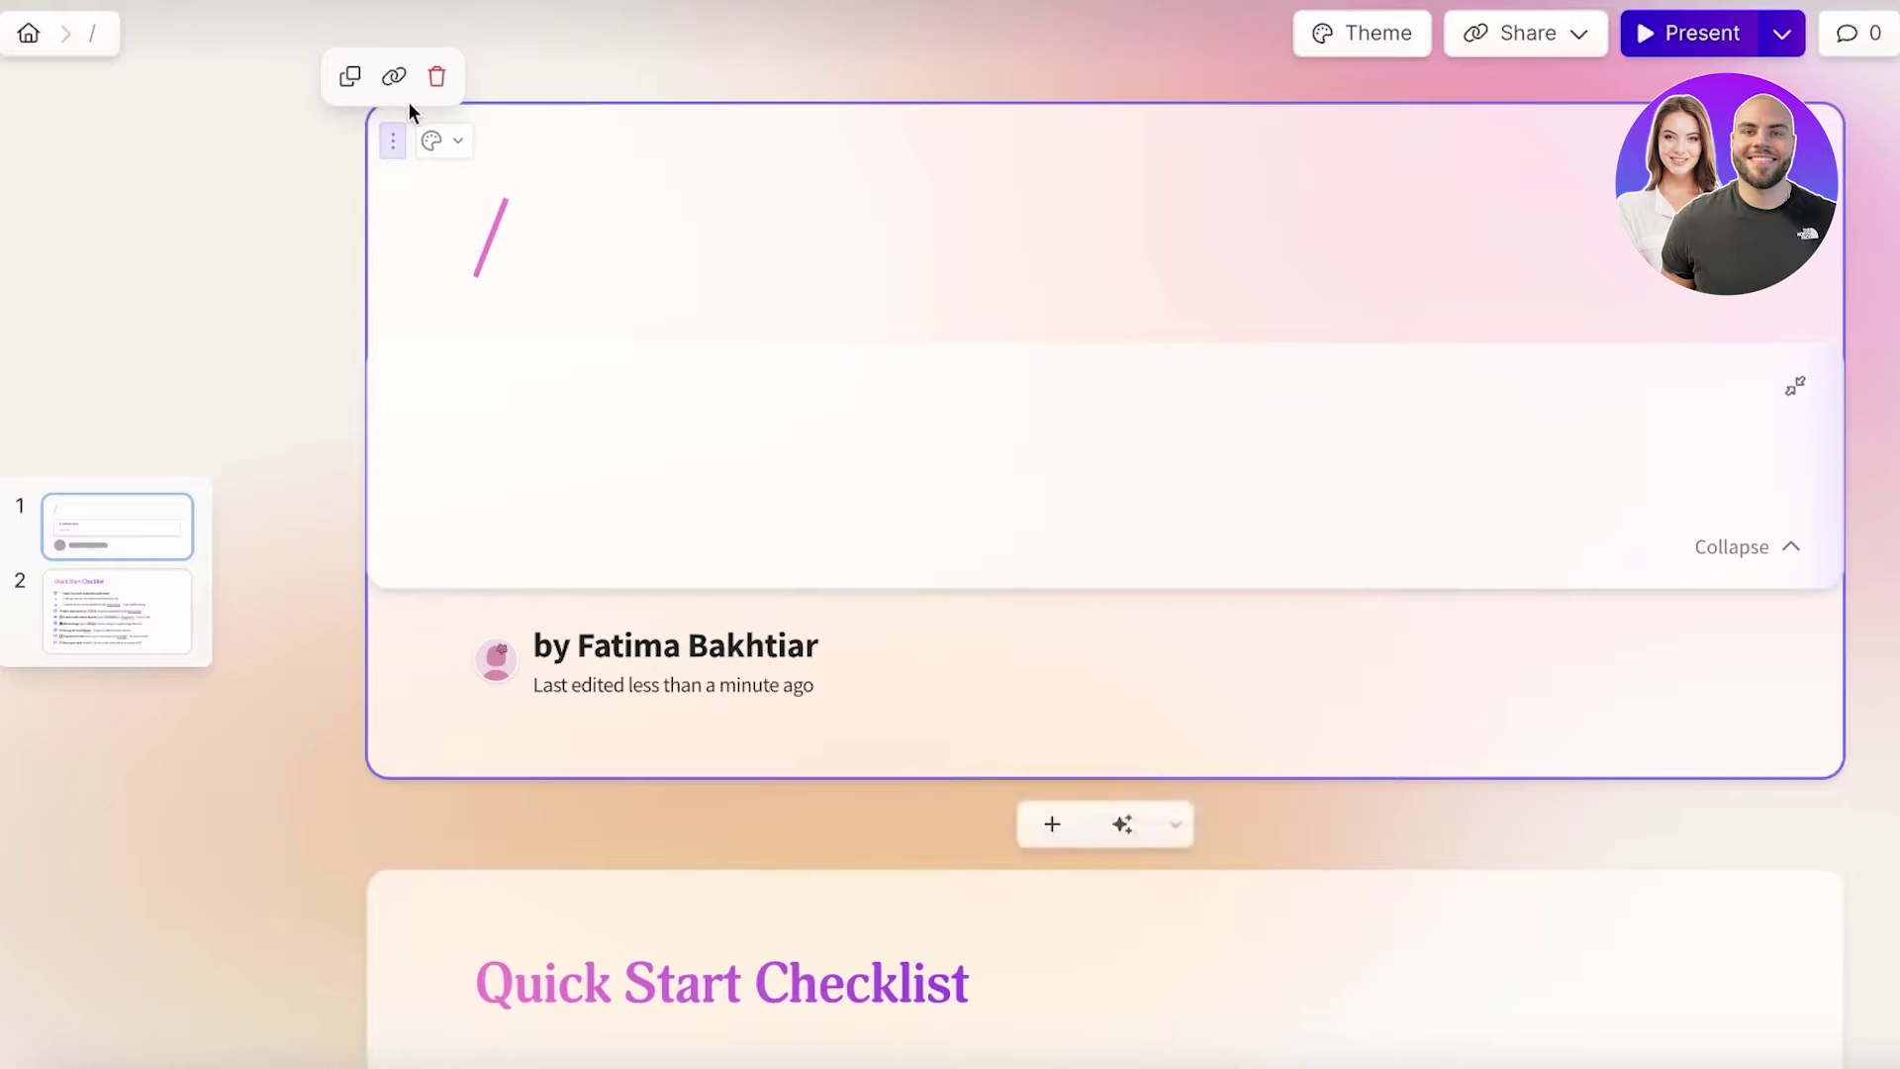
pyautogui.click(437, 76)
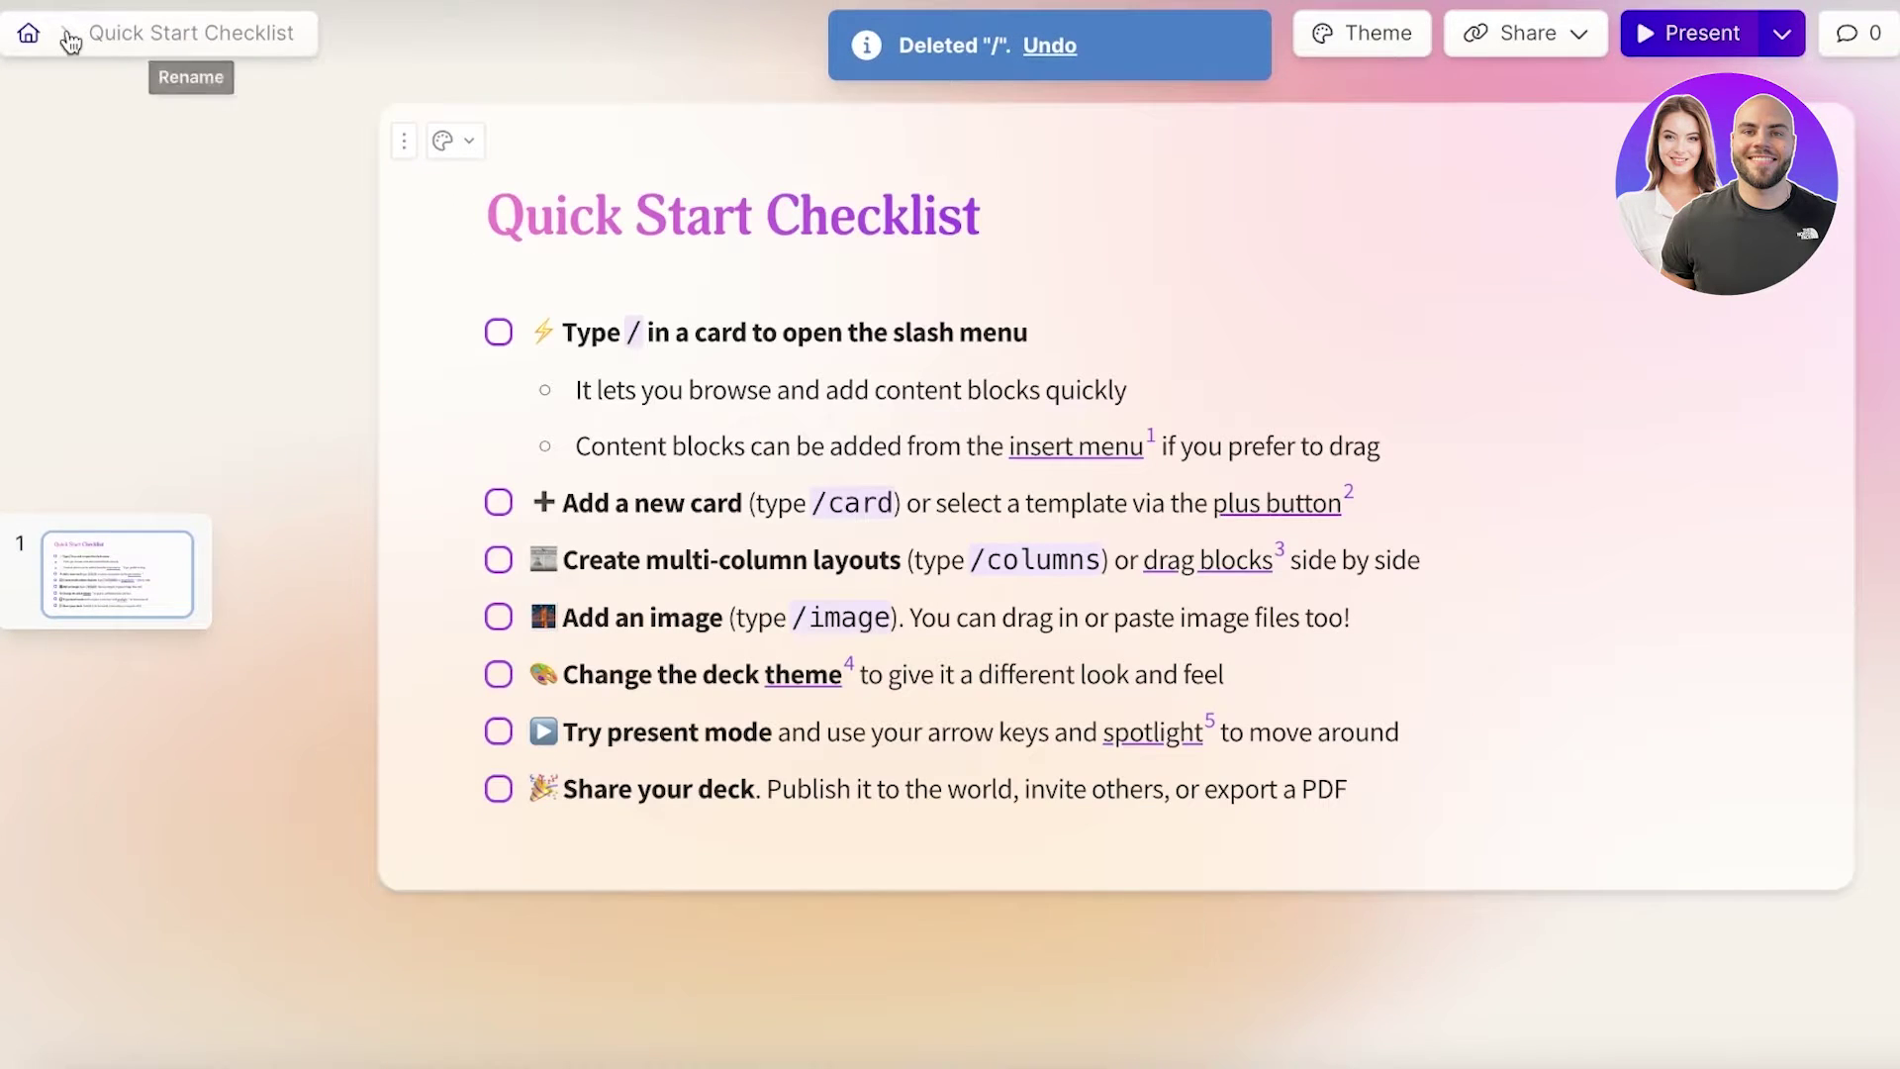
pyautogui.click(27, 40)
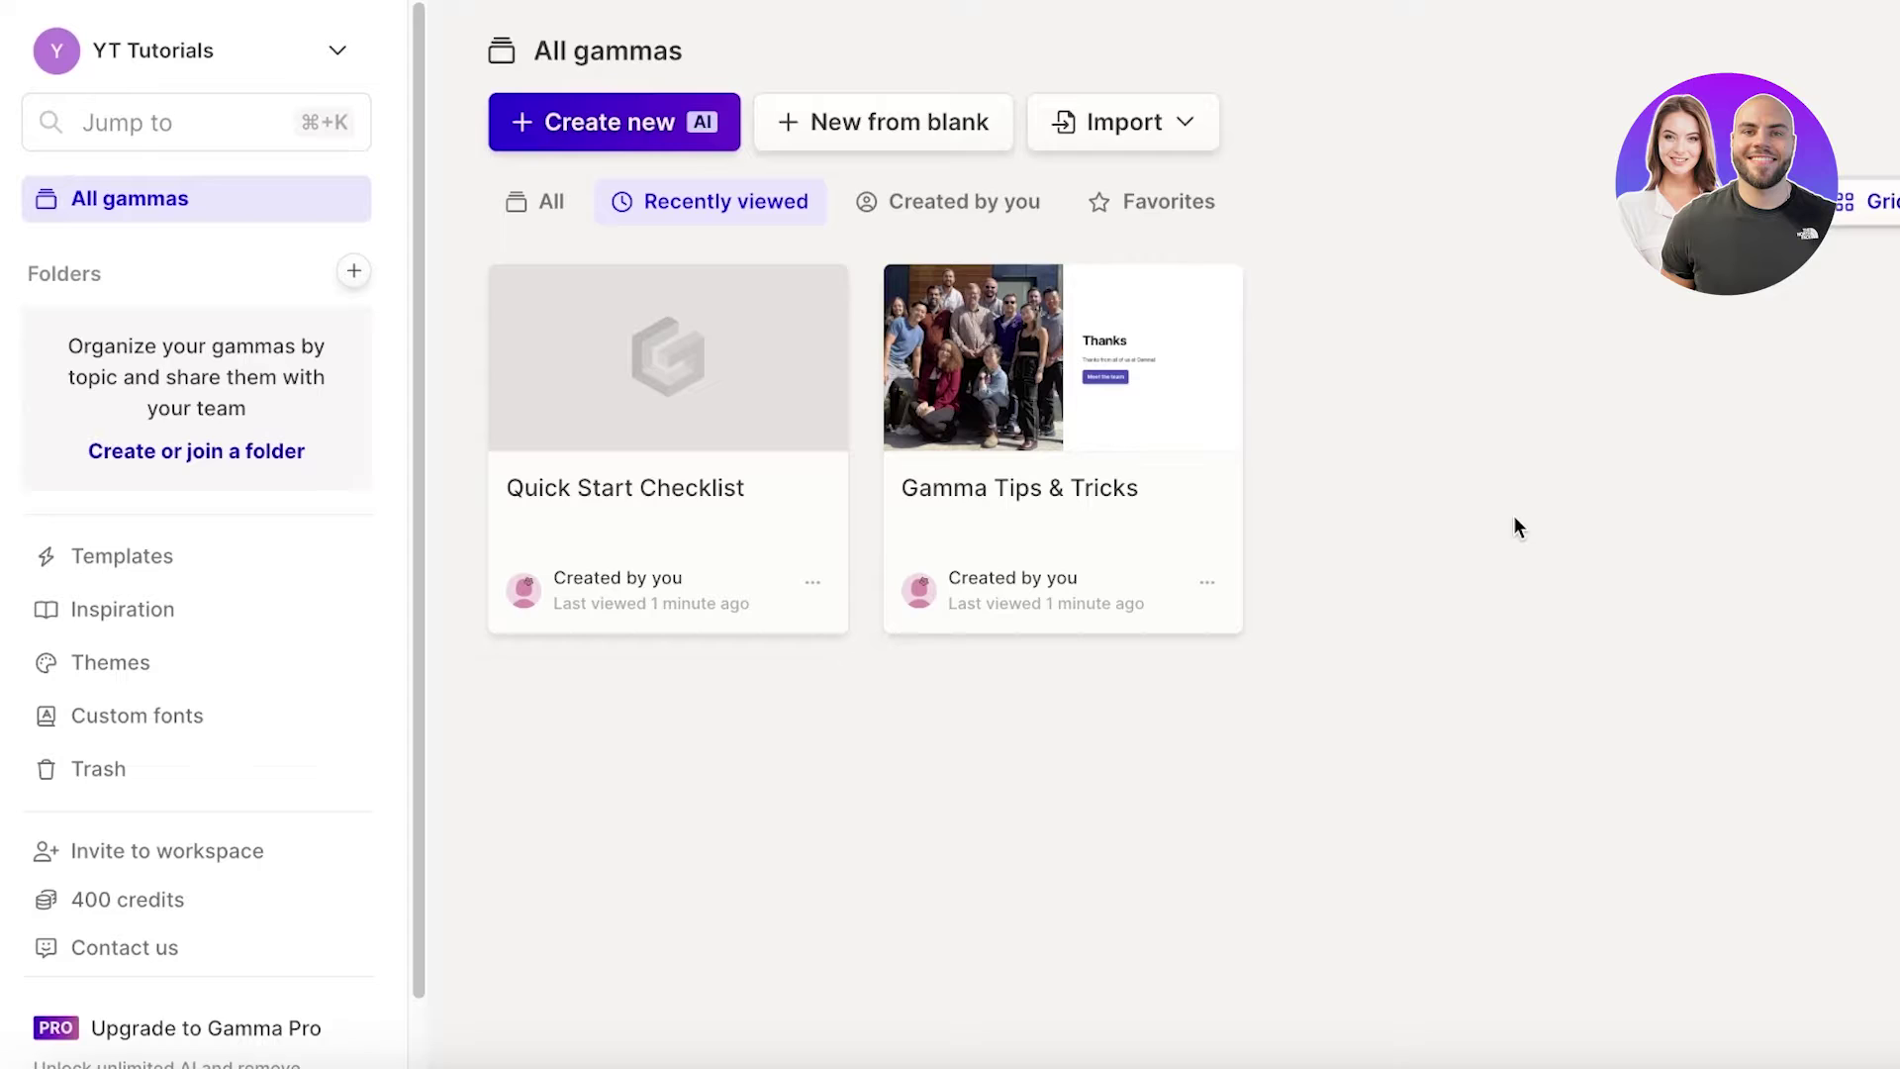
# Step: Start a new gamma with AI using the Generate option
pyautogui.click(561, 119)
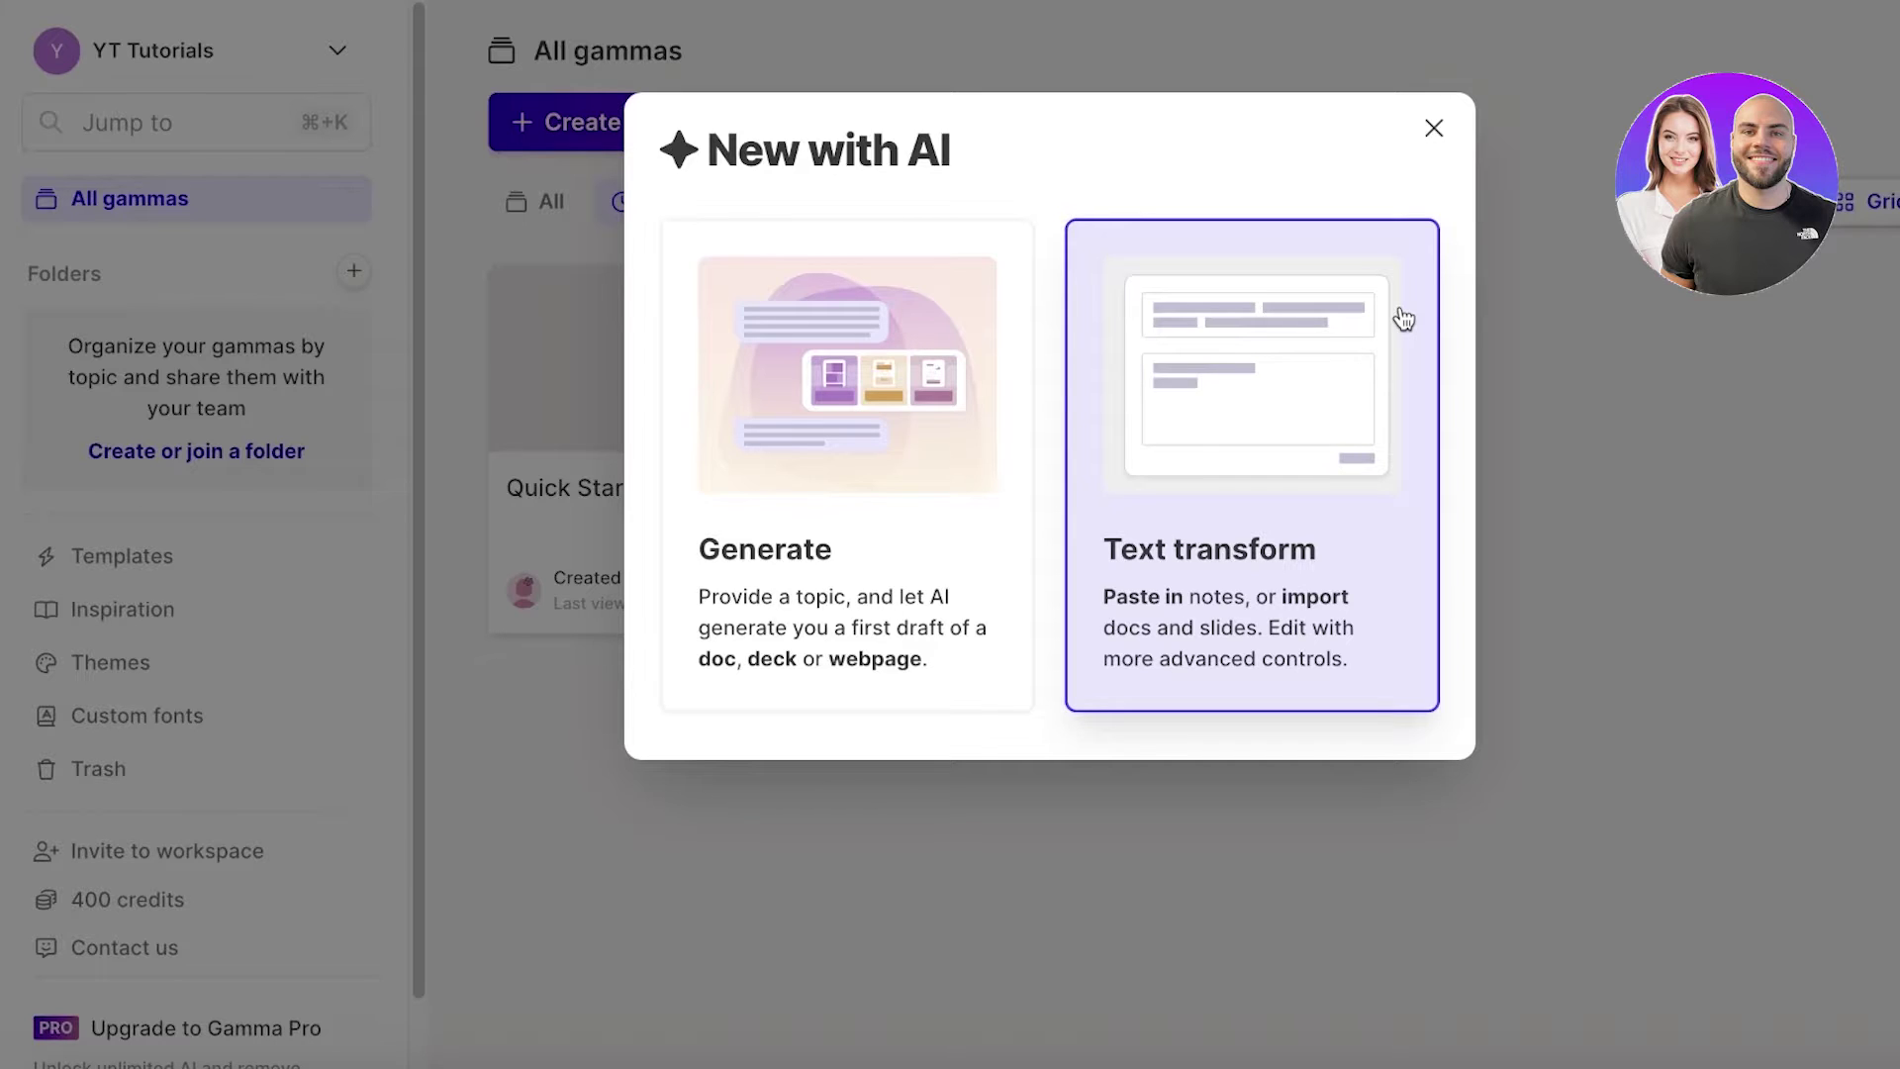
pyautogui.click(859, 339)
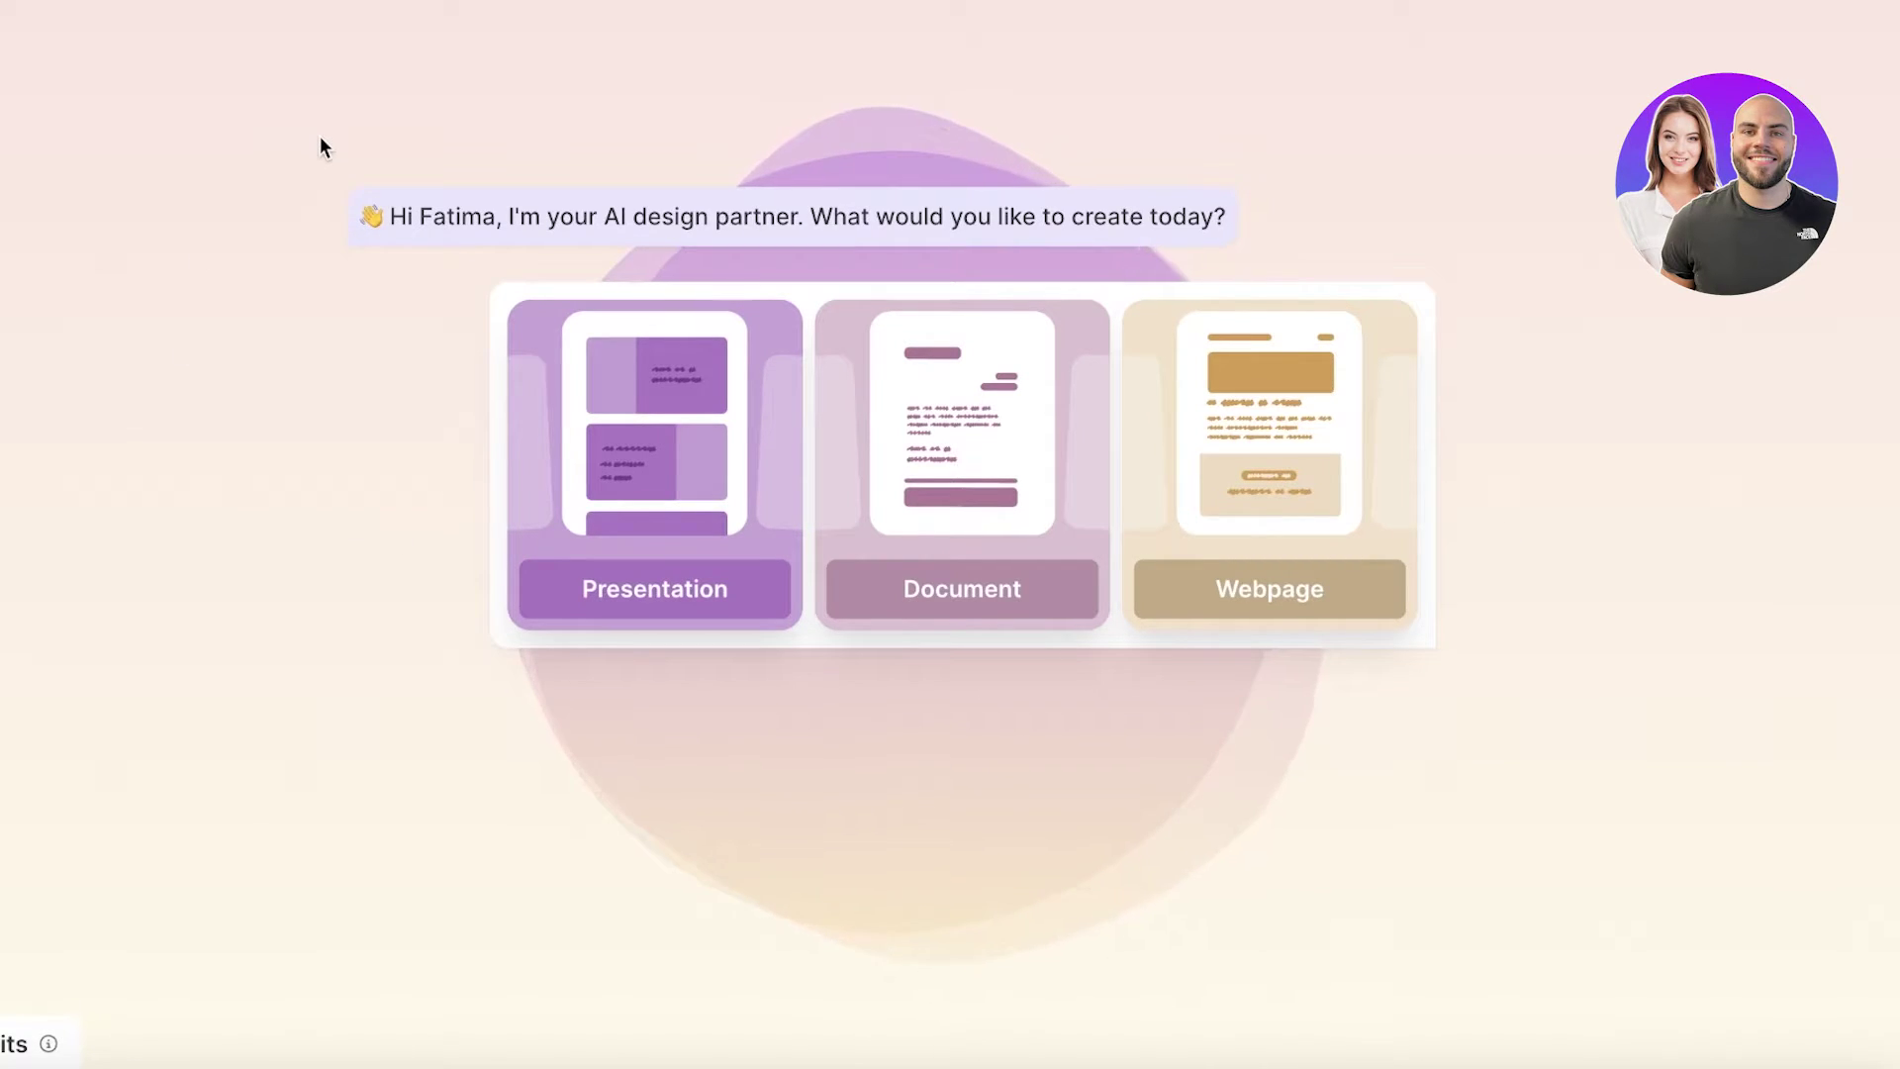
# Step: Choose Presentation and generate an outline for the topic 'Psychological First Aid'
pyautogui.click(579, 372)
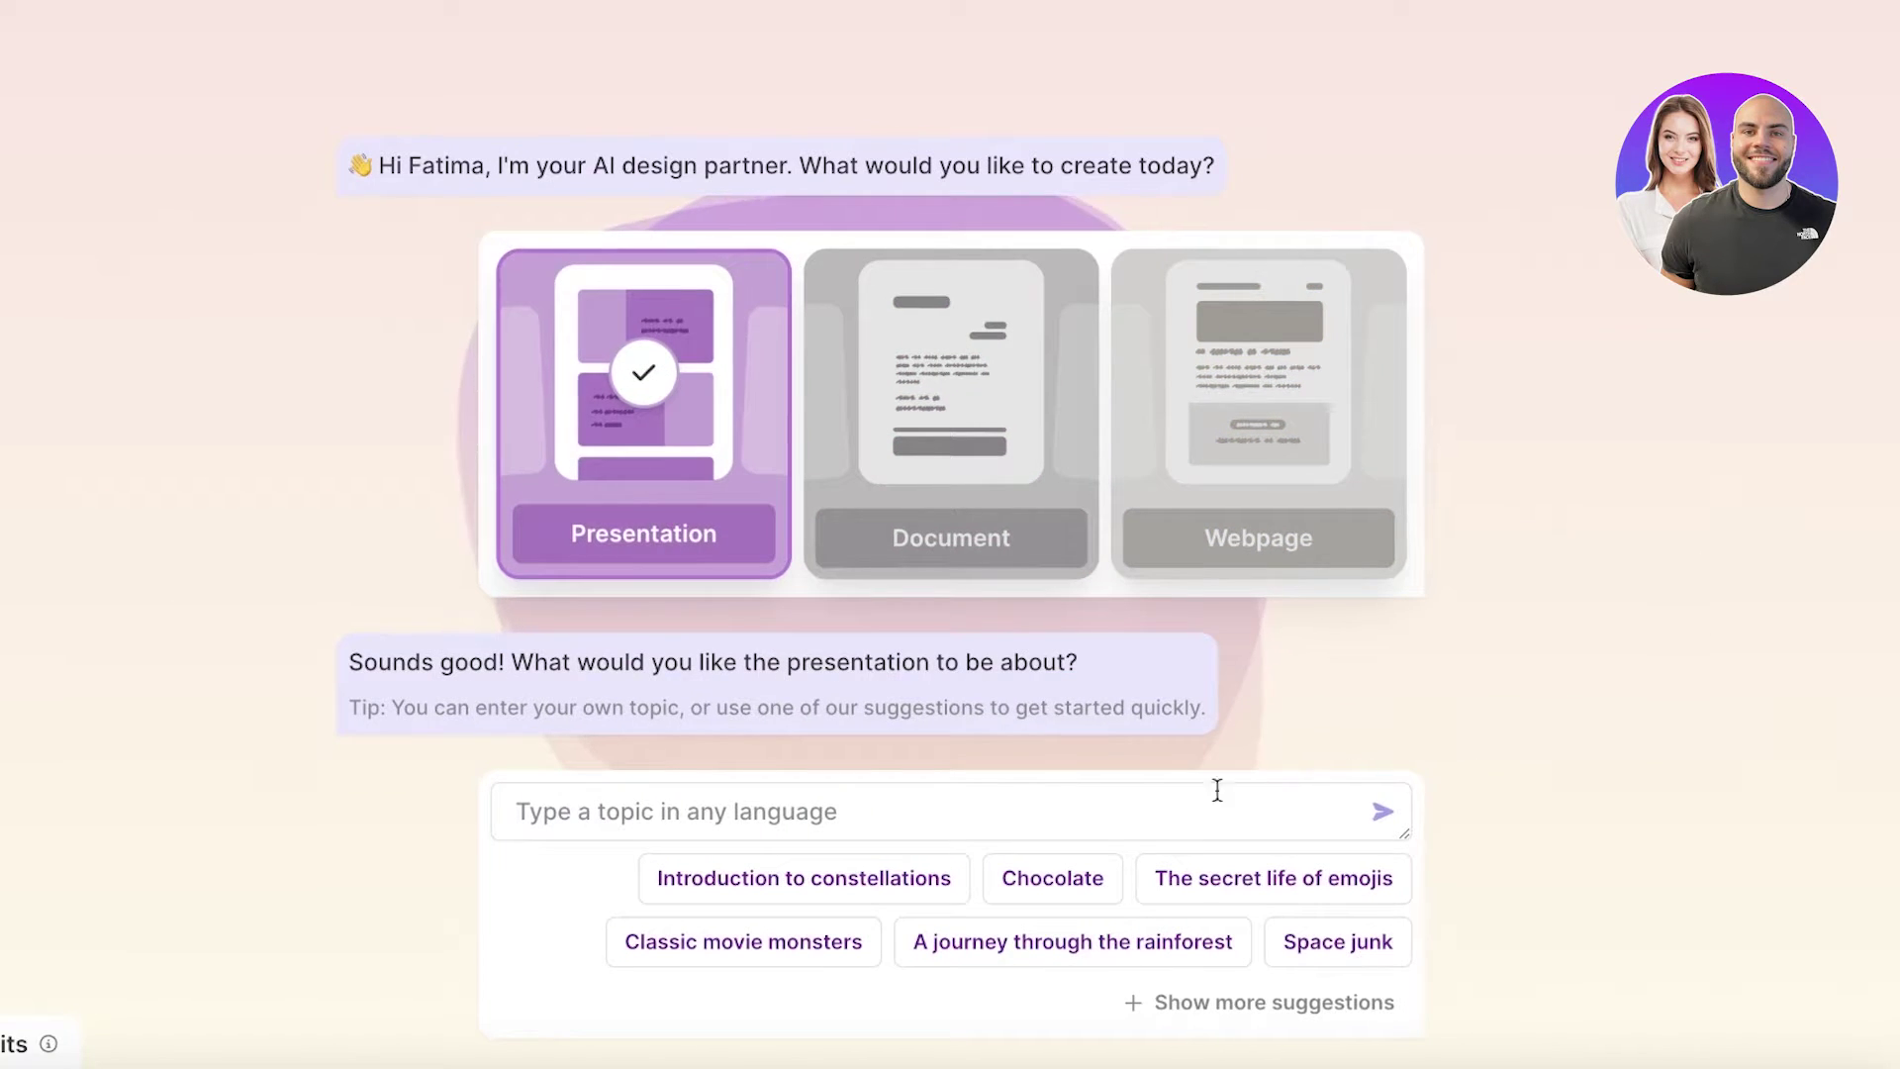
pyautogui.click(710, 812)
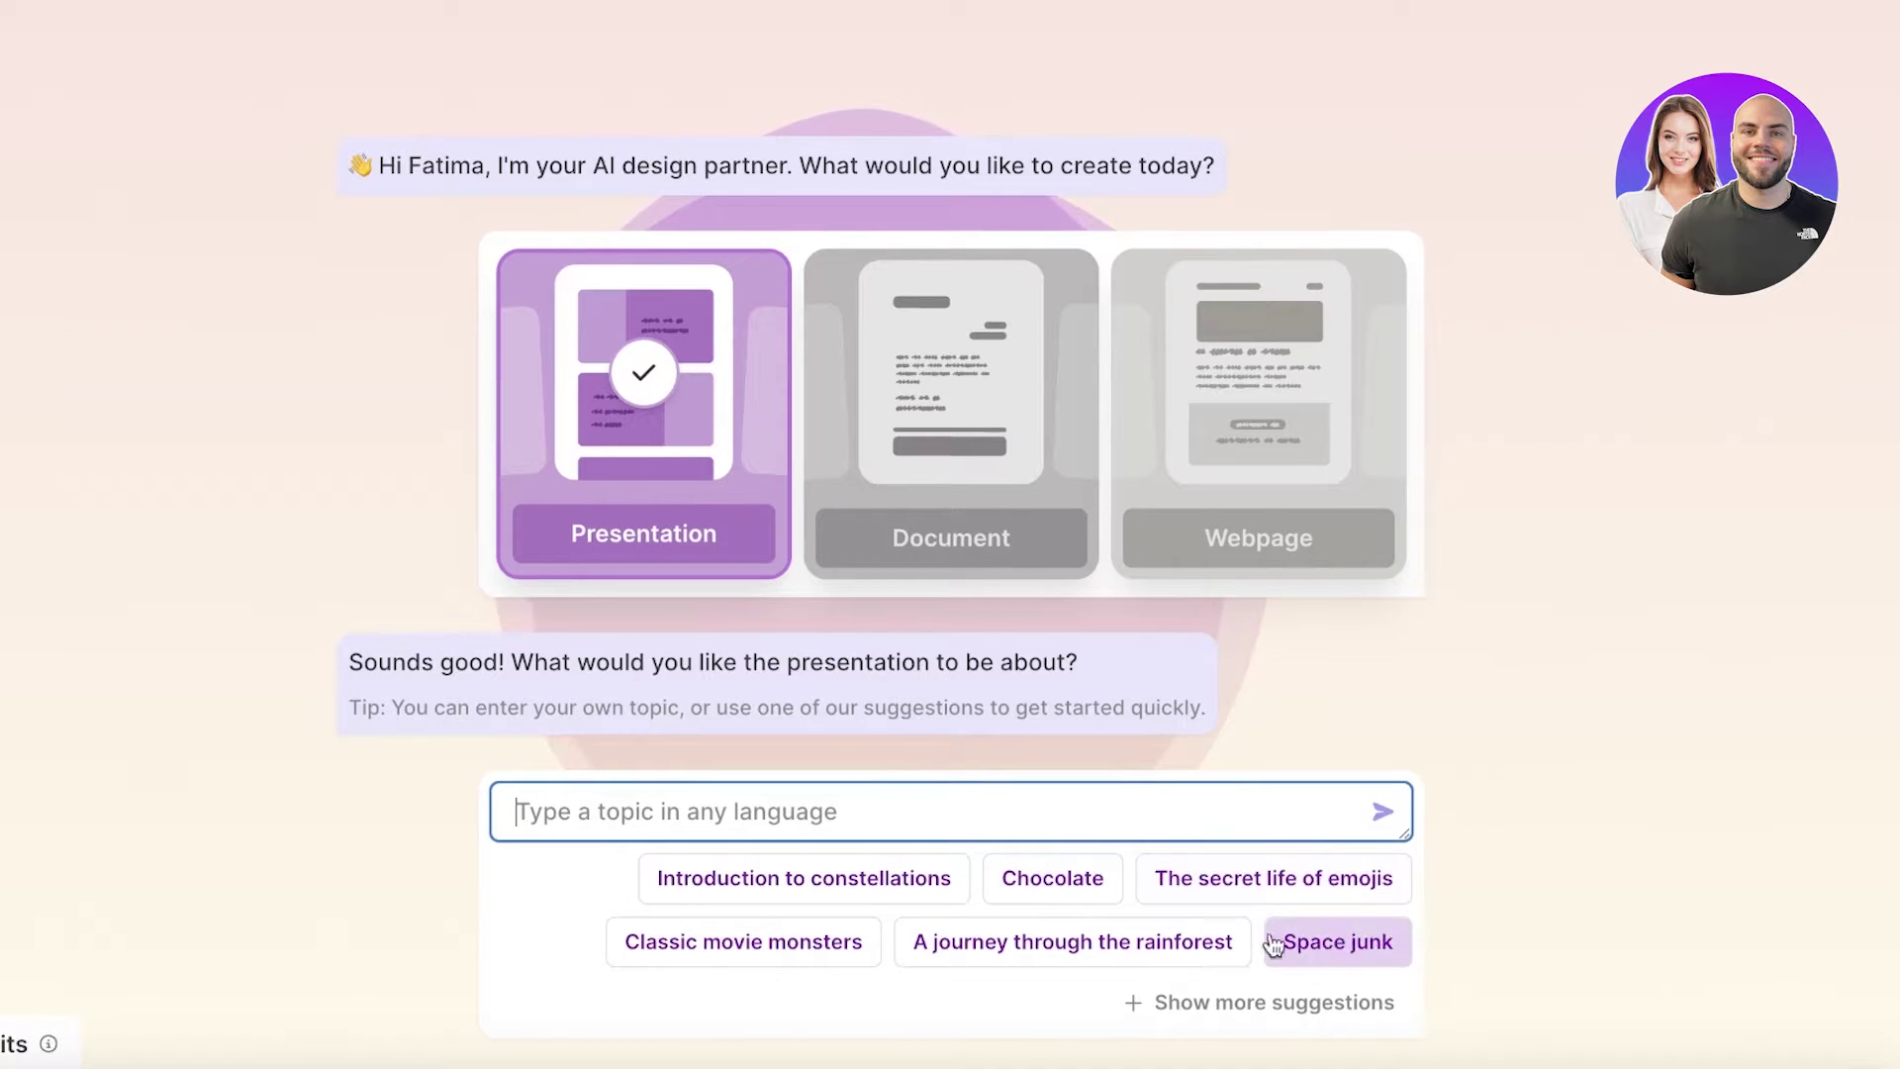
pyautogui.click(1209, 1002)
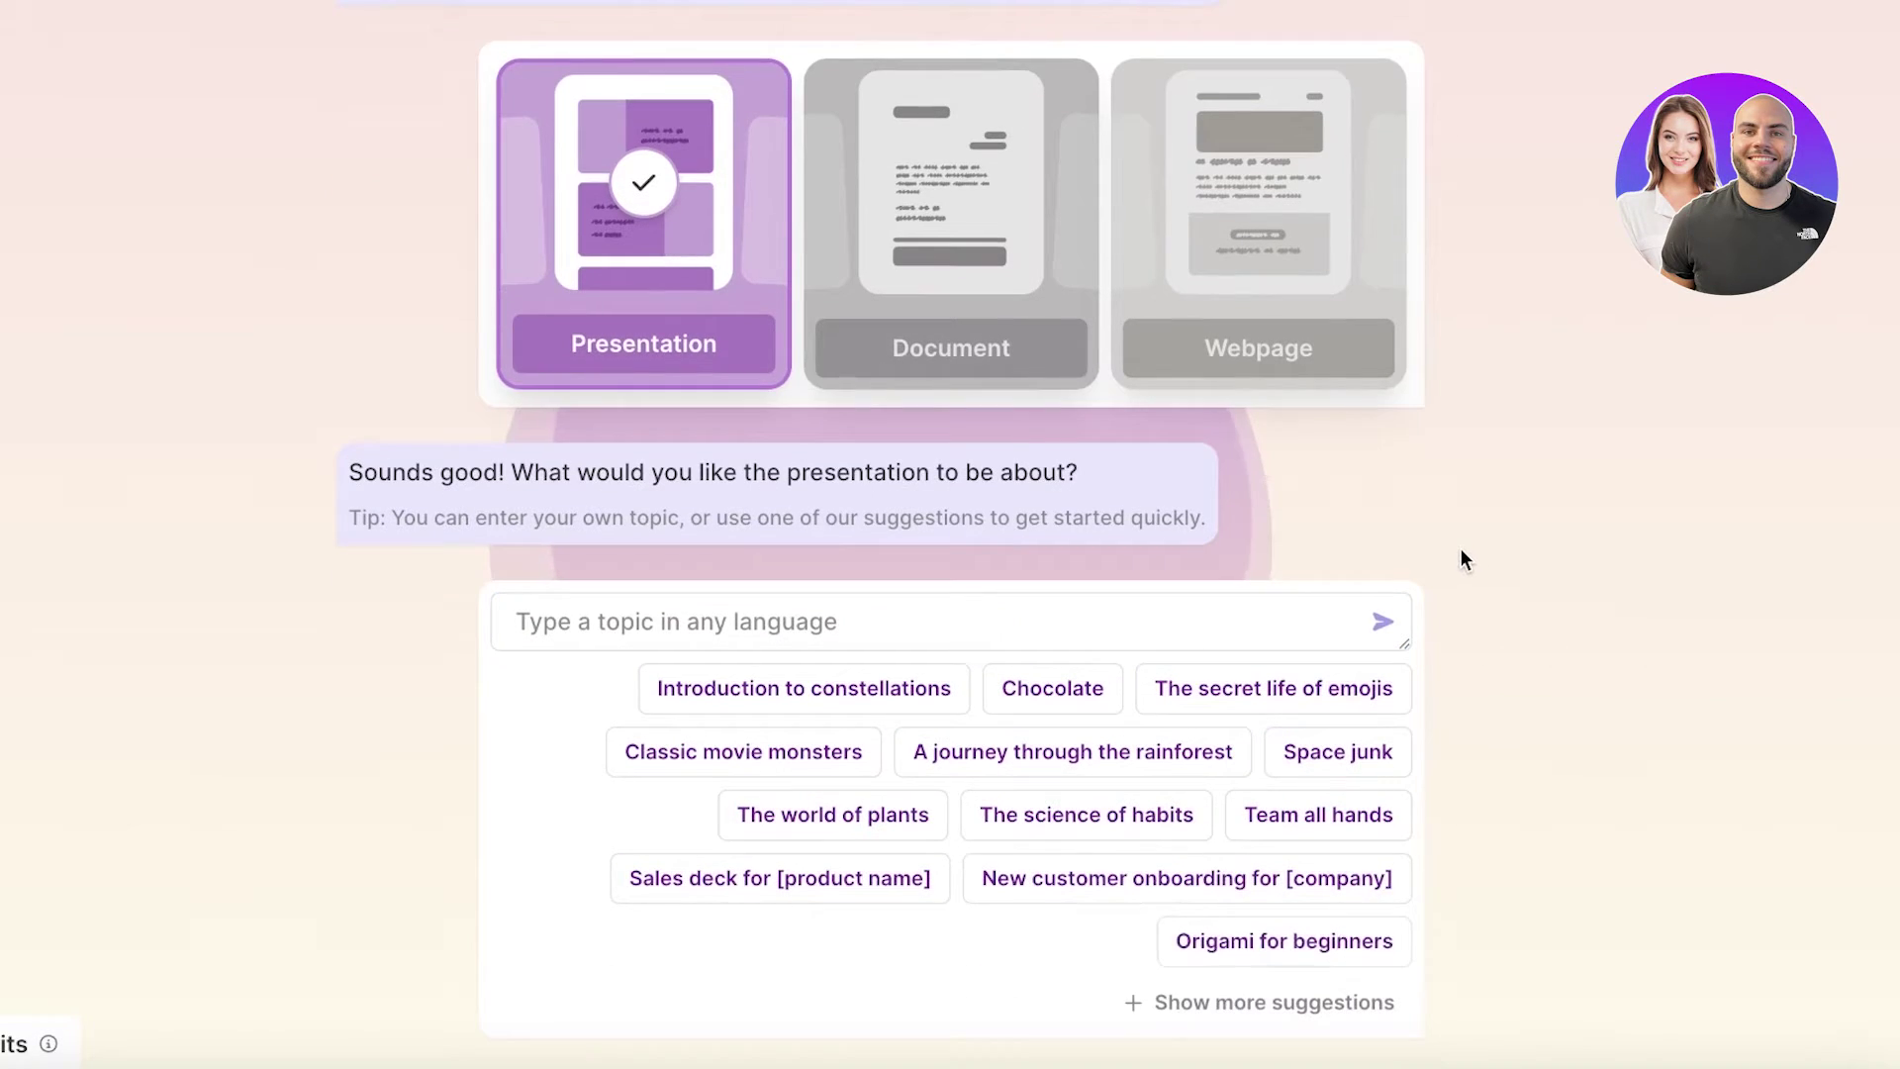
pyautogui.click(1227, 1003)
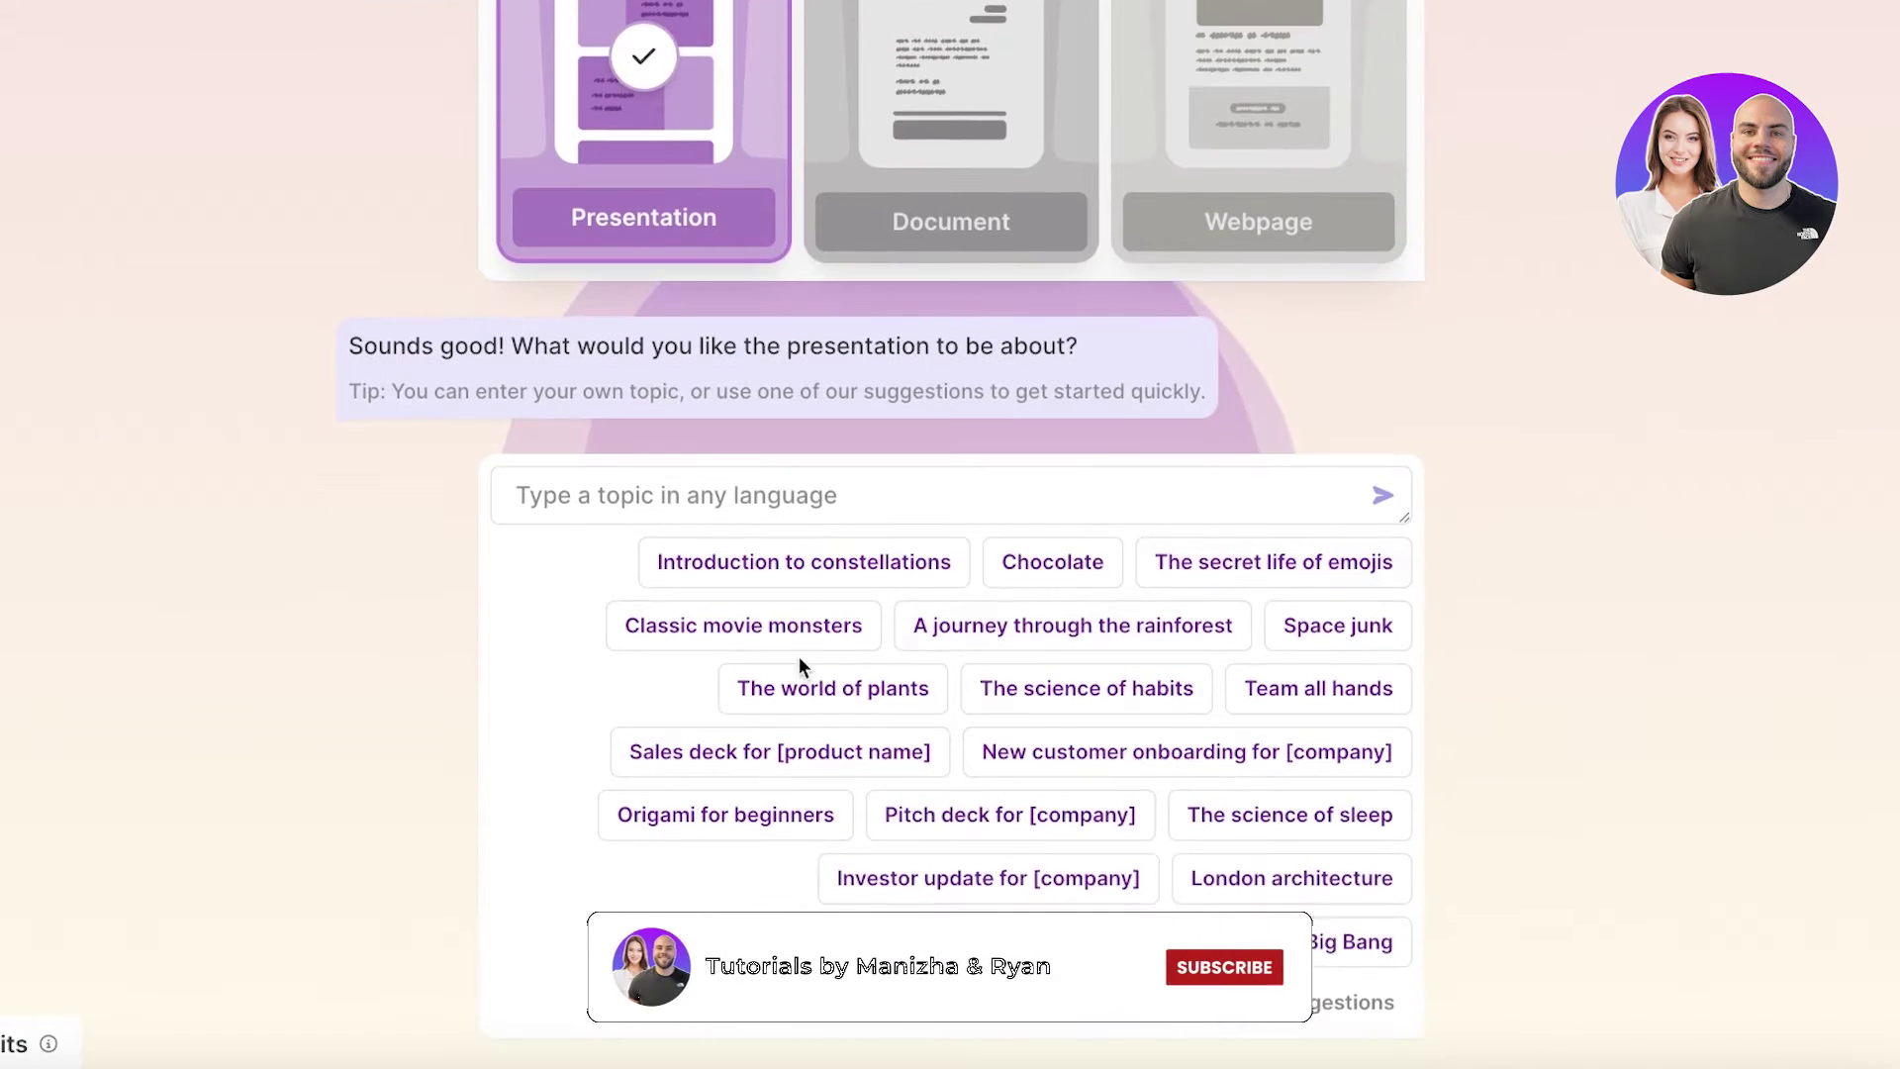
pyautogui.click(784, 473)
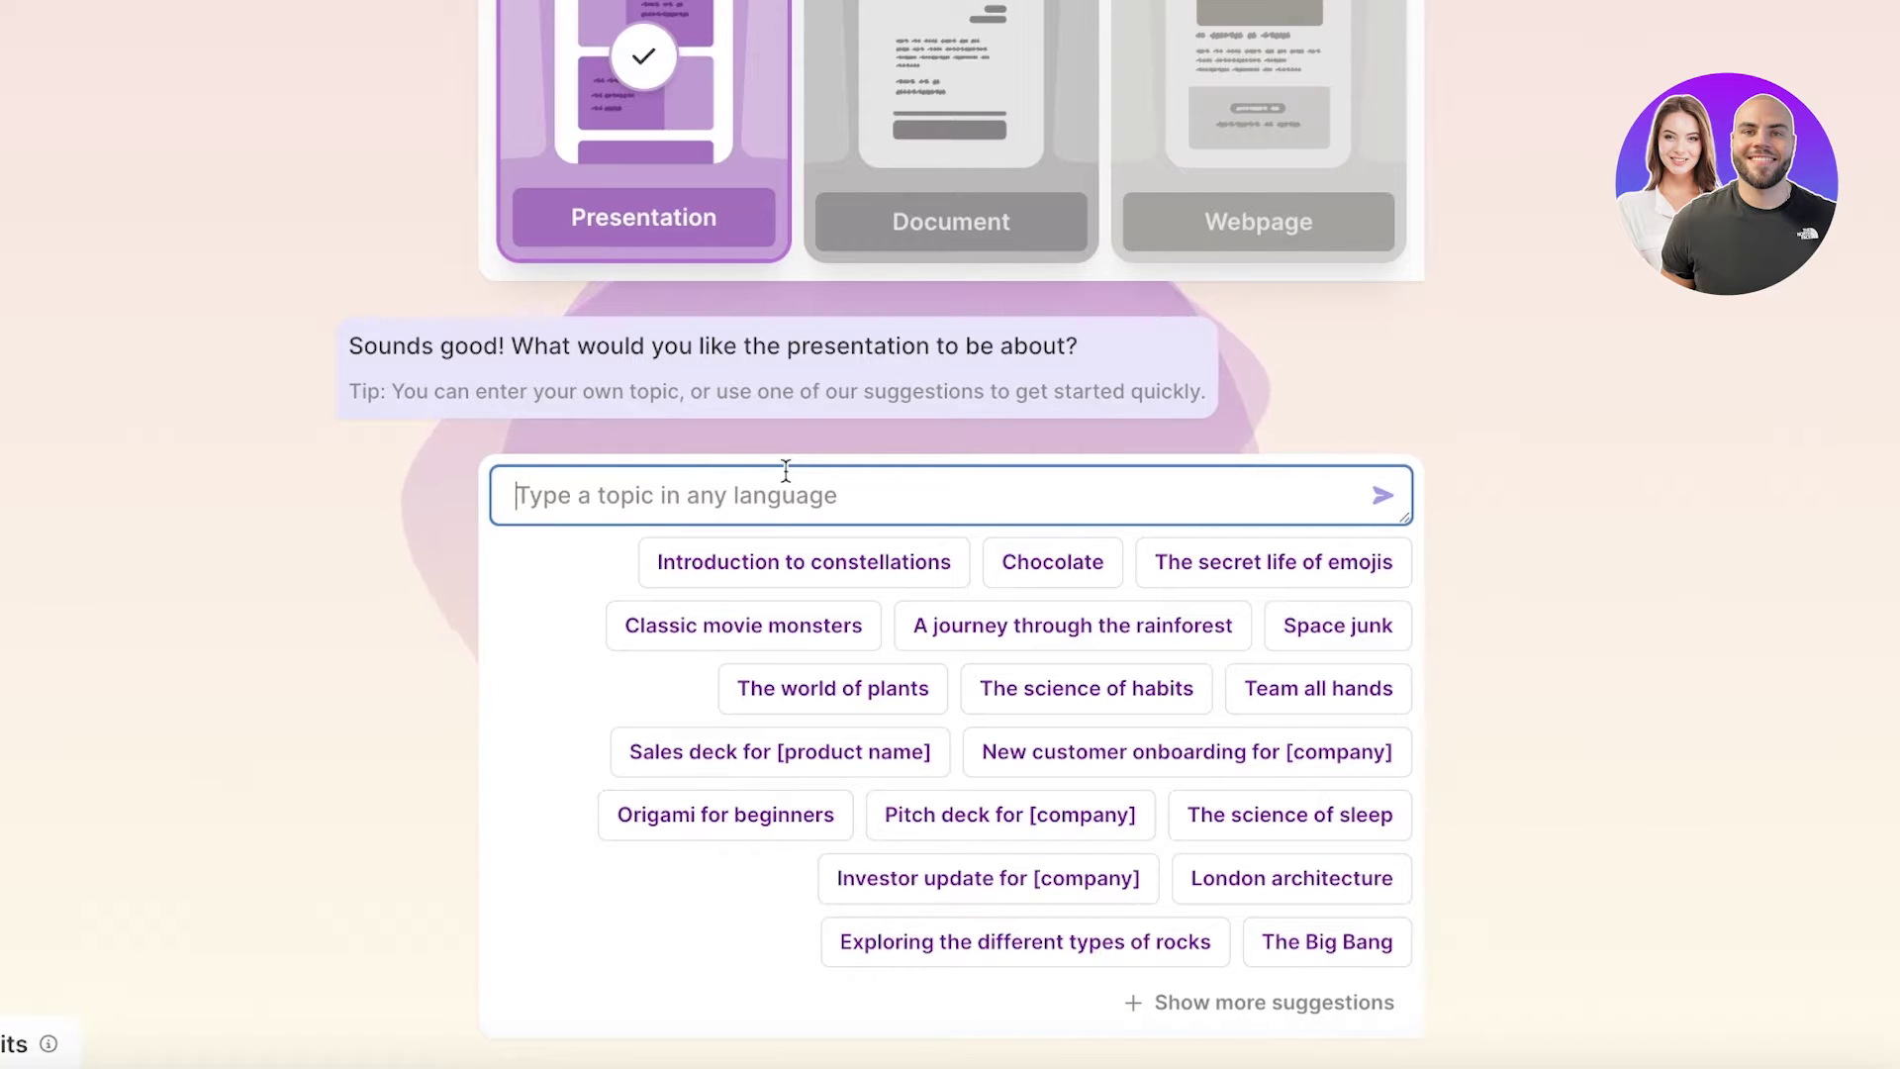
pyautogui.write('Psychological First Aid')
pyautogui.press('Return')
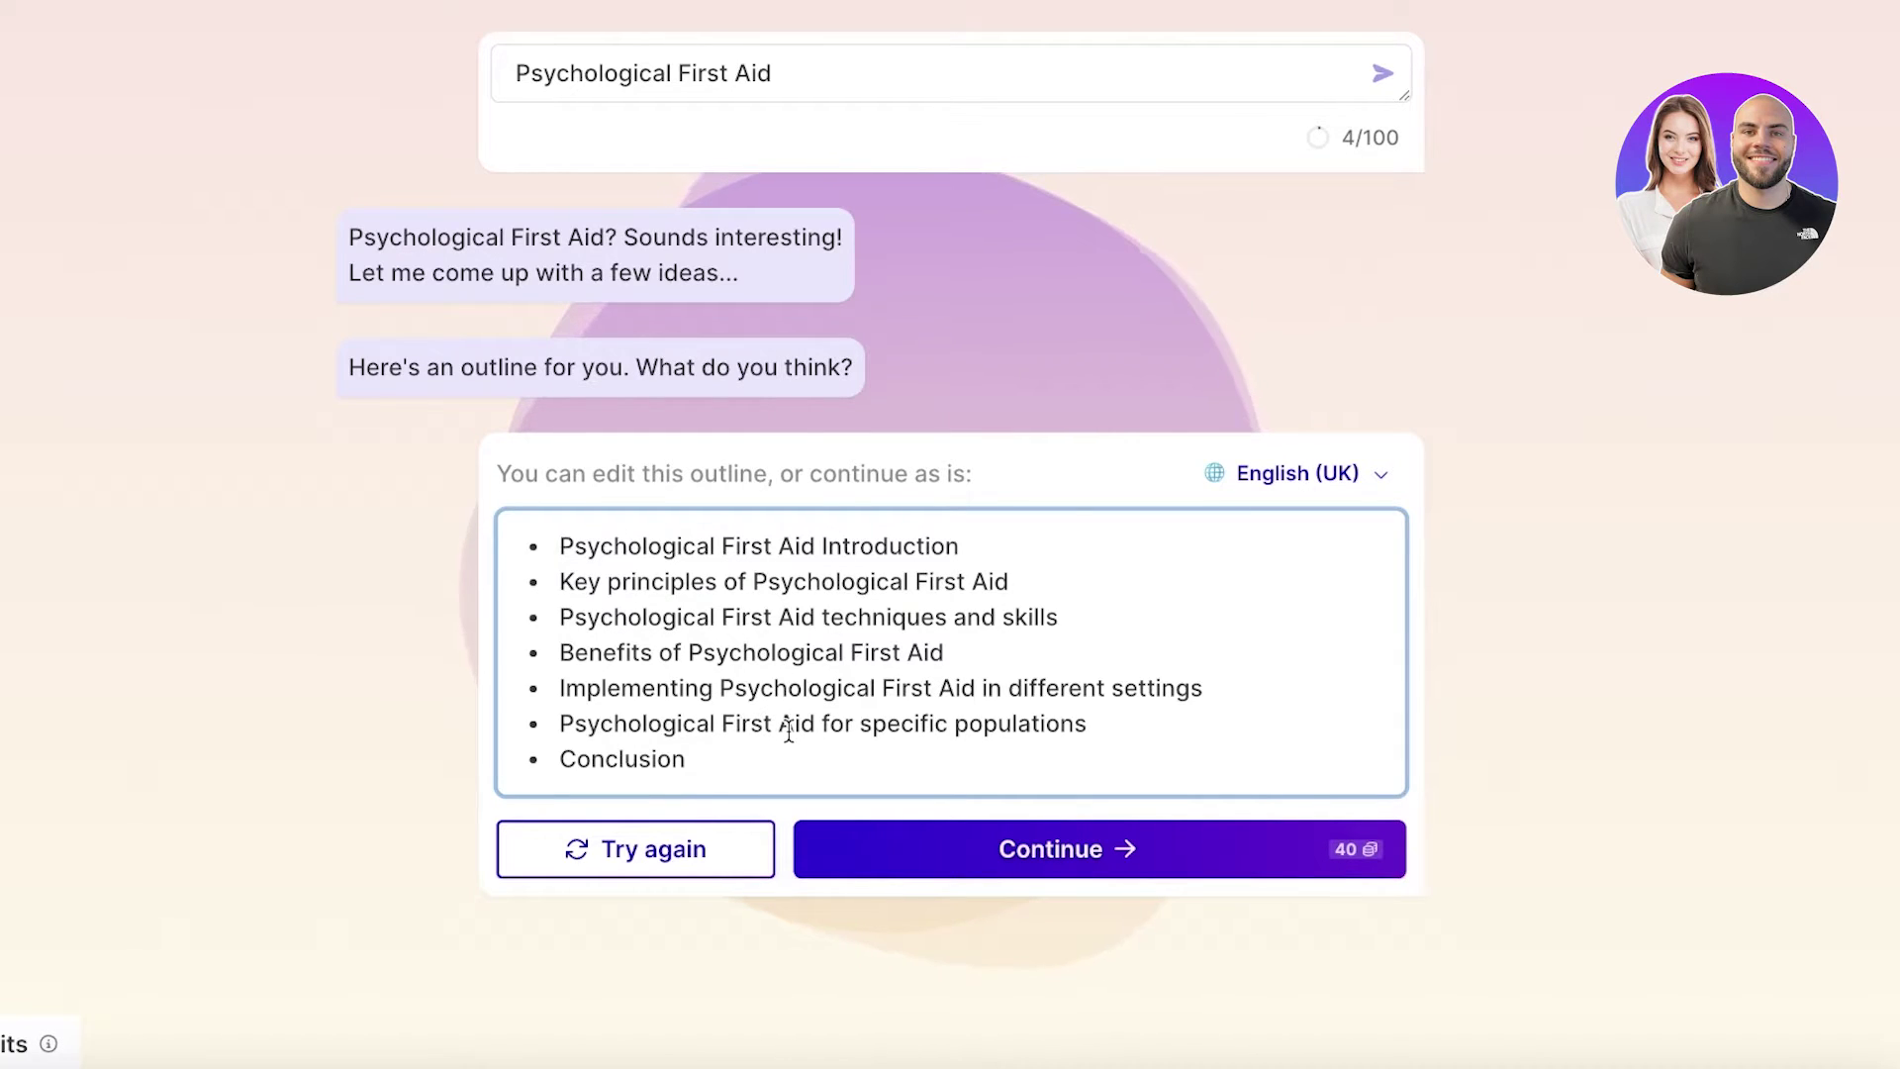
# Step: Regenerate the outline twice, reviewing the new seven points in between
pyautogui.click(670, 869)
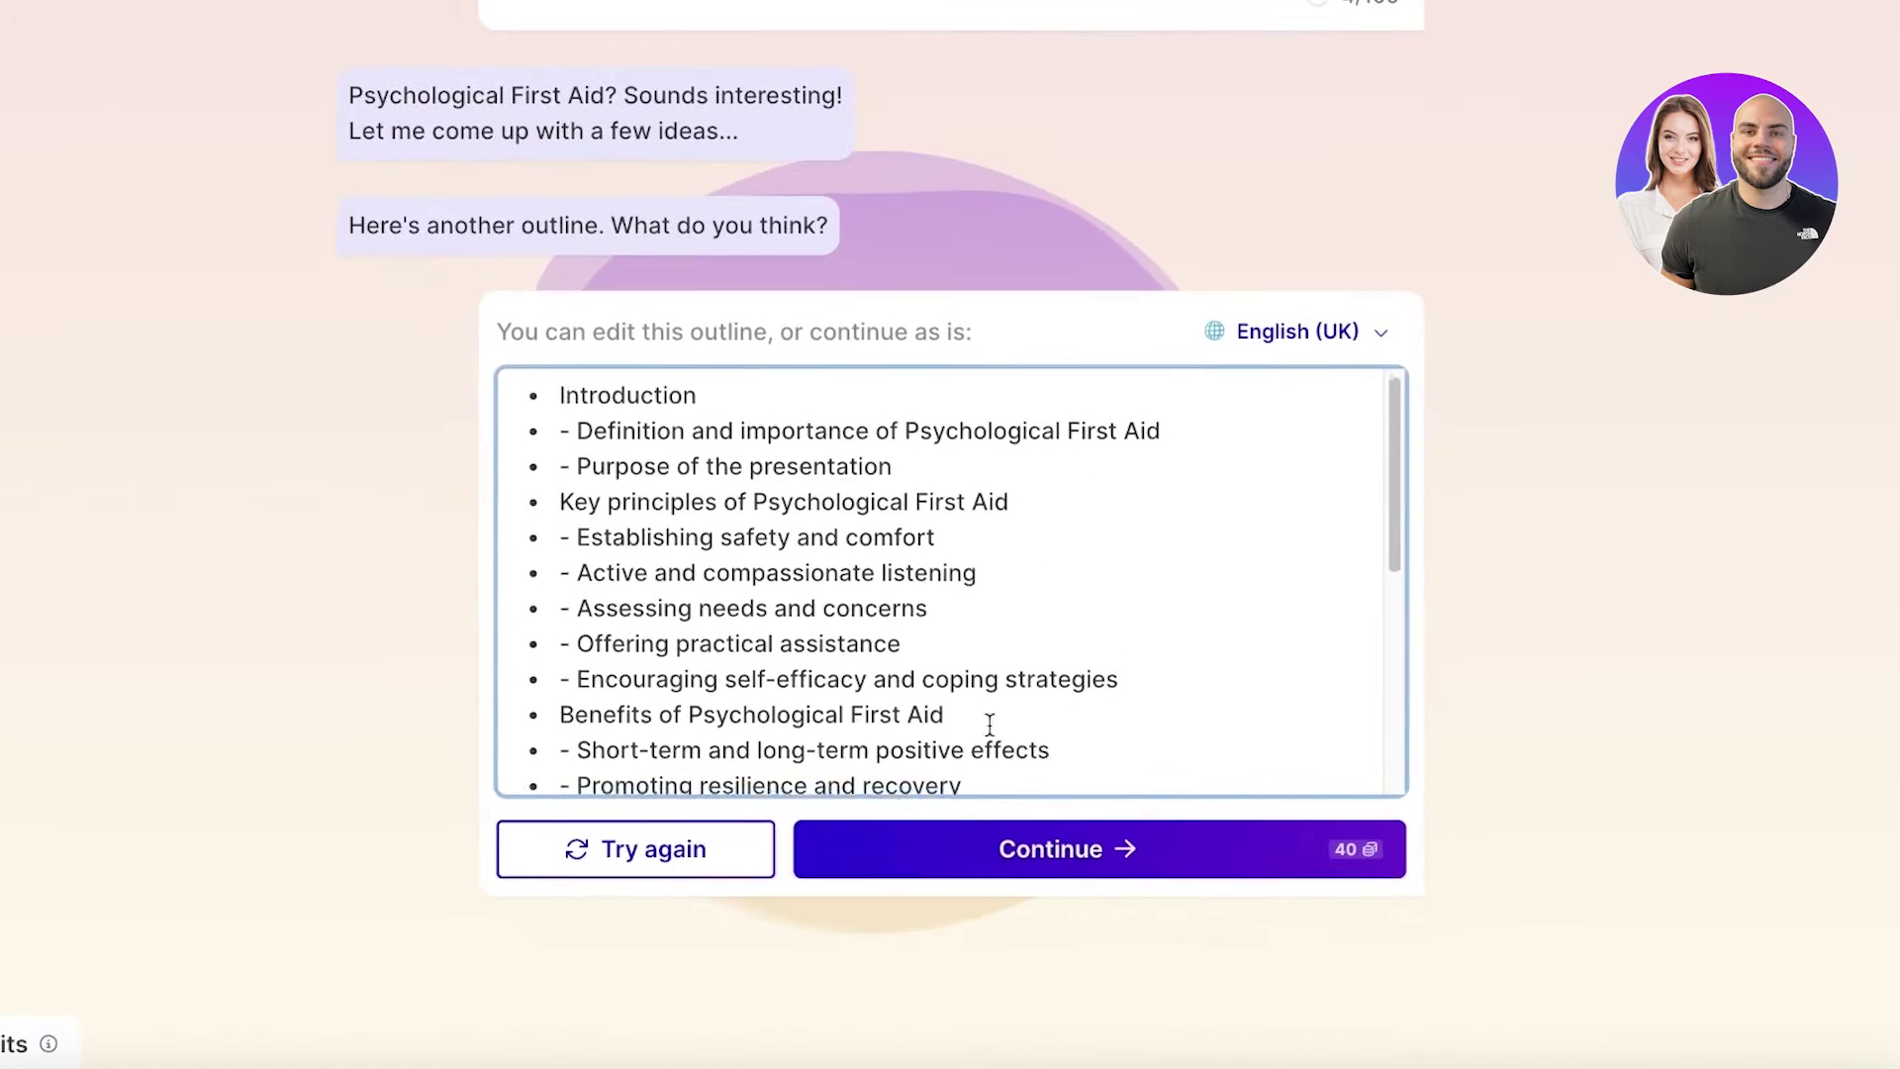
pyautogui.scroll(-2, 864, 690)
pyautogui.scroll(-4, 856, 708)
pyautogui.scroll(5, 752, 500)
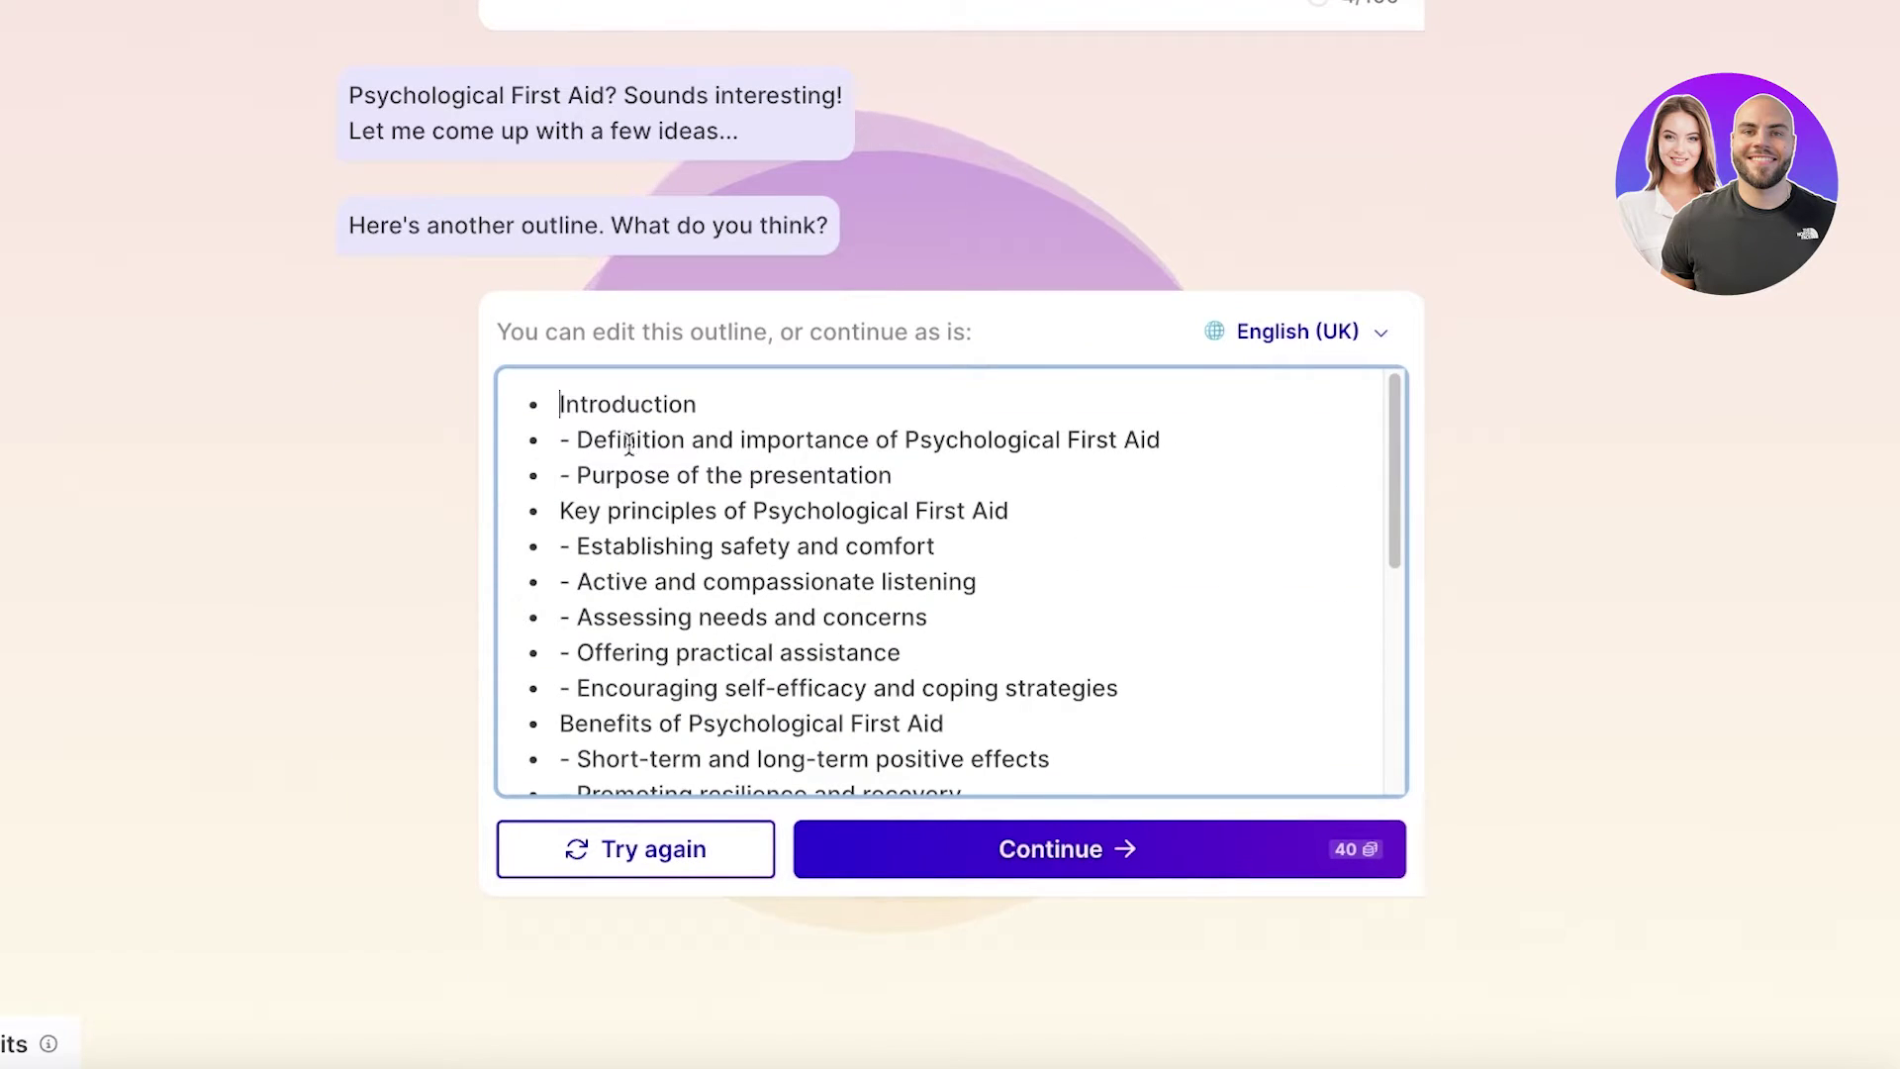
pyautogui.scroll(-5, 957, 458)
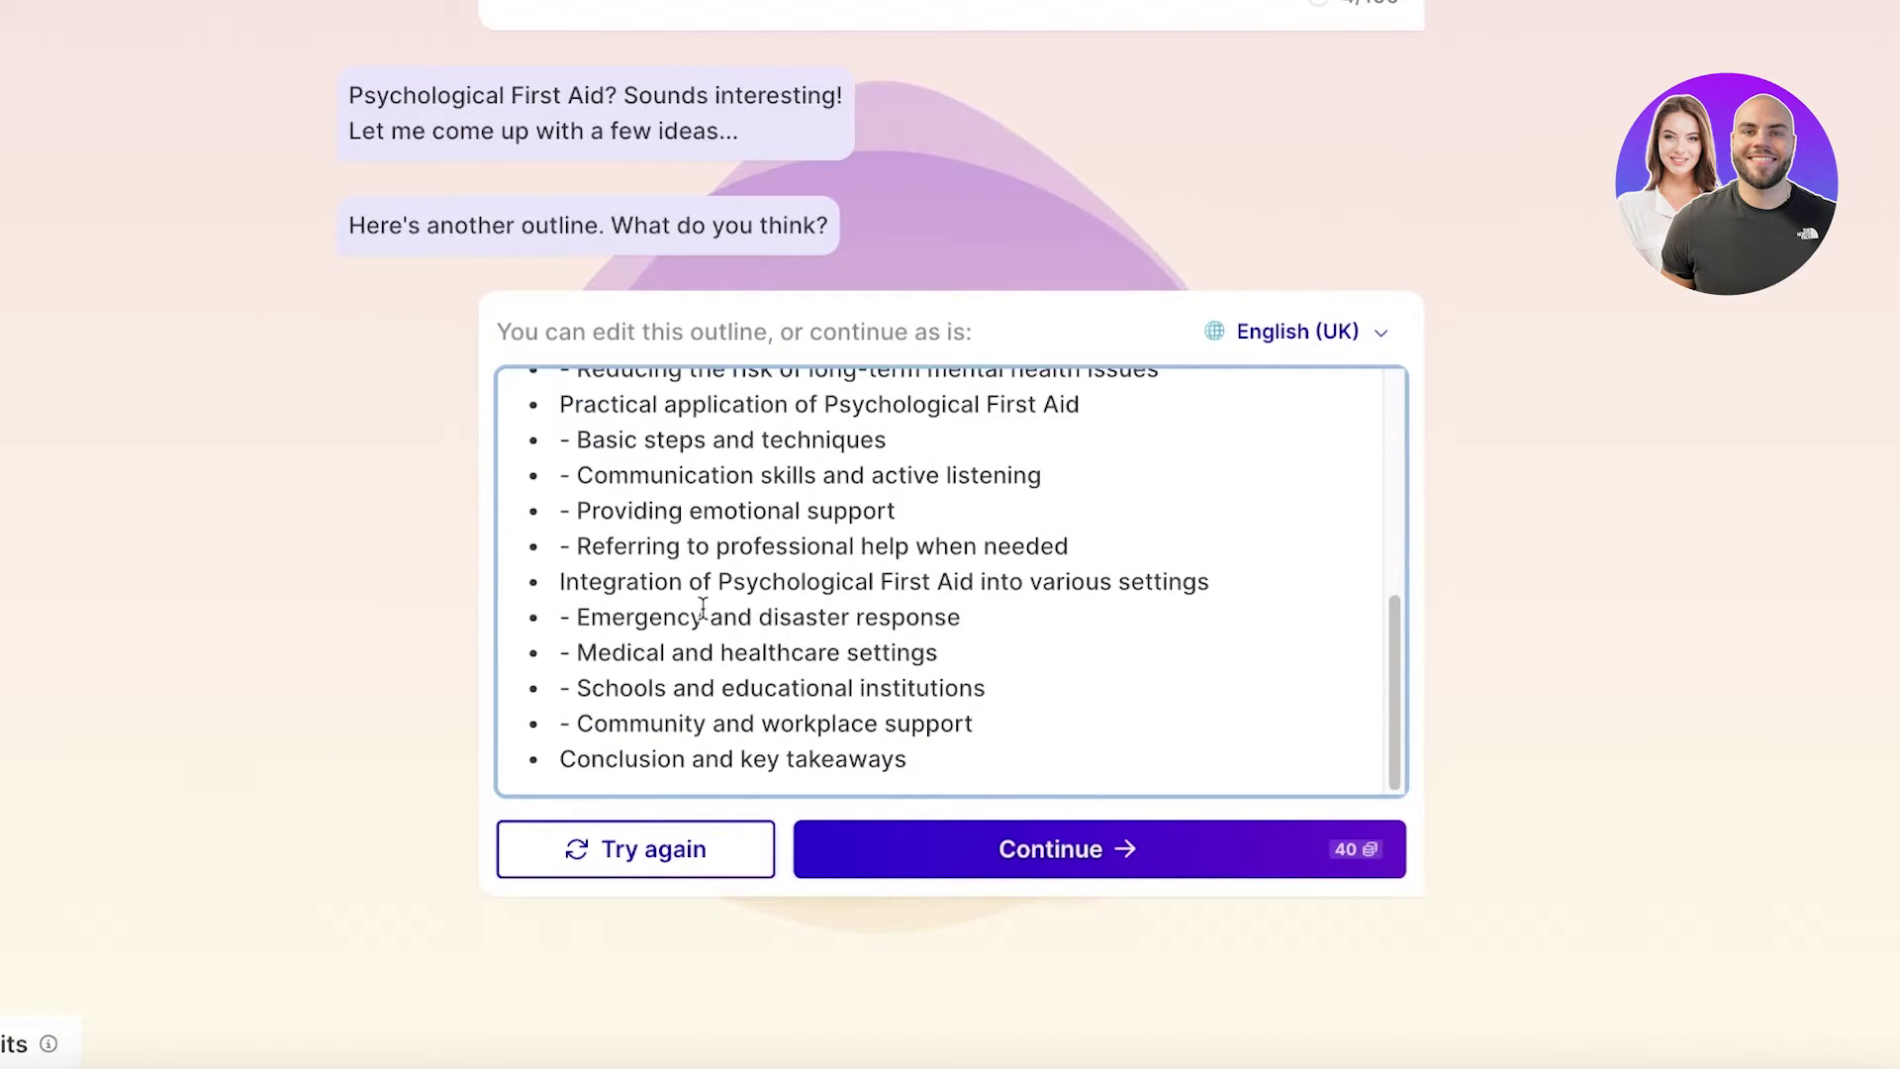
pyautogui.scroll(4, 721, 601)
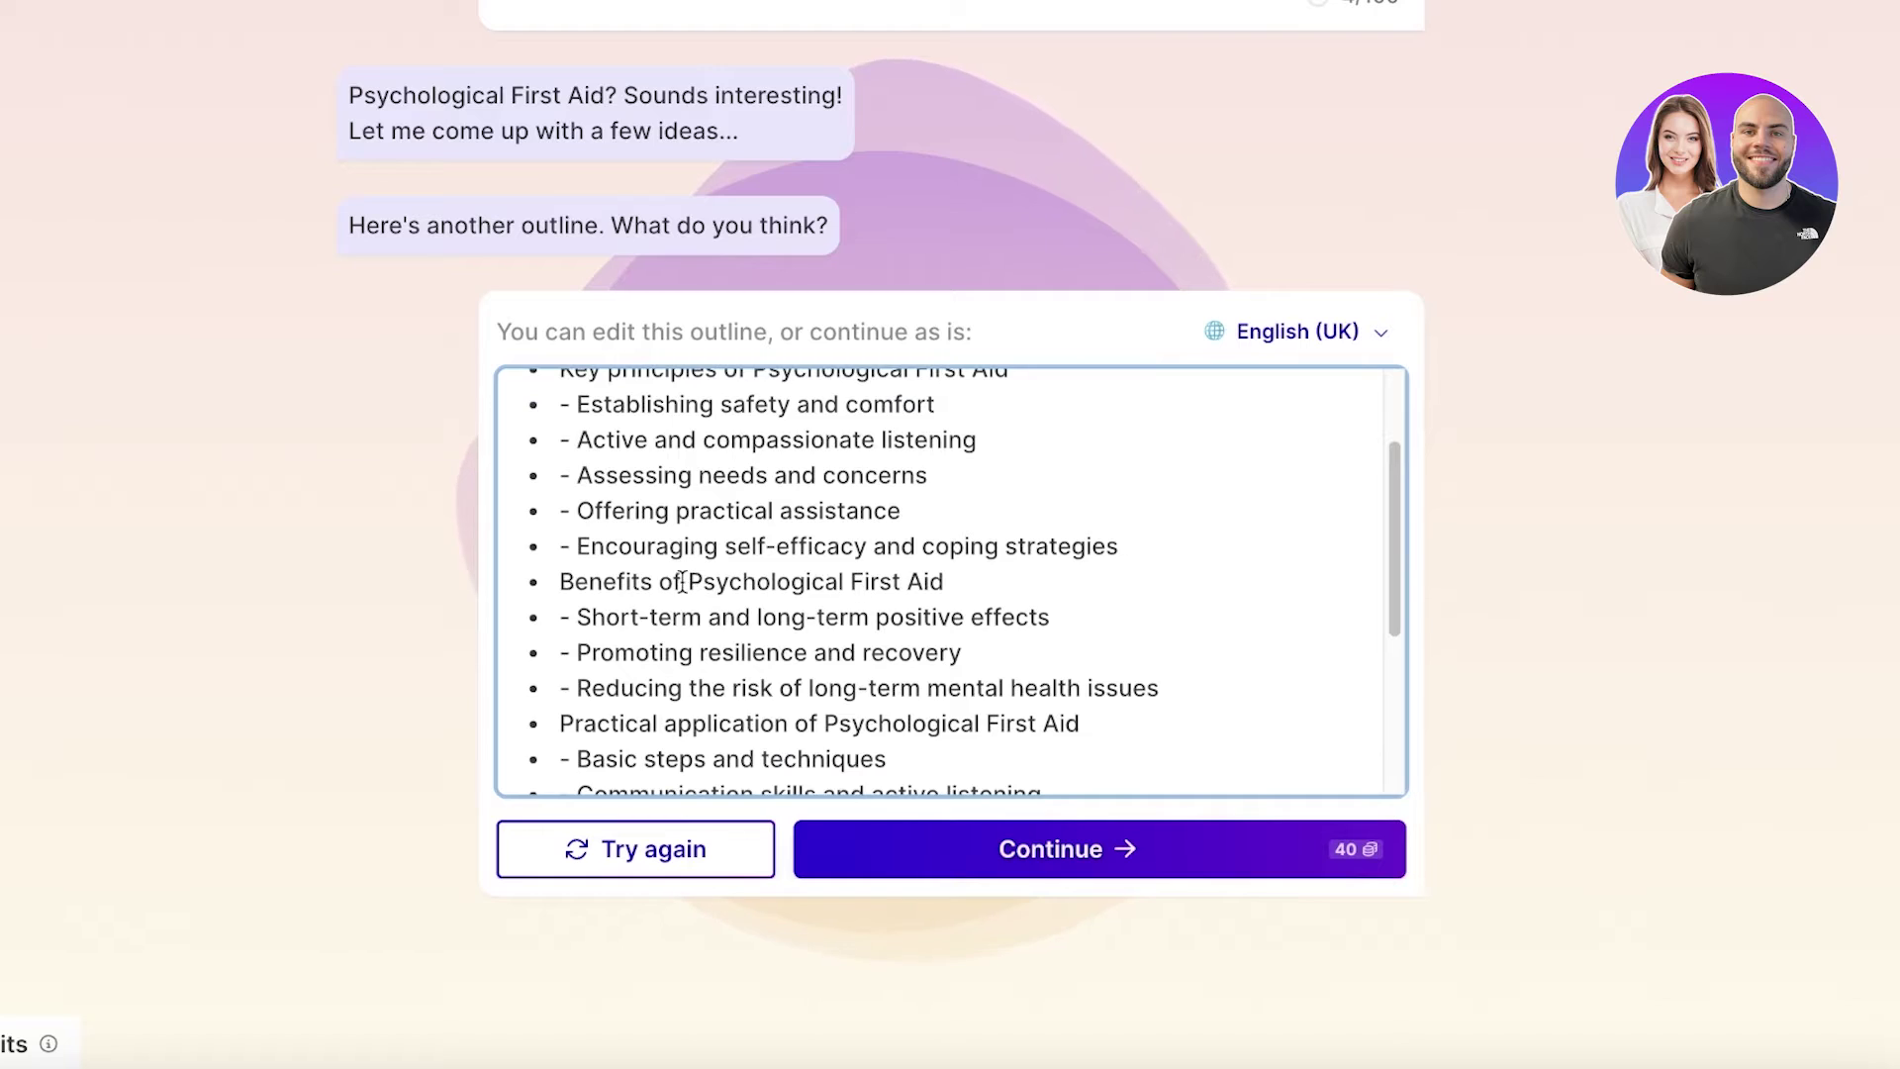
pyautogui.scroll(1, 682, 584)
pyautogui.scroll(1, 682, 584)
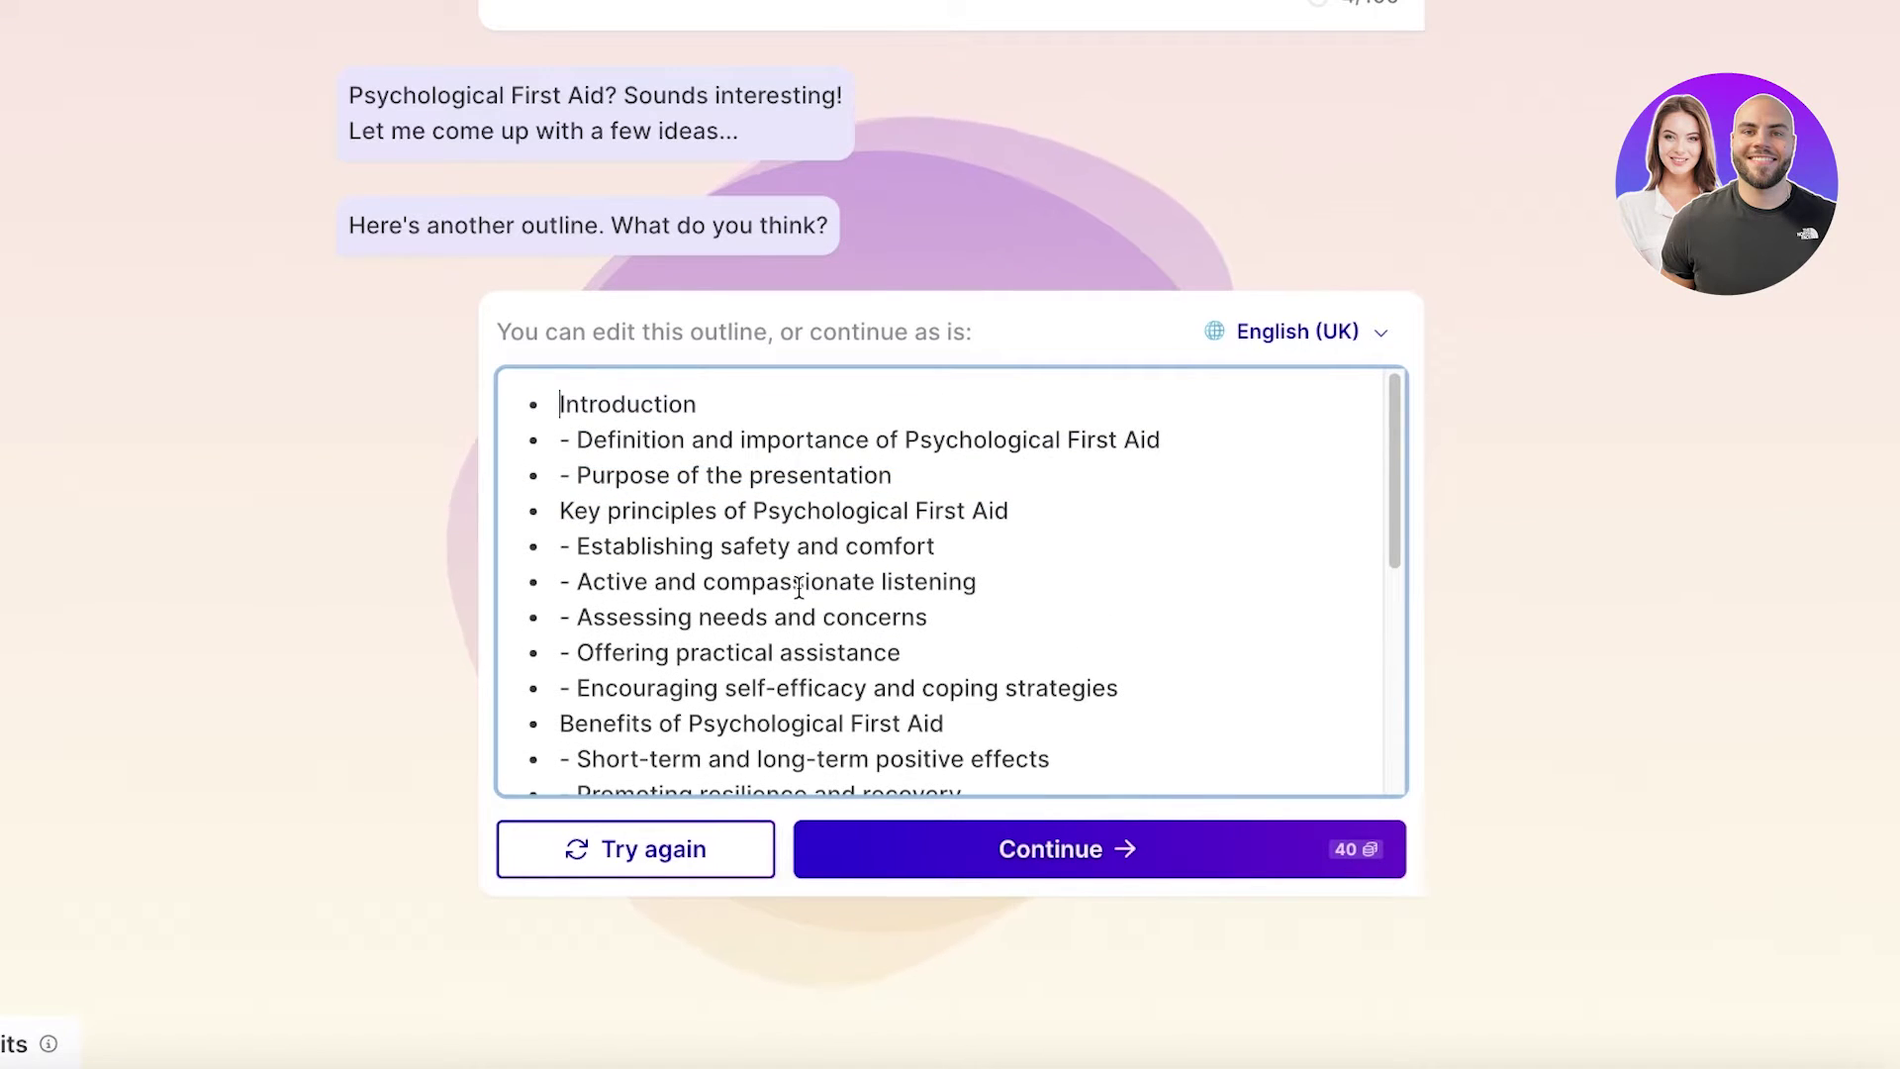
pyautogui.scroll(-5, 809, 601)
pyautogui.click(566, 847)
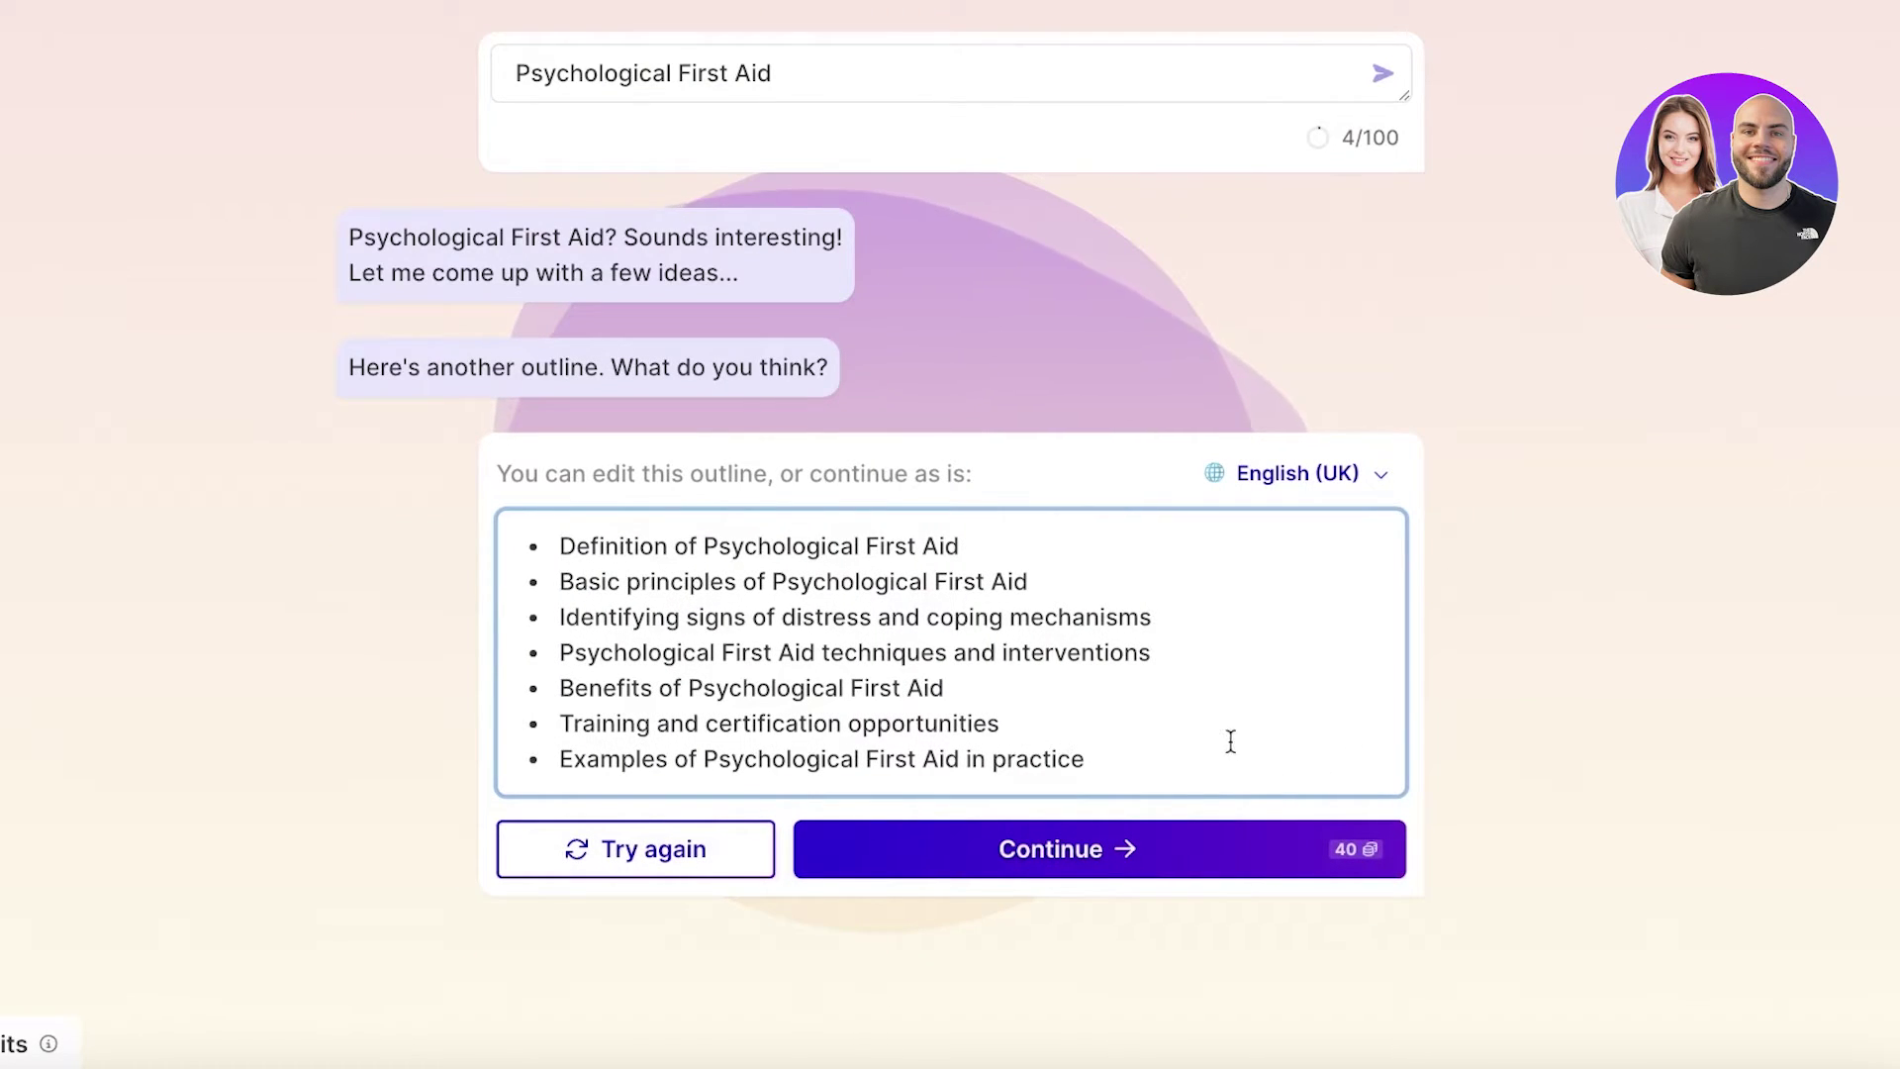
# Step: Add 'Techniques to relax during a crisis' as a new outline point after the fourth
pyautogui.click(1230, 660)
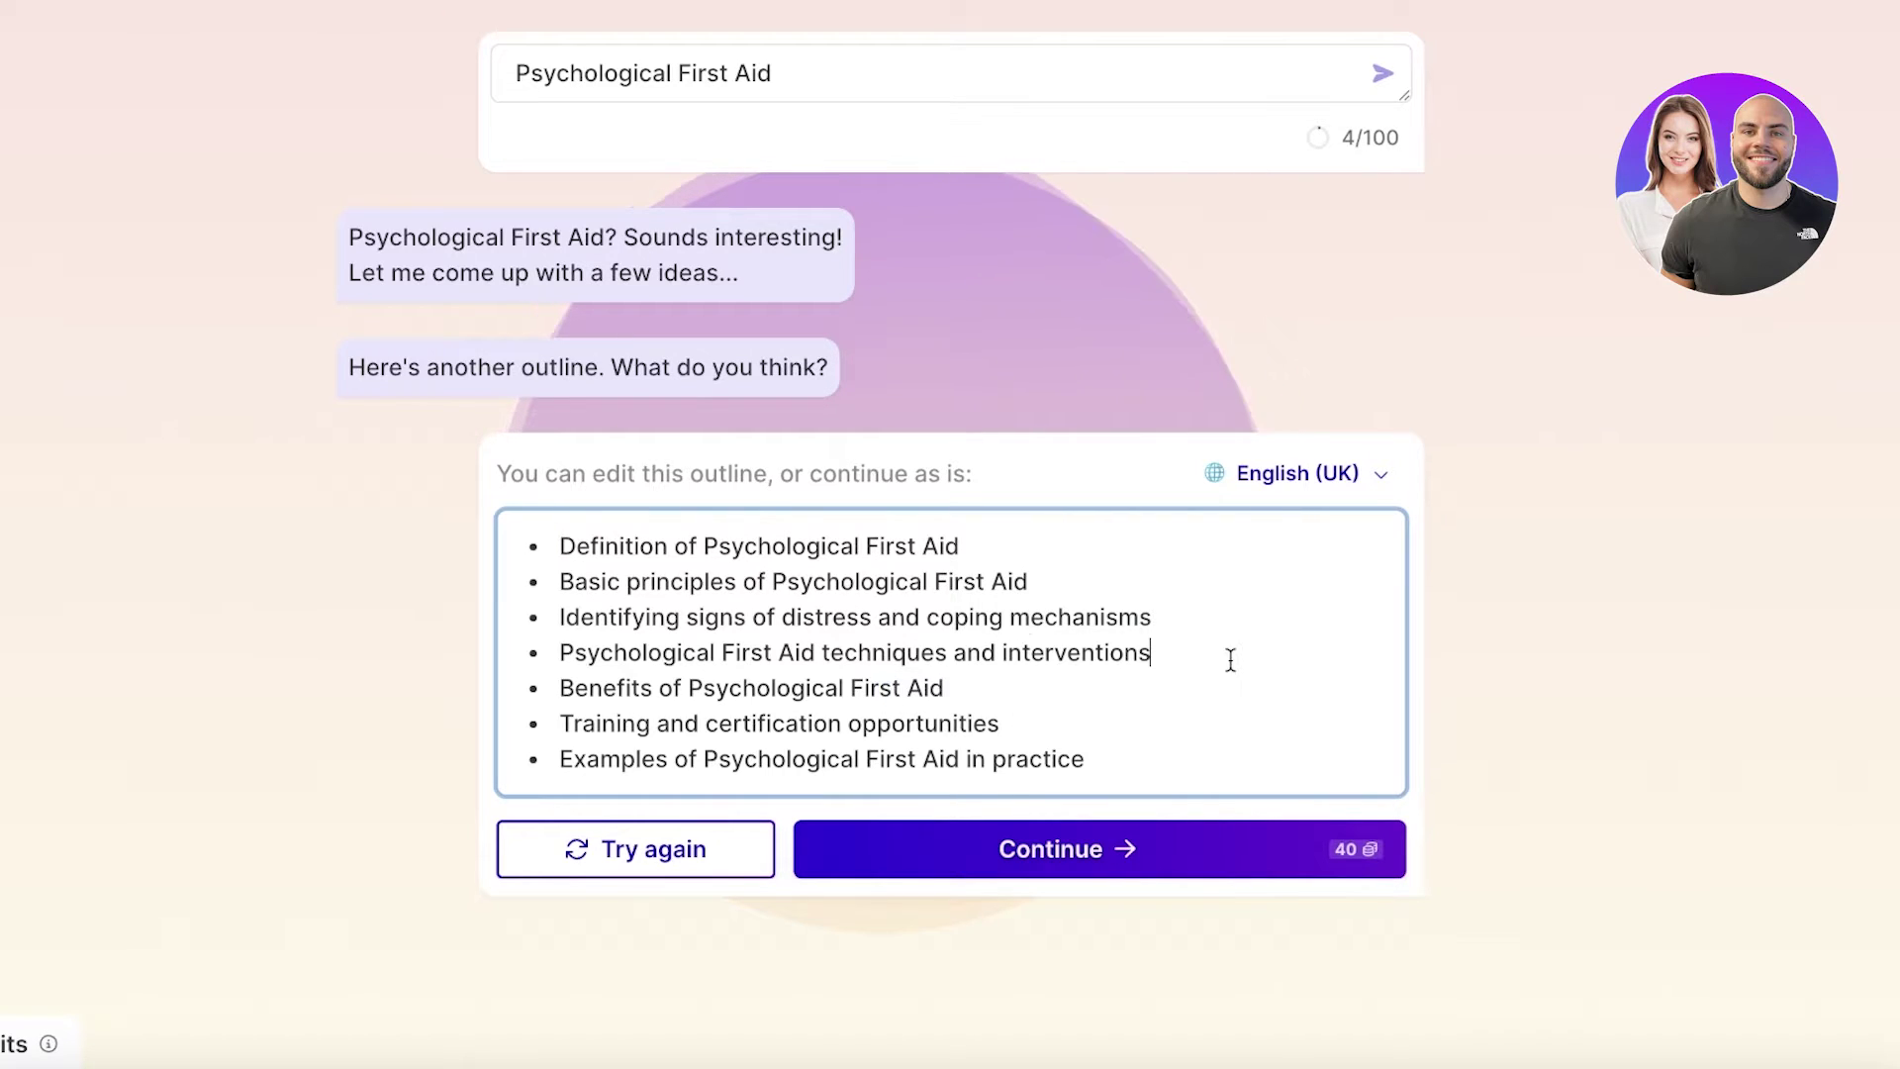
pyautogui.press('Return')
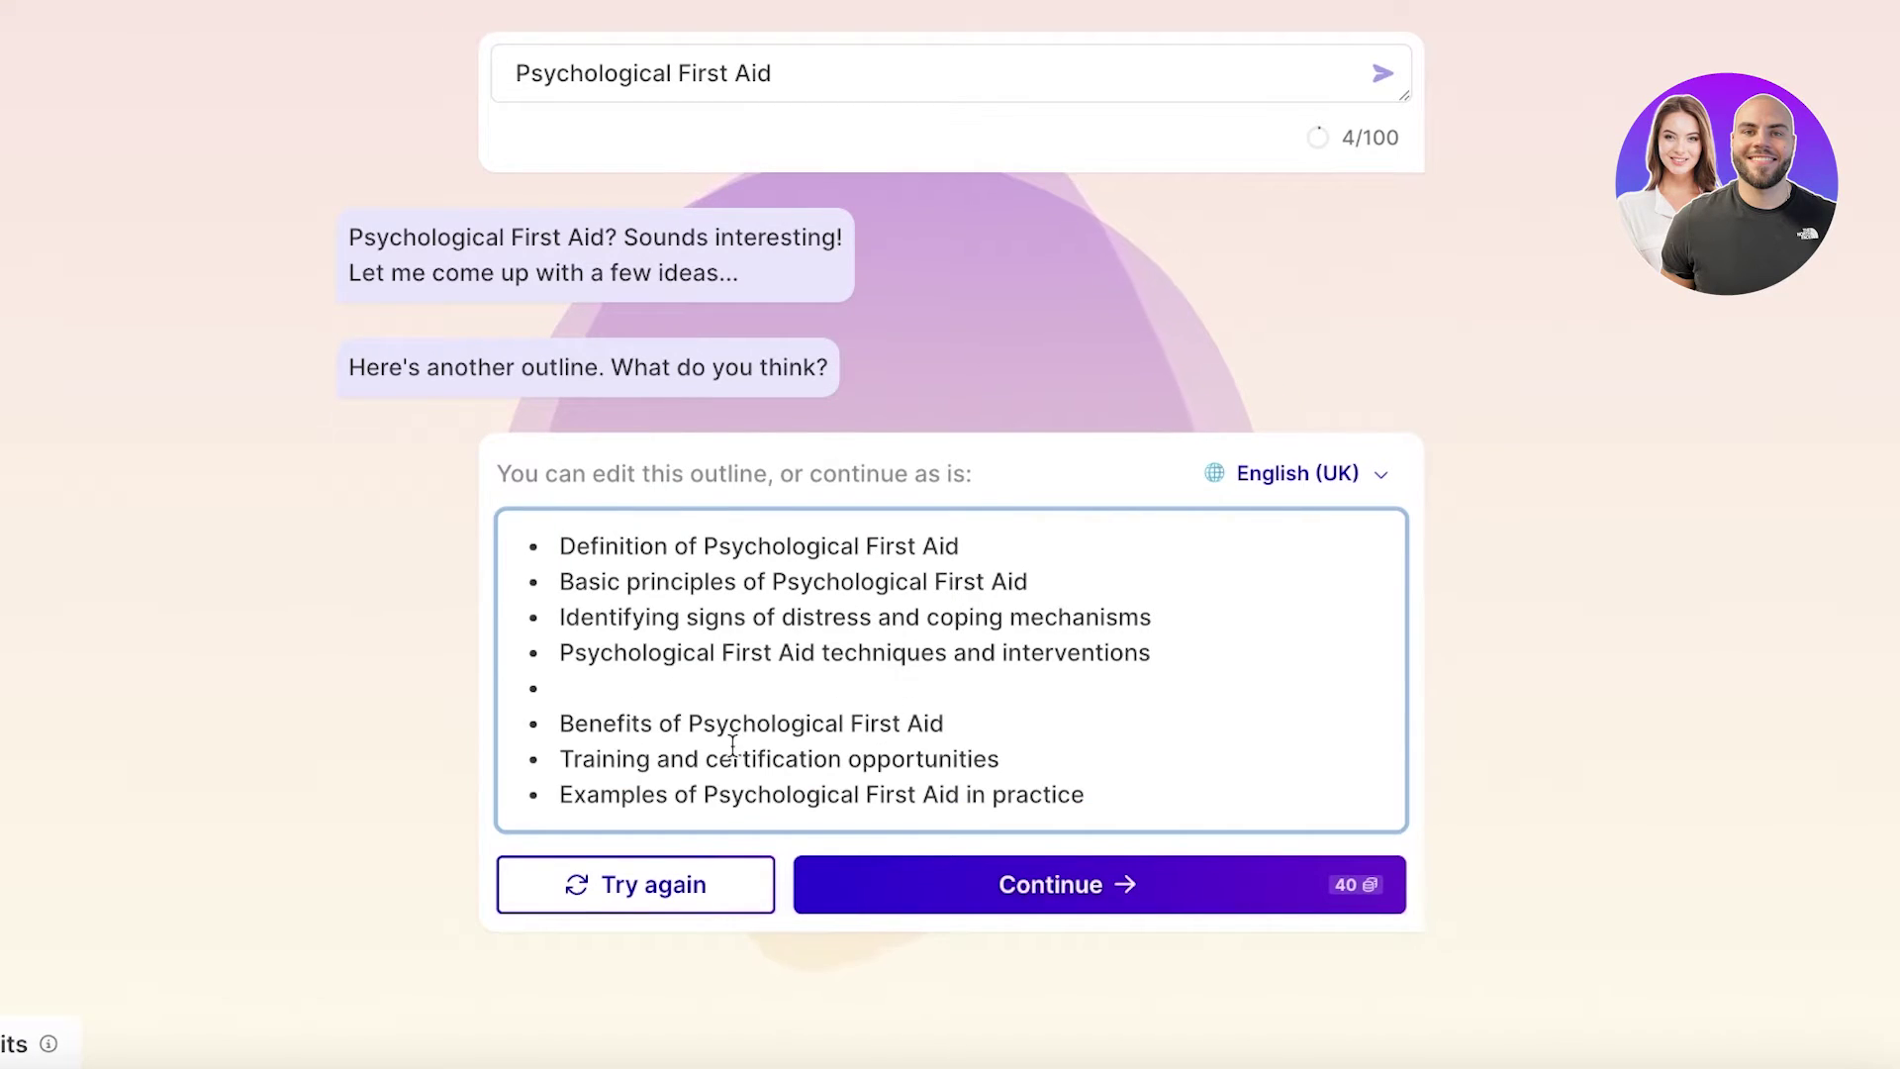
pyautogui.write('Techniques to relax during')
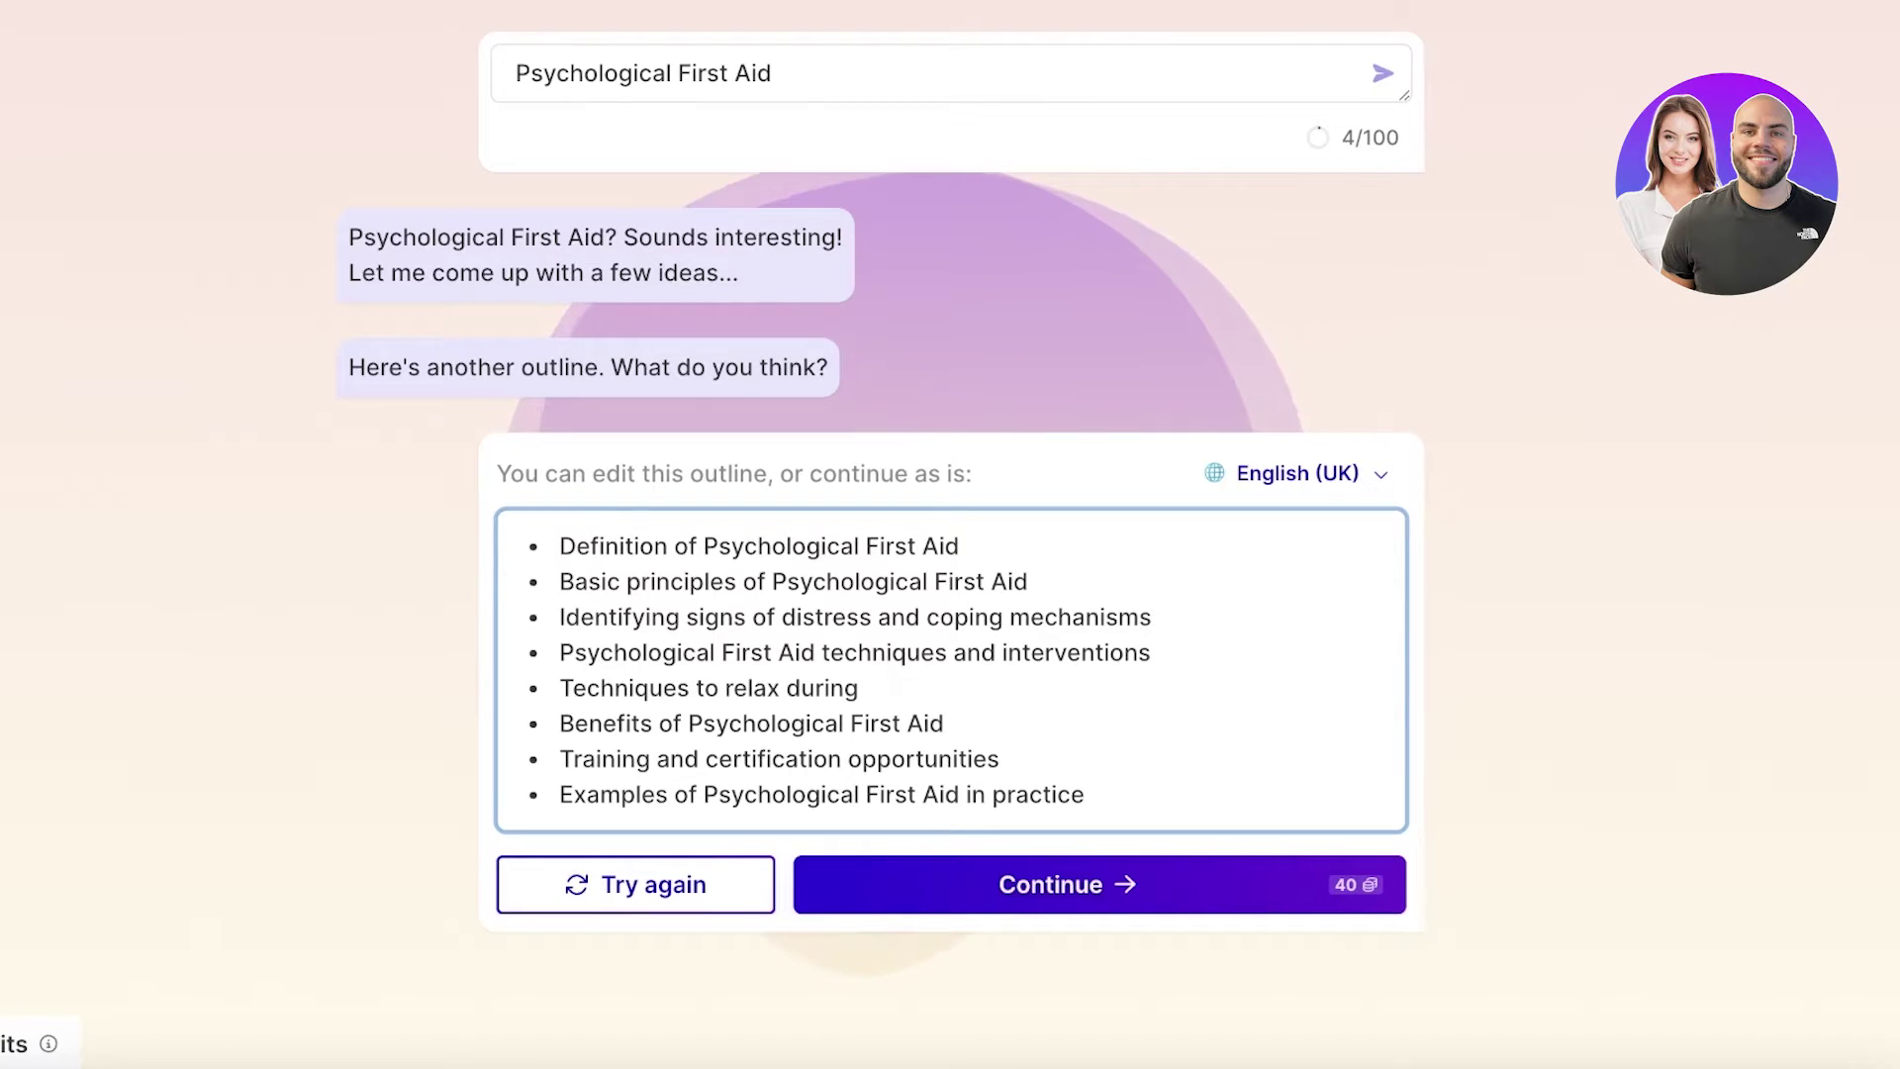
pyautogui.write(' a crisis')
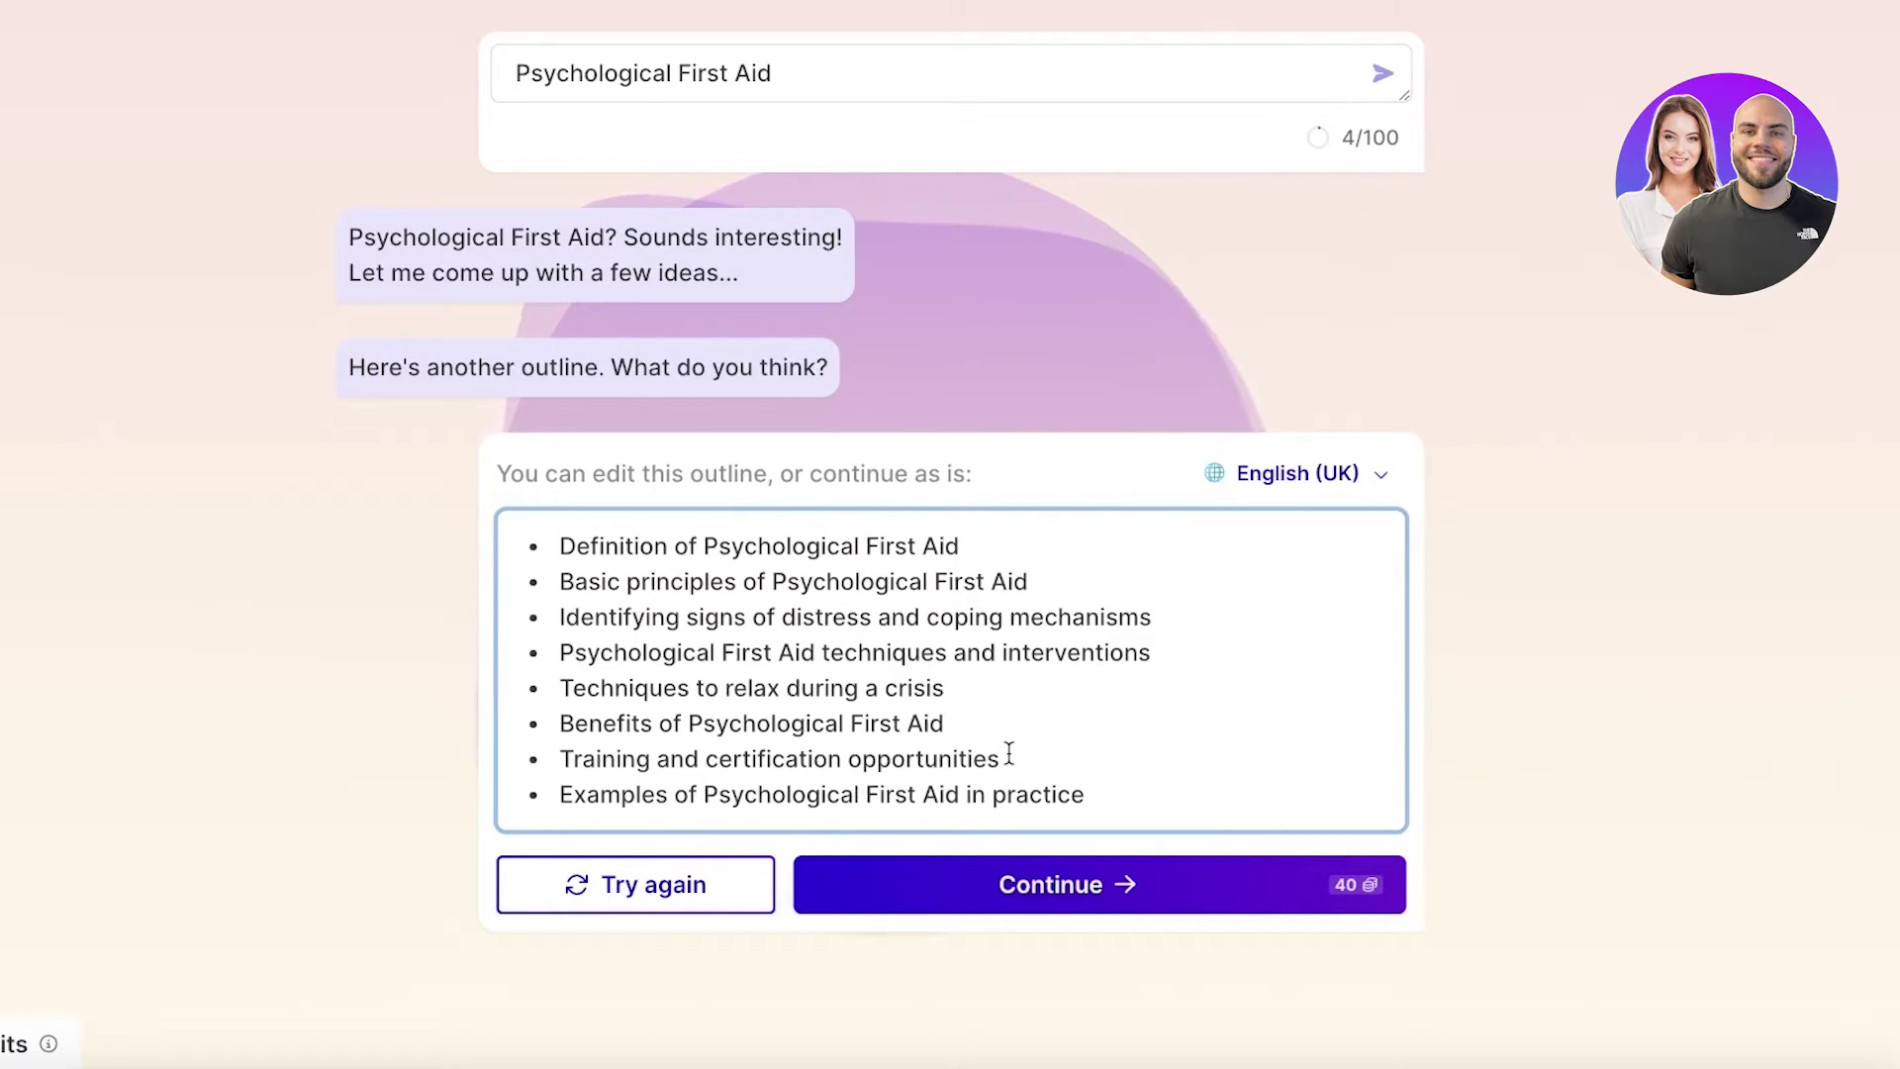
# Step: Delete the Training and certification opportunities point and accept the outline
pyautogui.tripleClick(578, 761)
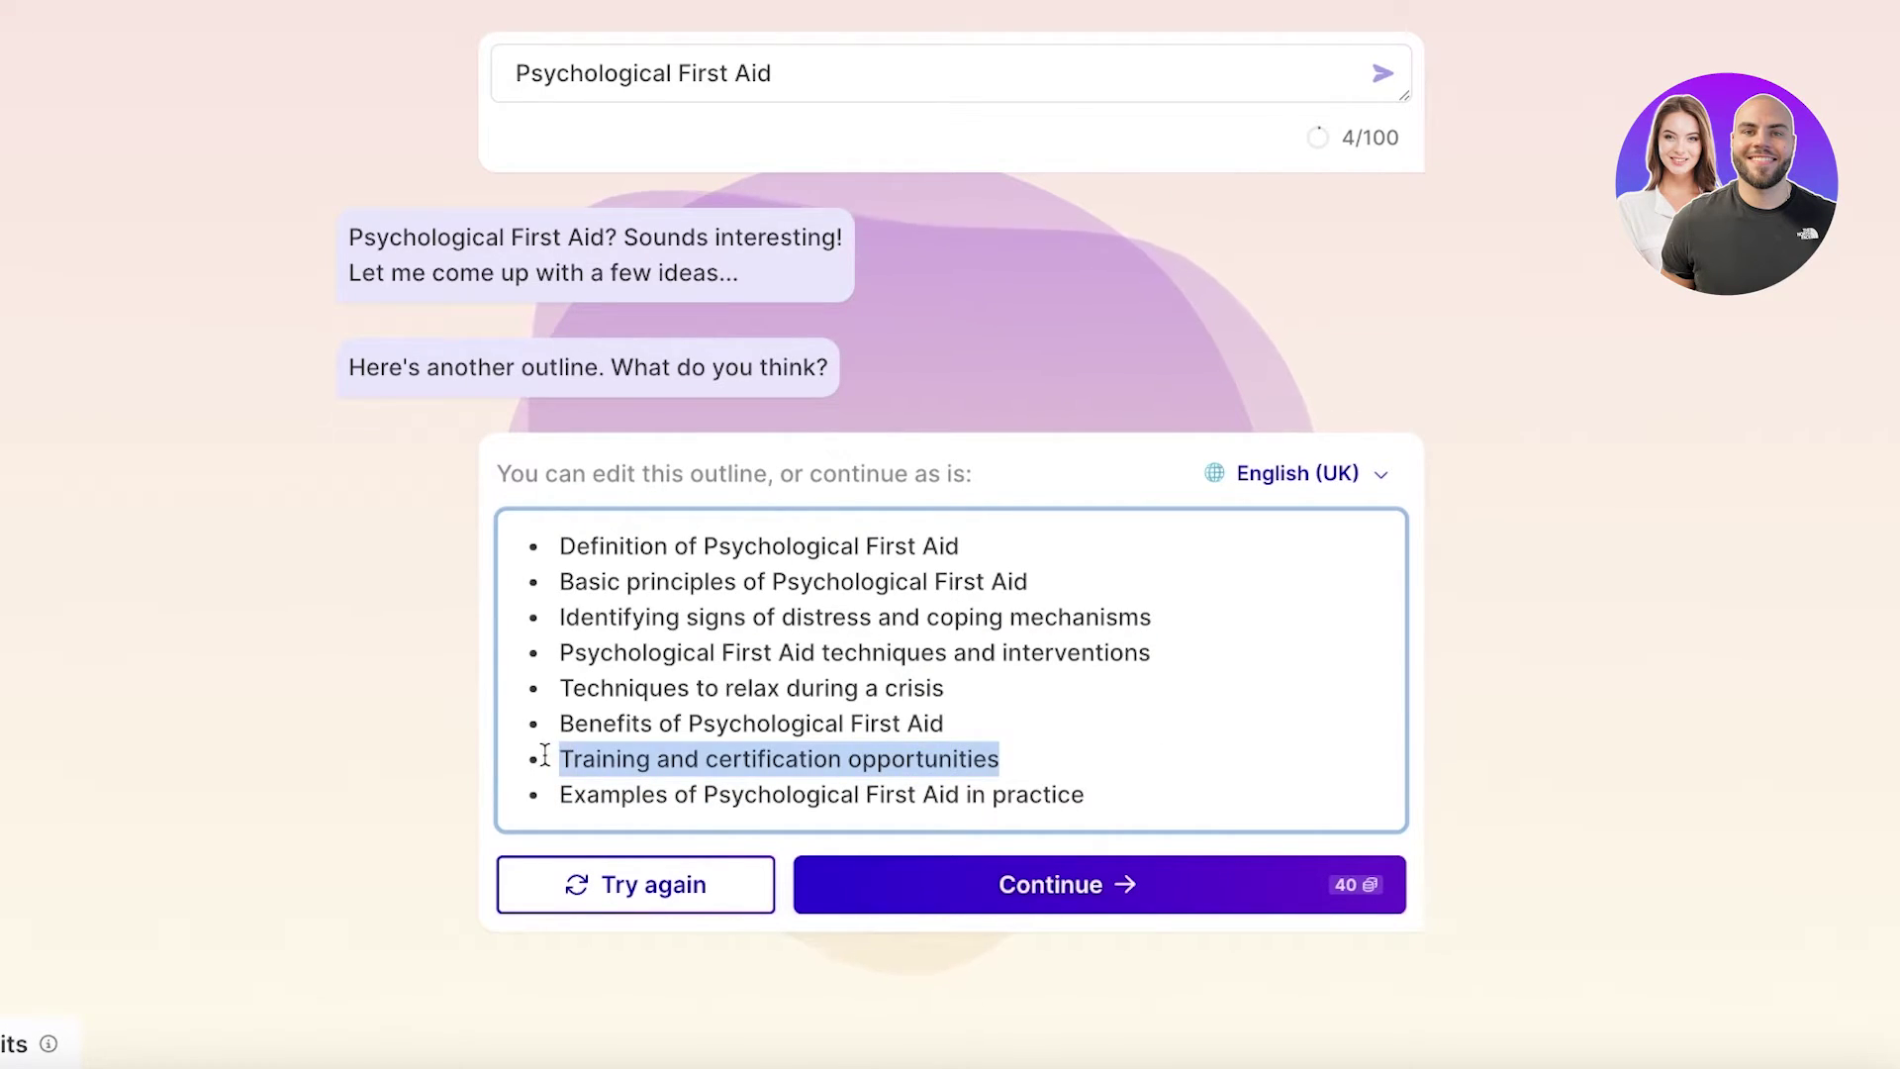
pyautogui.press('BackSpace')
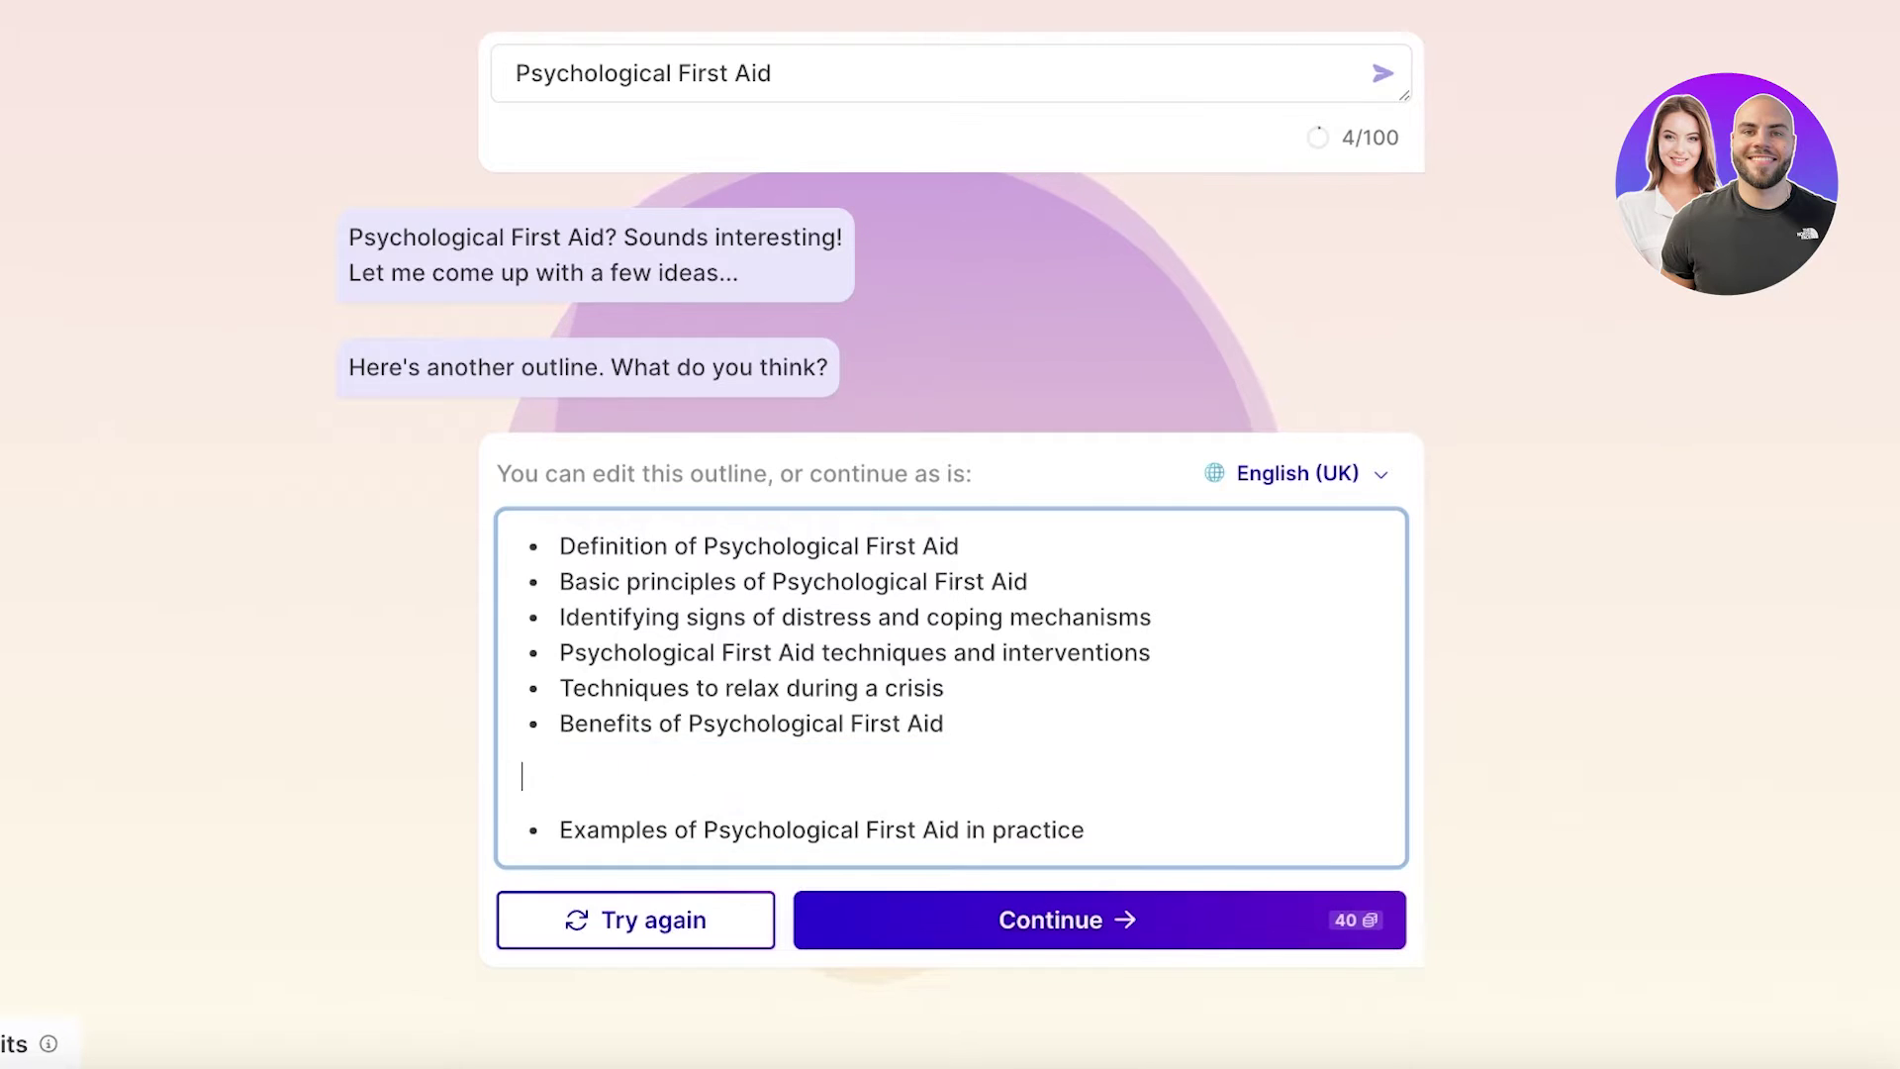
pyautogui.press('BackSpace')
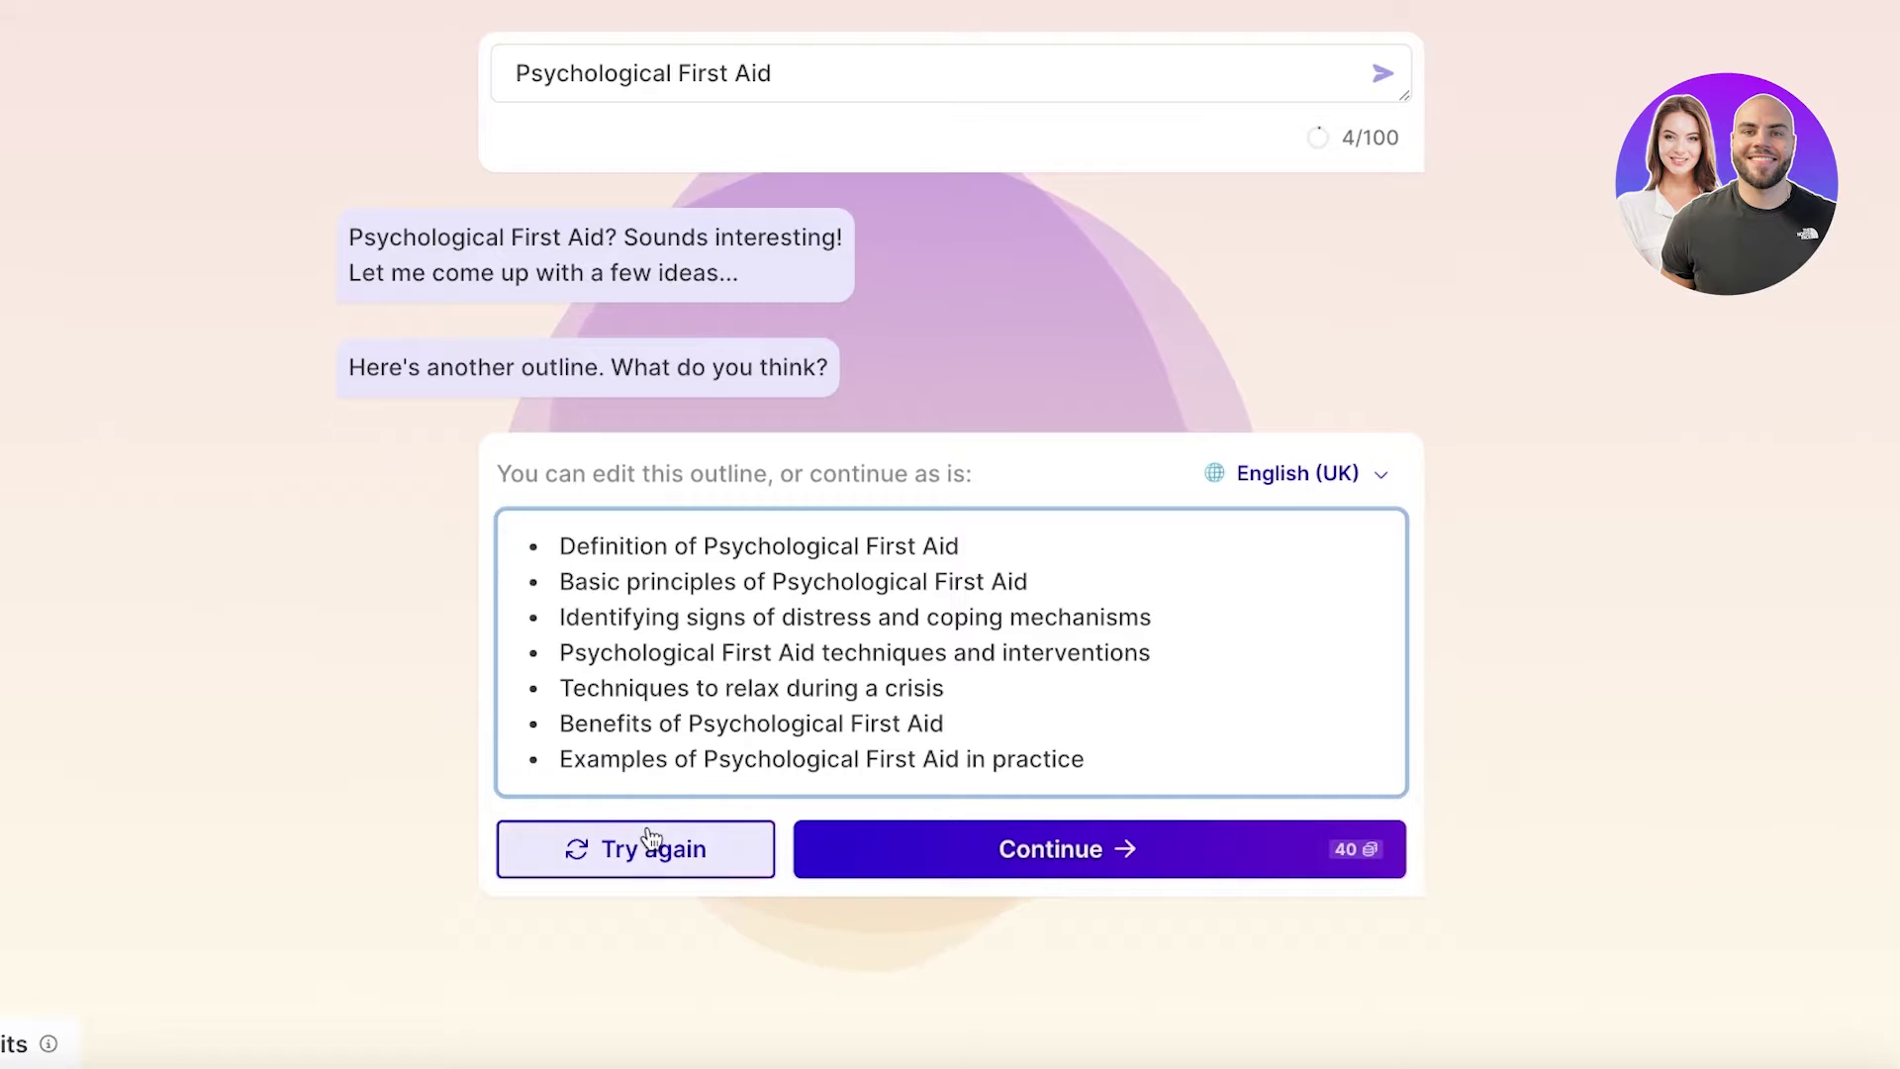
pyautogui.click(969, 859)
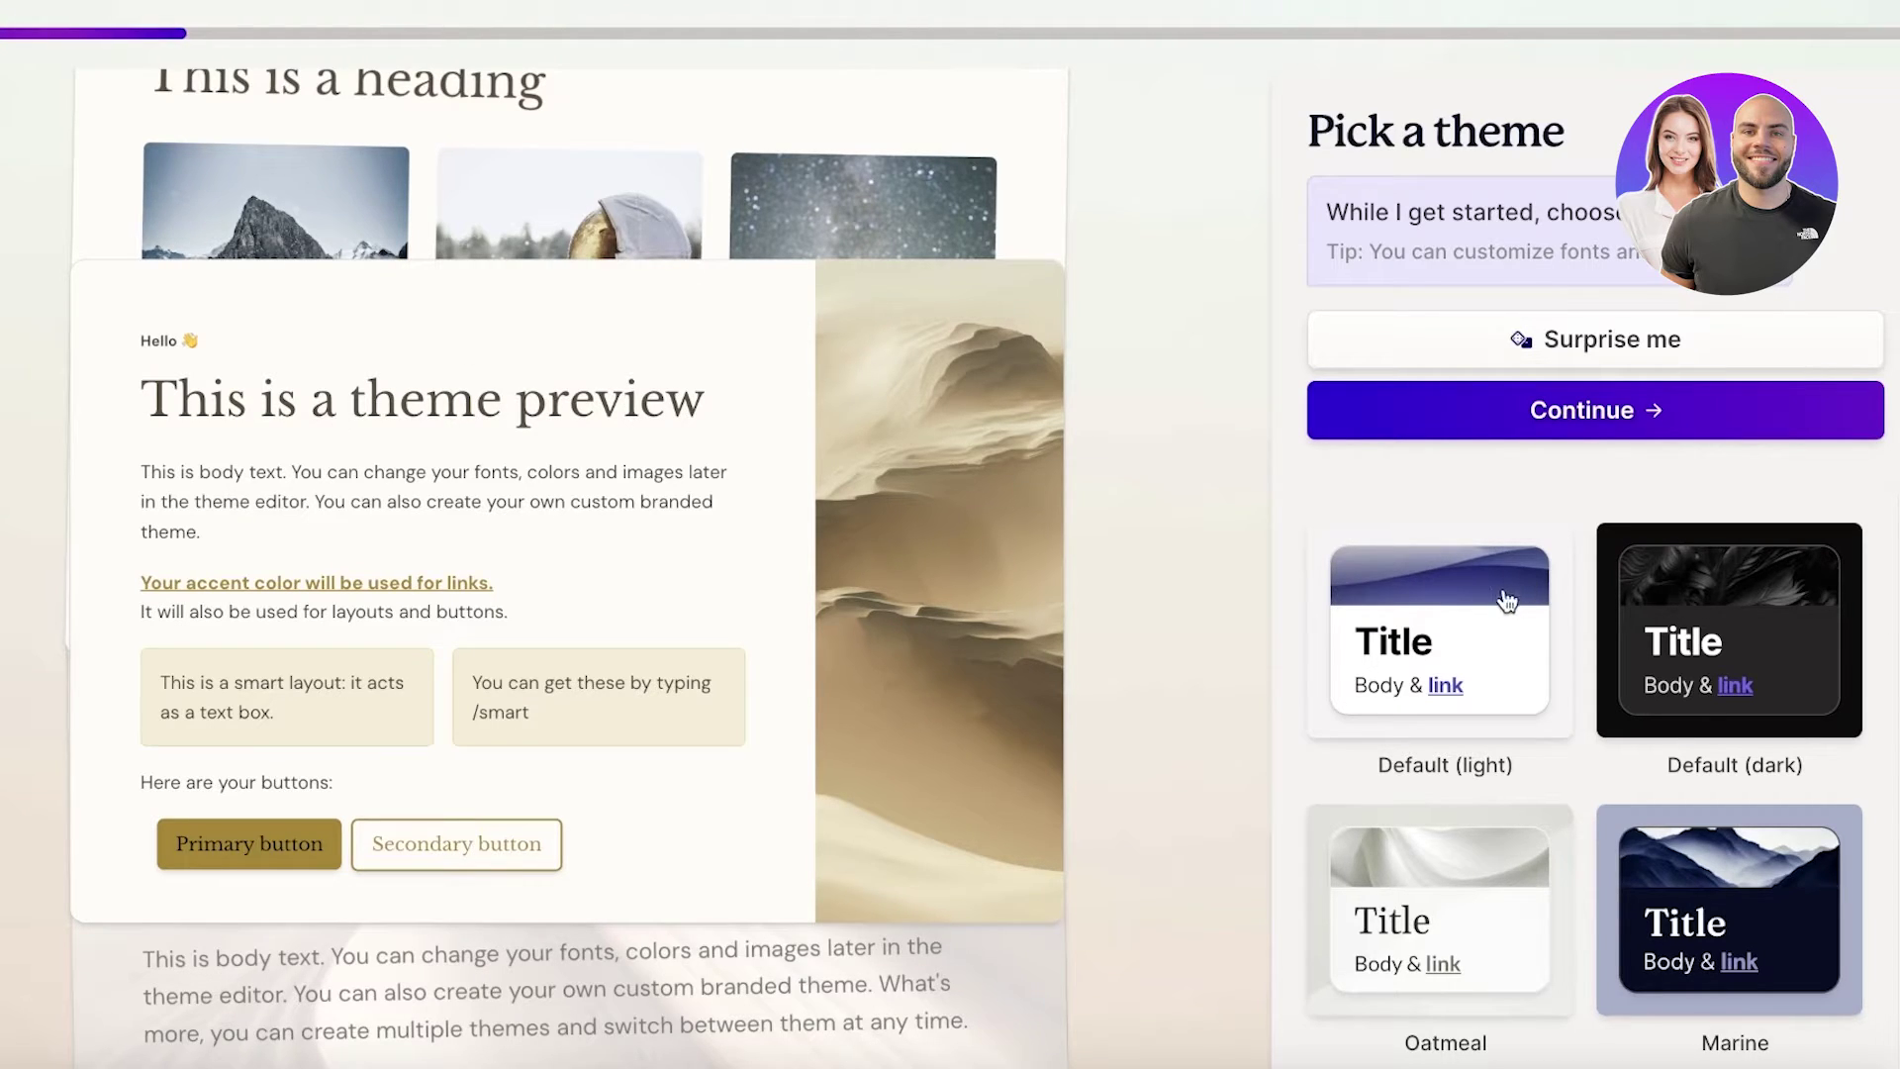
# Step: Preview the Atmosphere, Canaveral, Soft Cloud, Snowball and Tranquil themes
pyautogui.scroll(-2, 1489, 612)
pyautogui.scroll(-5, 1493, 679)
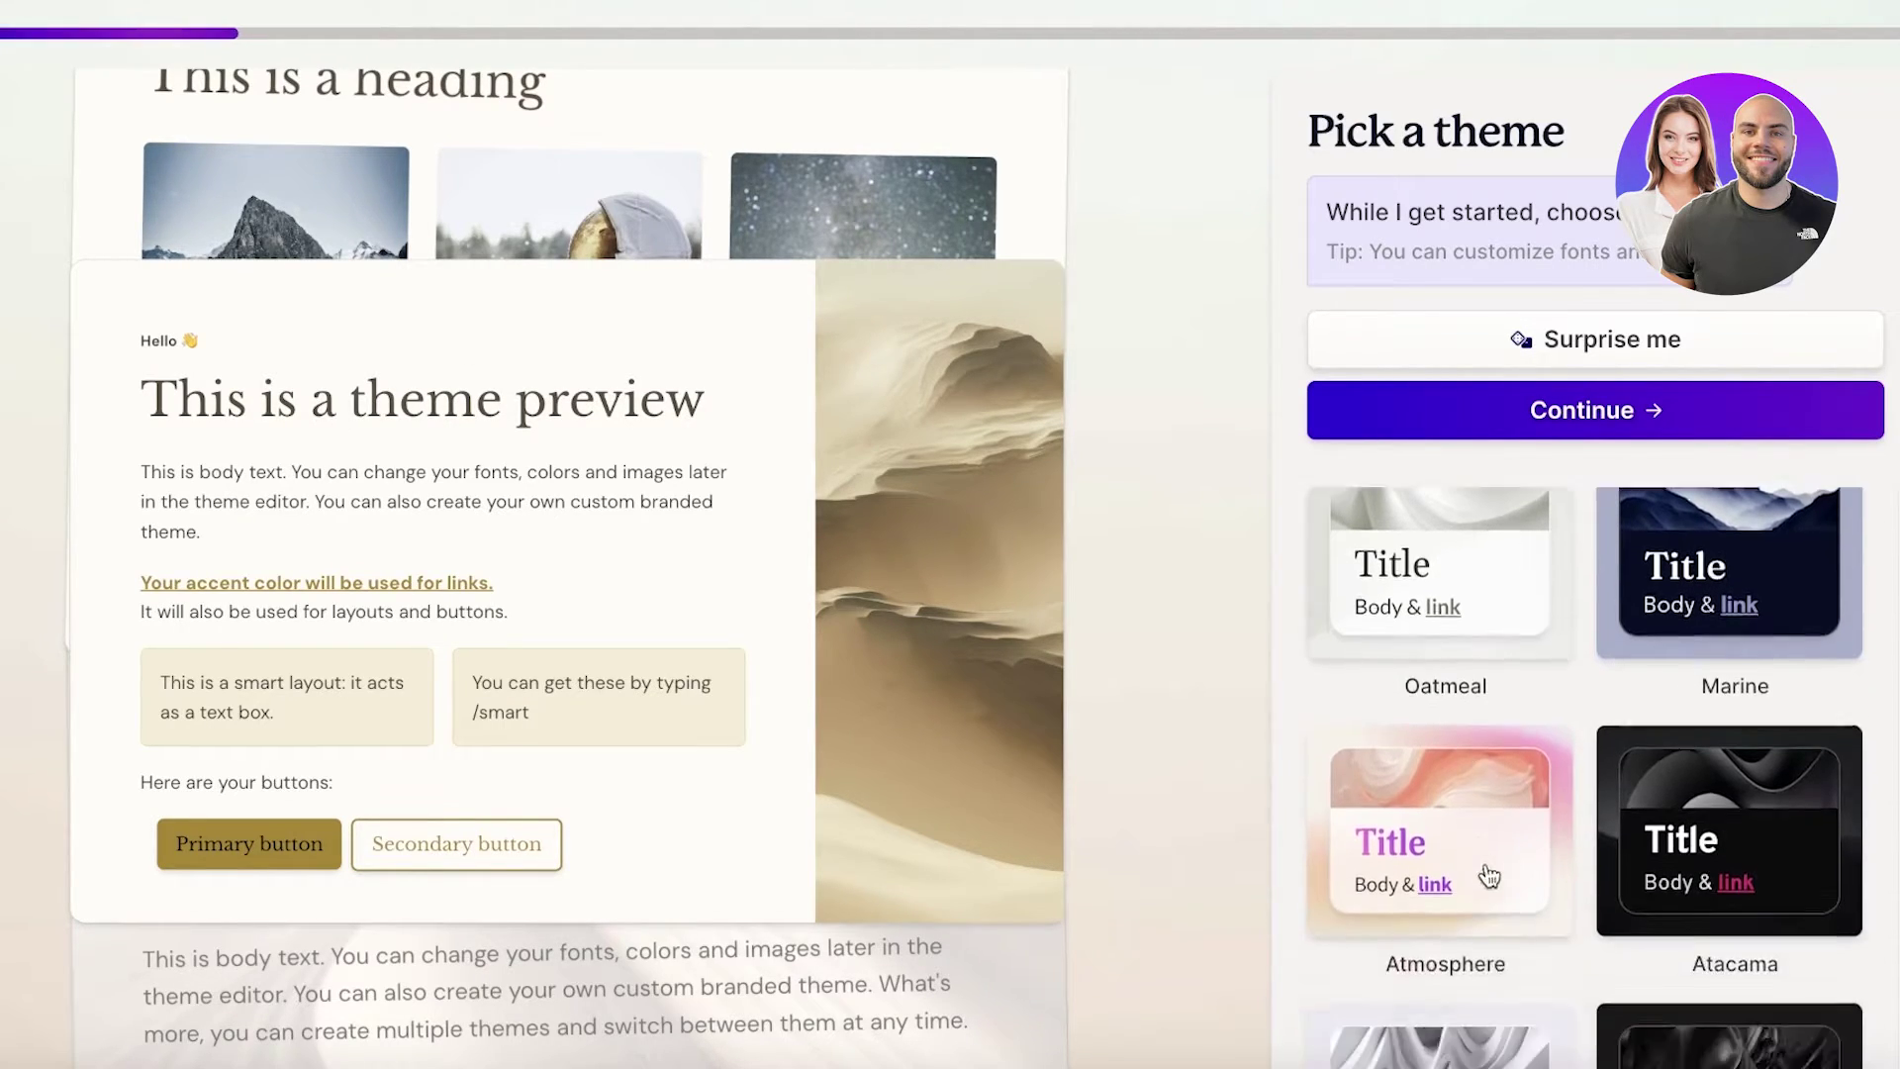
pyautogui.click(1468, 559)
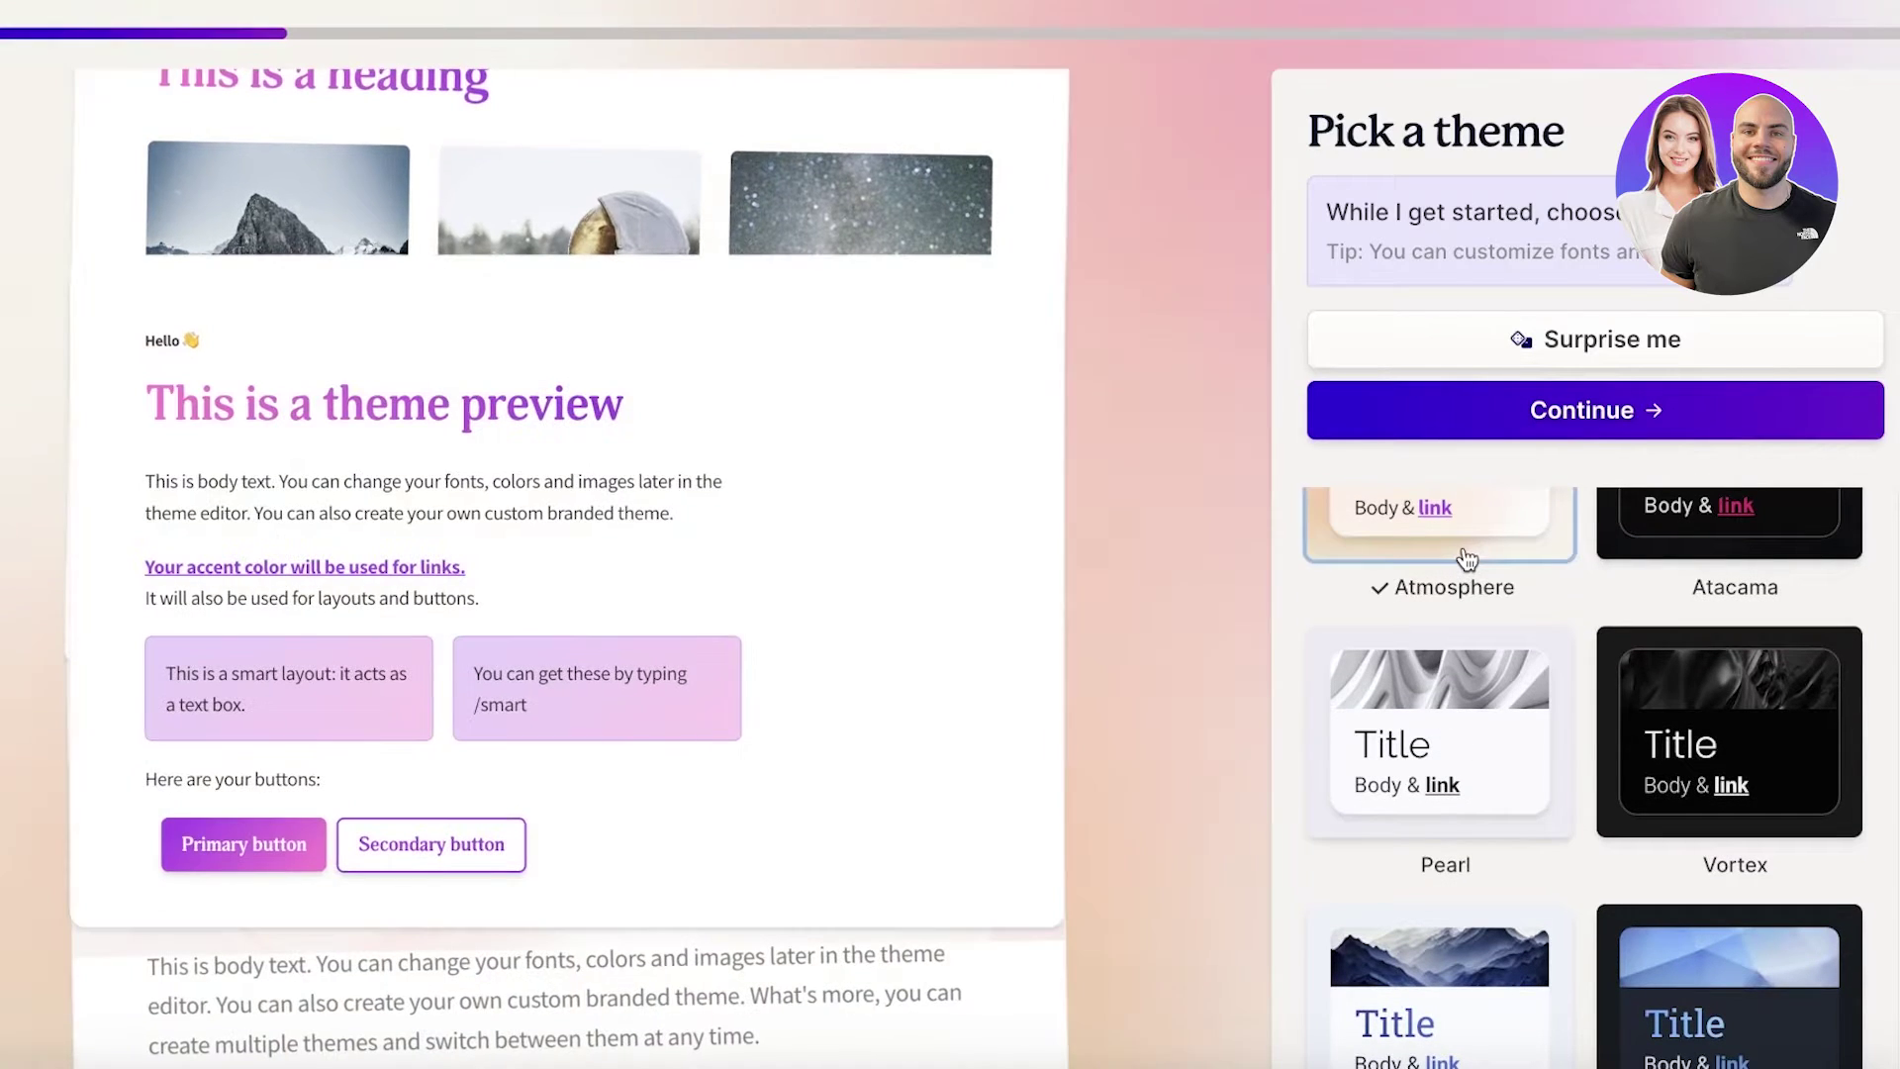
pyautogui.scroll(-10, 1485, 614)
pyautogui.scroll(-10, 1478, 676)
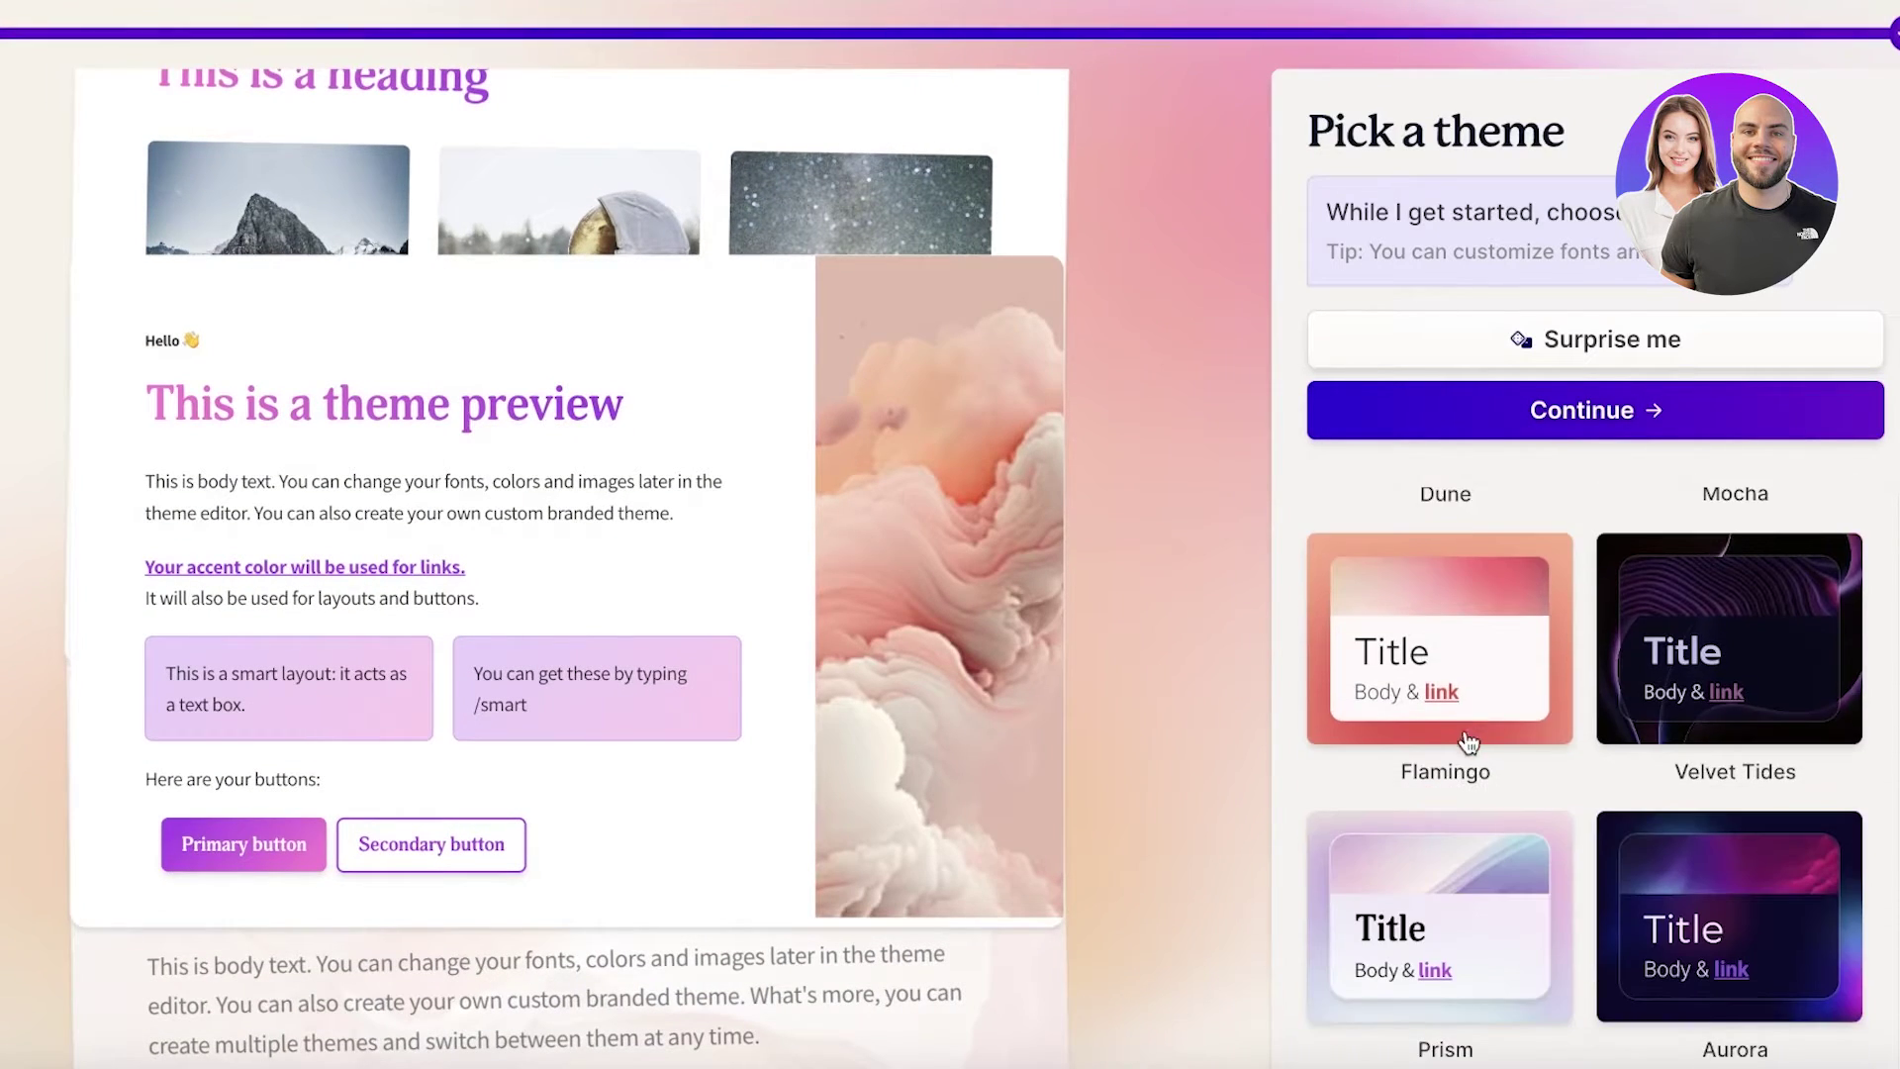
pyautogui.scroll(3, 1665, 834)
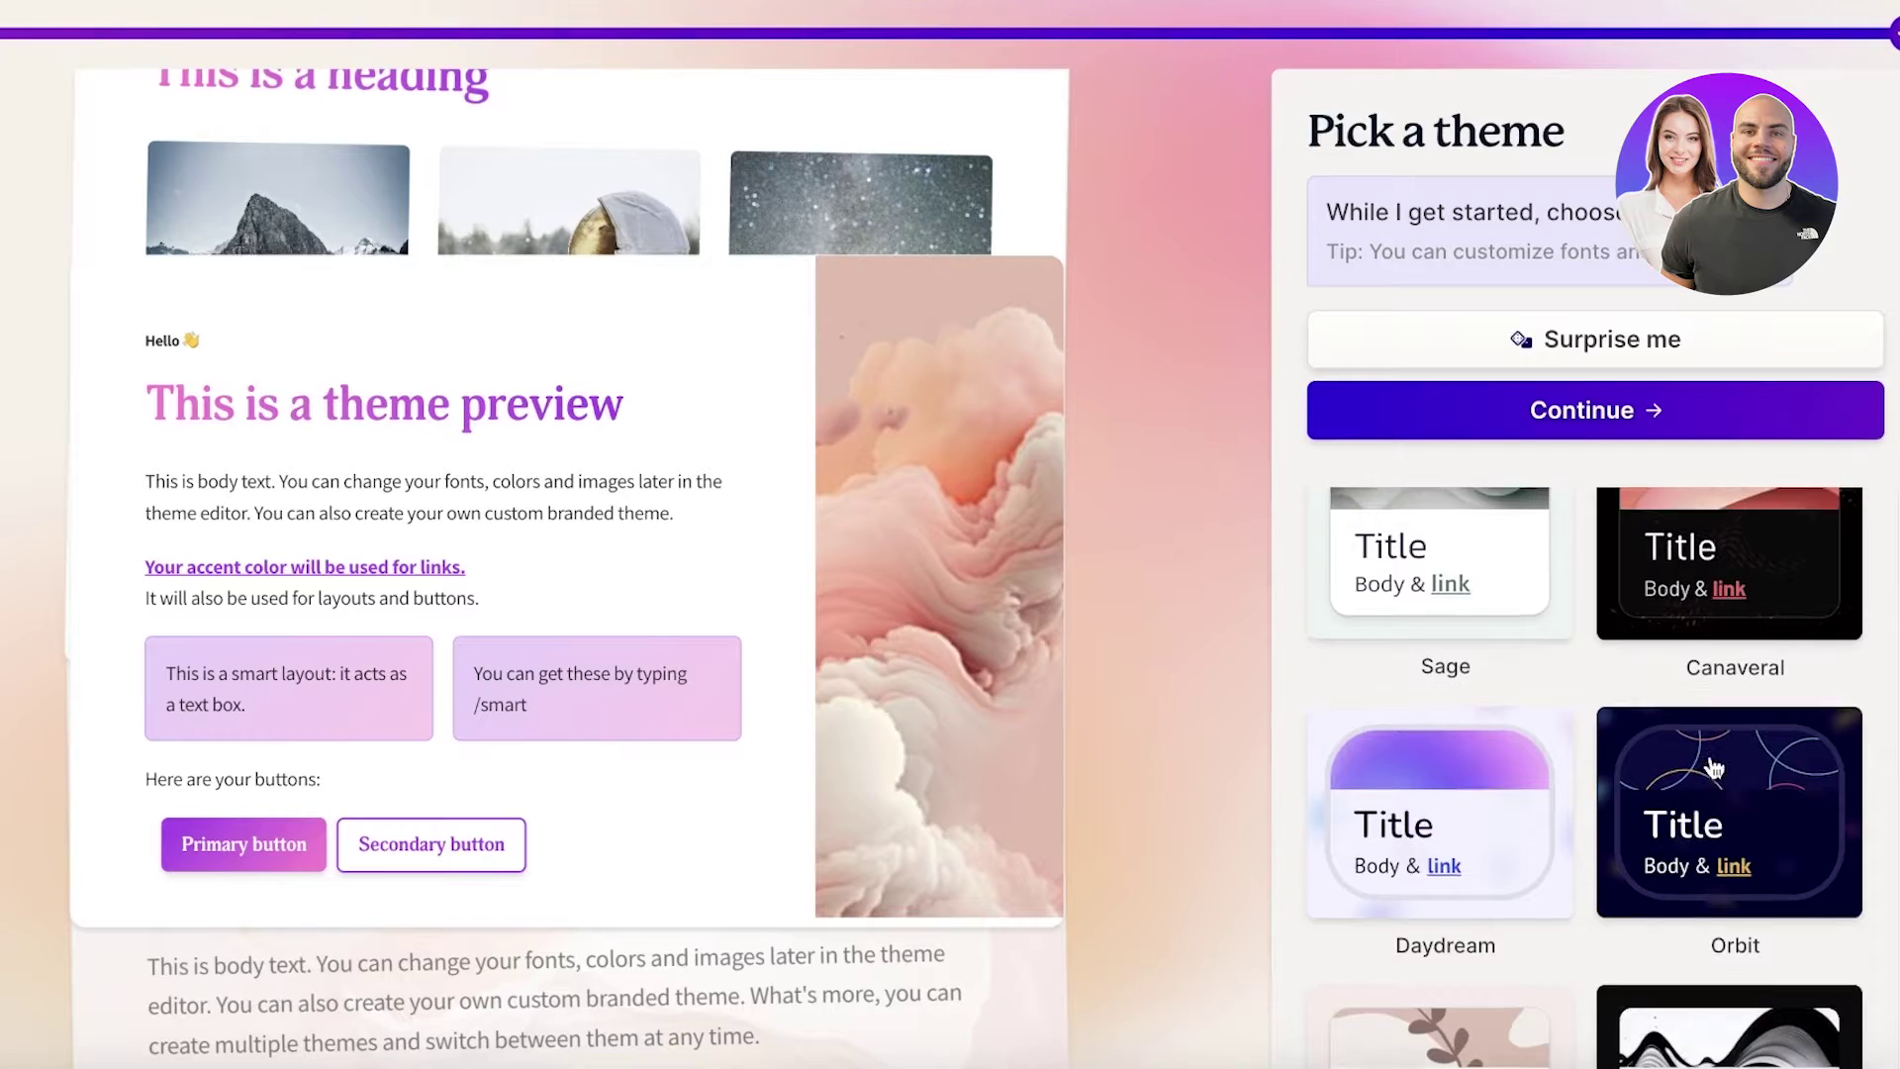
pyautogui.click(1709, 701)
pyautogui.scroll(-5, 1709, 701)
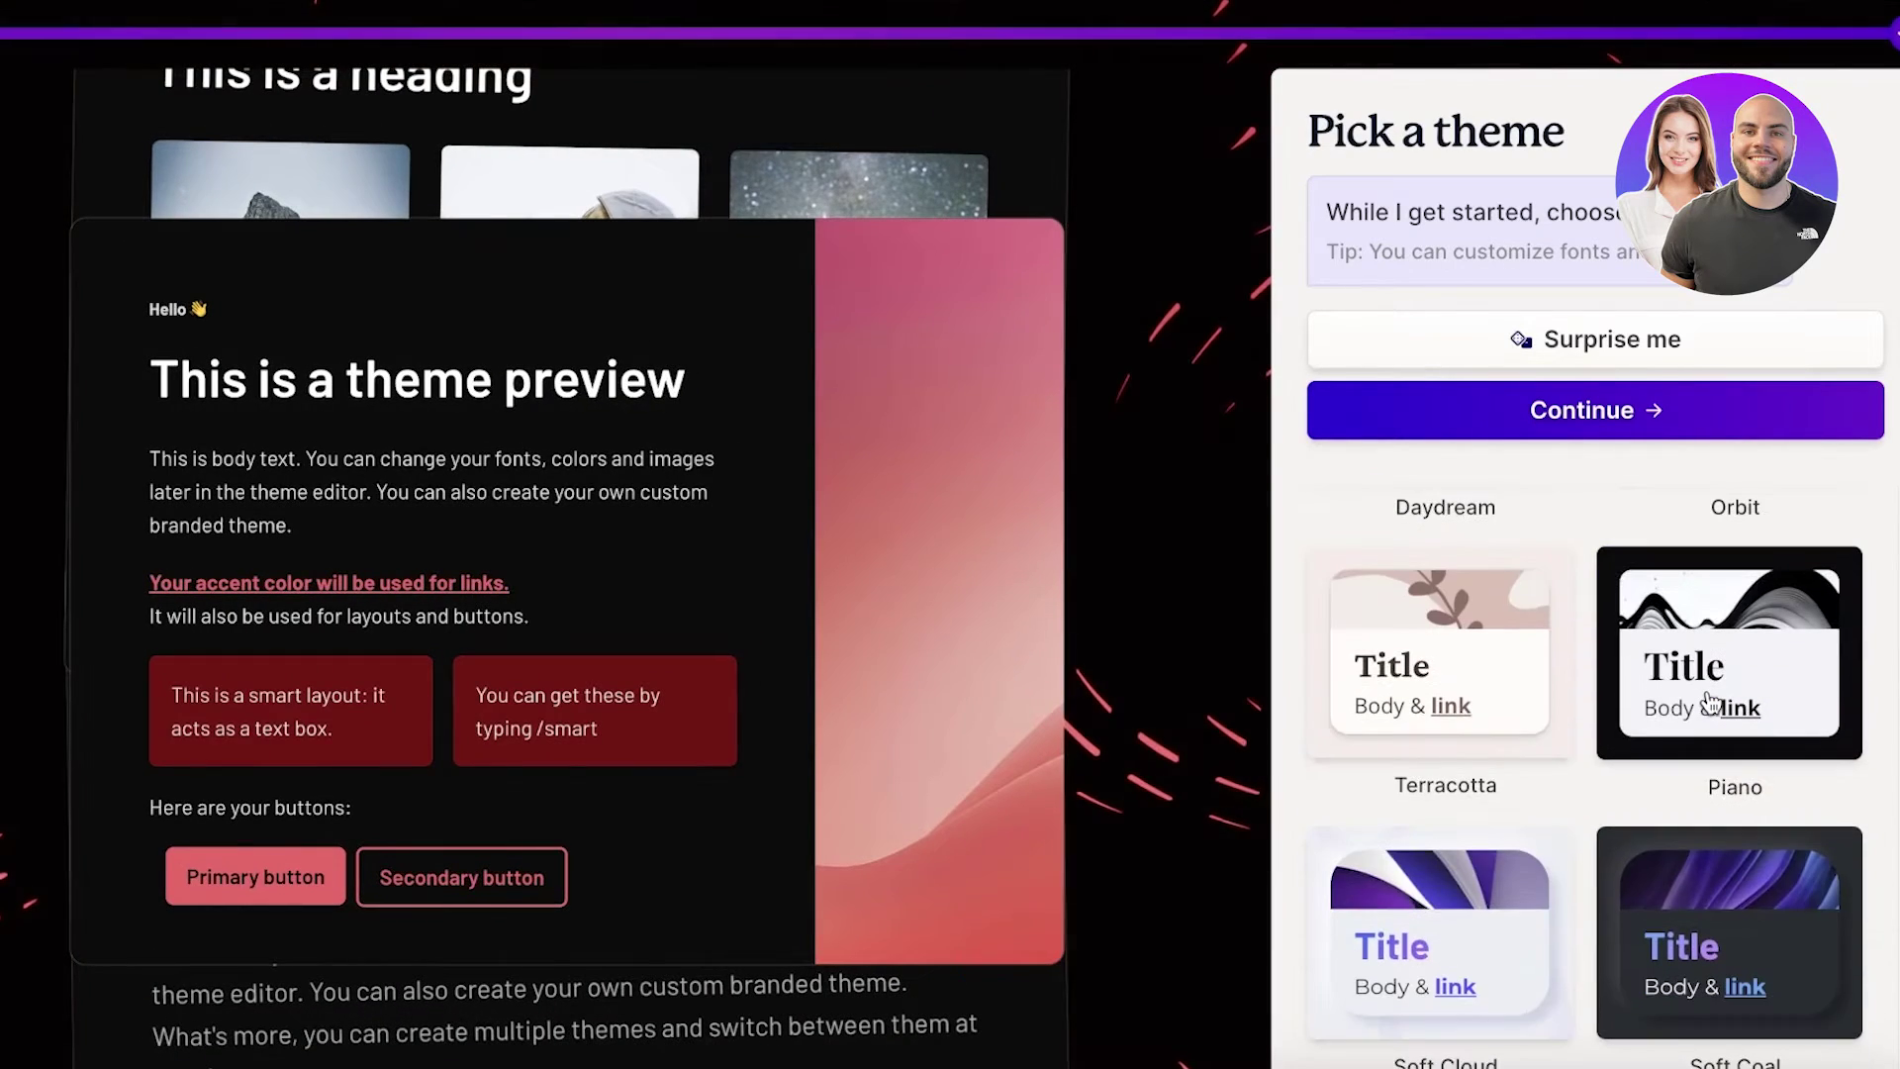
pyautogui.click(1431, 670)
pyautogui.click(1412, 906)
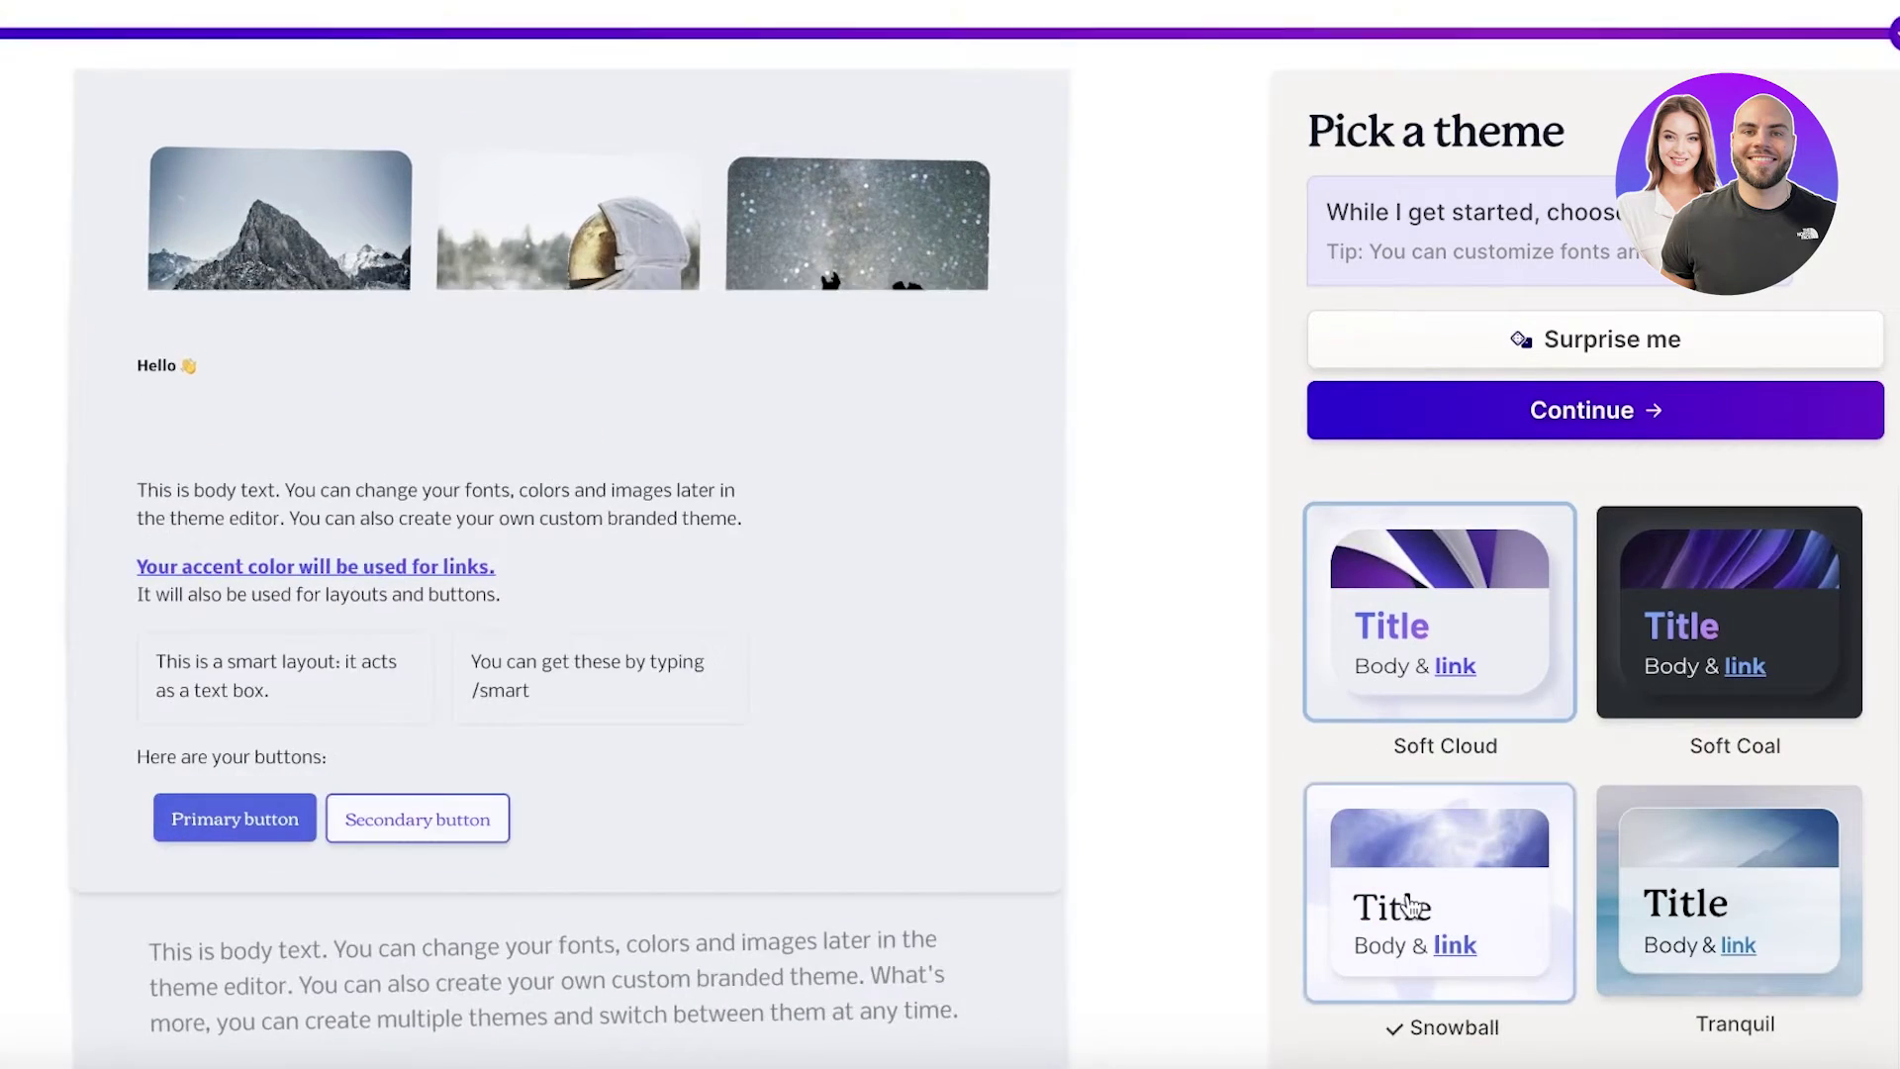
pyautogui.scroll(-1, 1710, 878)
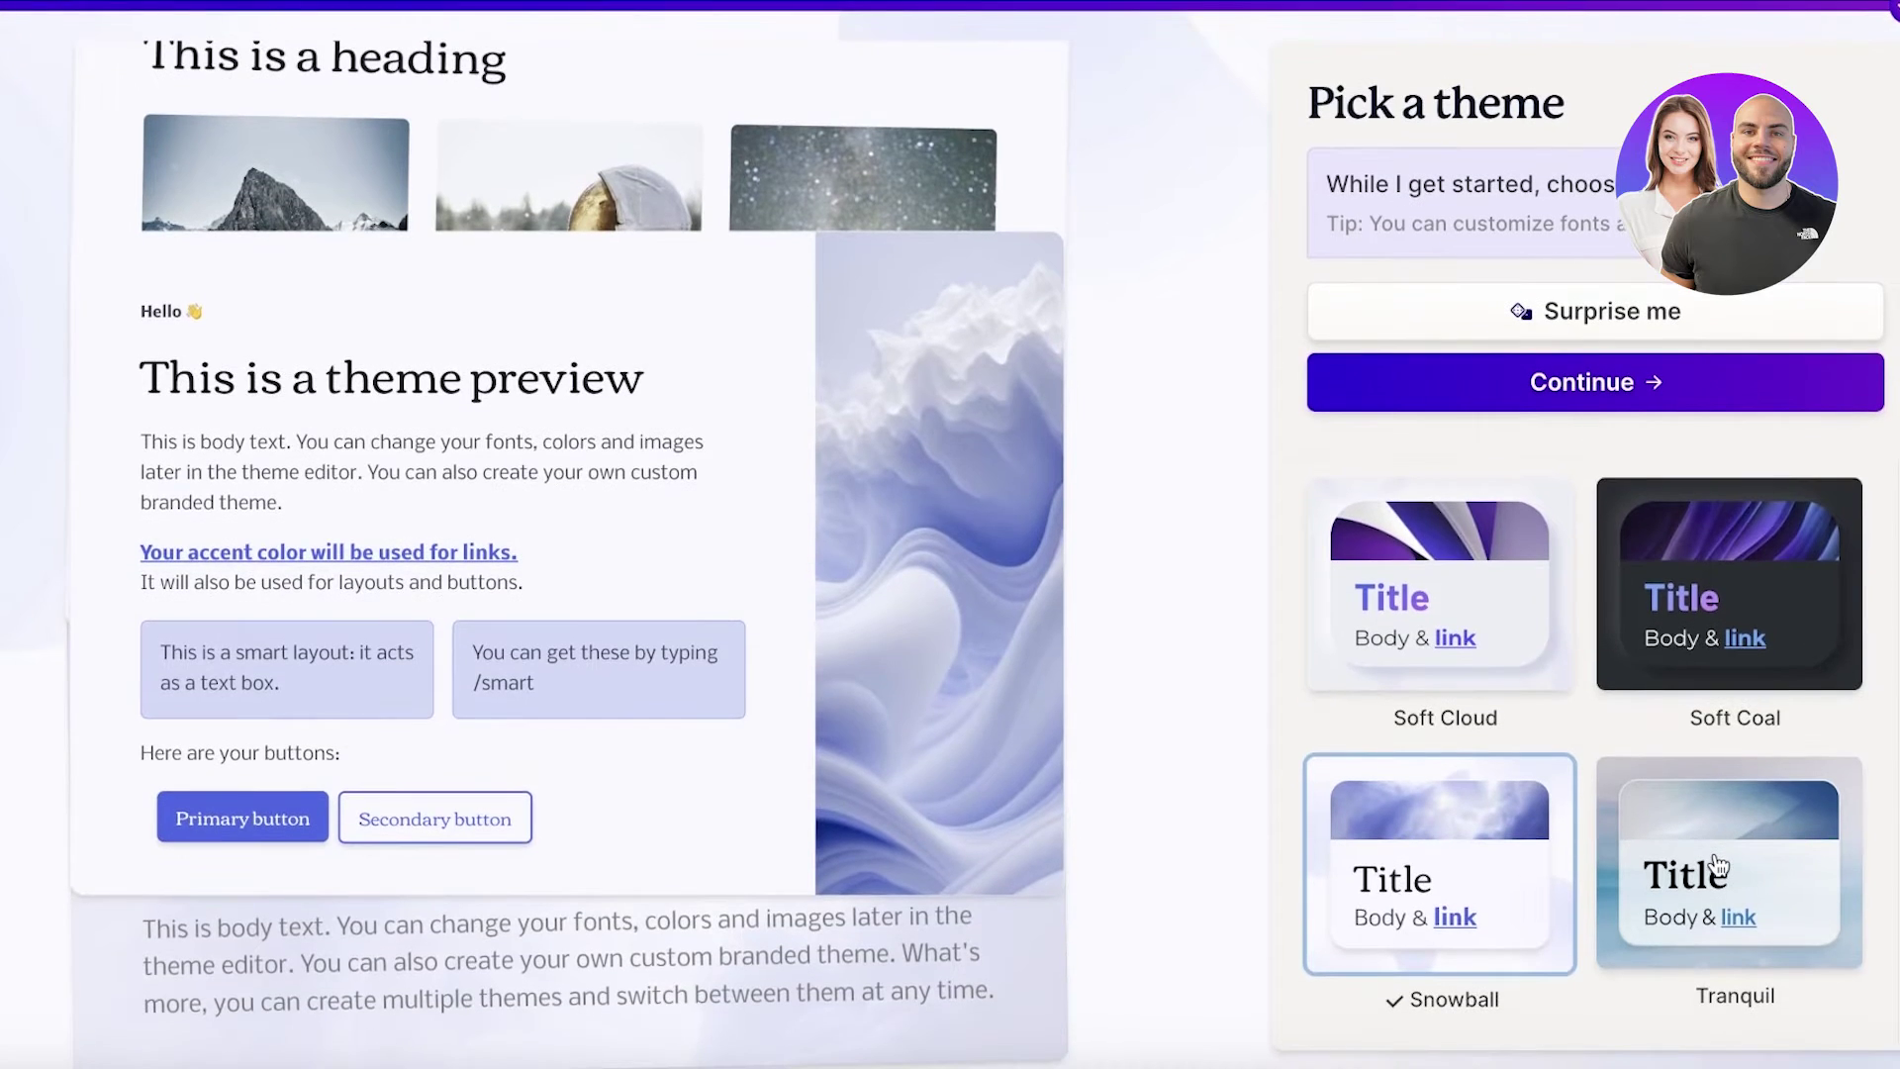
pyautogui.click(1718, 870)
# Step: Select the Terracotta theme and start generating the deck
pyautogui.click(1364, 893)
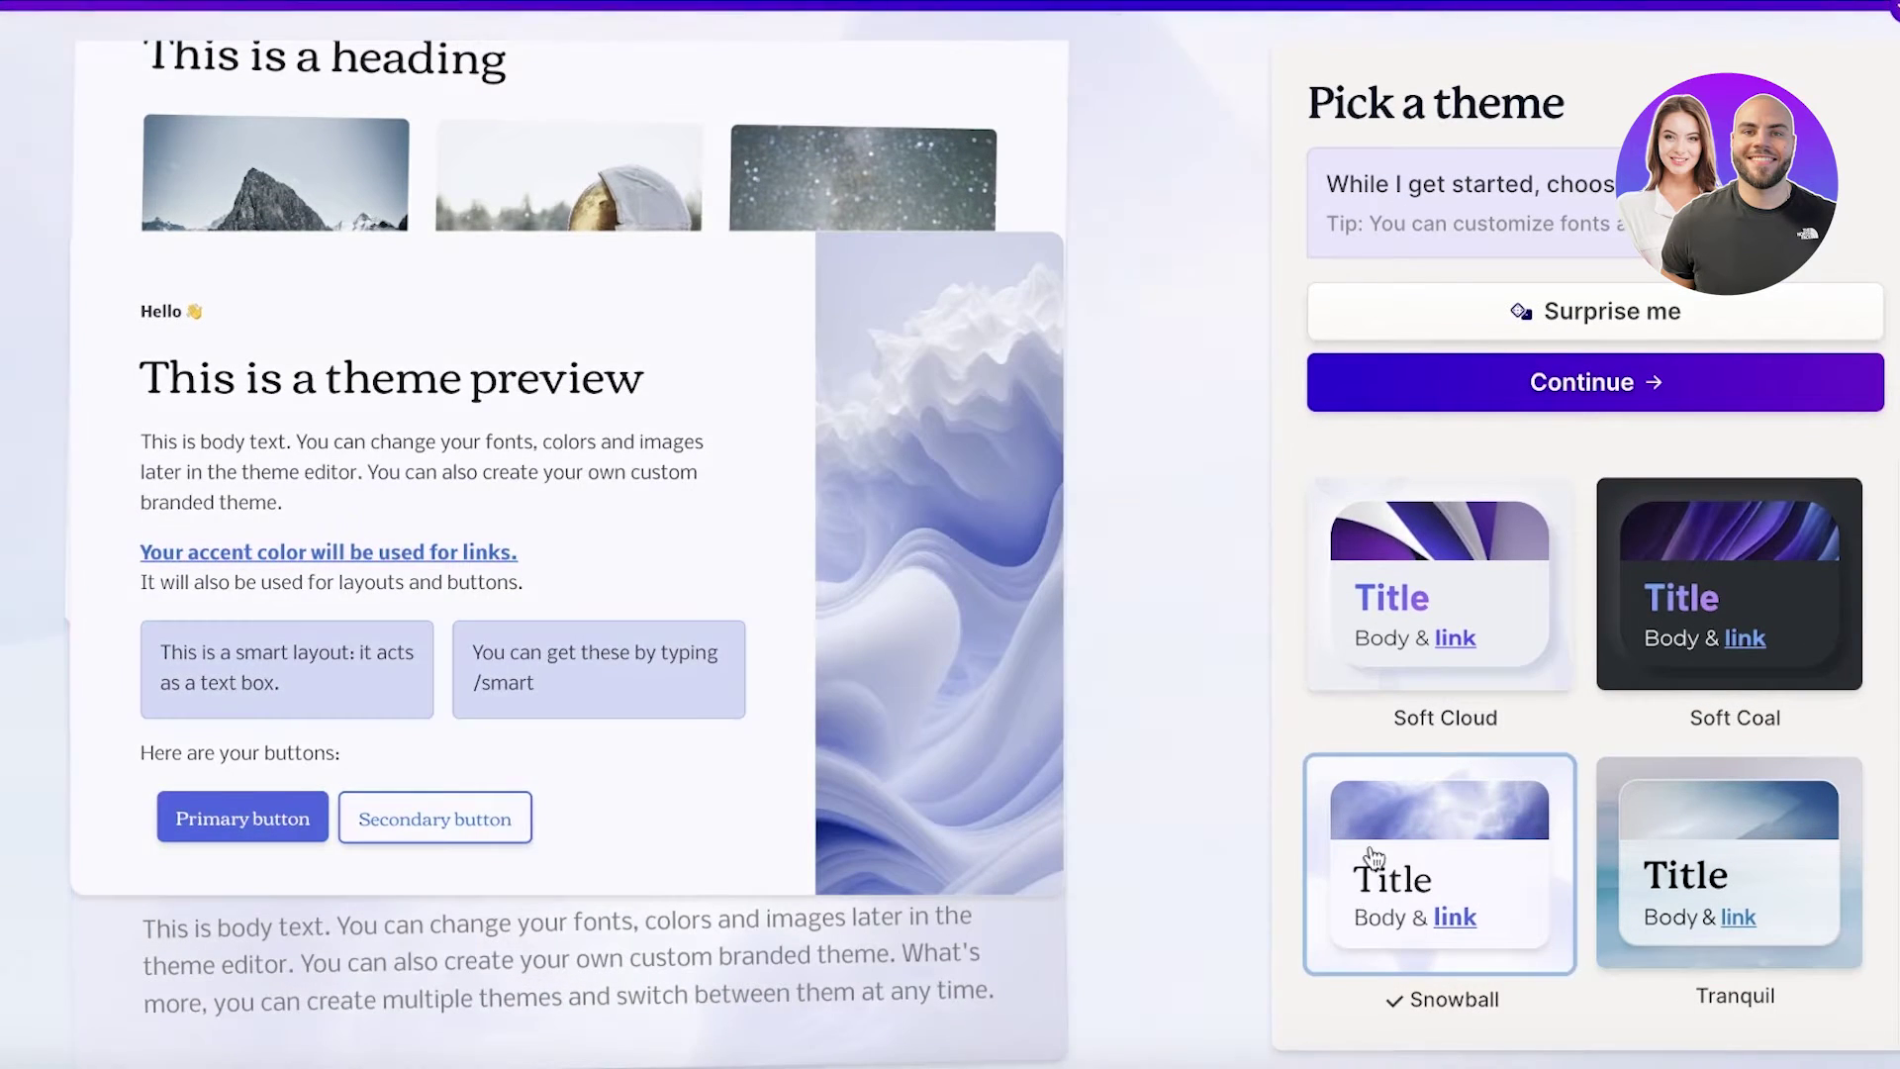
pyautogui.scroll(-5, 1385, 811)
pyautogui.click(1472, 660)
pyautogui.scroll(-4, 1463, 752)
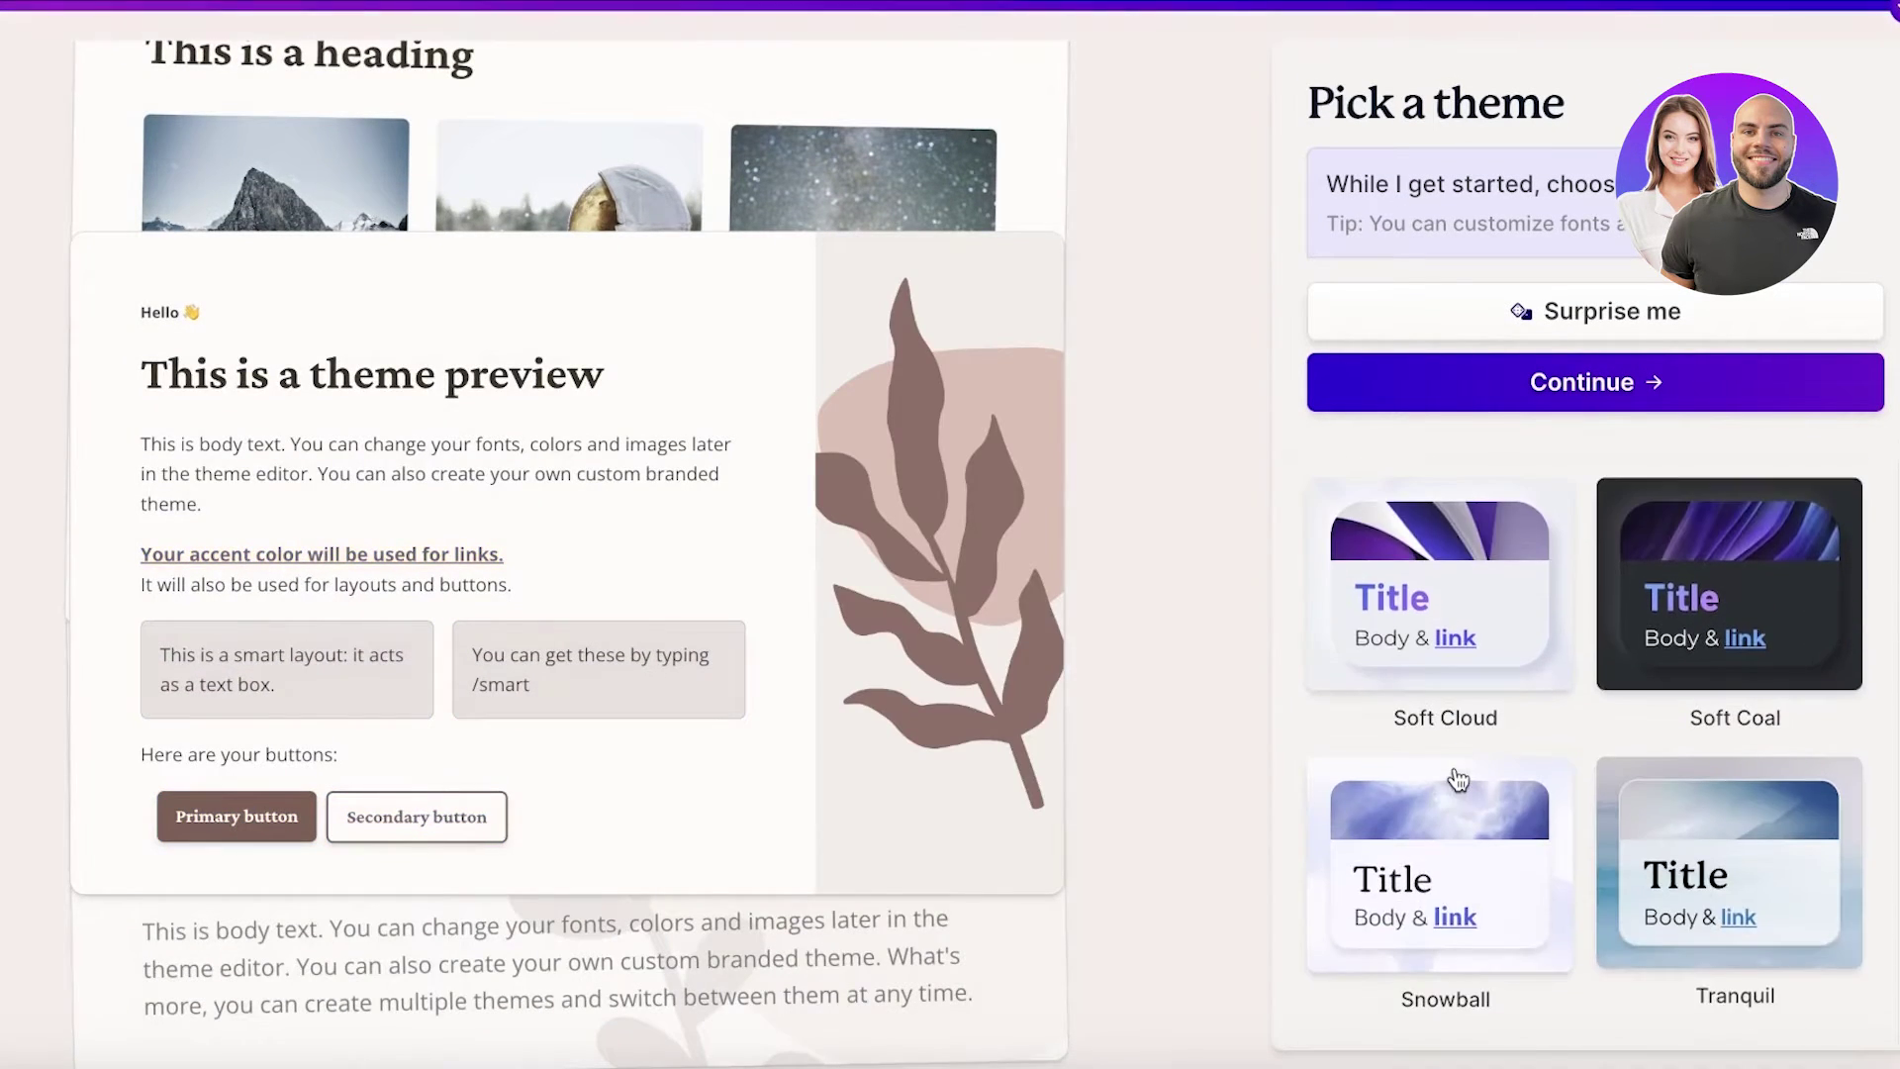
pyautogui.scroll(1, 628, 700)
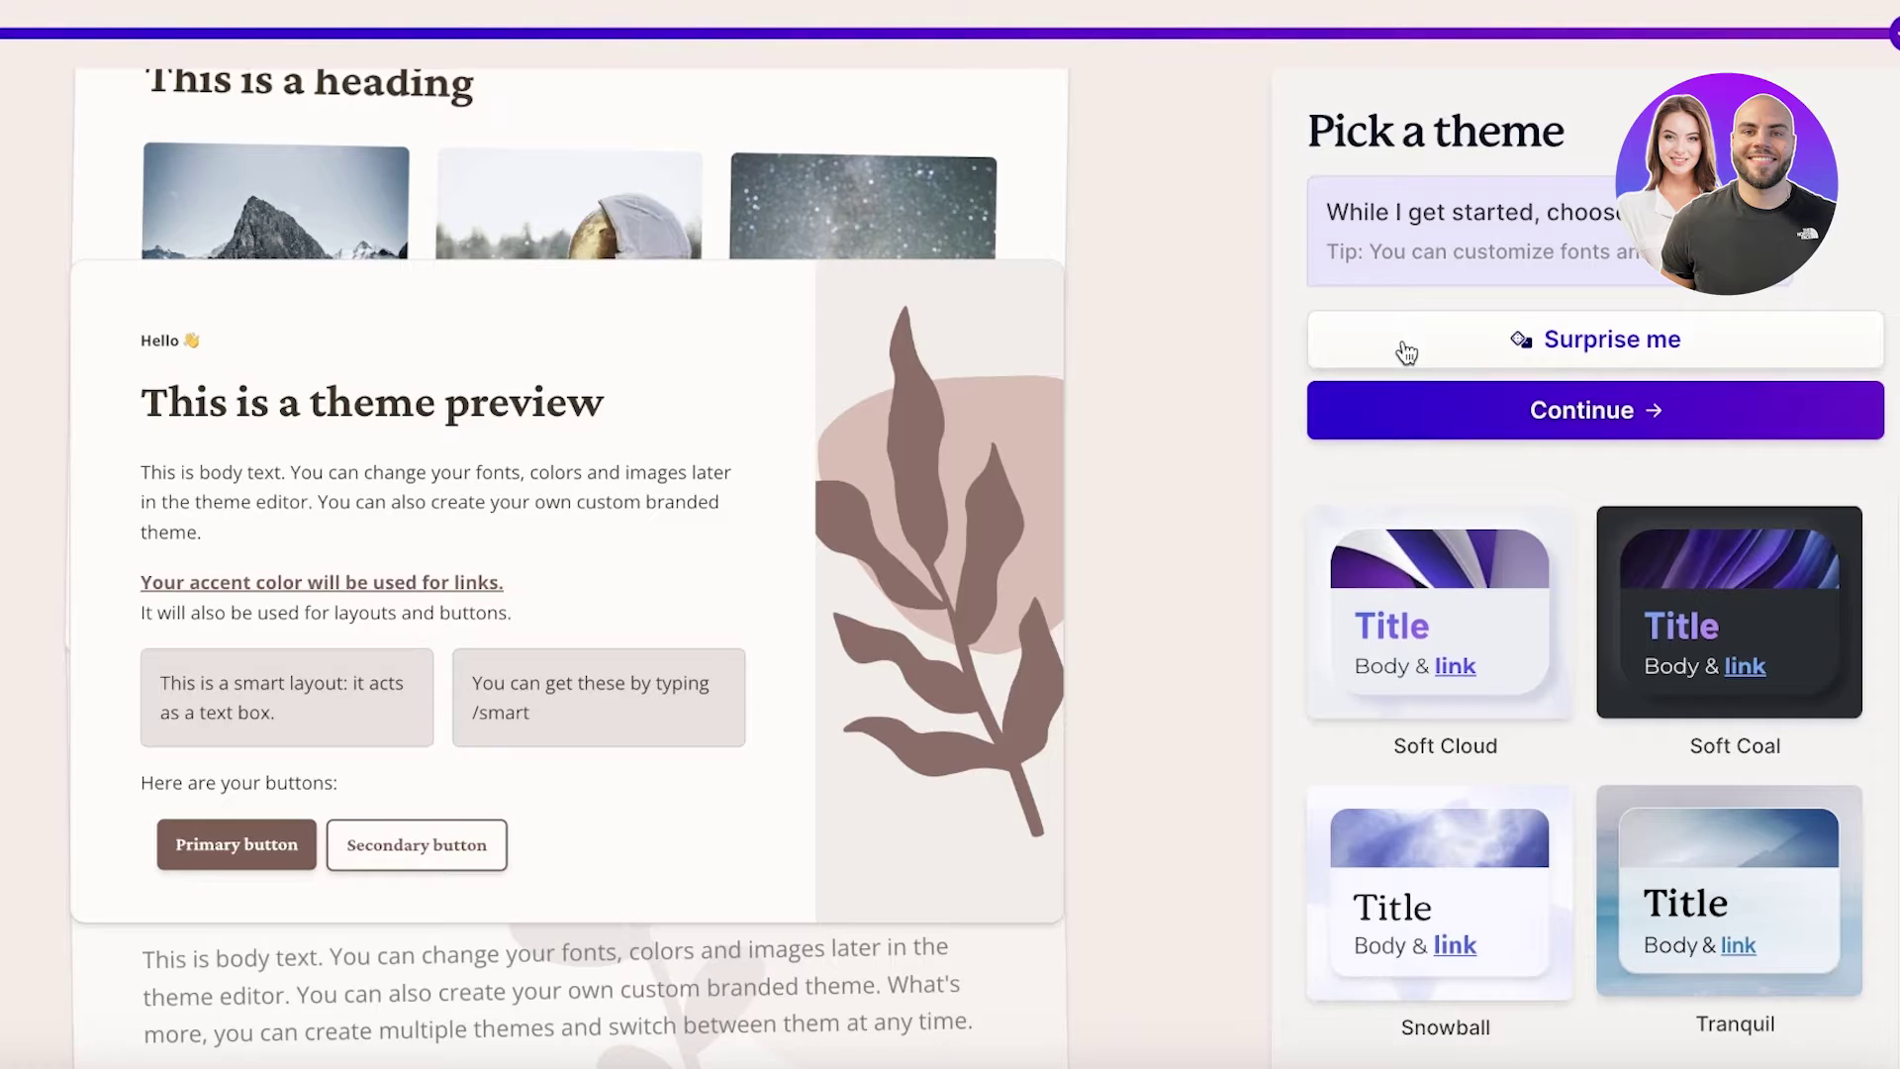
pyautogui.click(1542, 424)
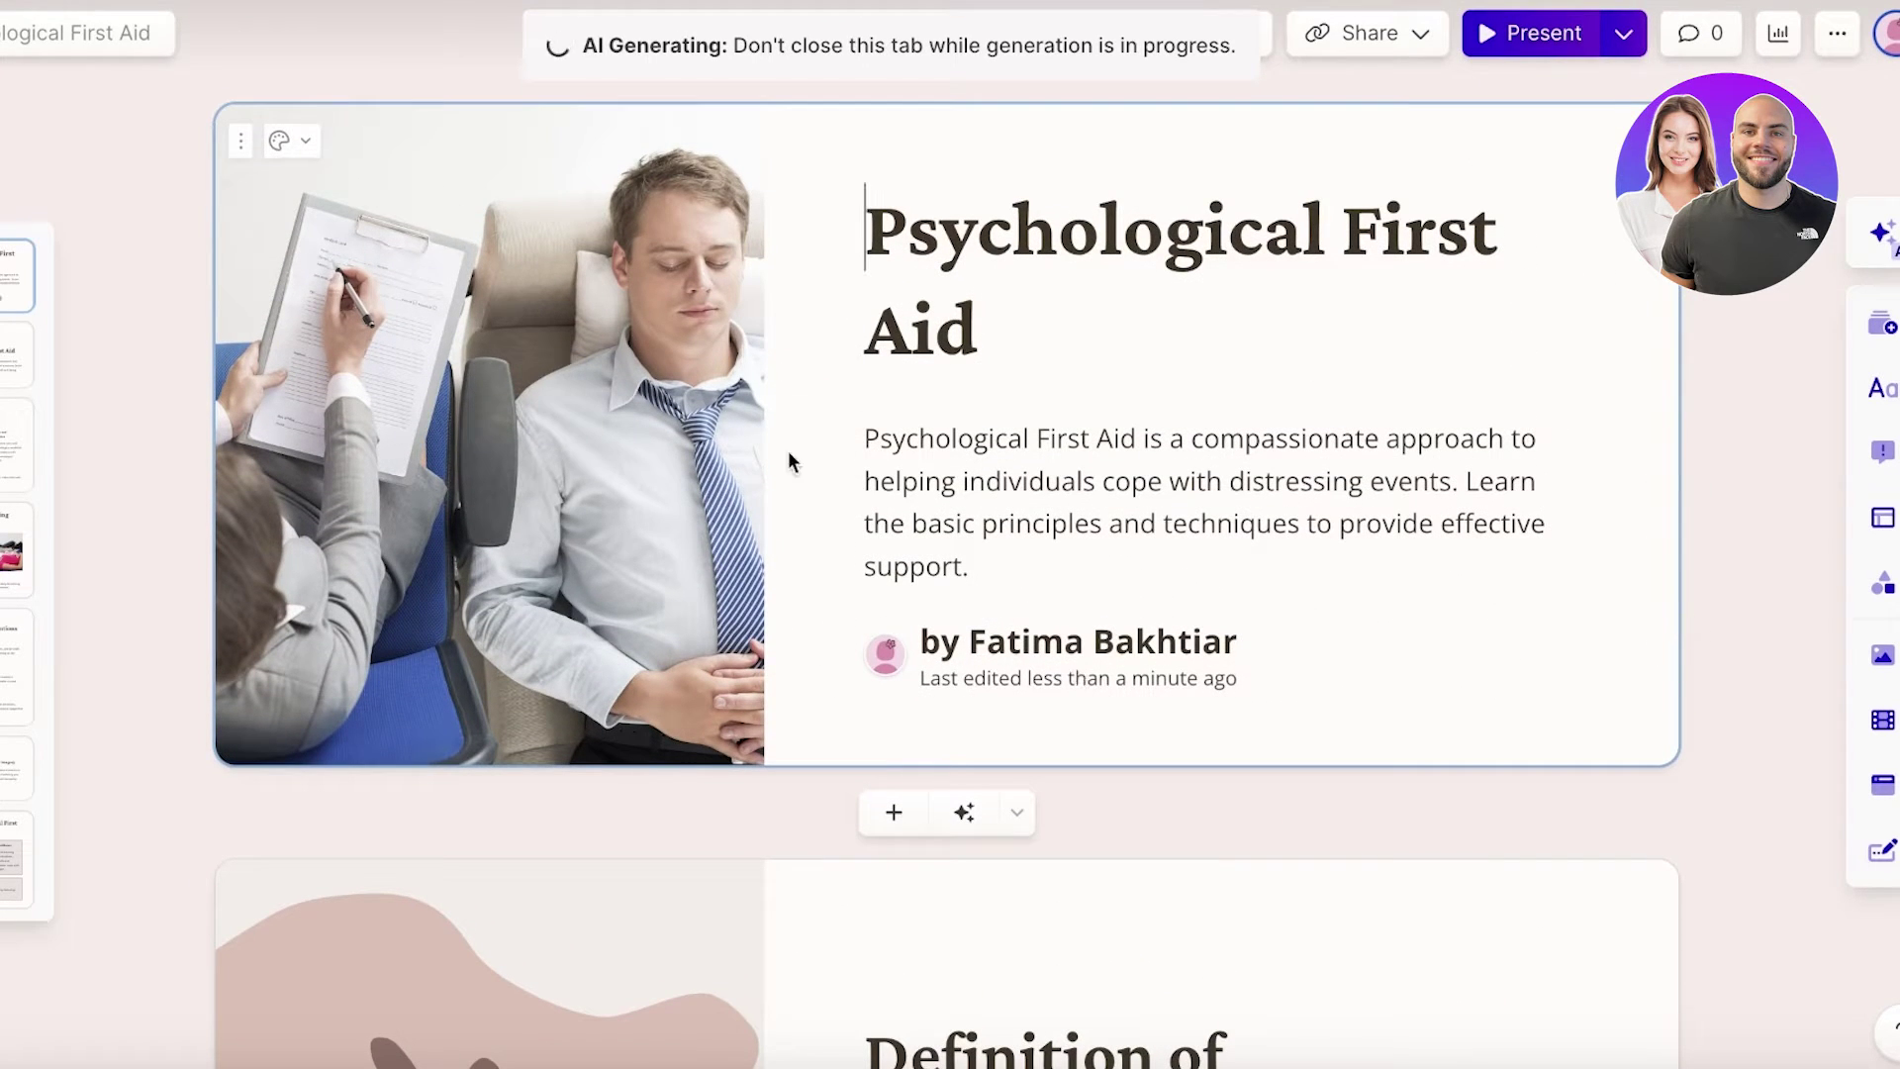
# Step: Remove the author byline from the title card and select the card's photo
pyautogui.click(878, 633)
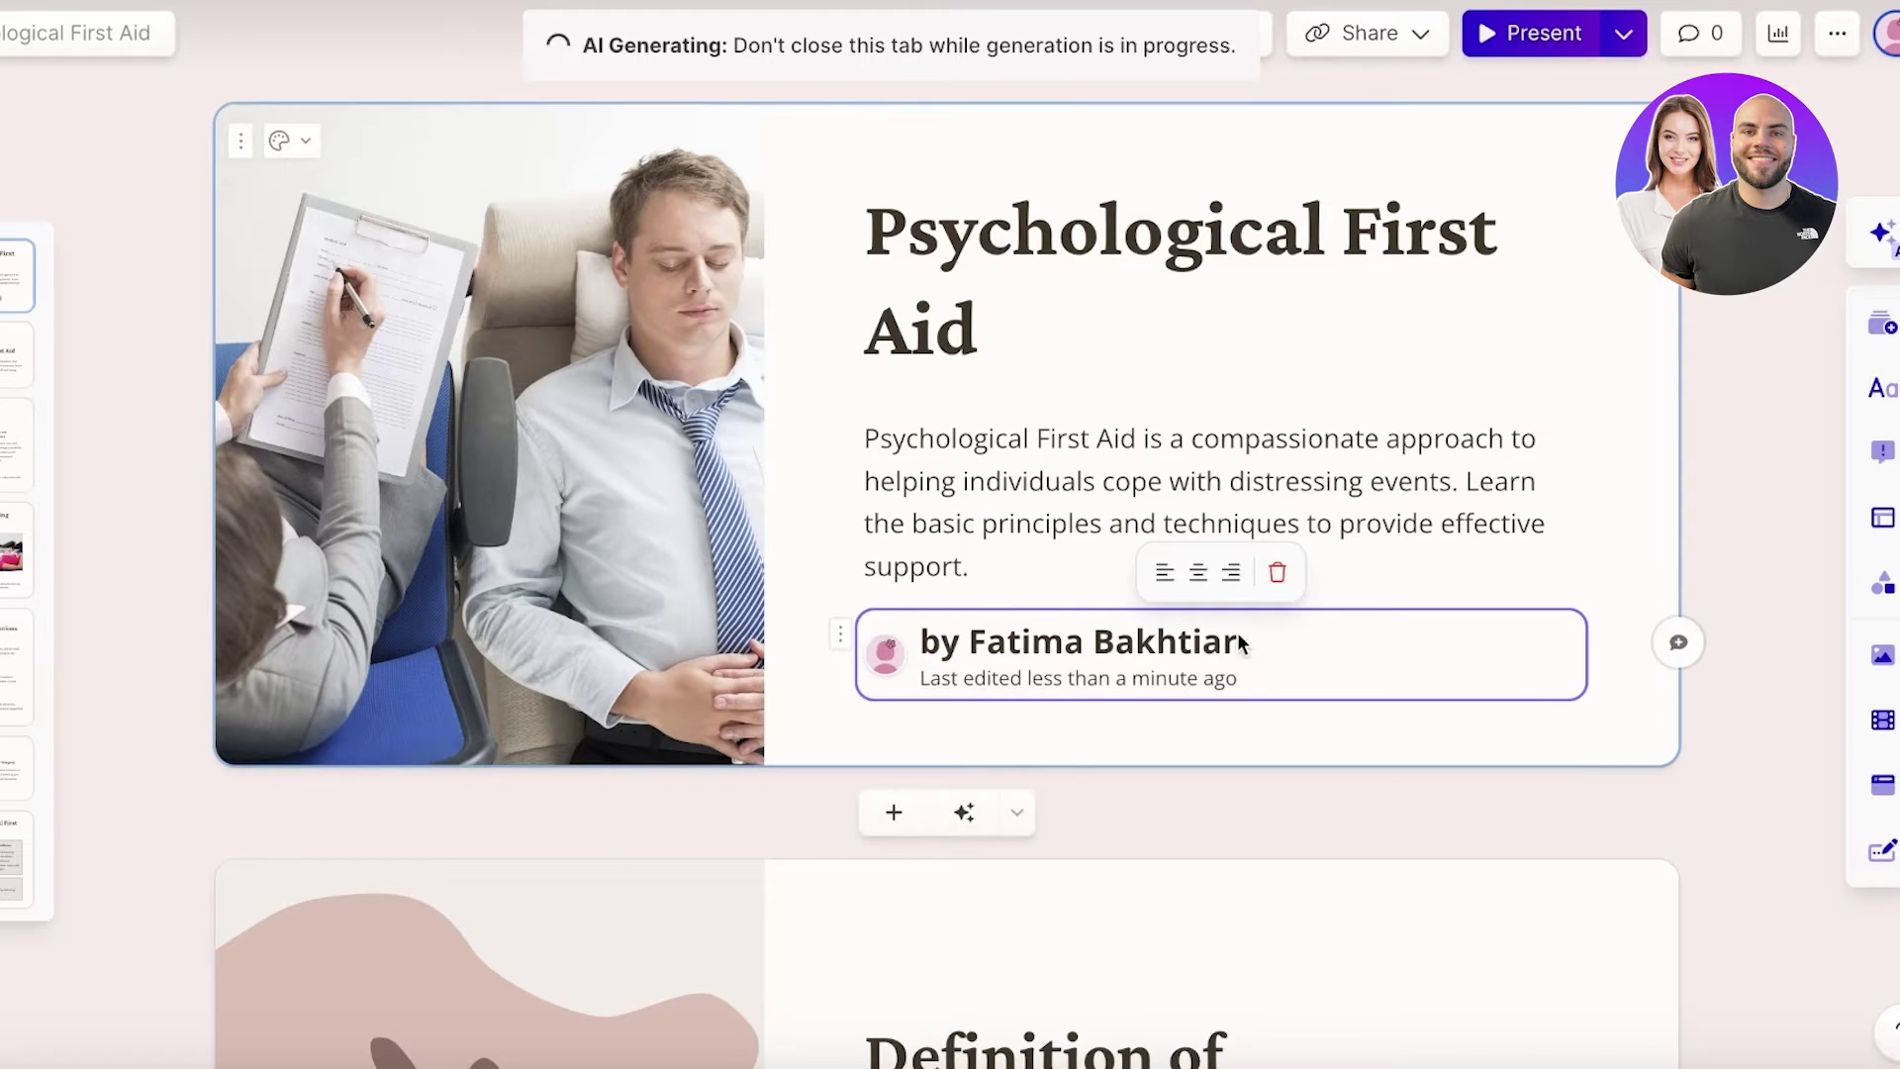
pyautogui.click(1283, 574)
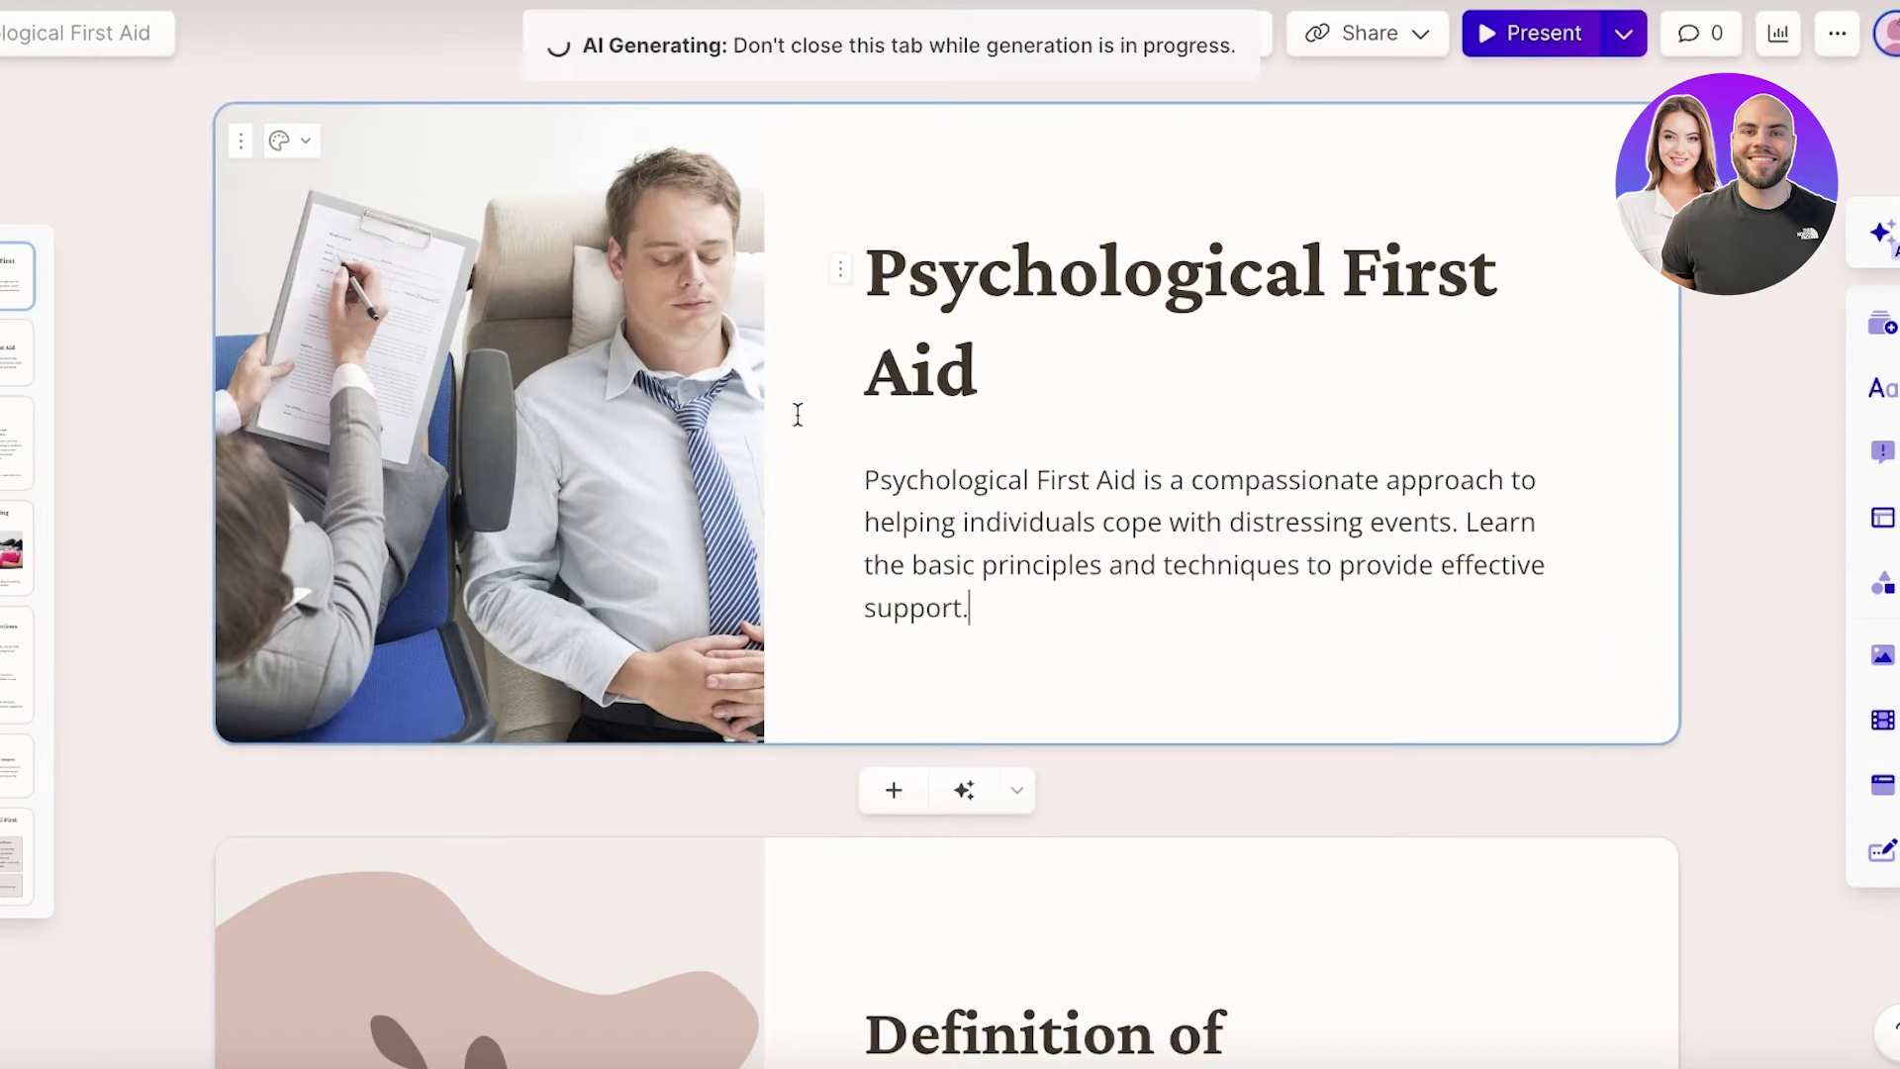
pyautogui.scroll(-10, 471, 235)
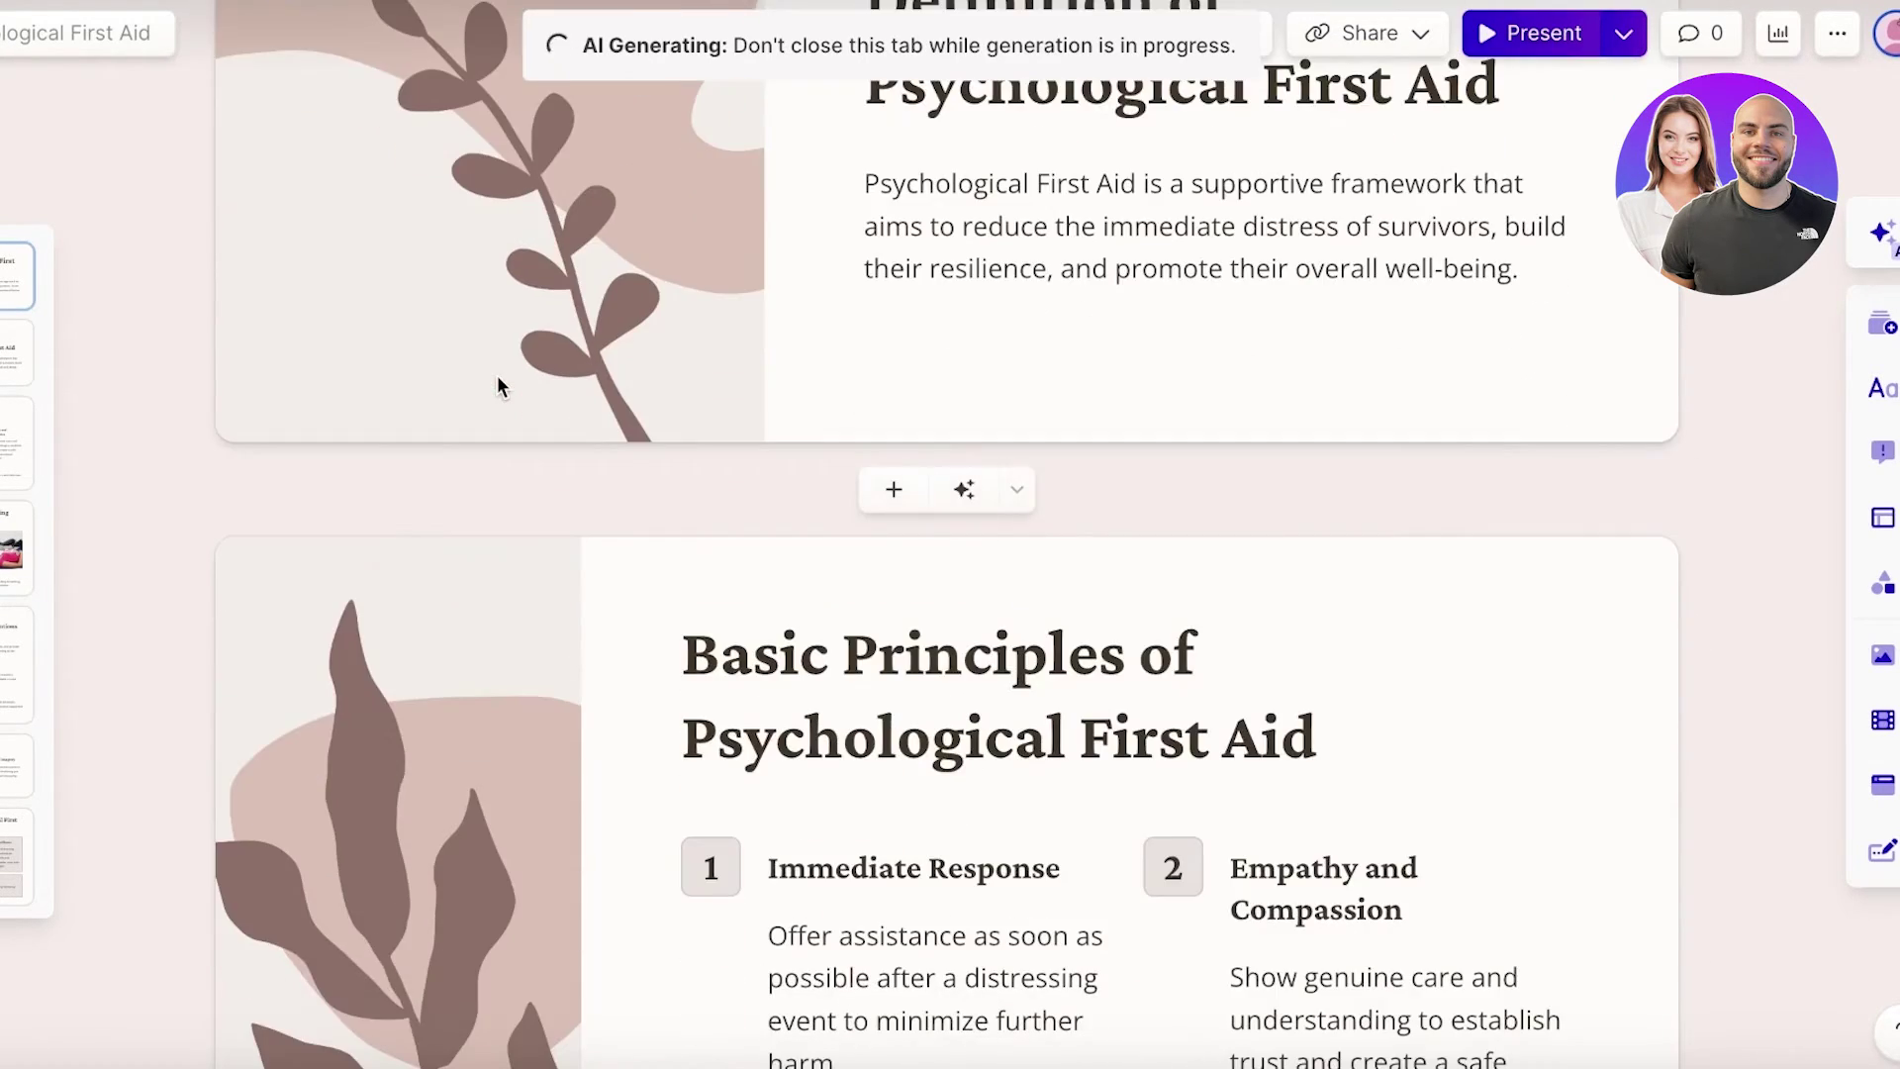
pyautogui.scroll(10, 933, 279)
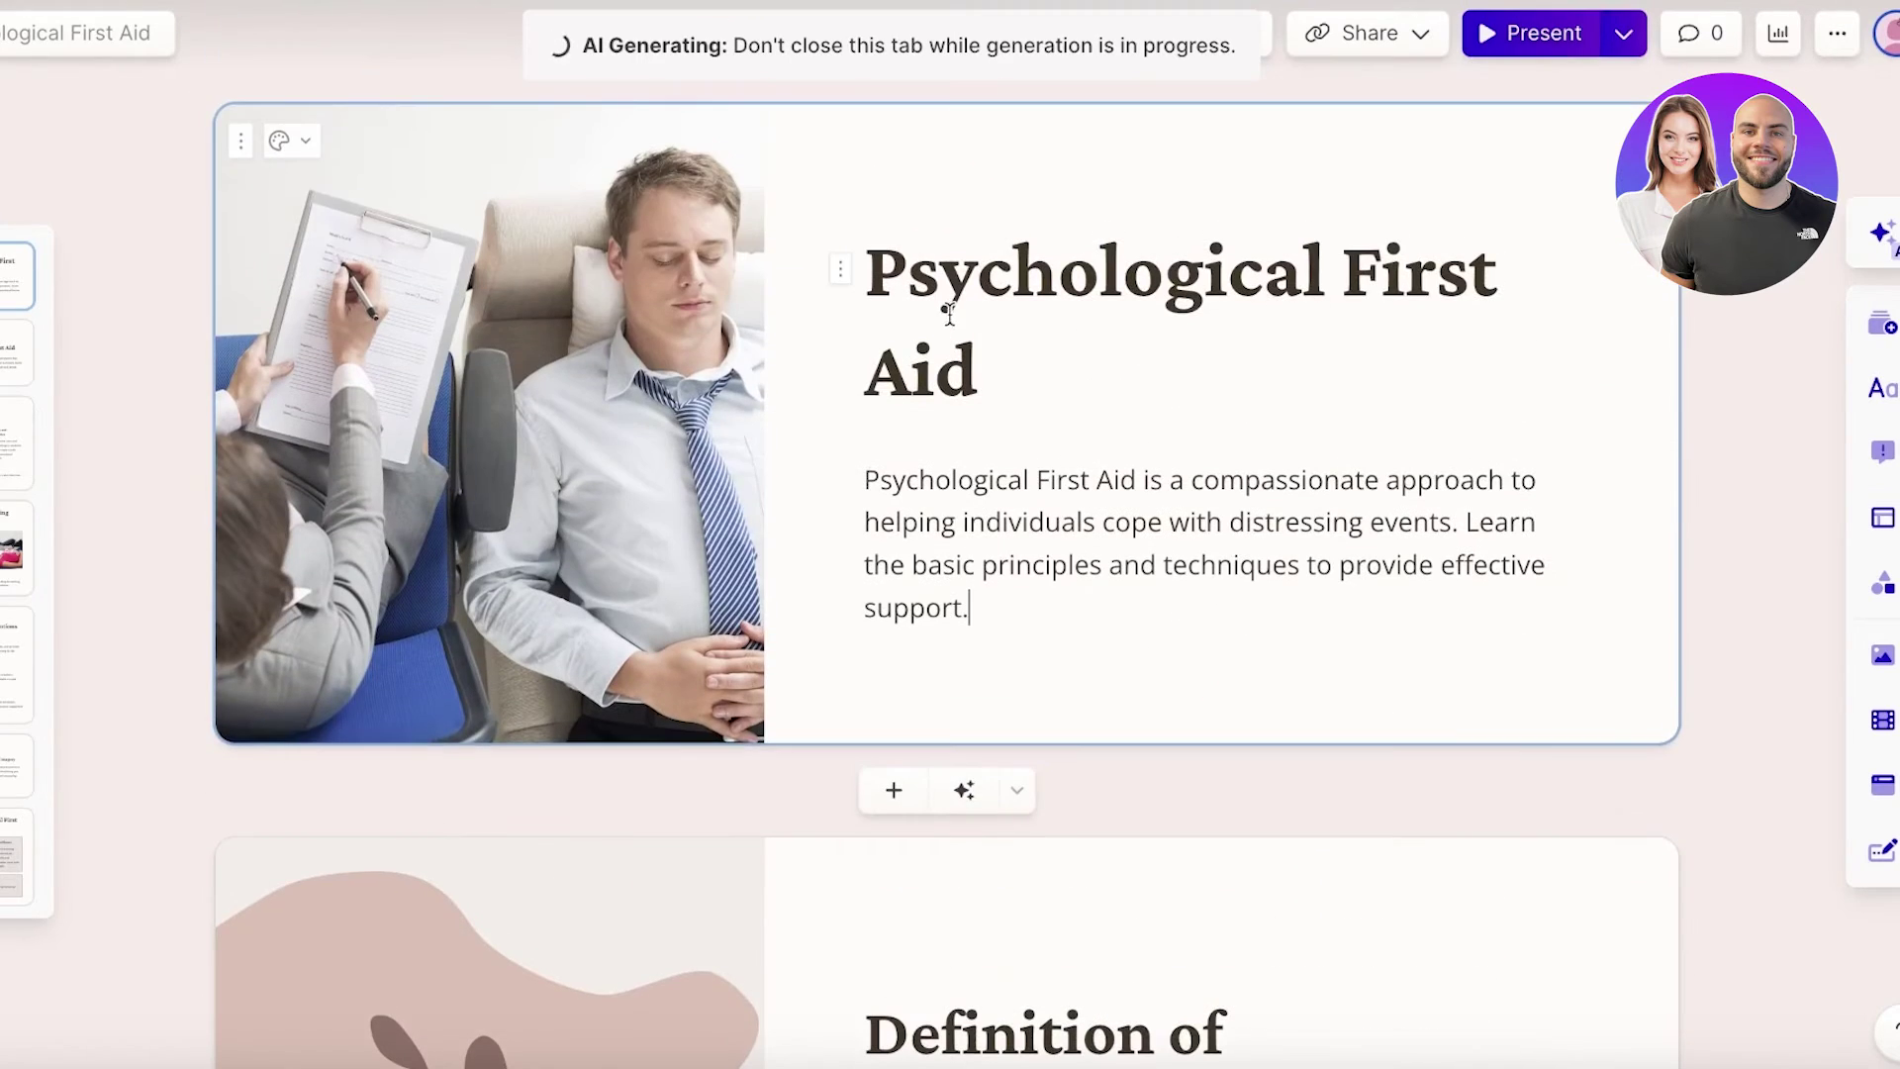
pyautogui.scroll(-20, 559, 427)
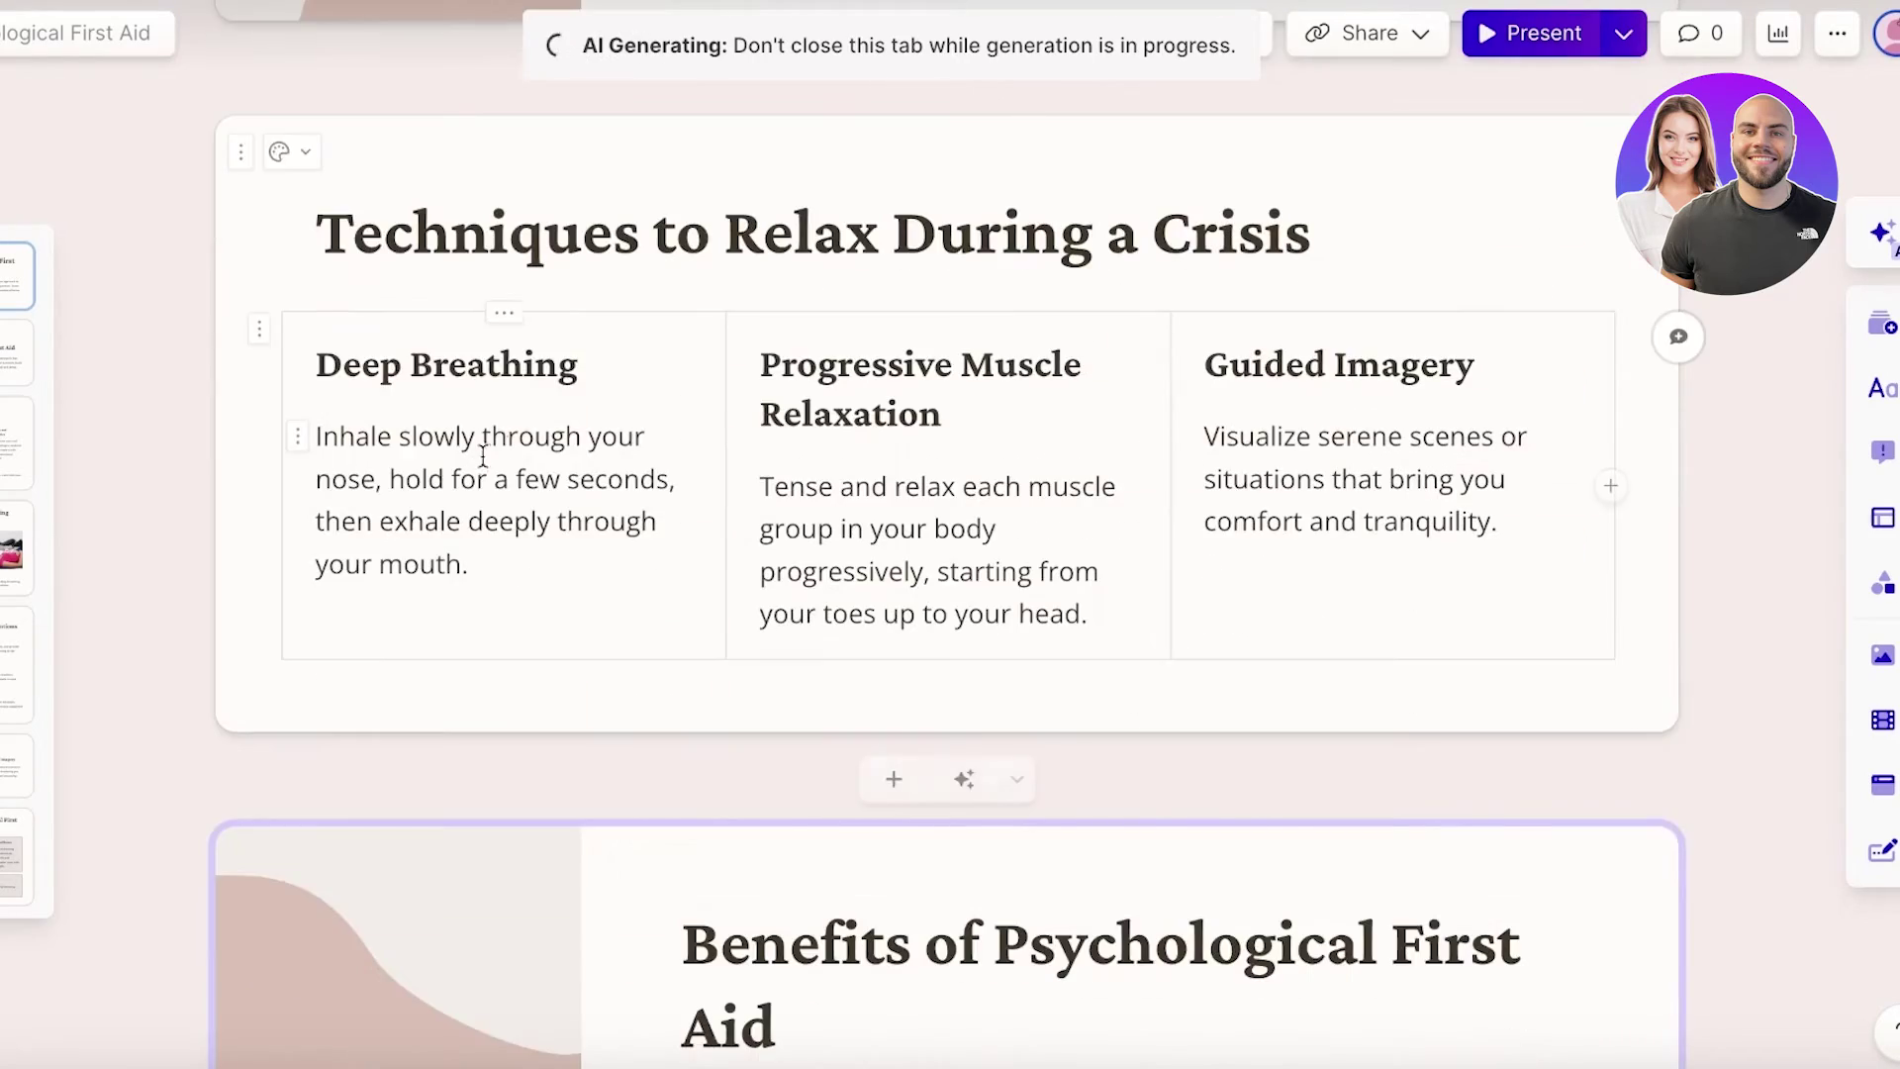
pyautogui.scroll(20, 971, 464)
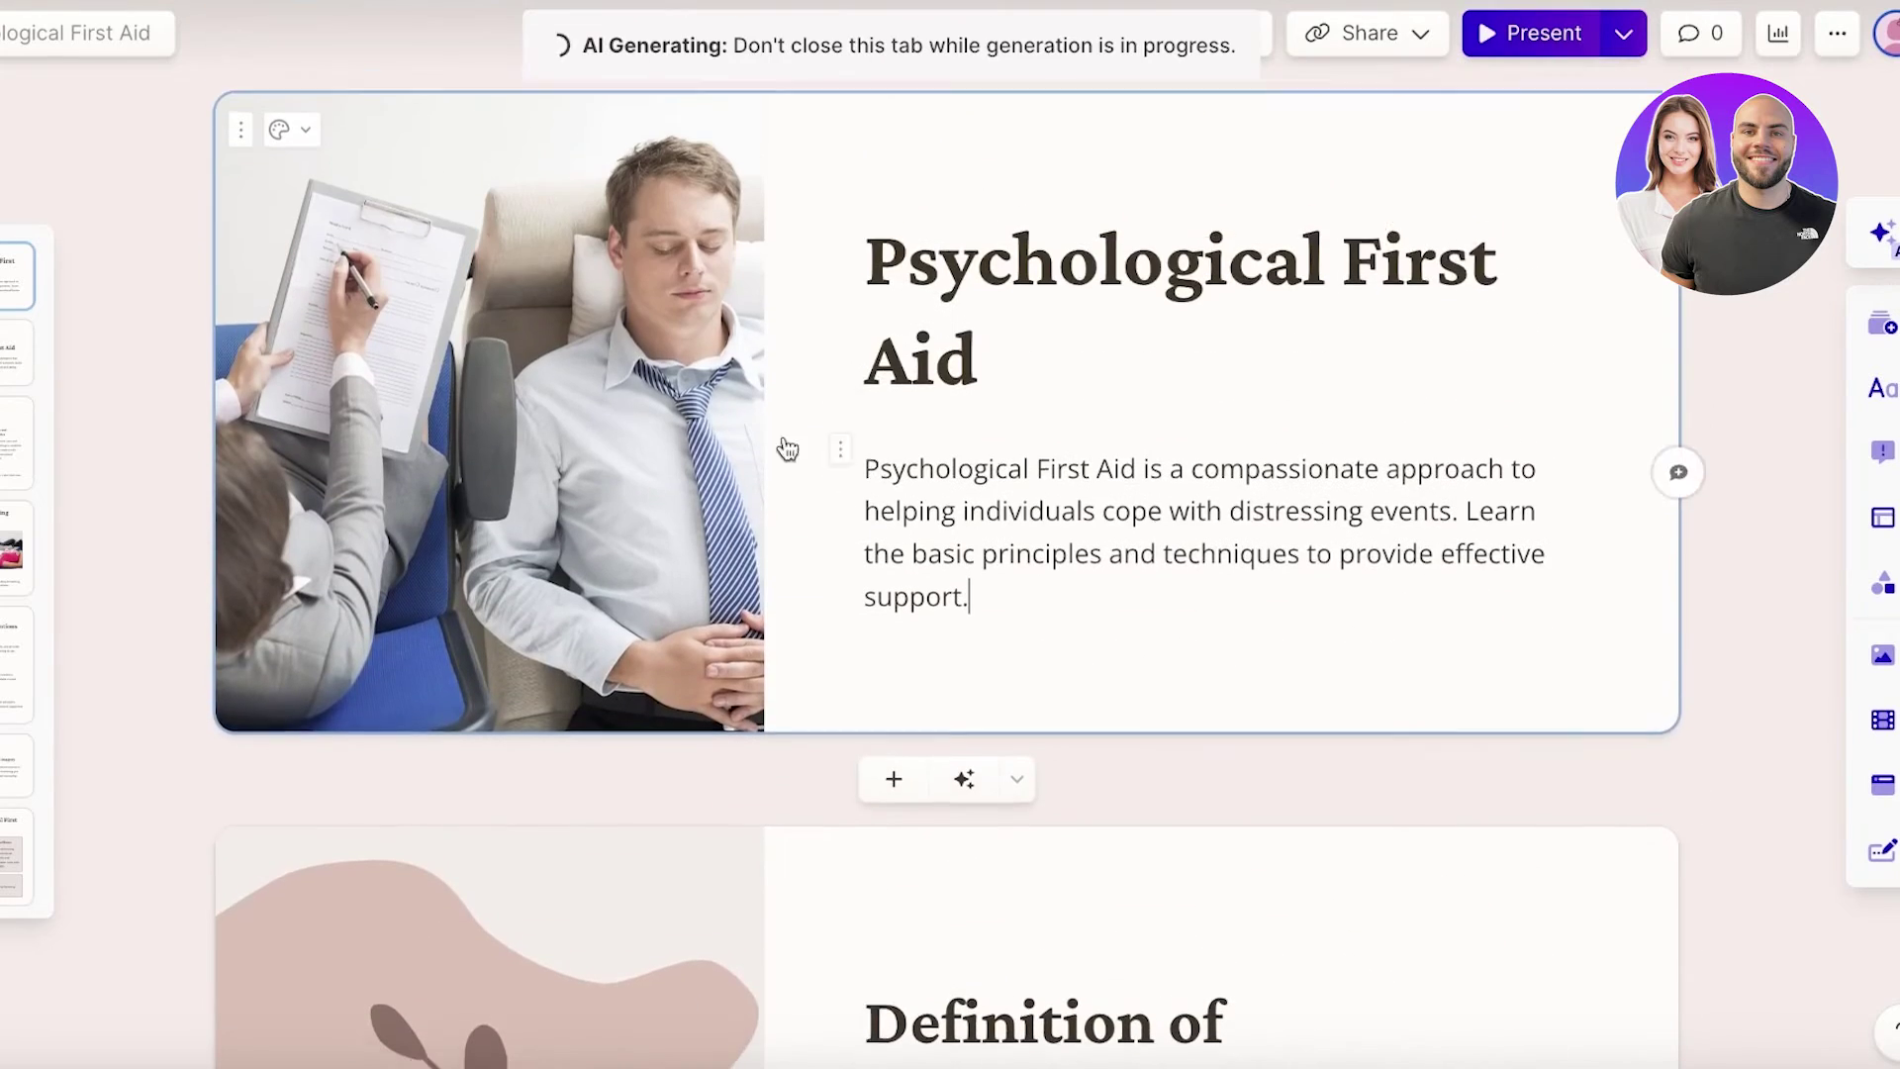
pyautogui.click(485, 303)
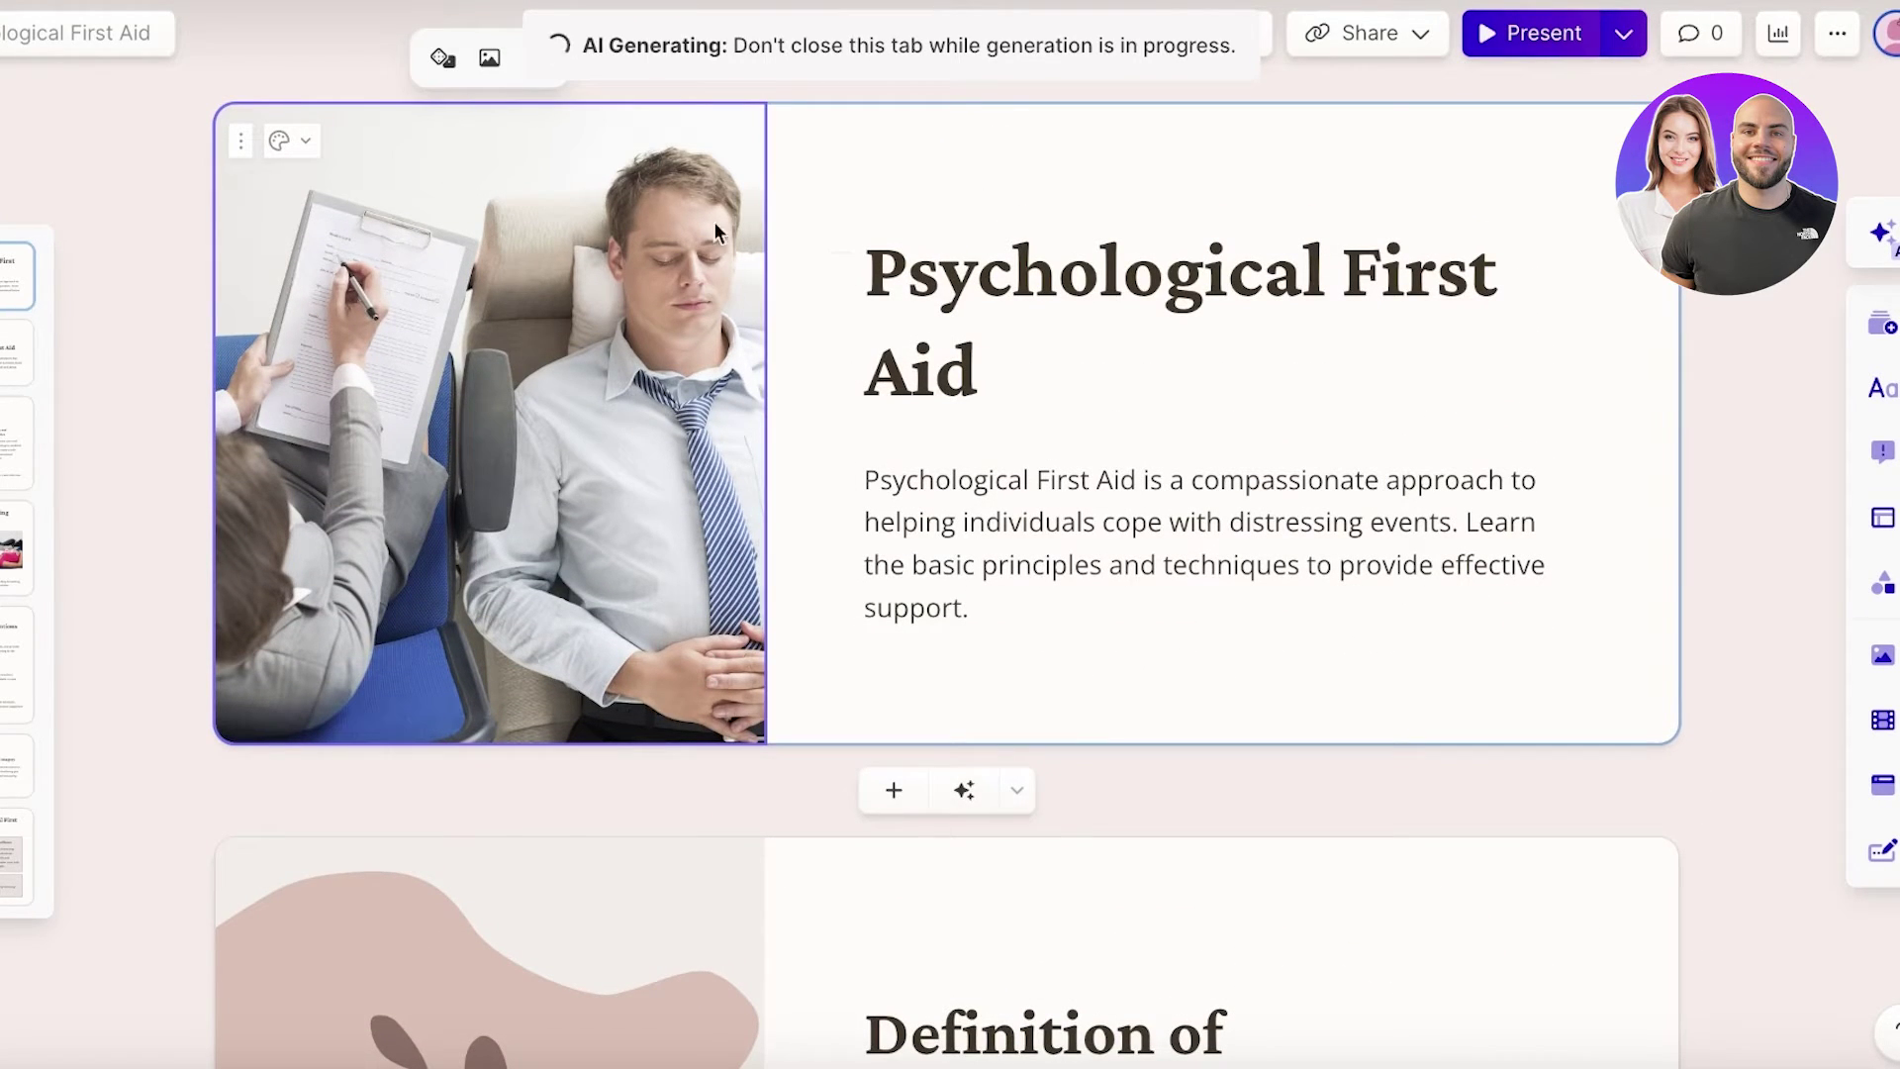
pyautogui.click(240, 147)
pyautogui.click(280, 141)
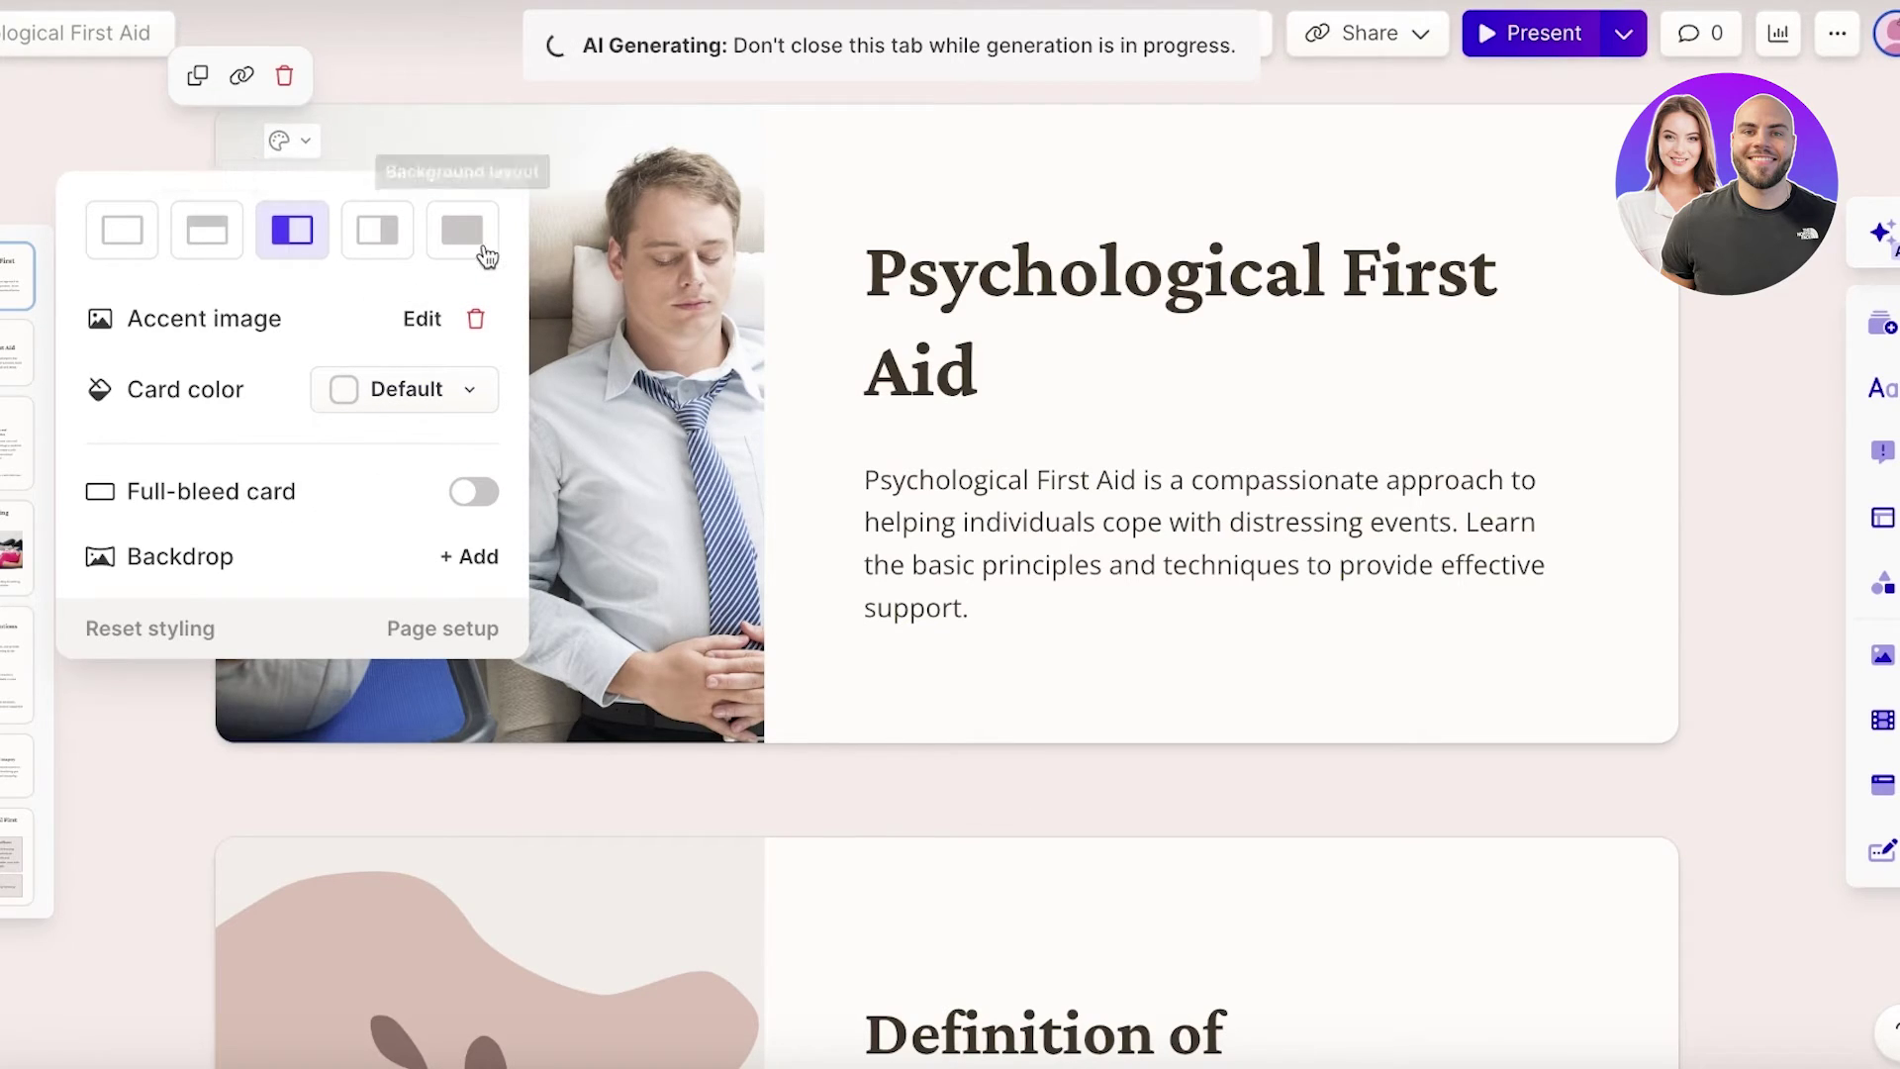
pyautogui.click(180, 245)
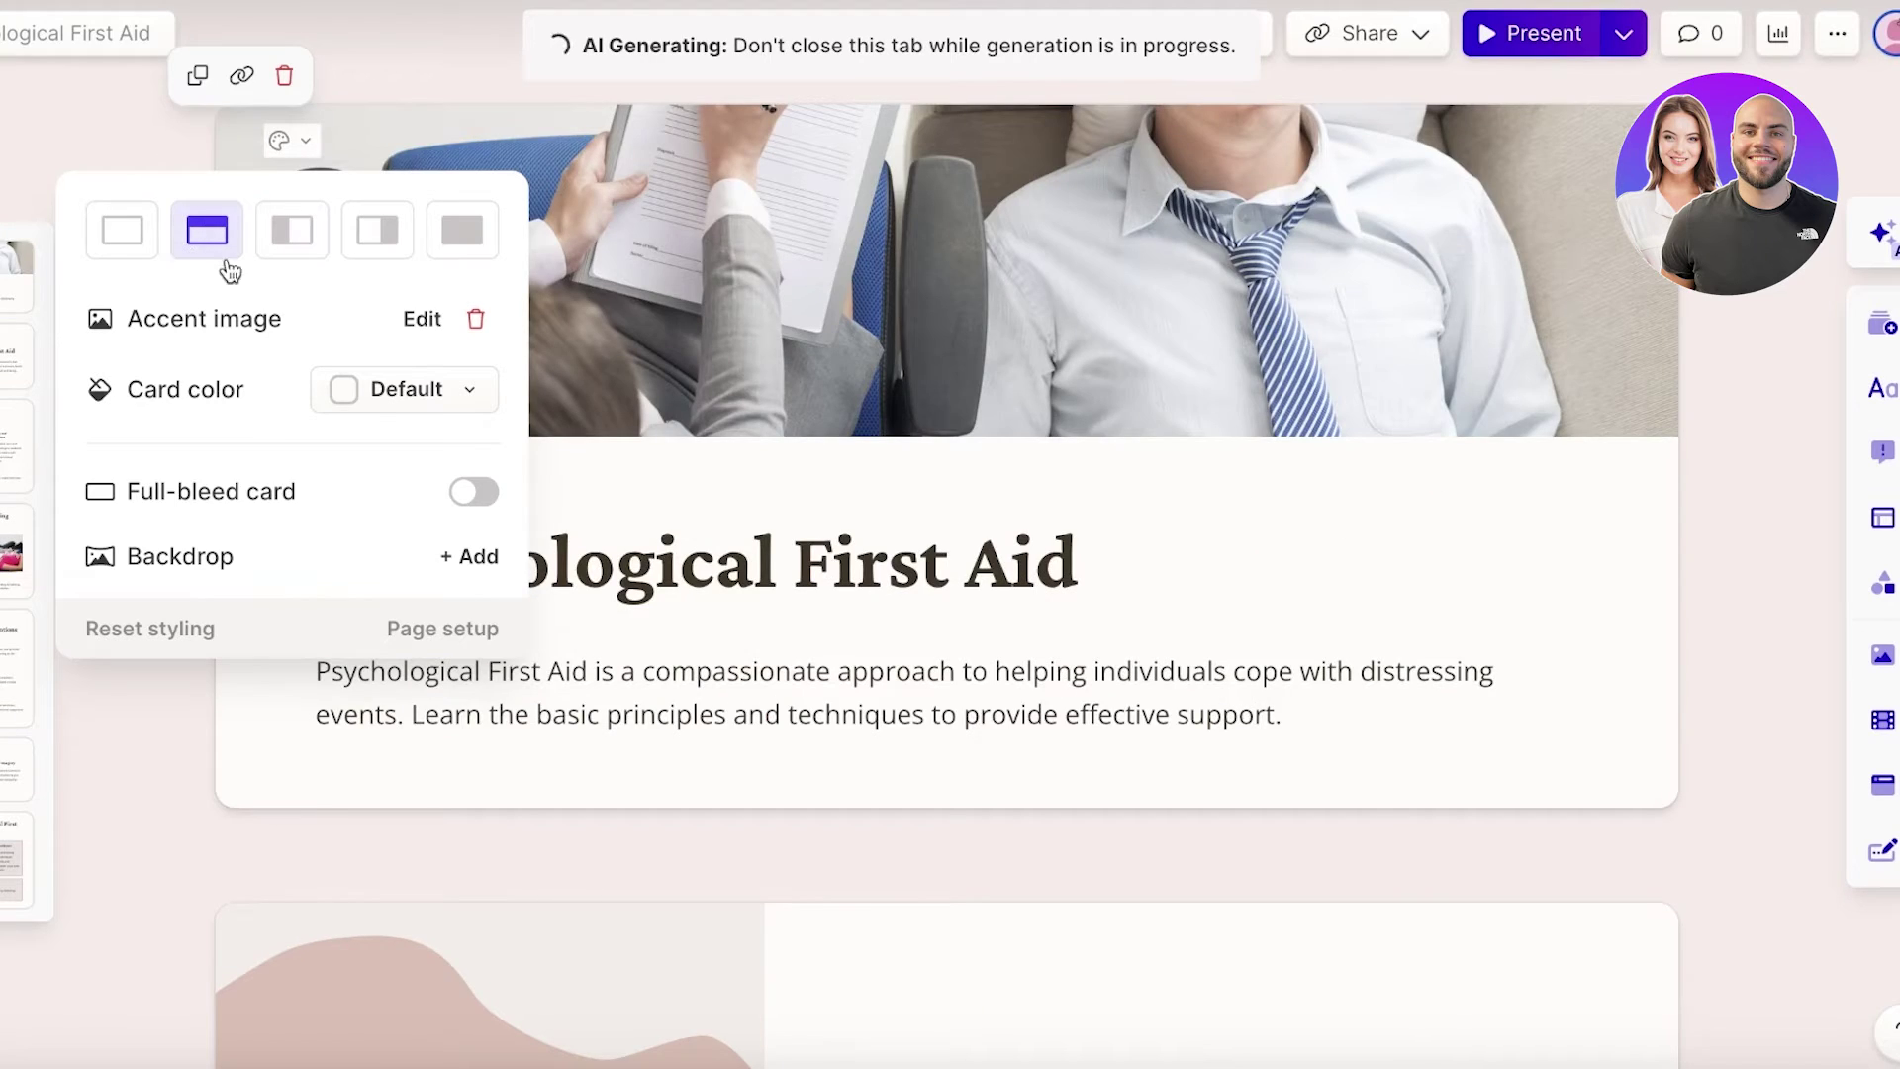
pyautogui.click(360, 260)
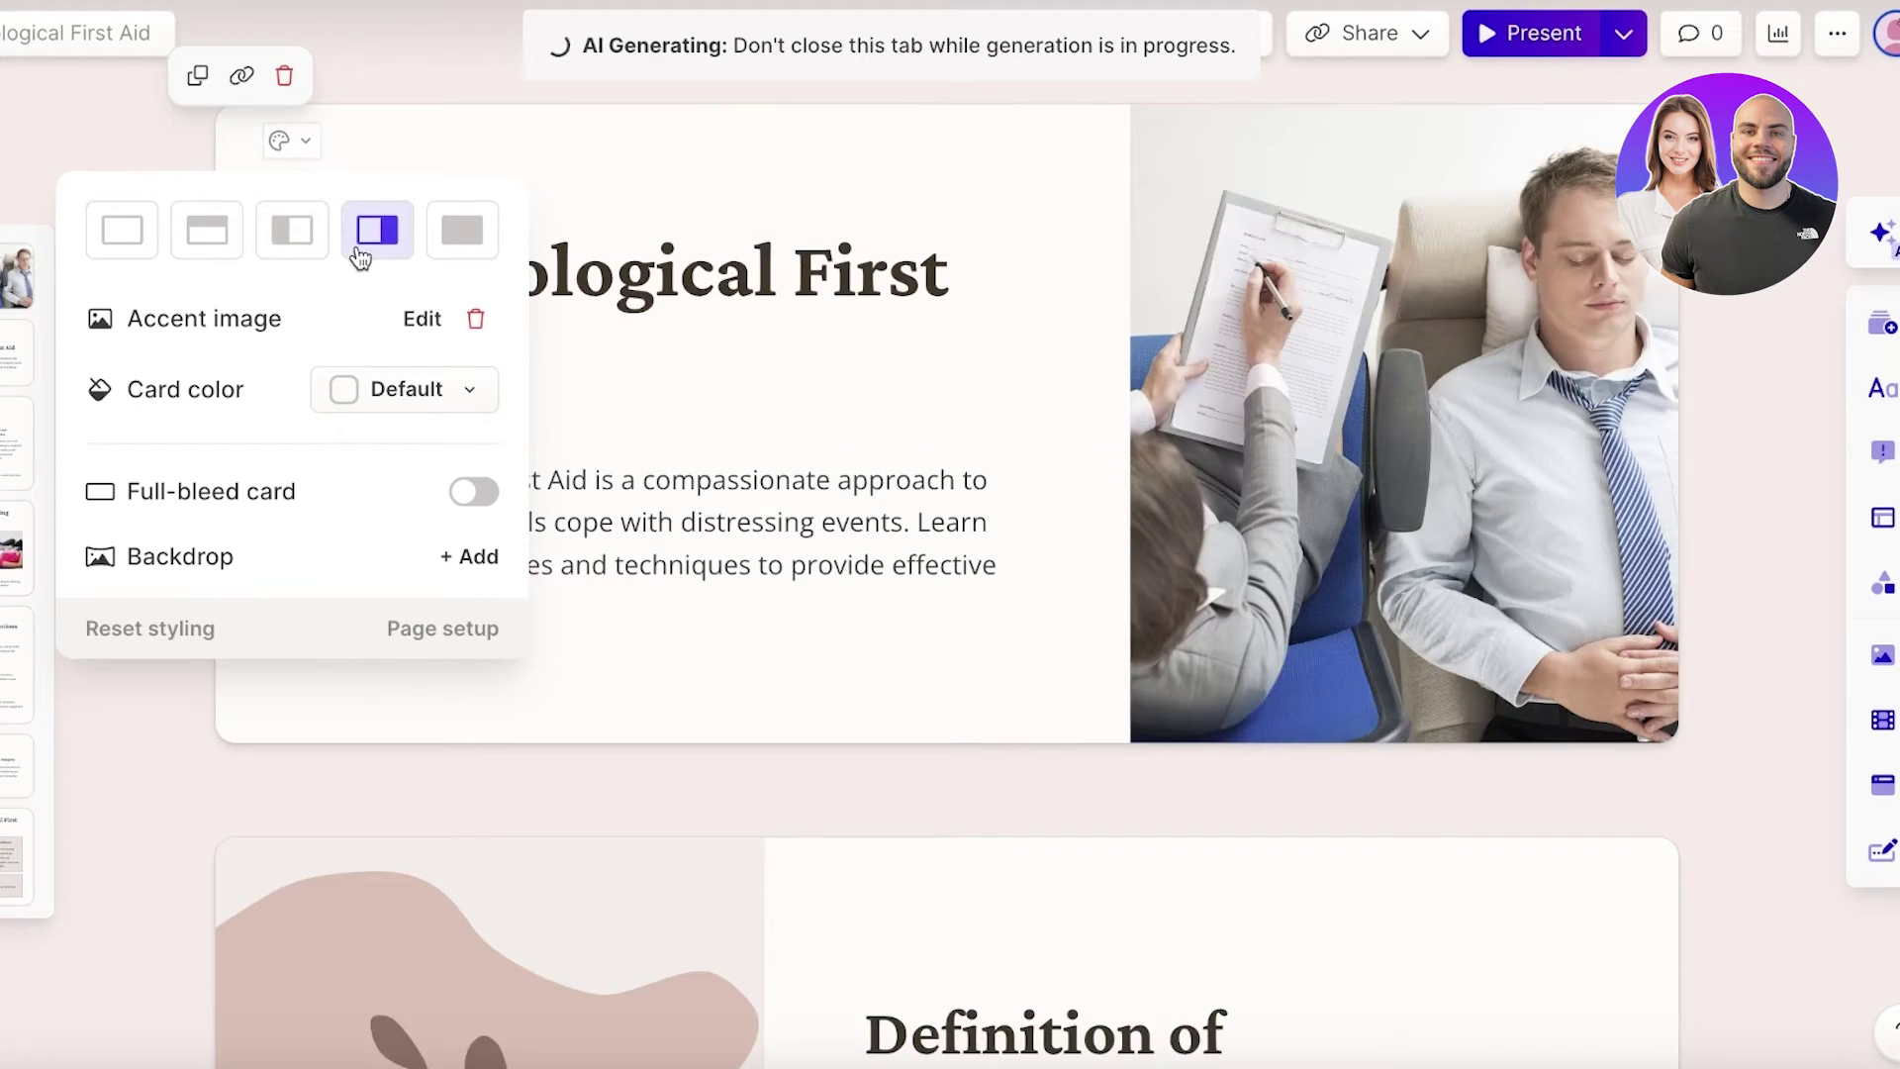
pyautogui.click(291, 232)
# Step: Bold the words 'Psychological First Aid' at the start of the title card's description
pyautogui.click(833, 300)
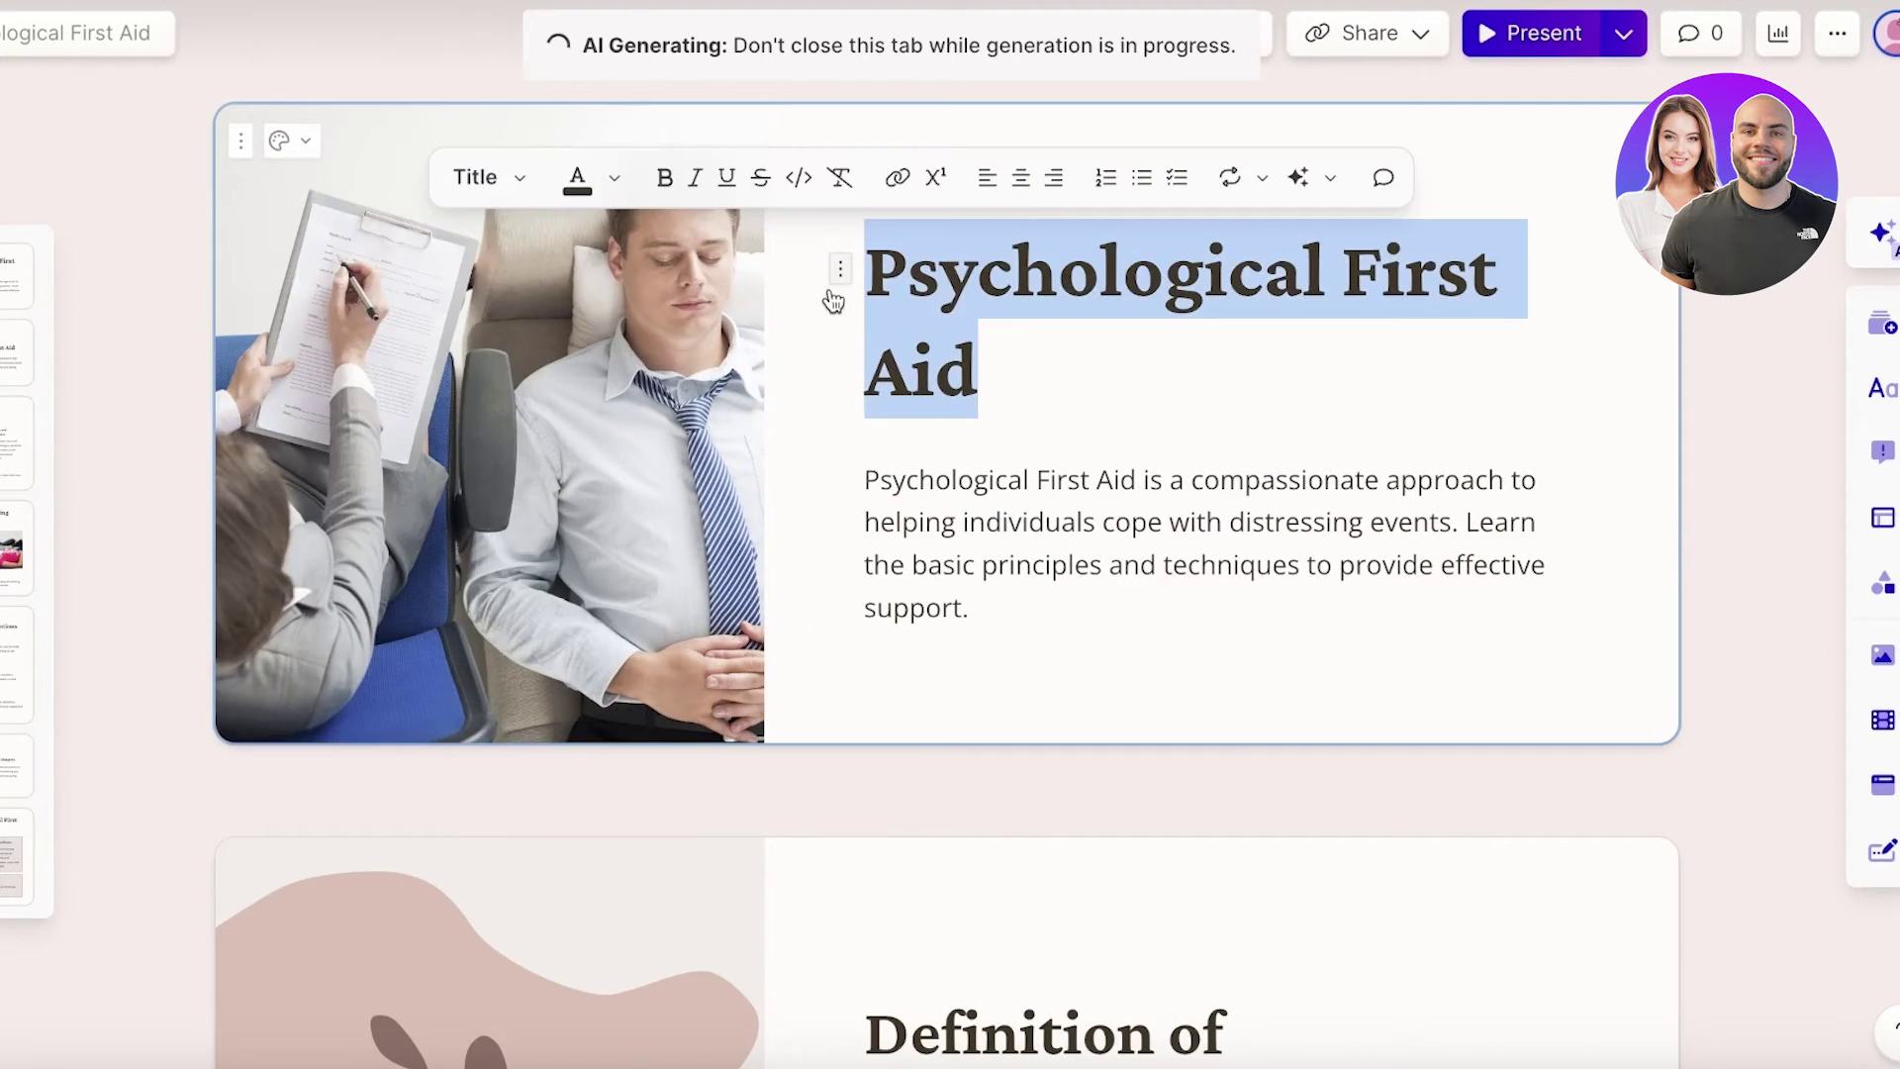
pyautogui.click(1040, 399)
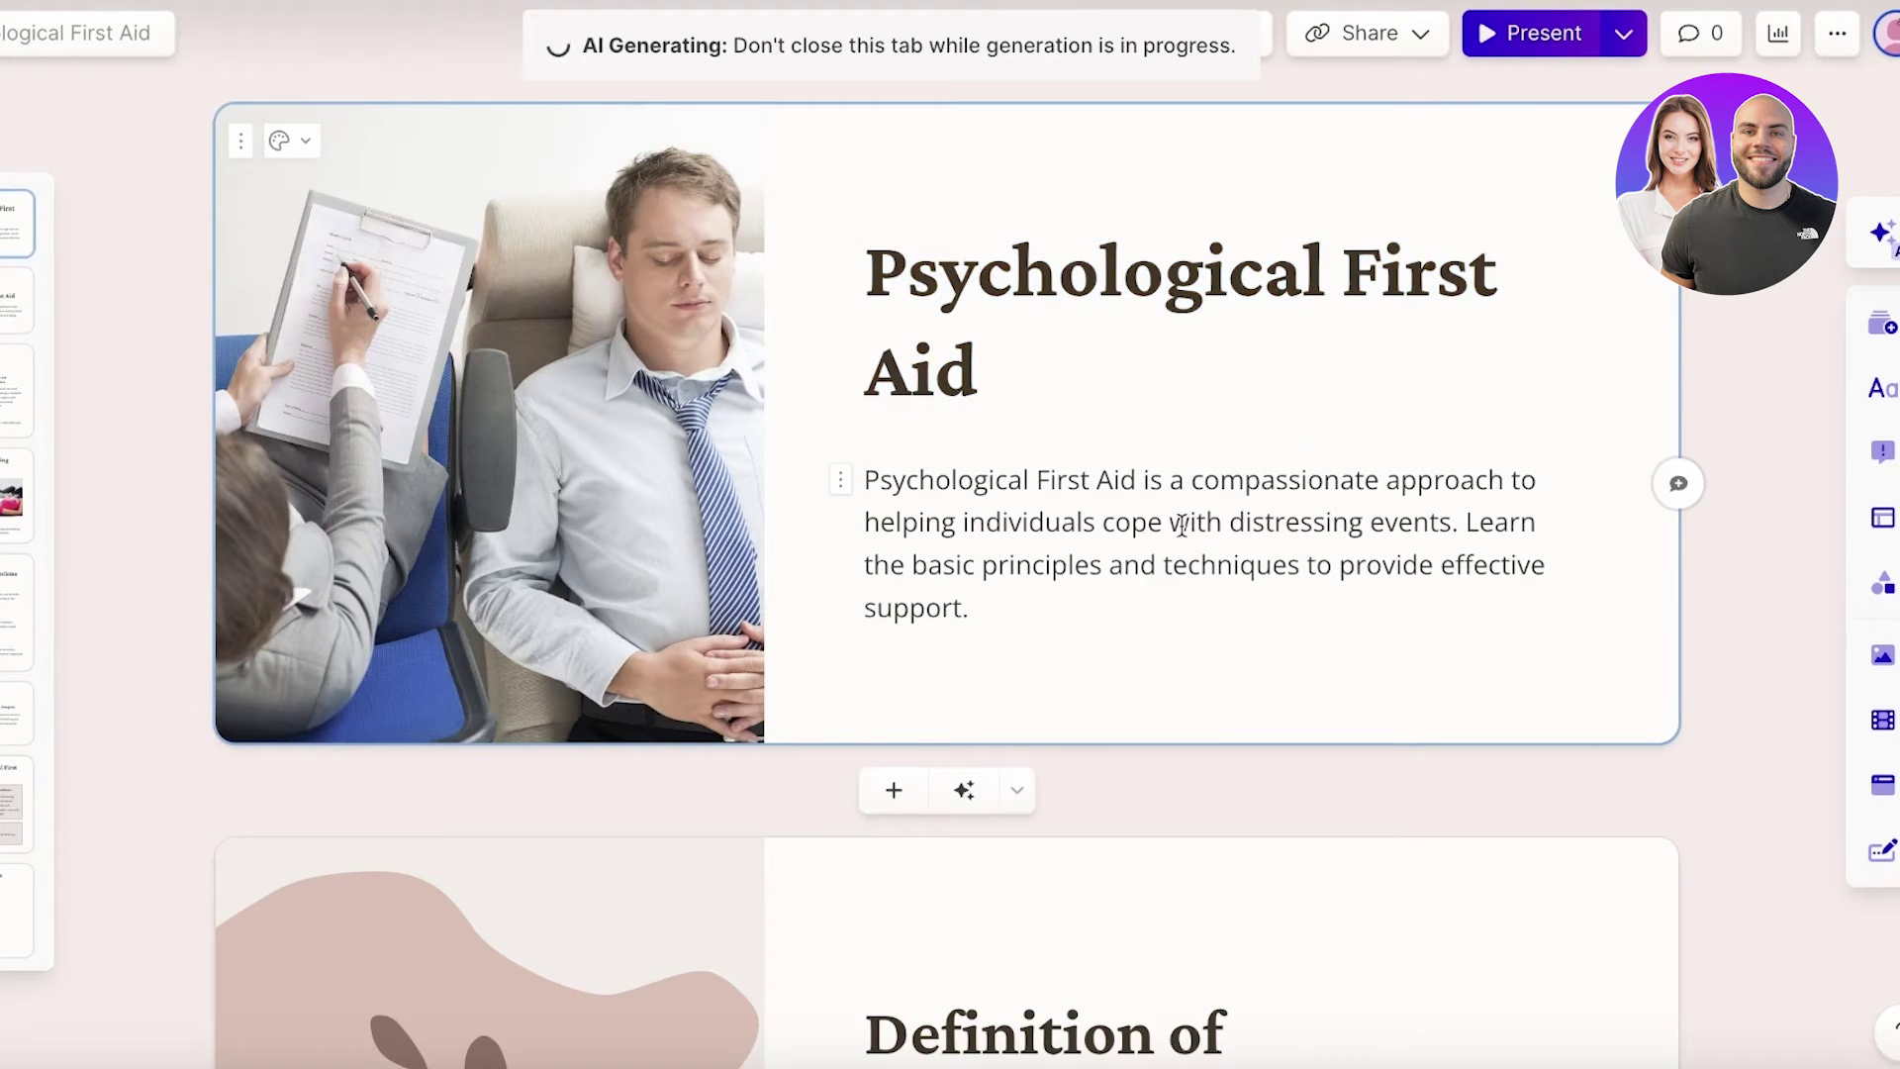
pyautogui.scroll(-3, 1156, 502)
pyautogui.scroll(3, 1144, 498)
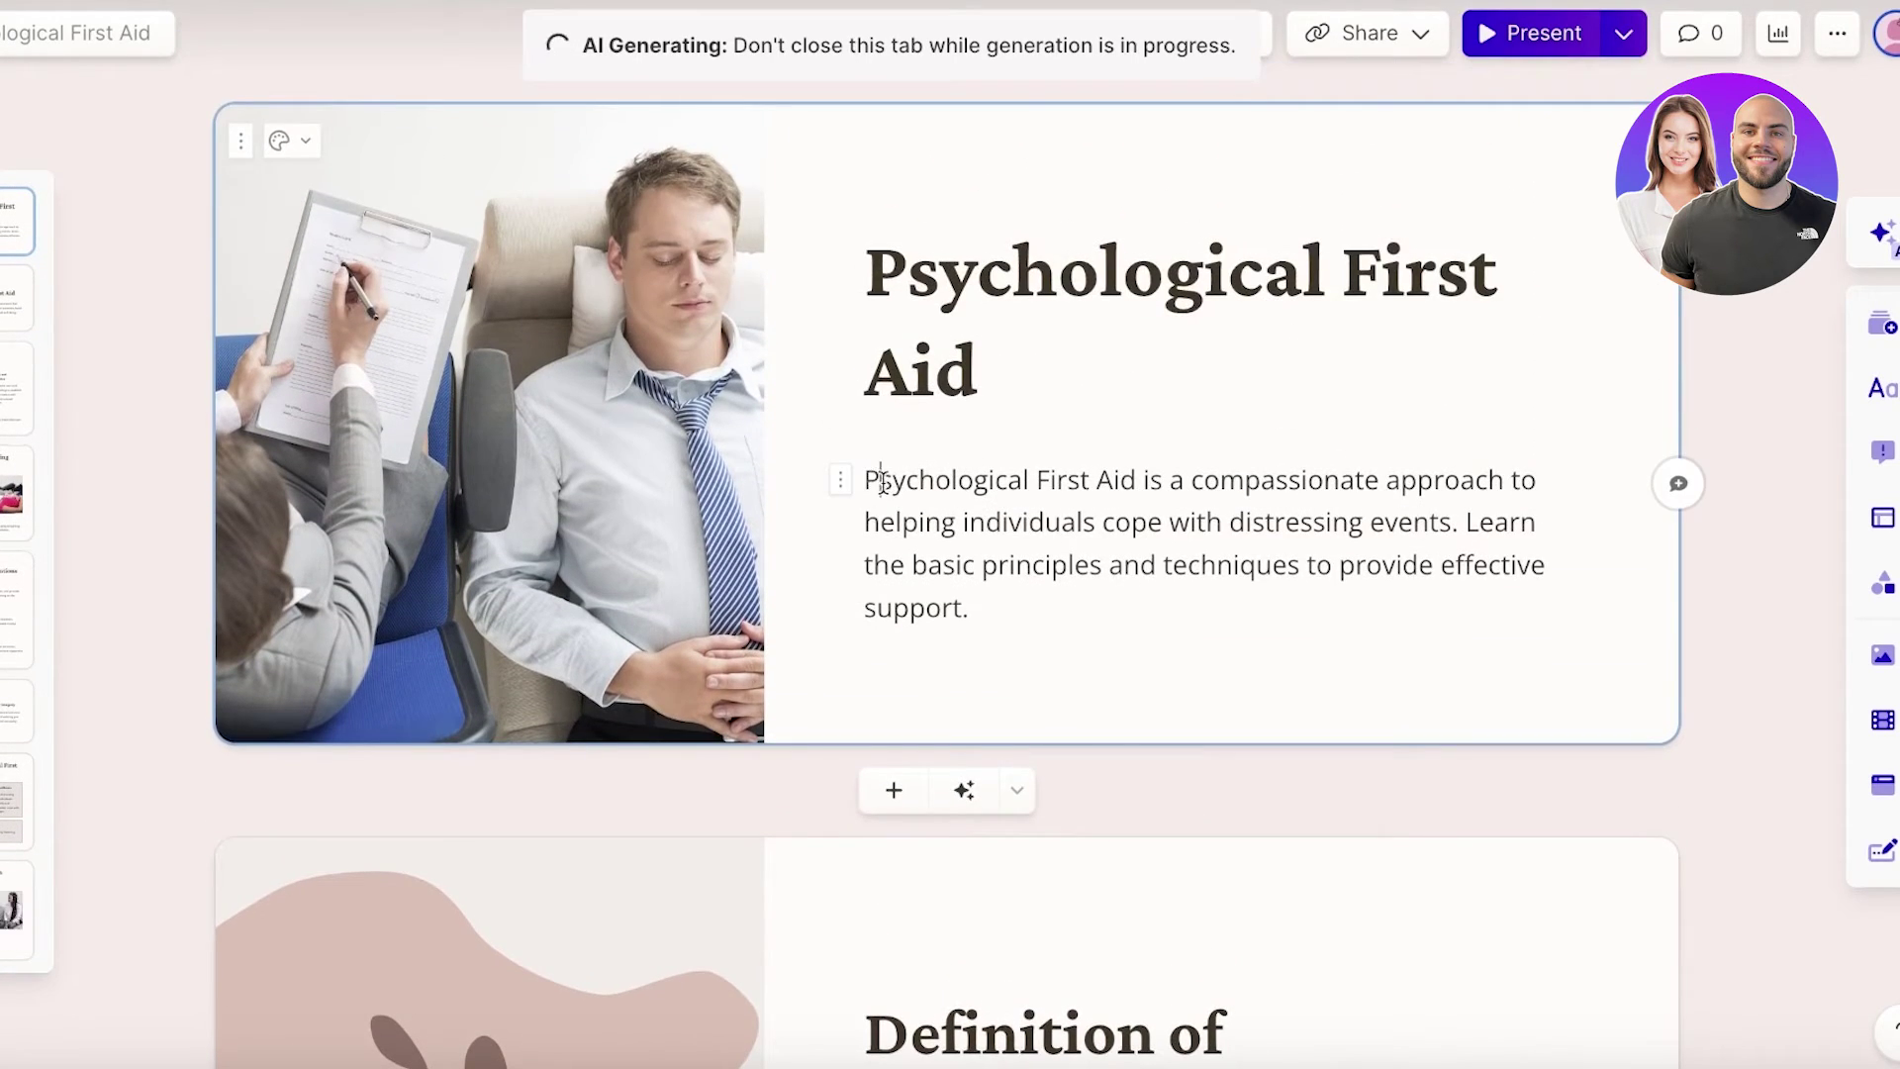
pyautogui.moveTo(867, 480); pyautogui.dragTo(1137, 482)
pyautogui.click(1088, 482)
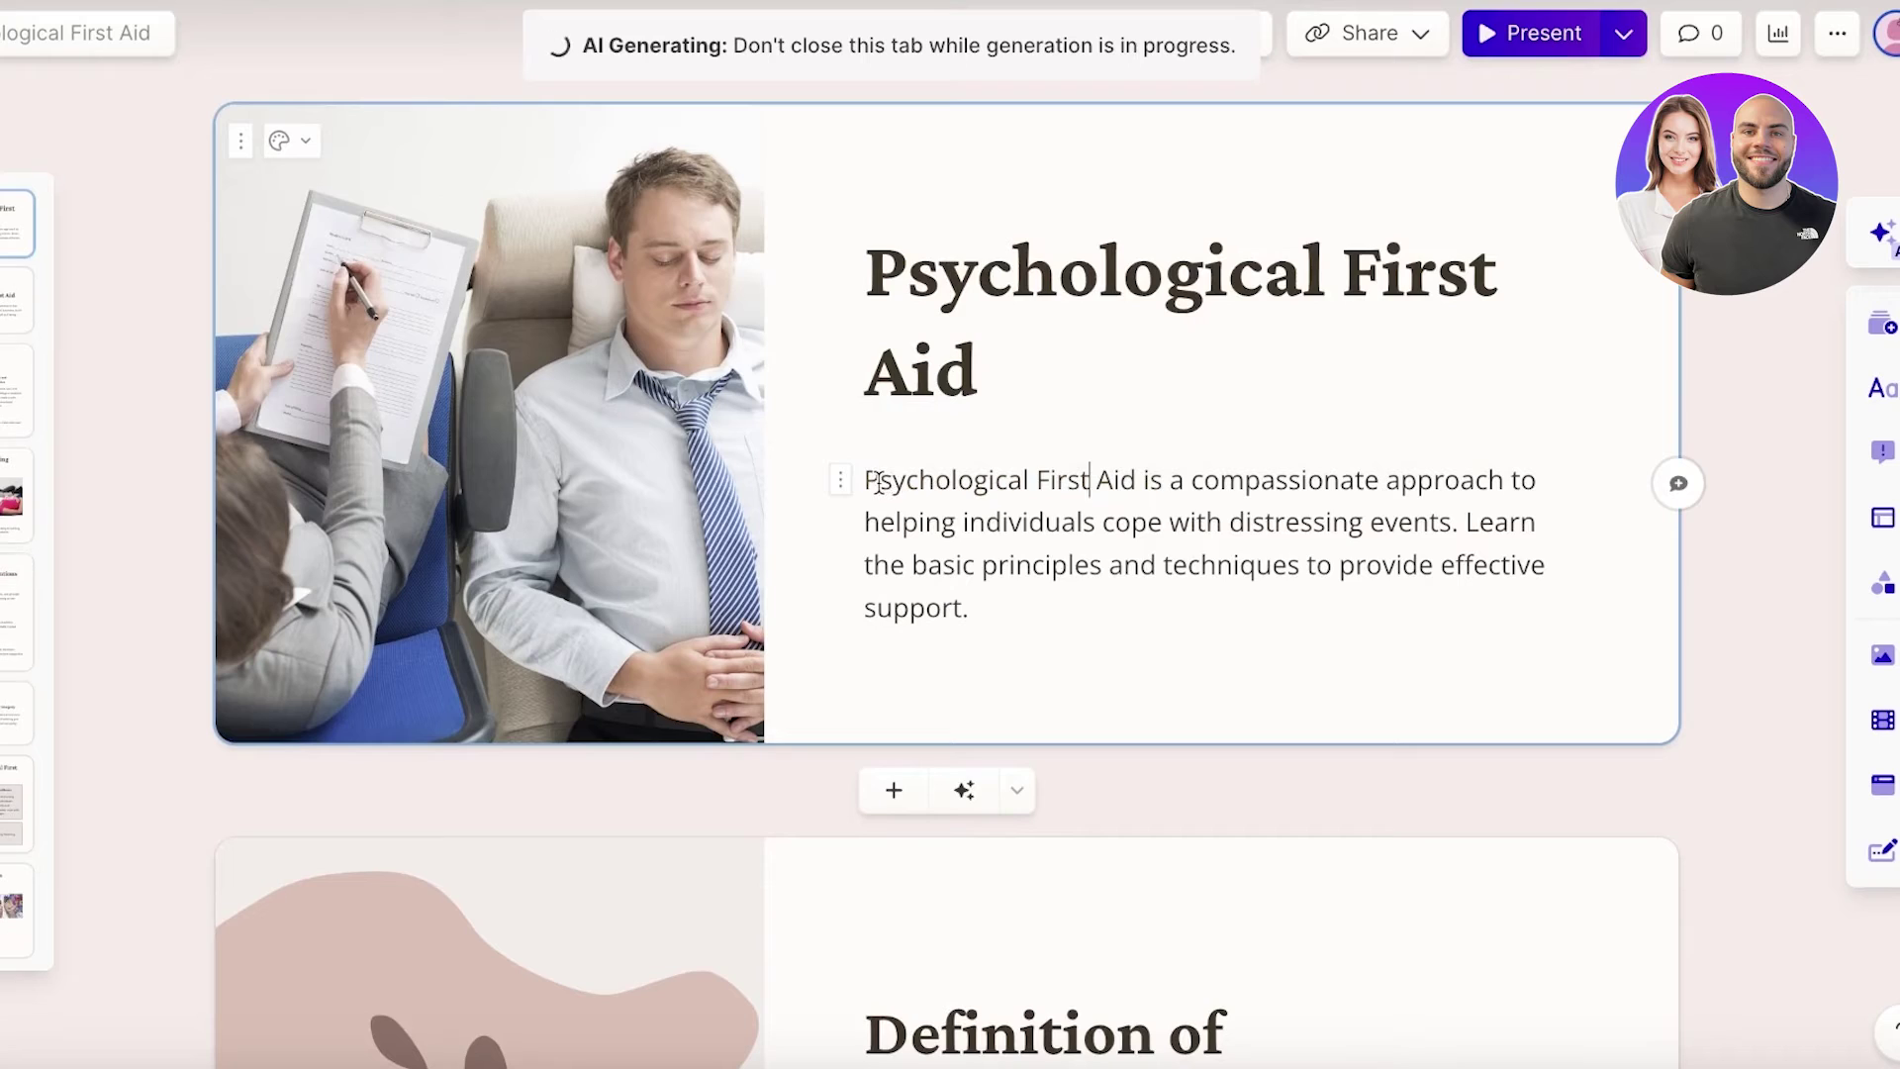
pyautogui.moveTo(879, 482); pyautogui.dragTo(839, 492)
pyautogui.click(779, 414)
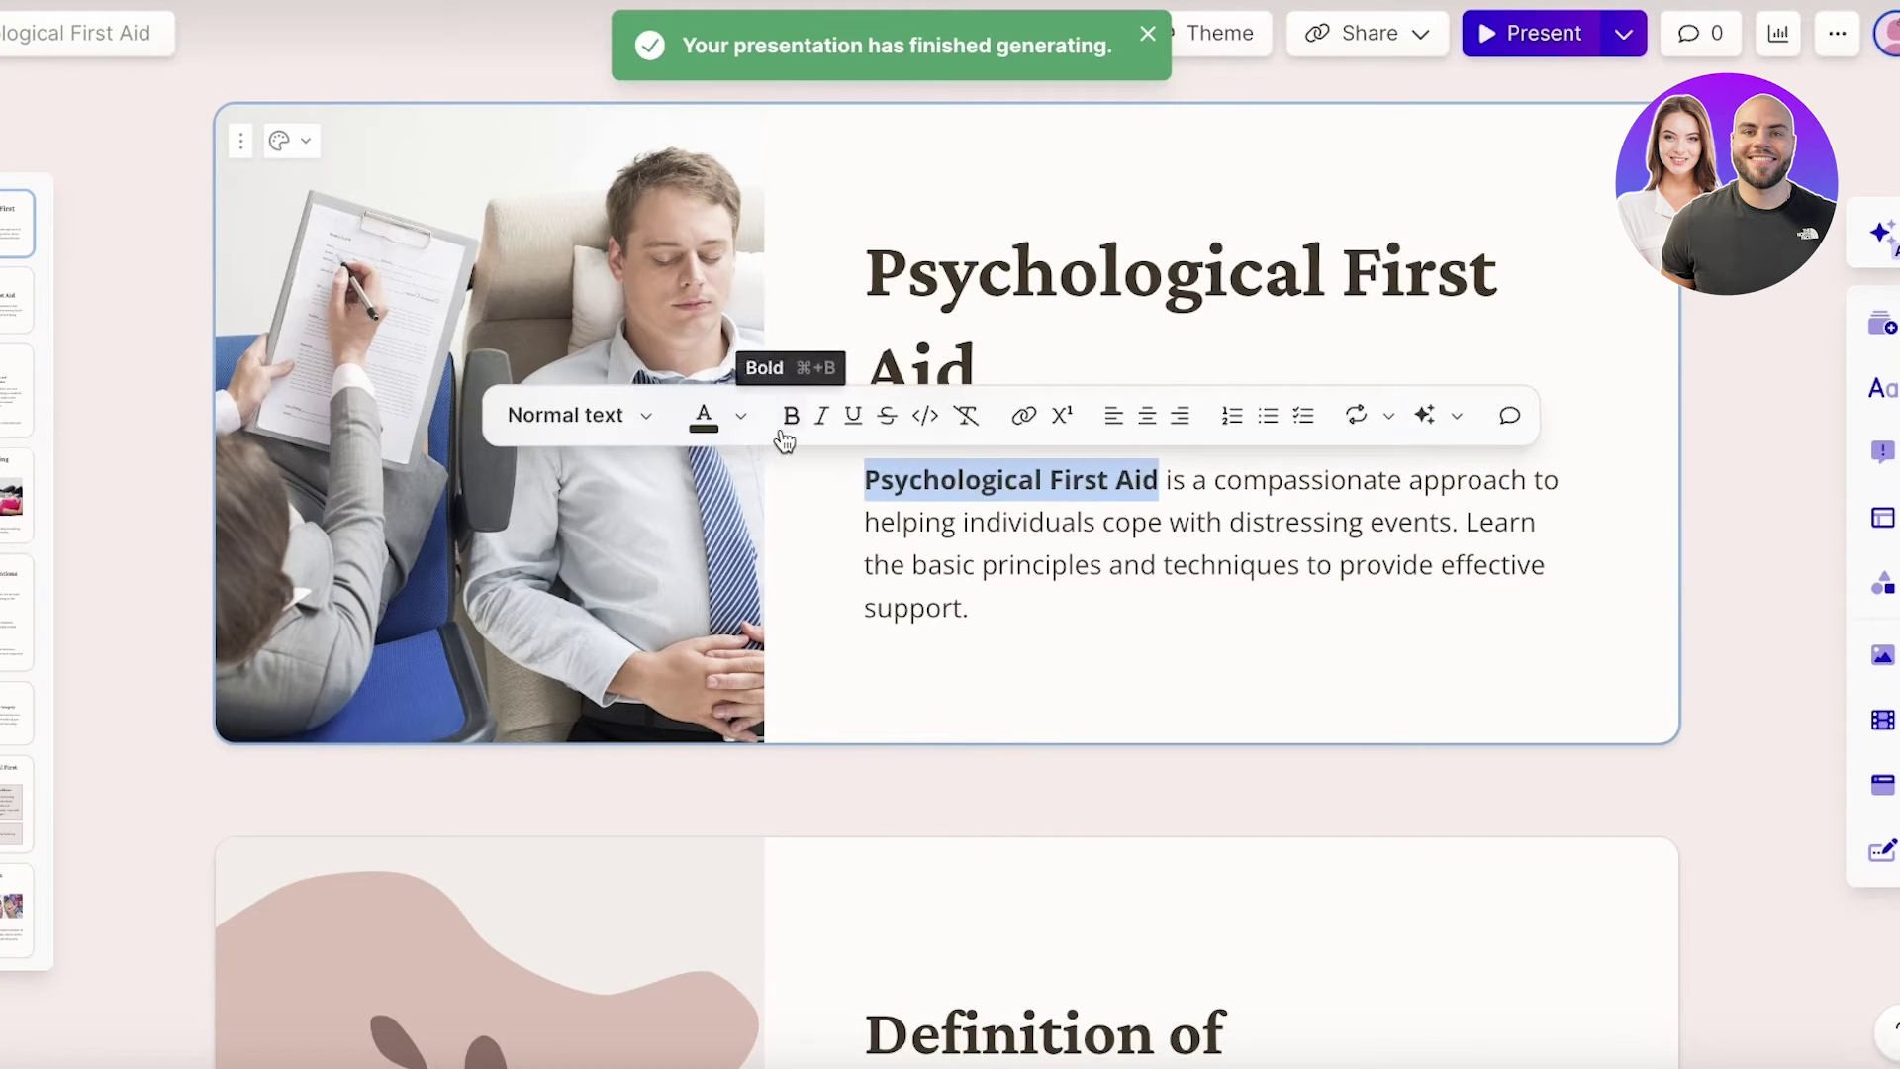
pyautogui.click(861, 417)
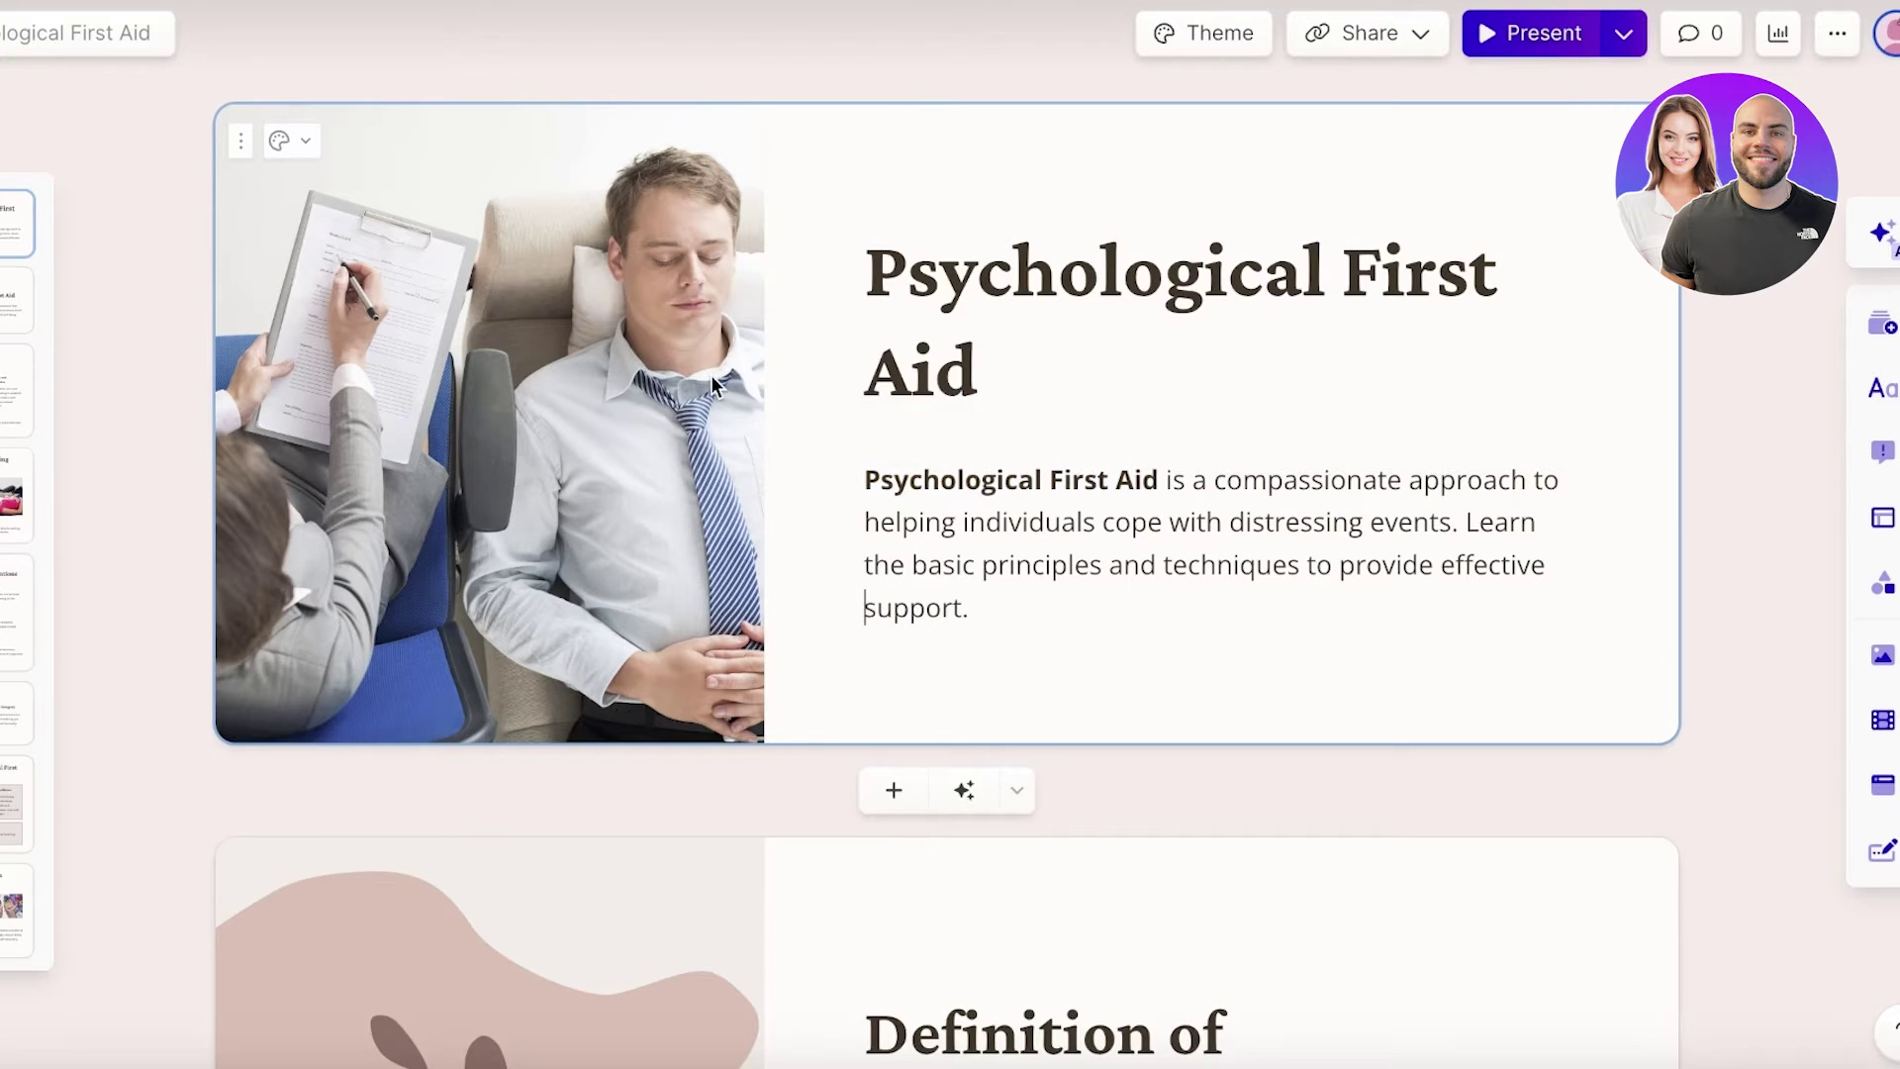
# Step: Scroll through the generated deck to the Group Support, Professional Counseling and Art Therapy card
pyautogui.scroll(-2, 713, 384)
pyautogui.scroll(-6, 1073, 166)
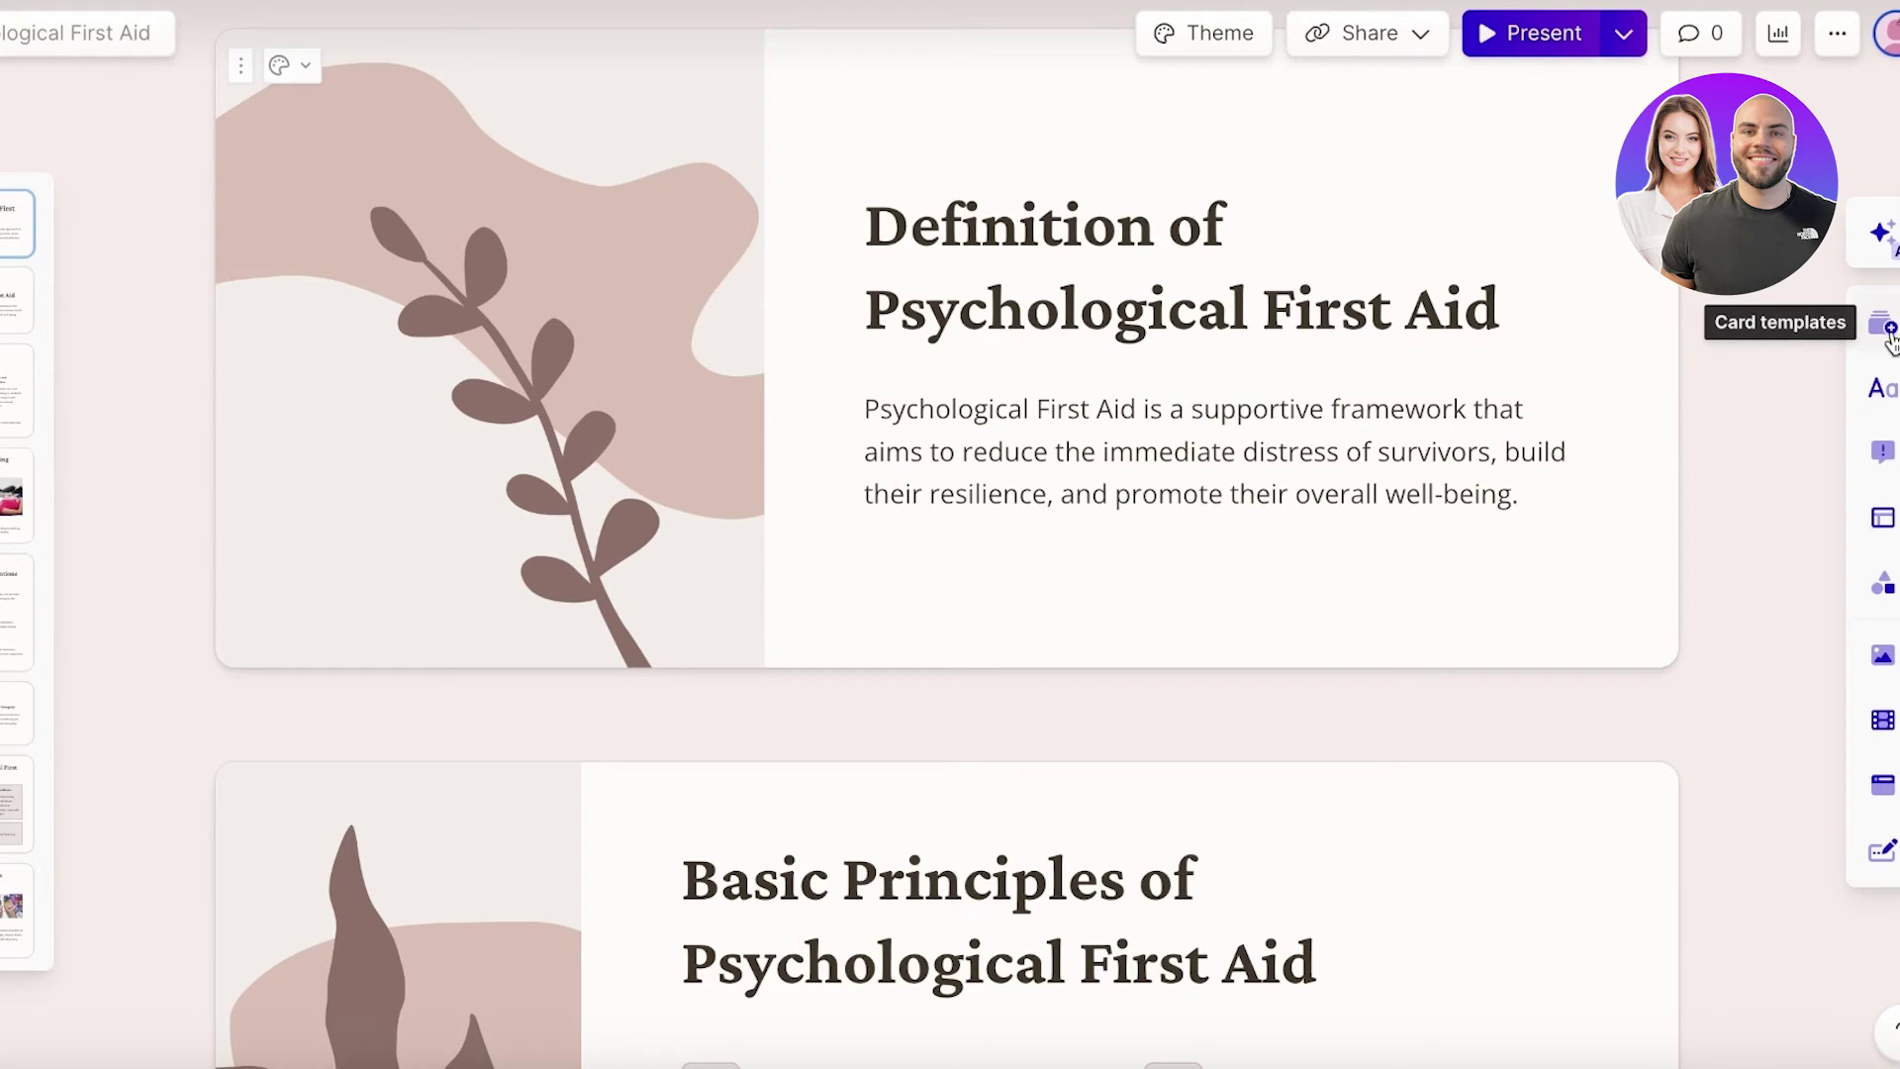
pyautogui.scroll(-10, 1501, 811)
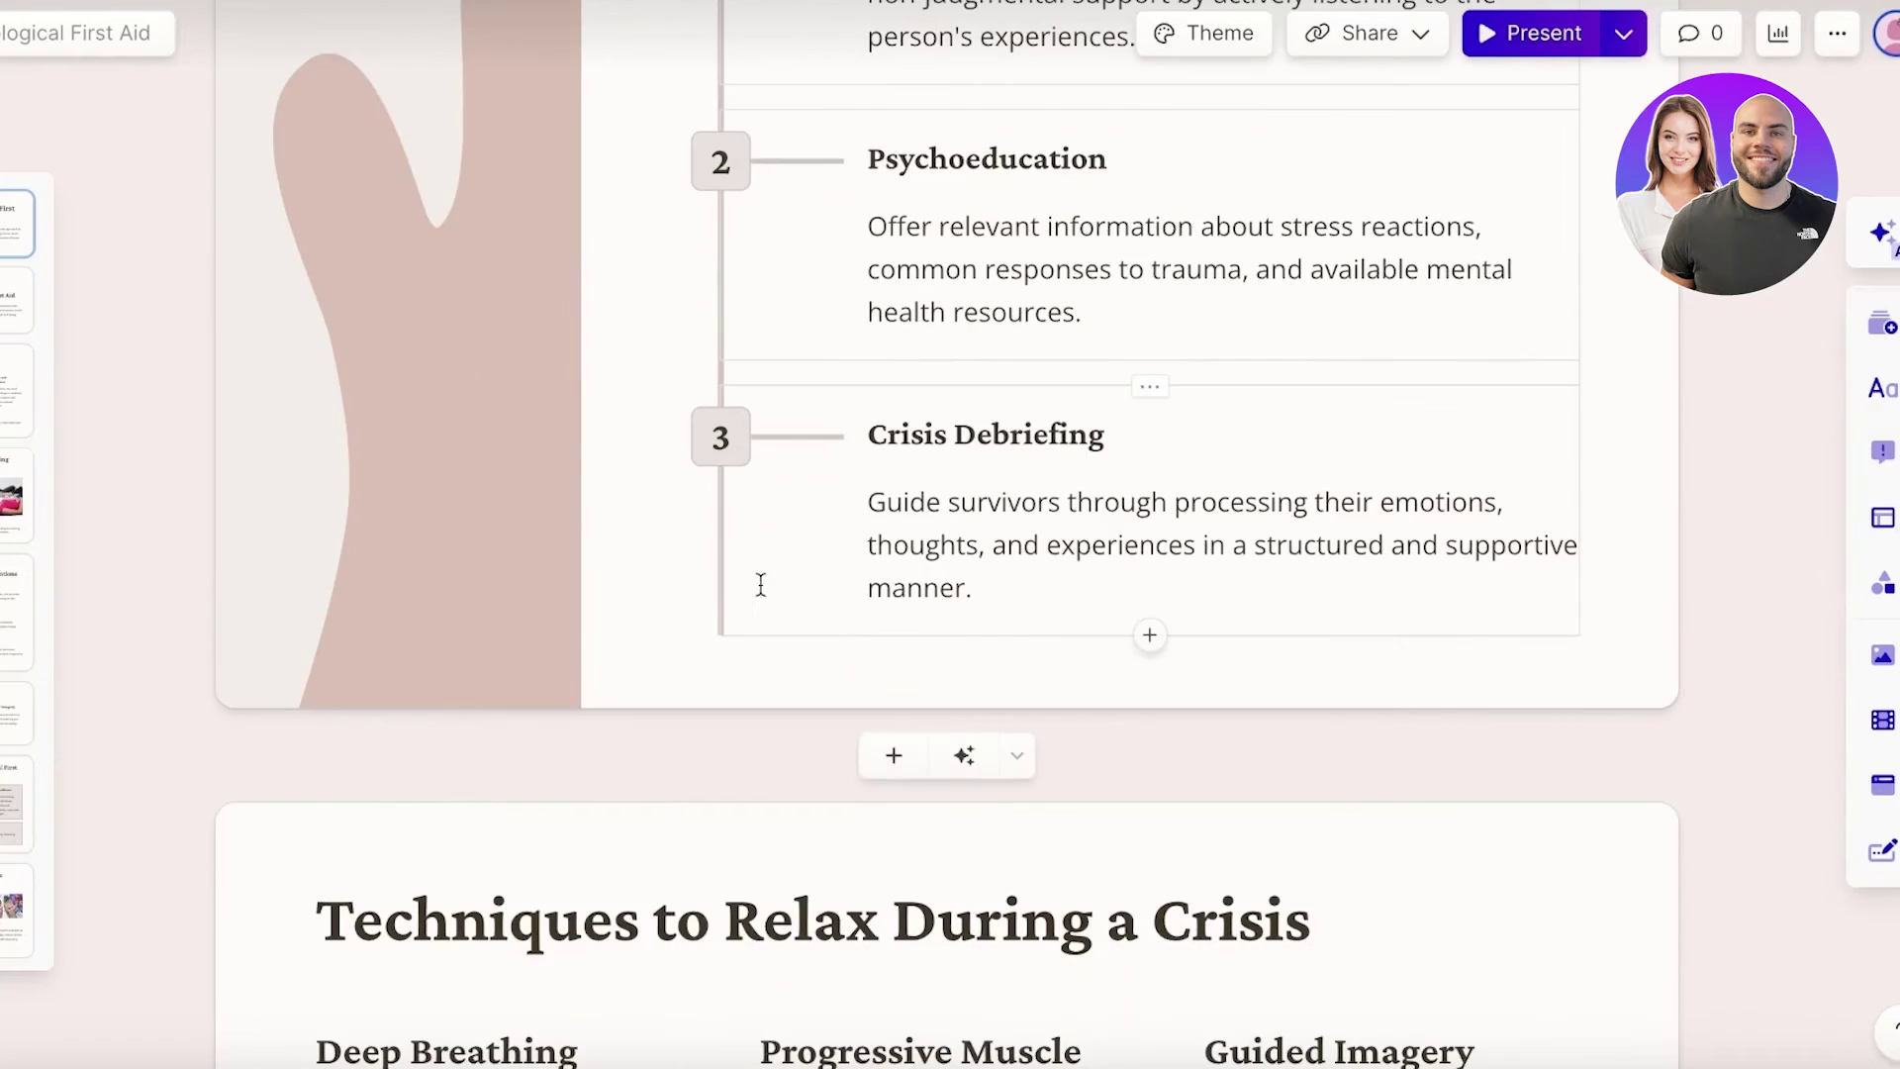
pyautogui.scroll(-15, 761, 584)
pyautogui.scroll(4, 869, 513)
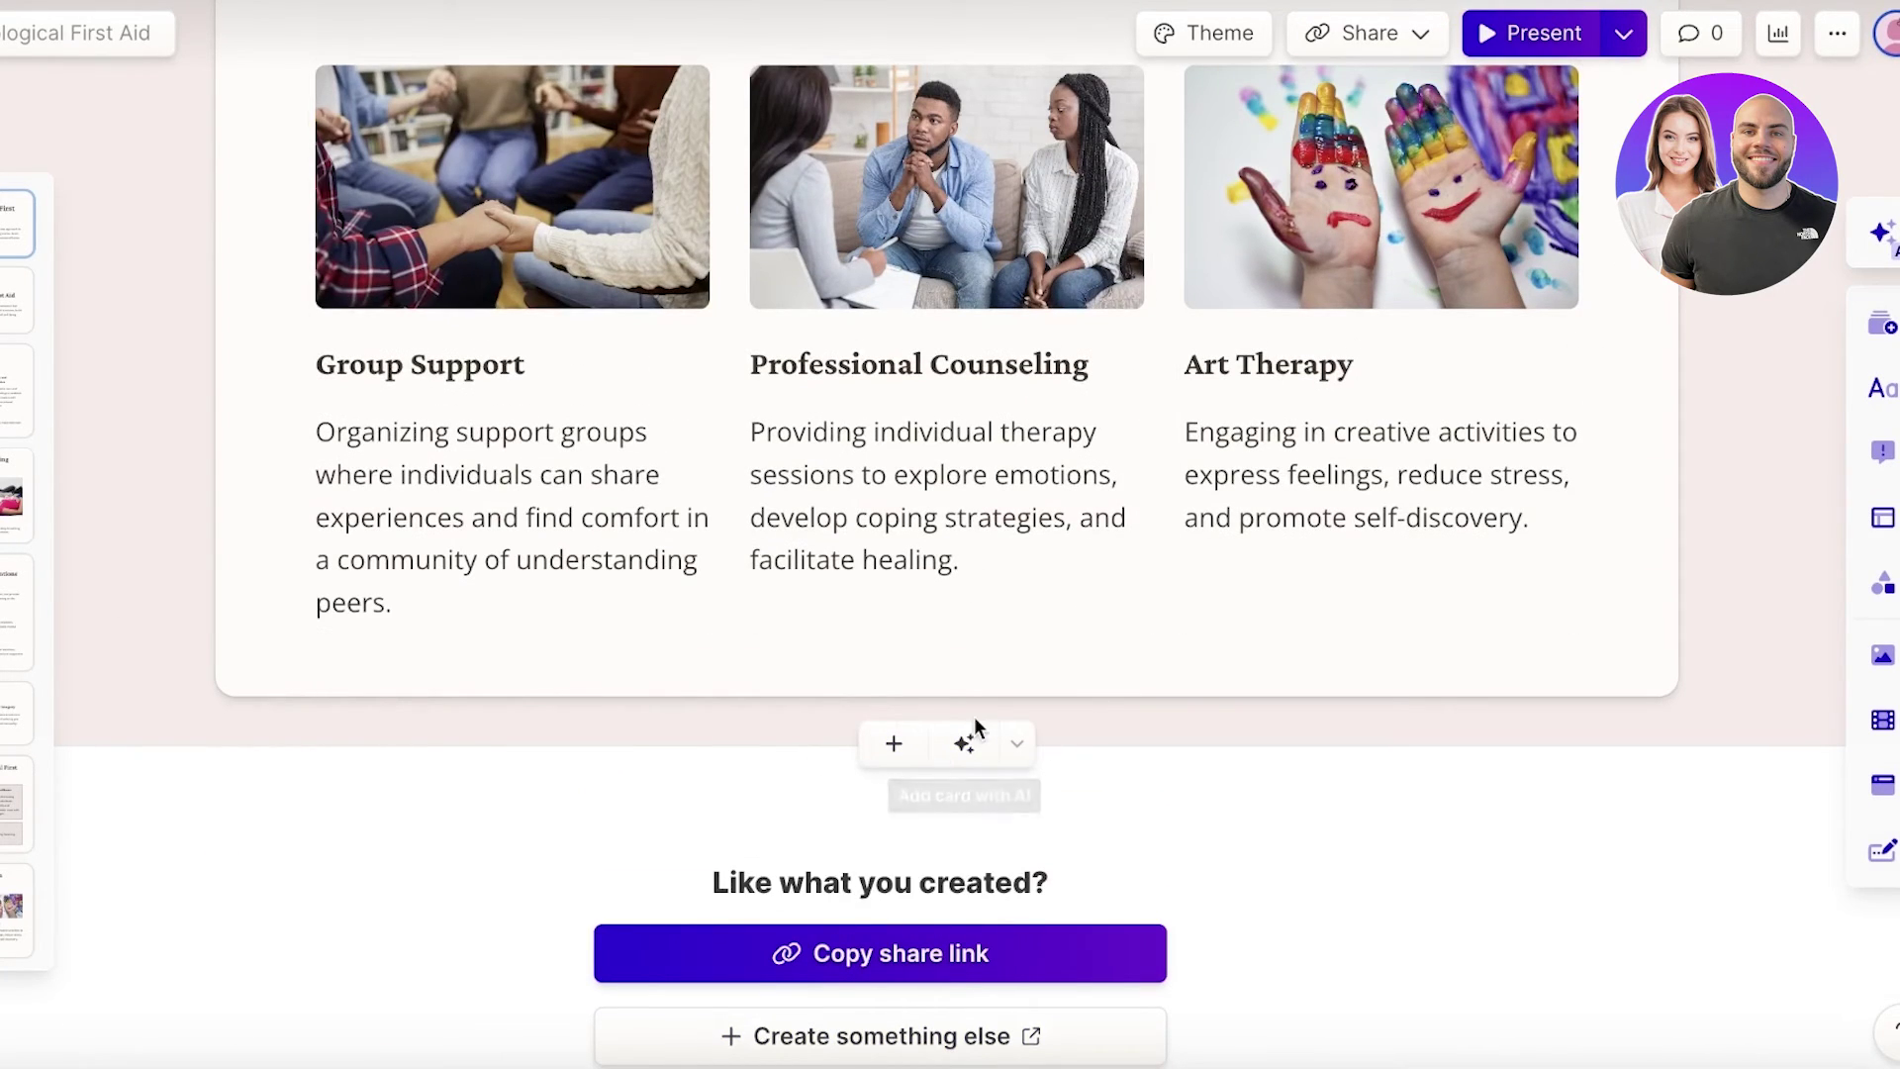
# Step: Apply the AI's 'Make this sound more professional' rewrite, titled 'Introduction to Psychological First Aid'
pyautogui.click(966, 751)
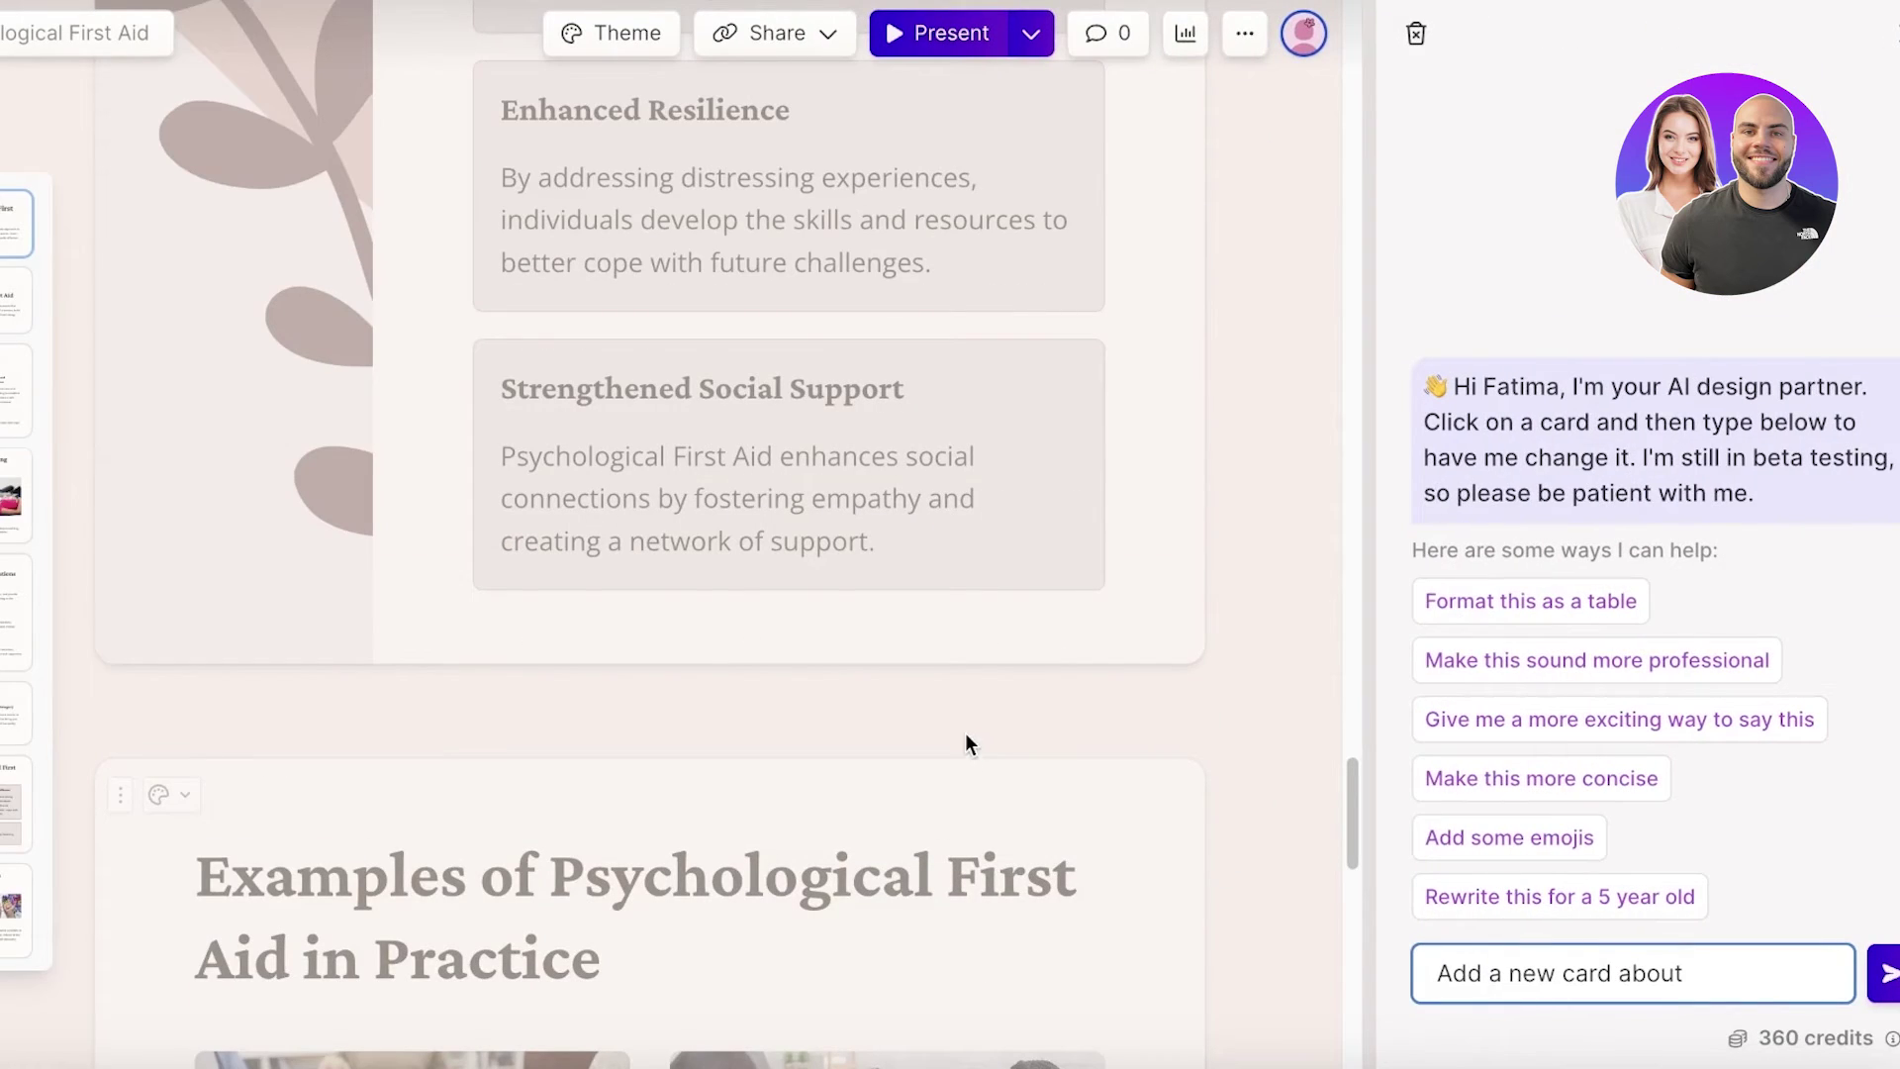
pyautogui.tripleClick(1663, 978)
pyautogui.press('BackSpace')
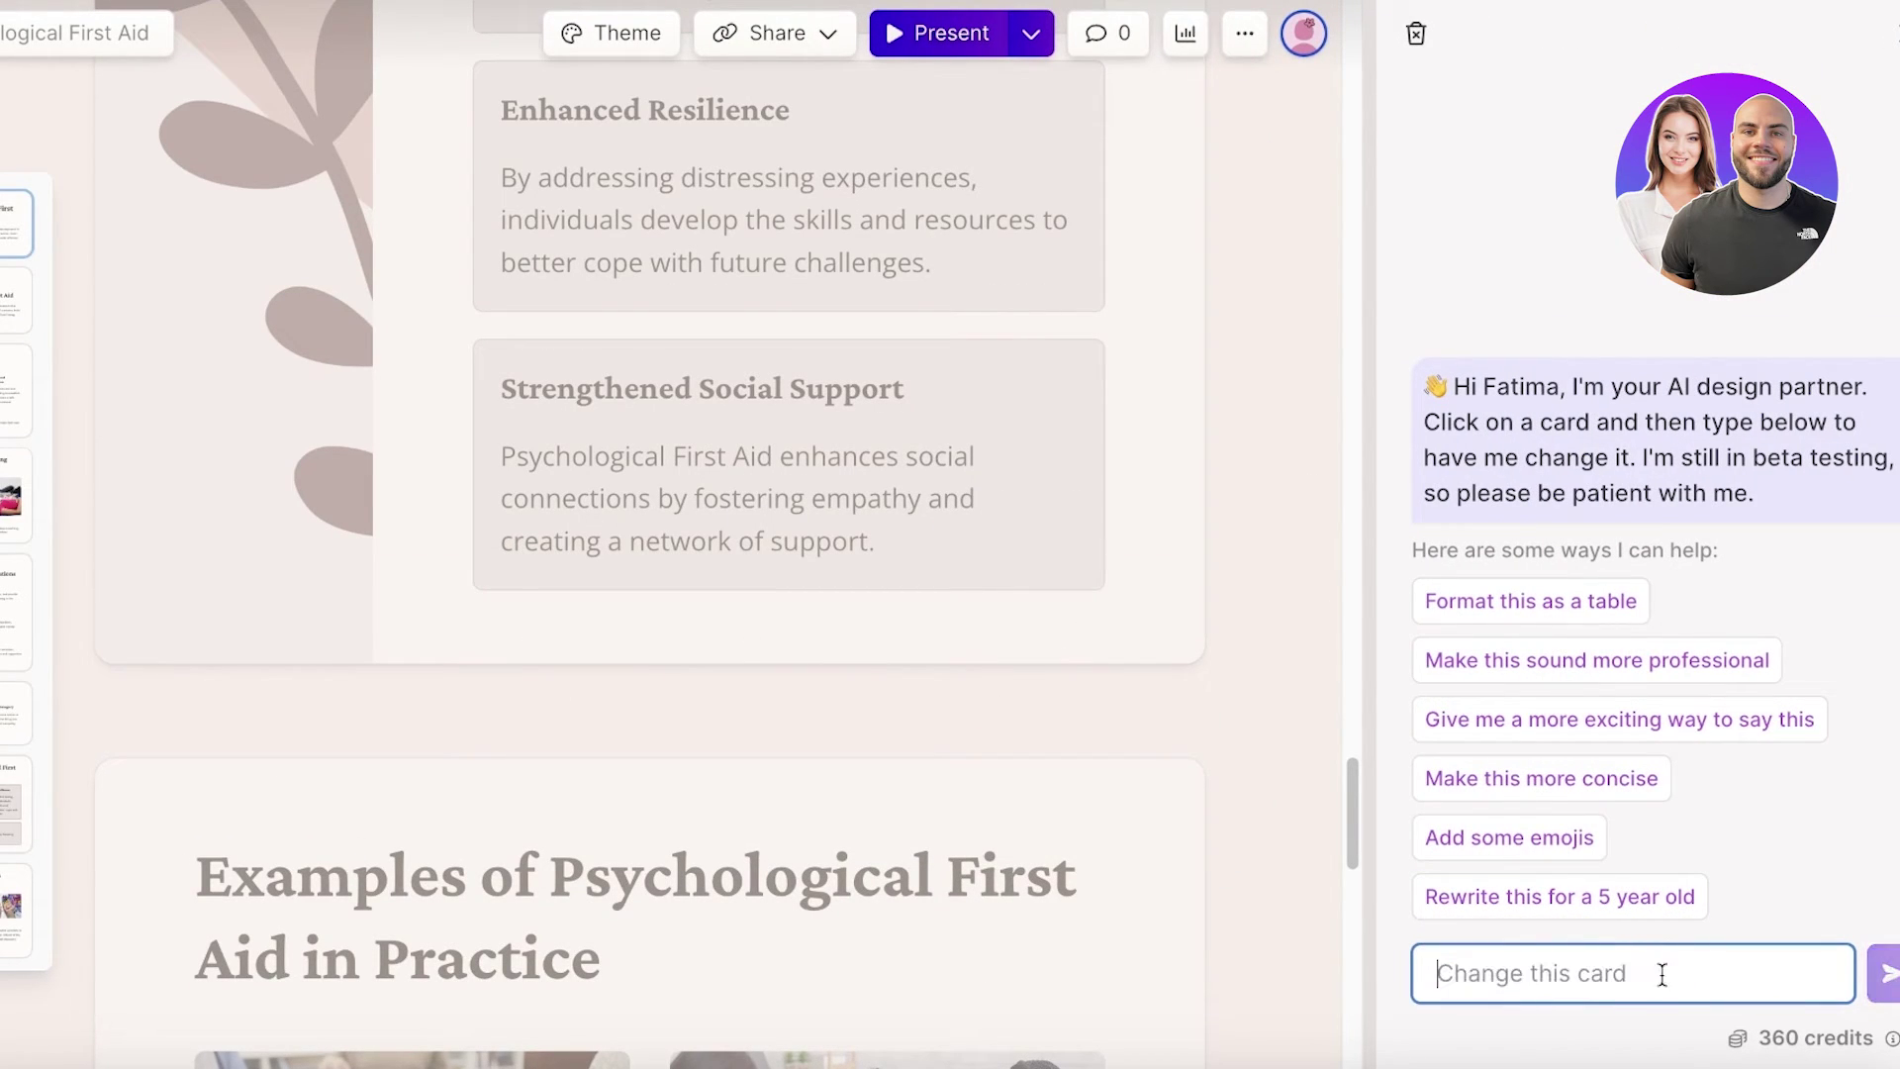
pyautogui.click(1542, 661)
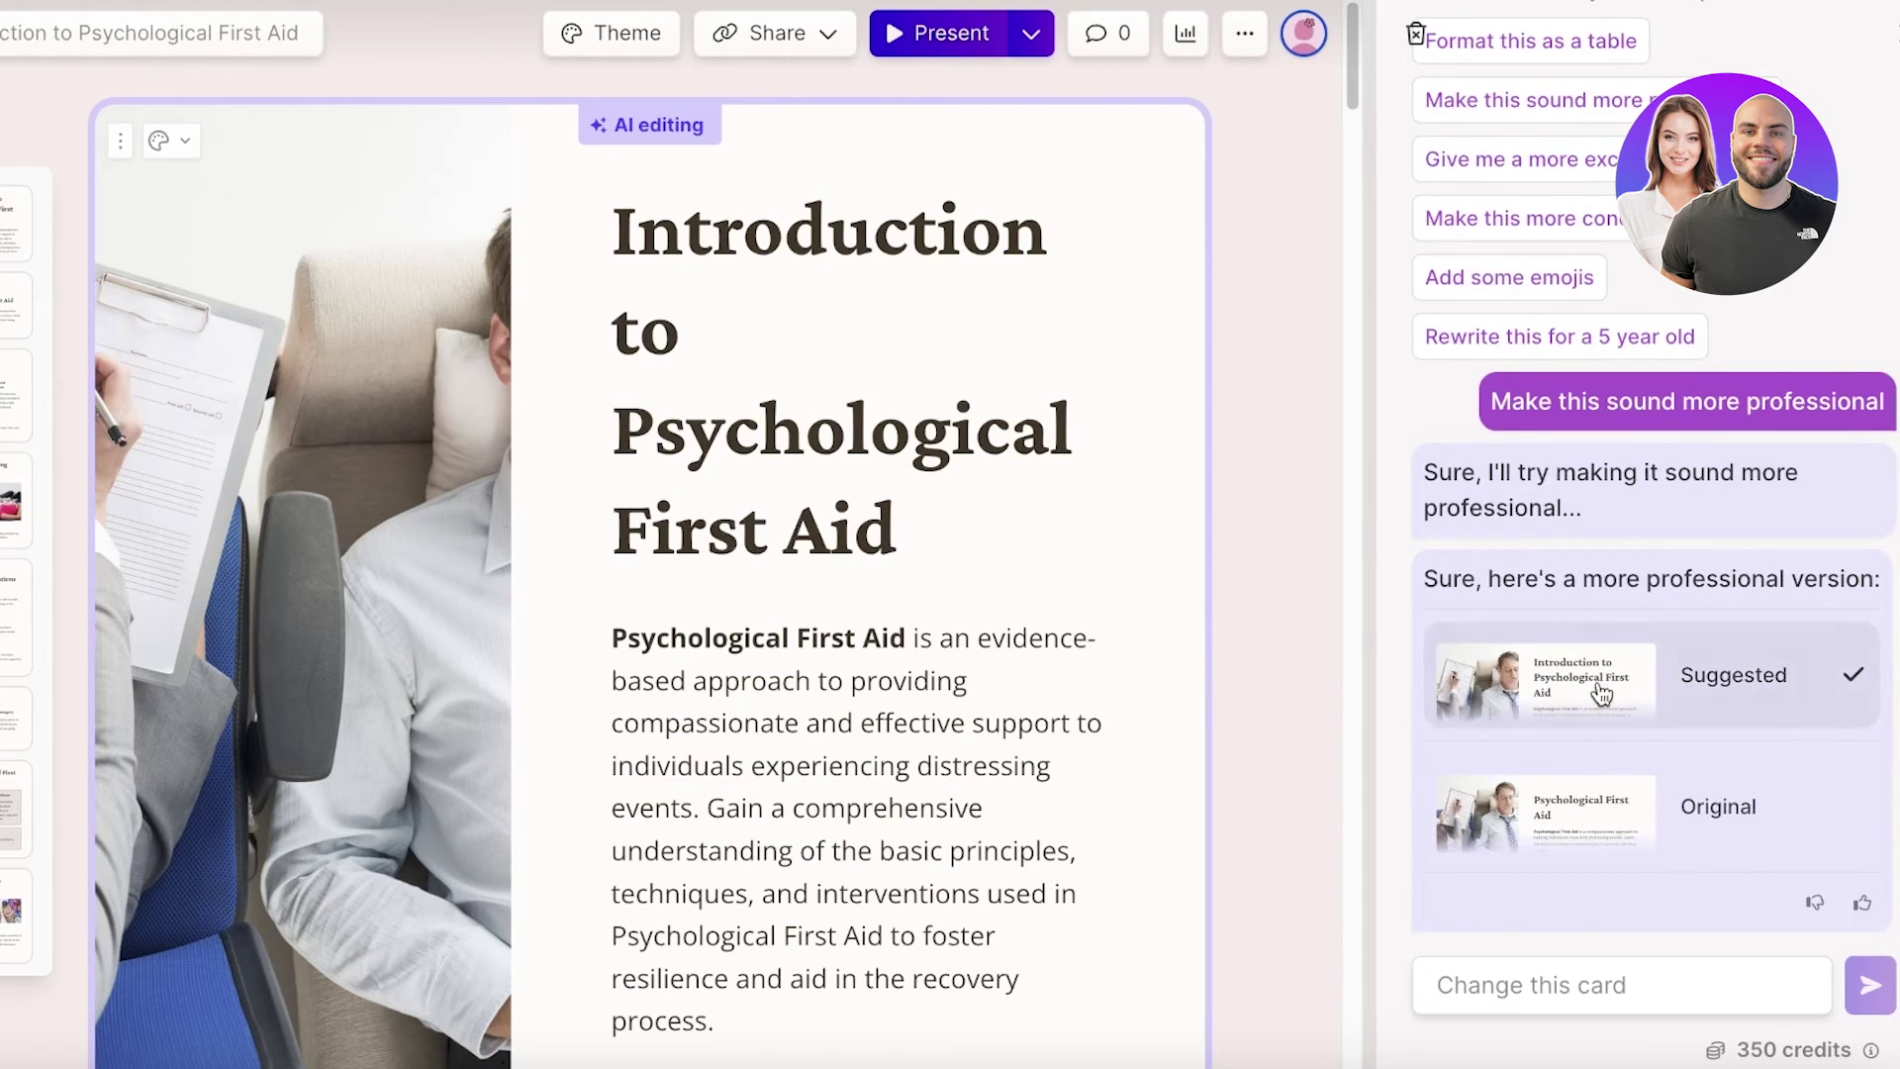
pyautogui.click(1569, 807)
pyautogui.click(1552, 705)
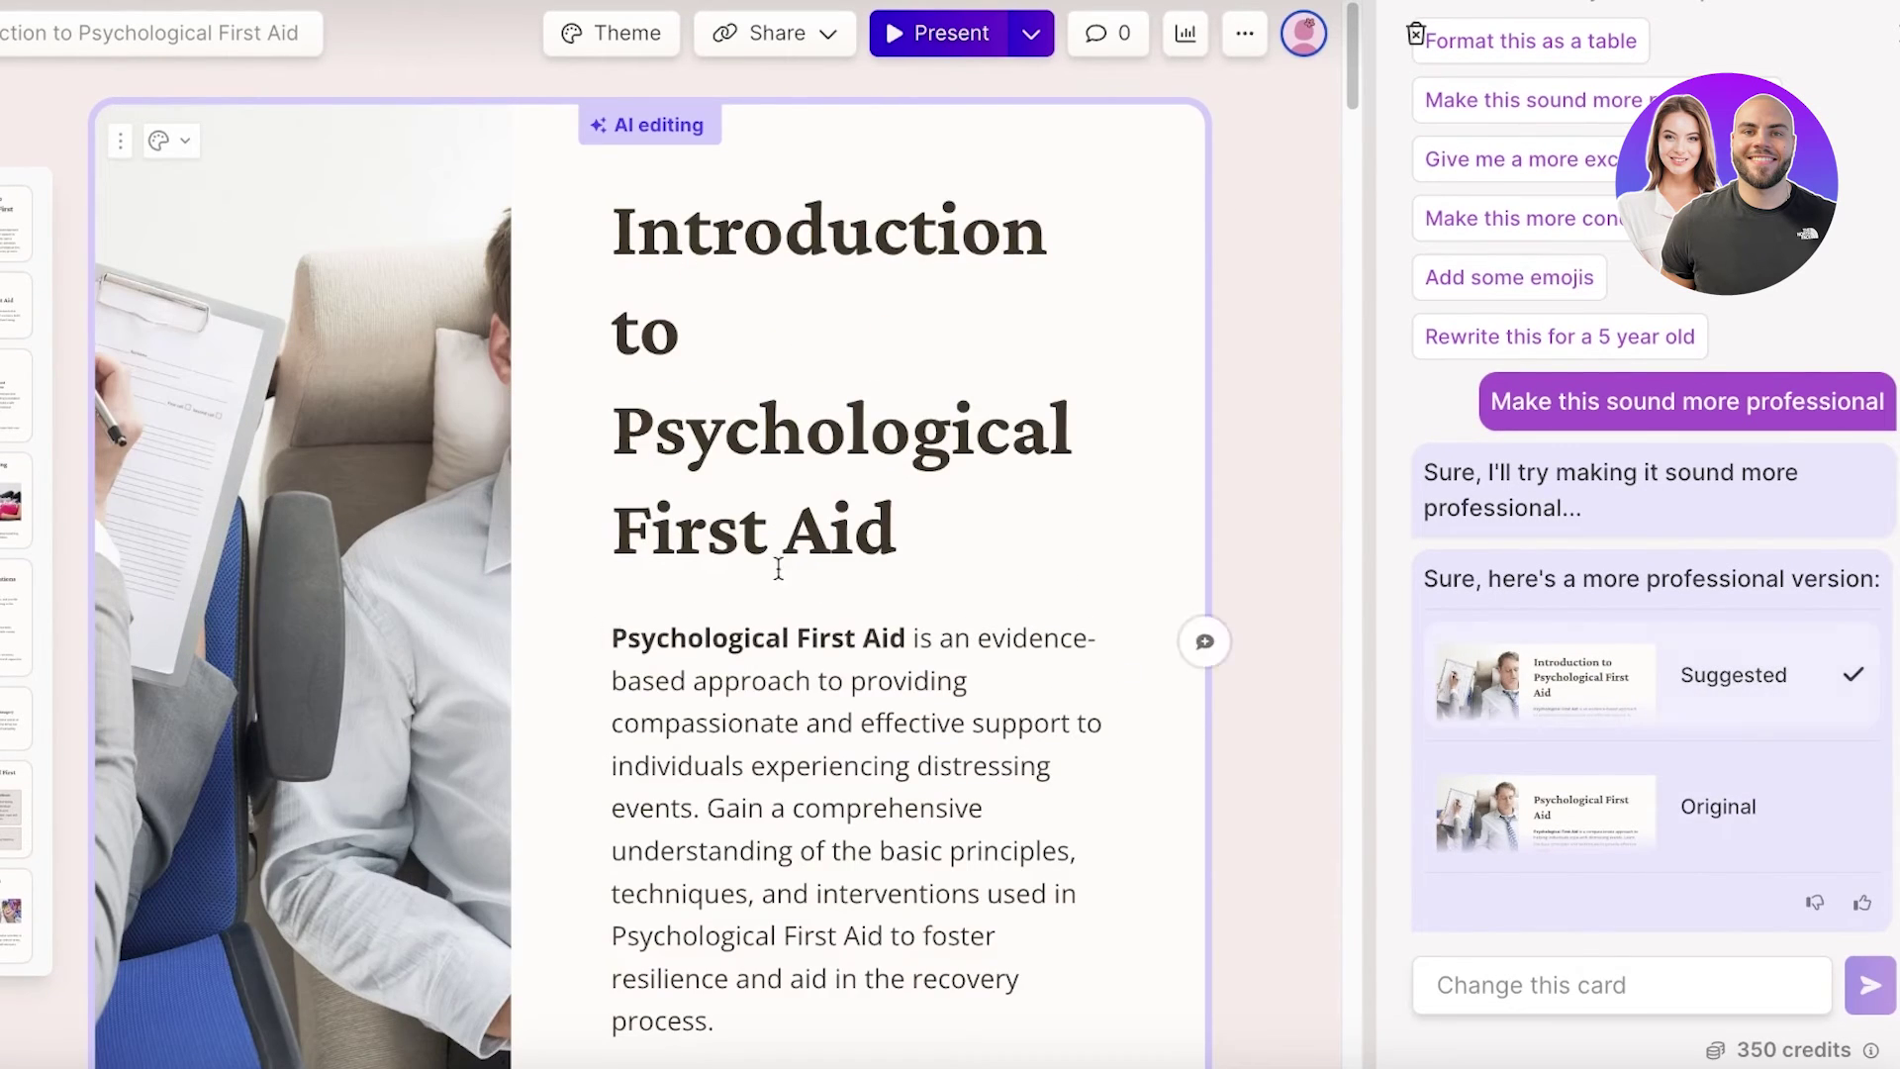
pyautogui.scroll(-7, 776, 556)
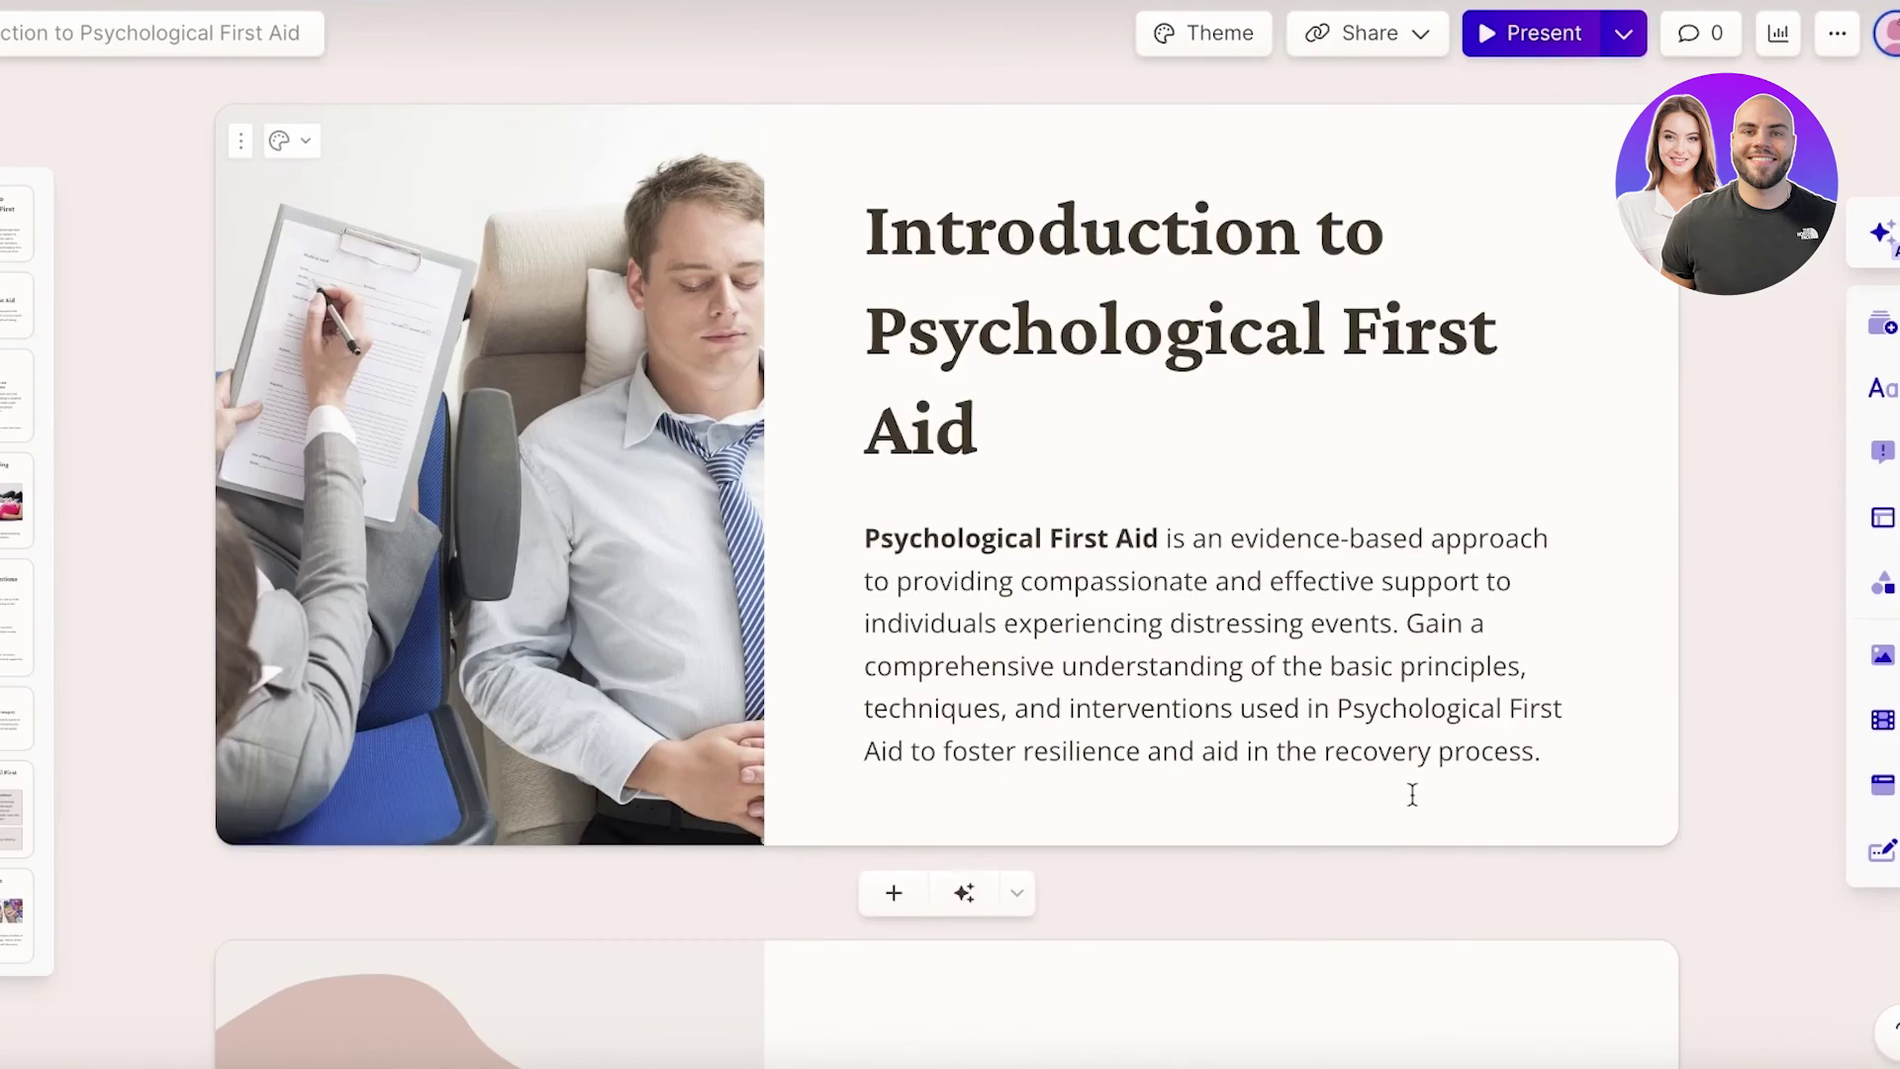
# Step: Scroll down through the revised Psychological First Aid cards and back to the top
pyautogui.scroll(-20, 1342, 357)
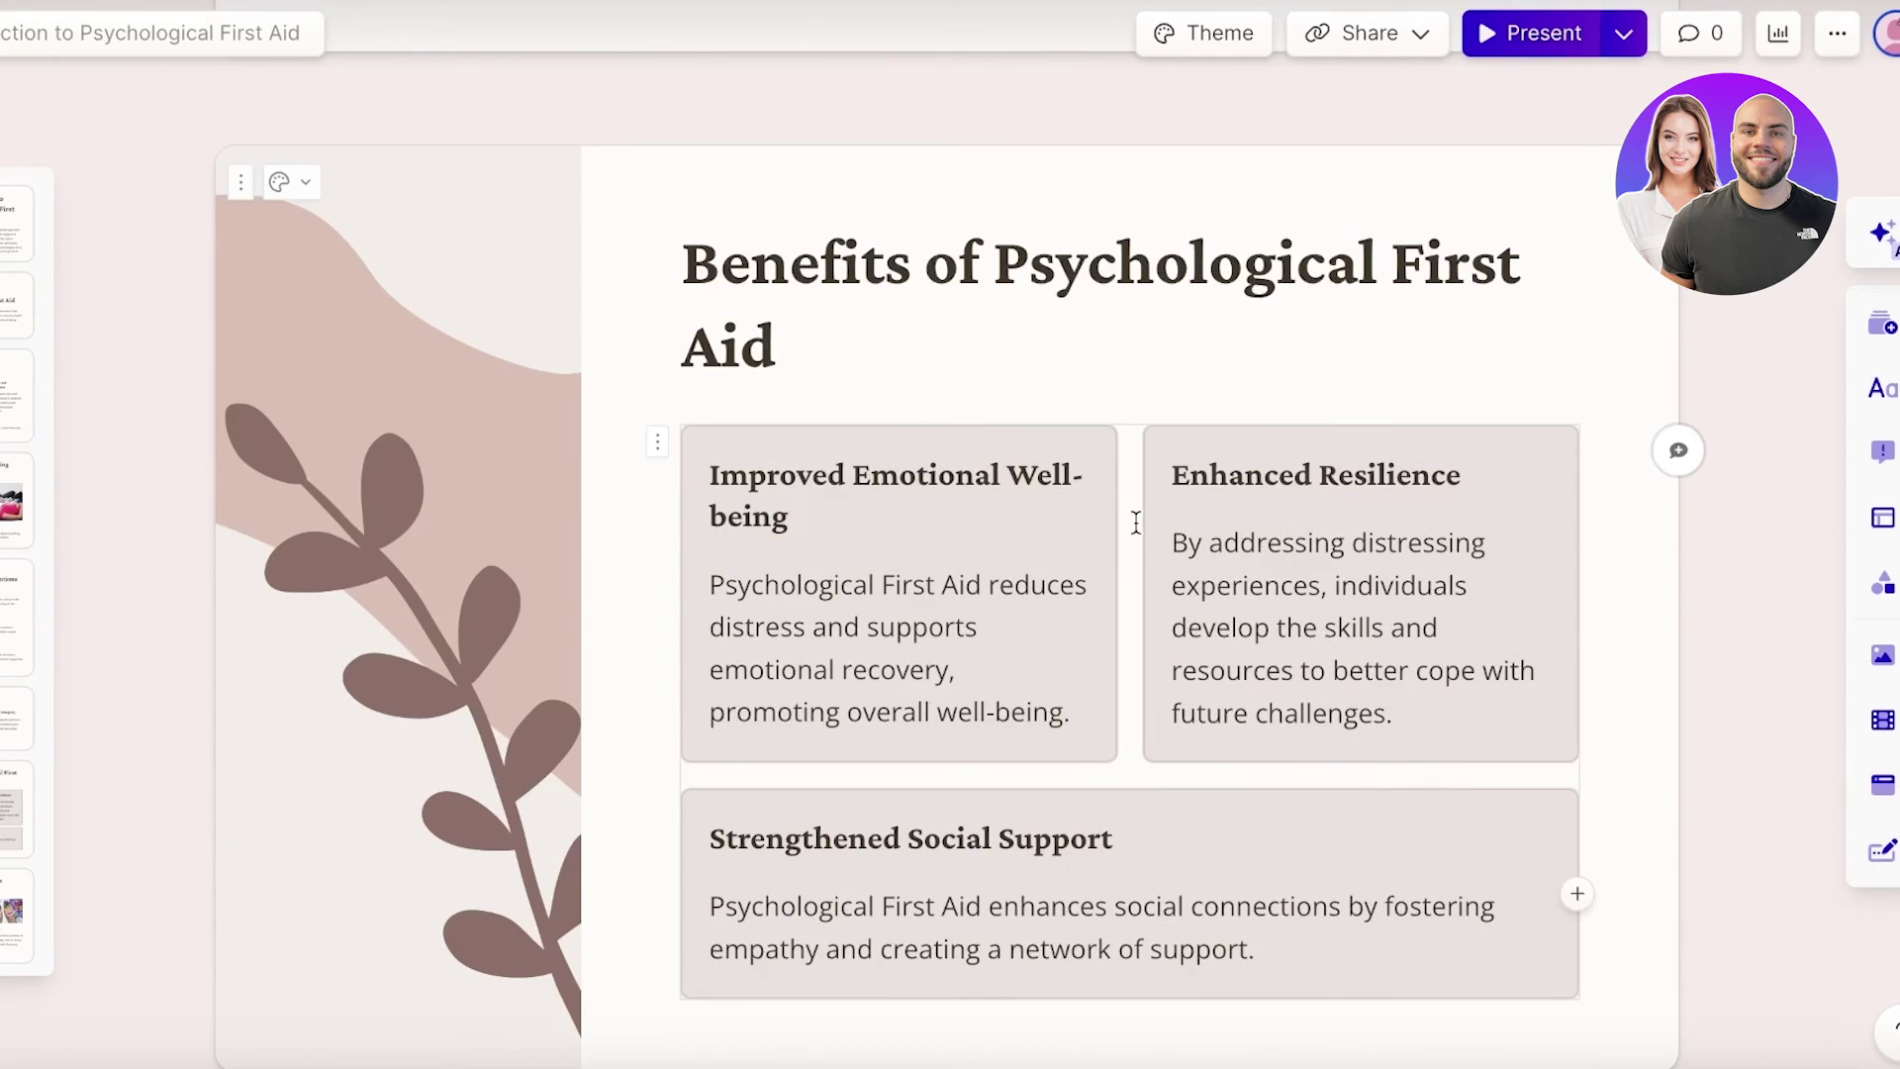
pyautogui.scroll(-3, 930, 547)
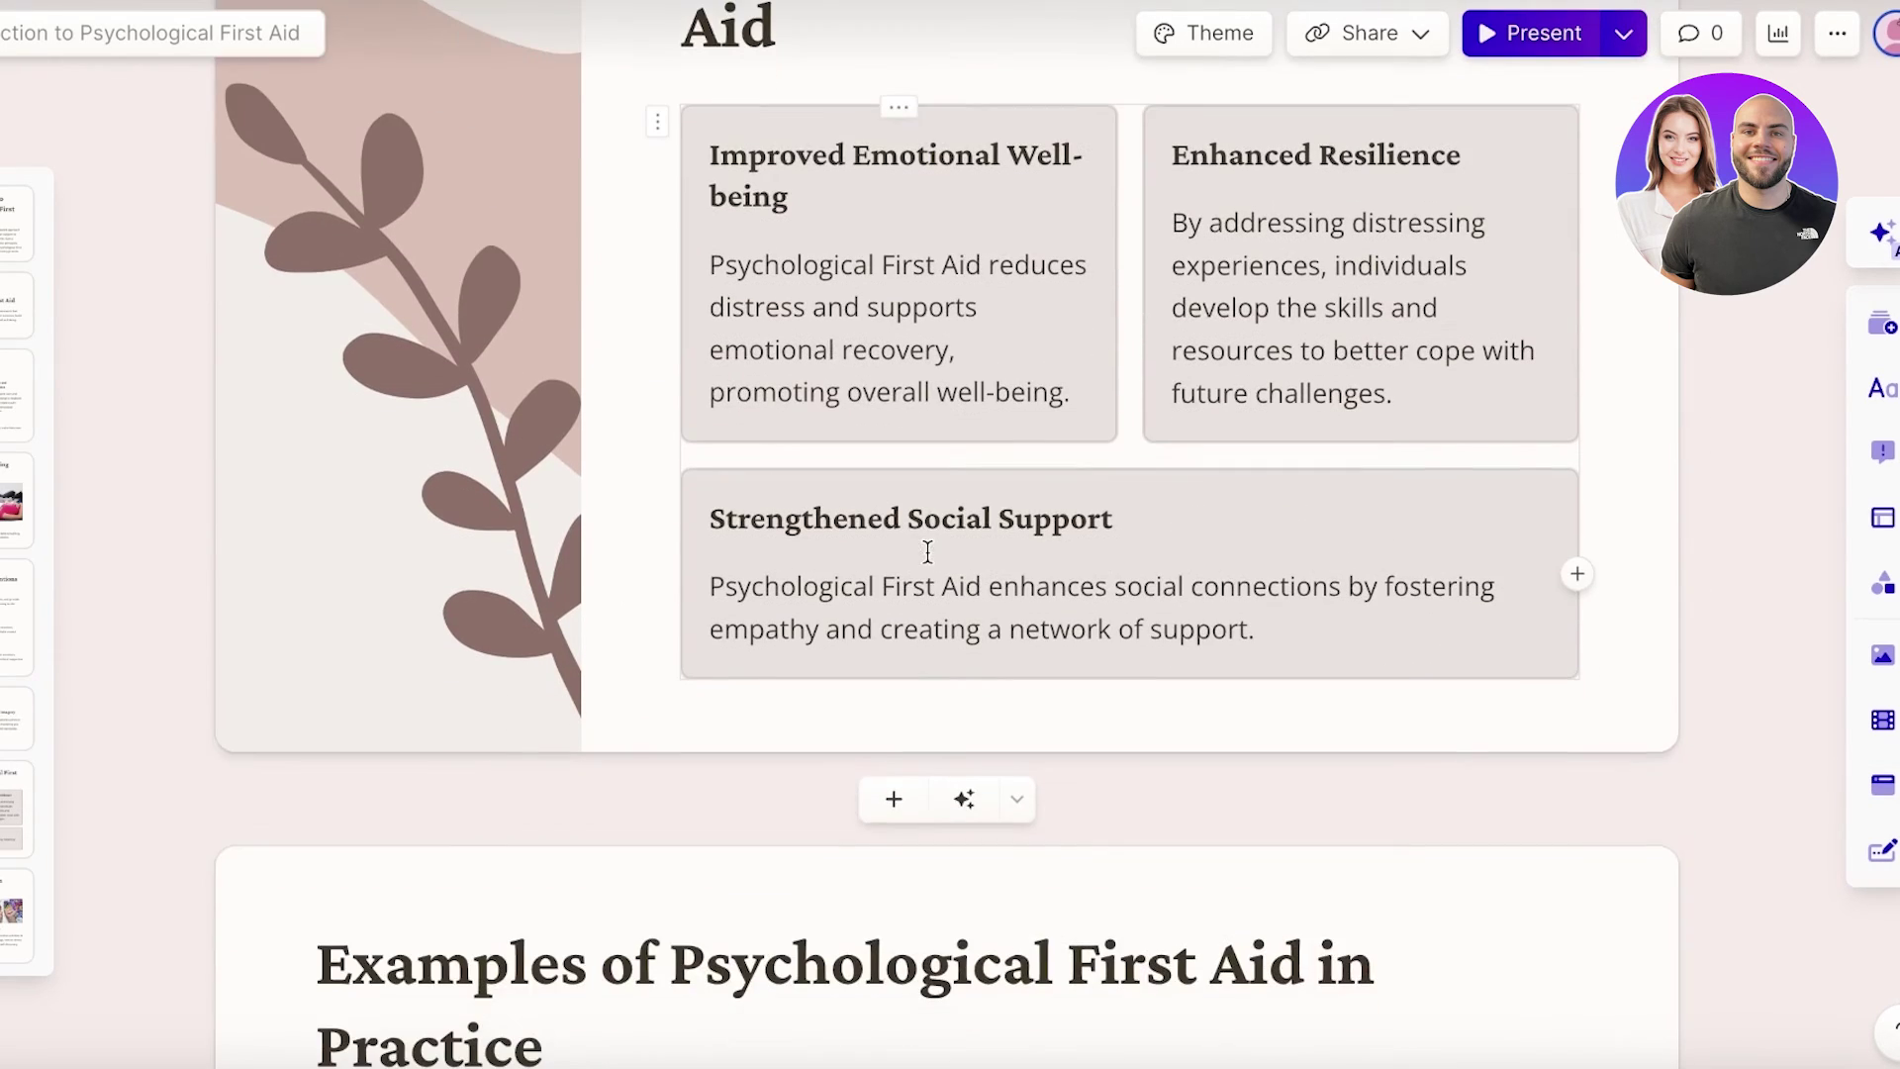
pyautogui.scroll(-5, 722, 527)
pyautogui.scroll(-8, 577, 560)
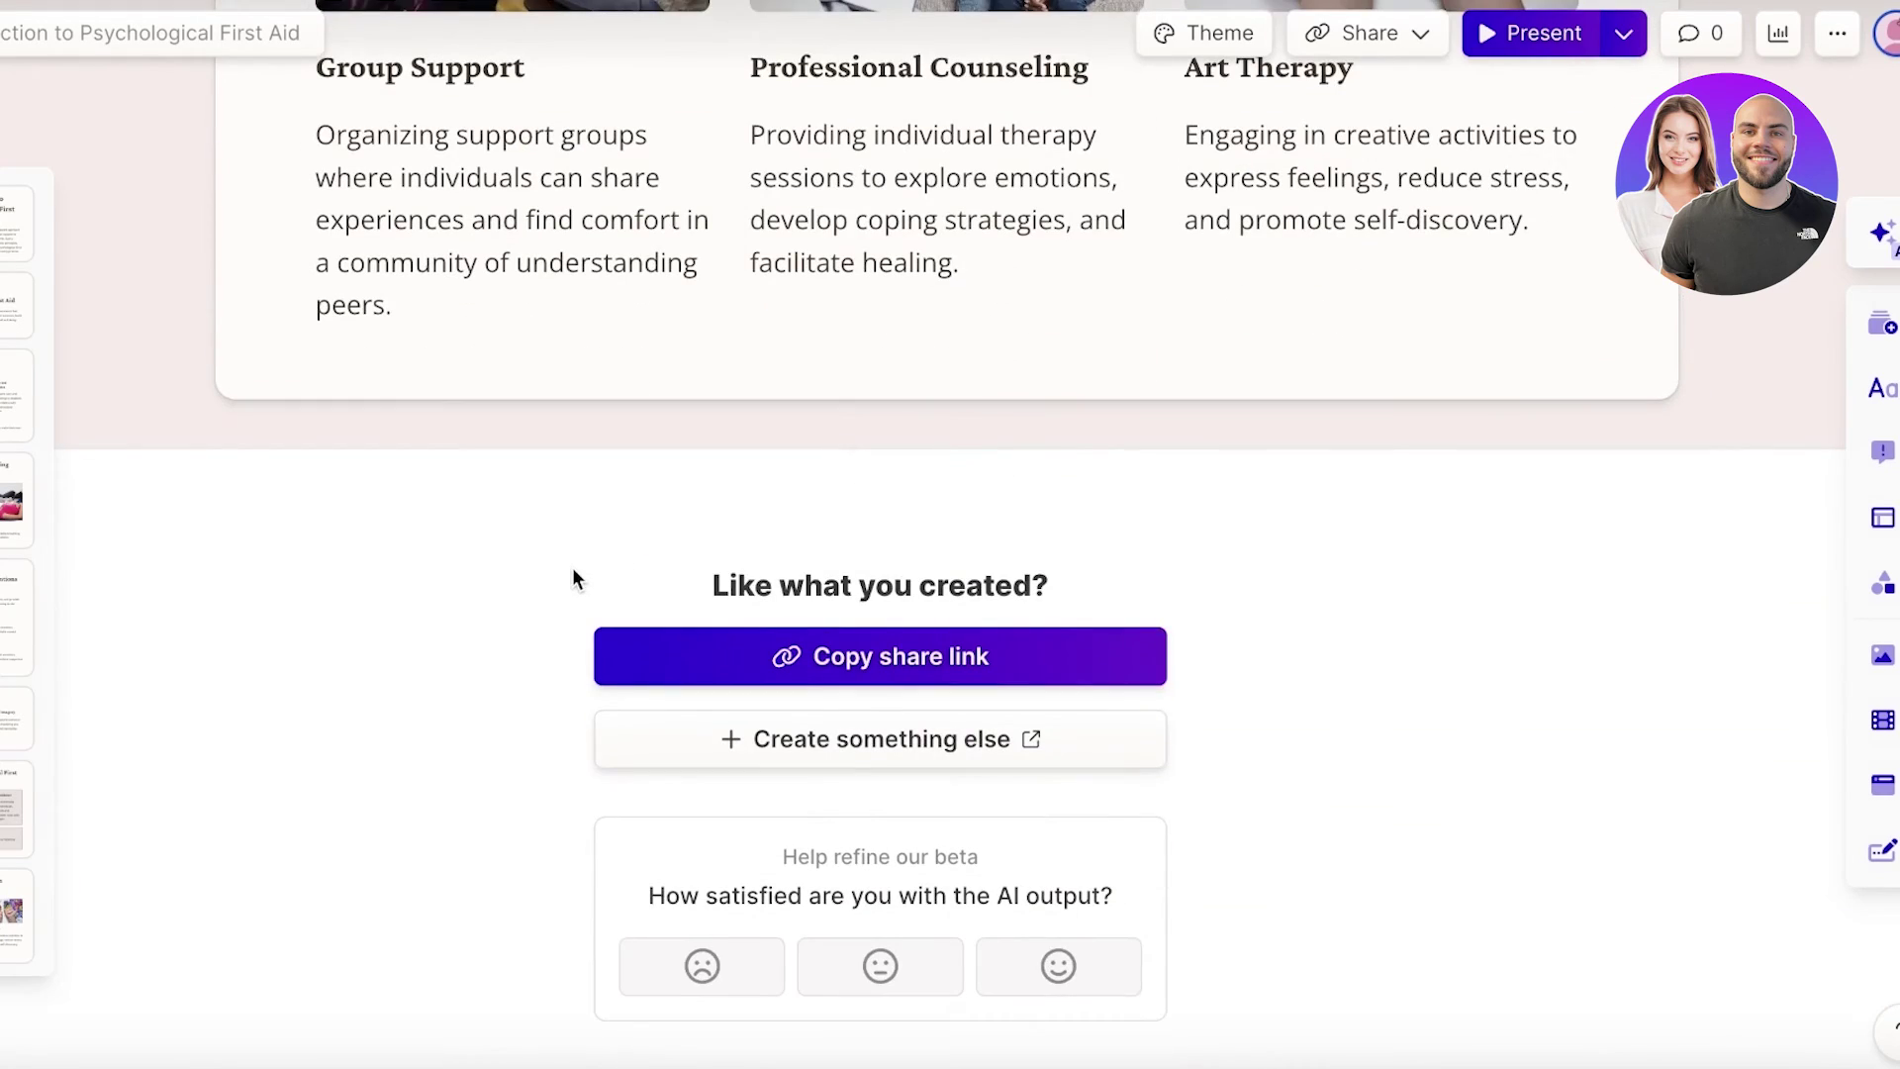
pyautogui.scroll(2, 569, 572)
pyautogui.scroll(2, 687, 557)
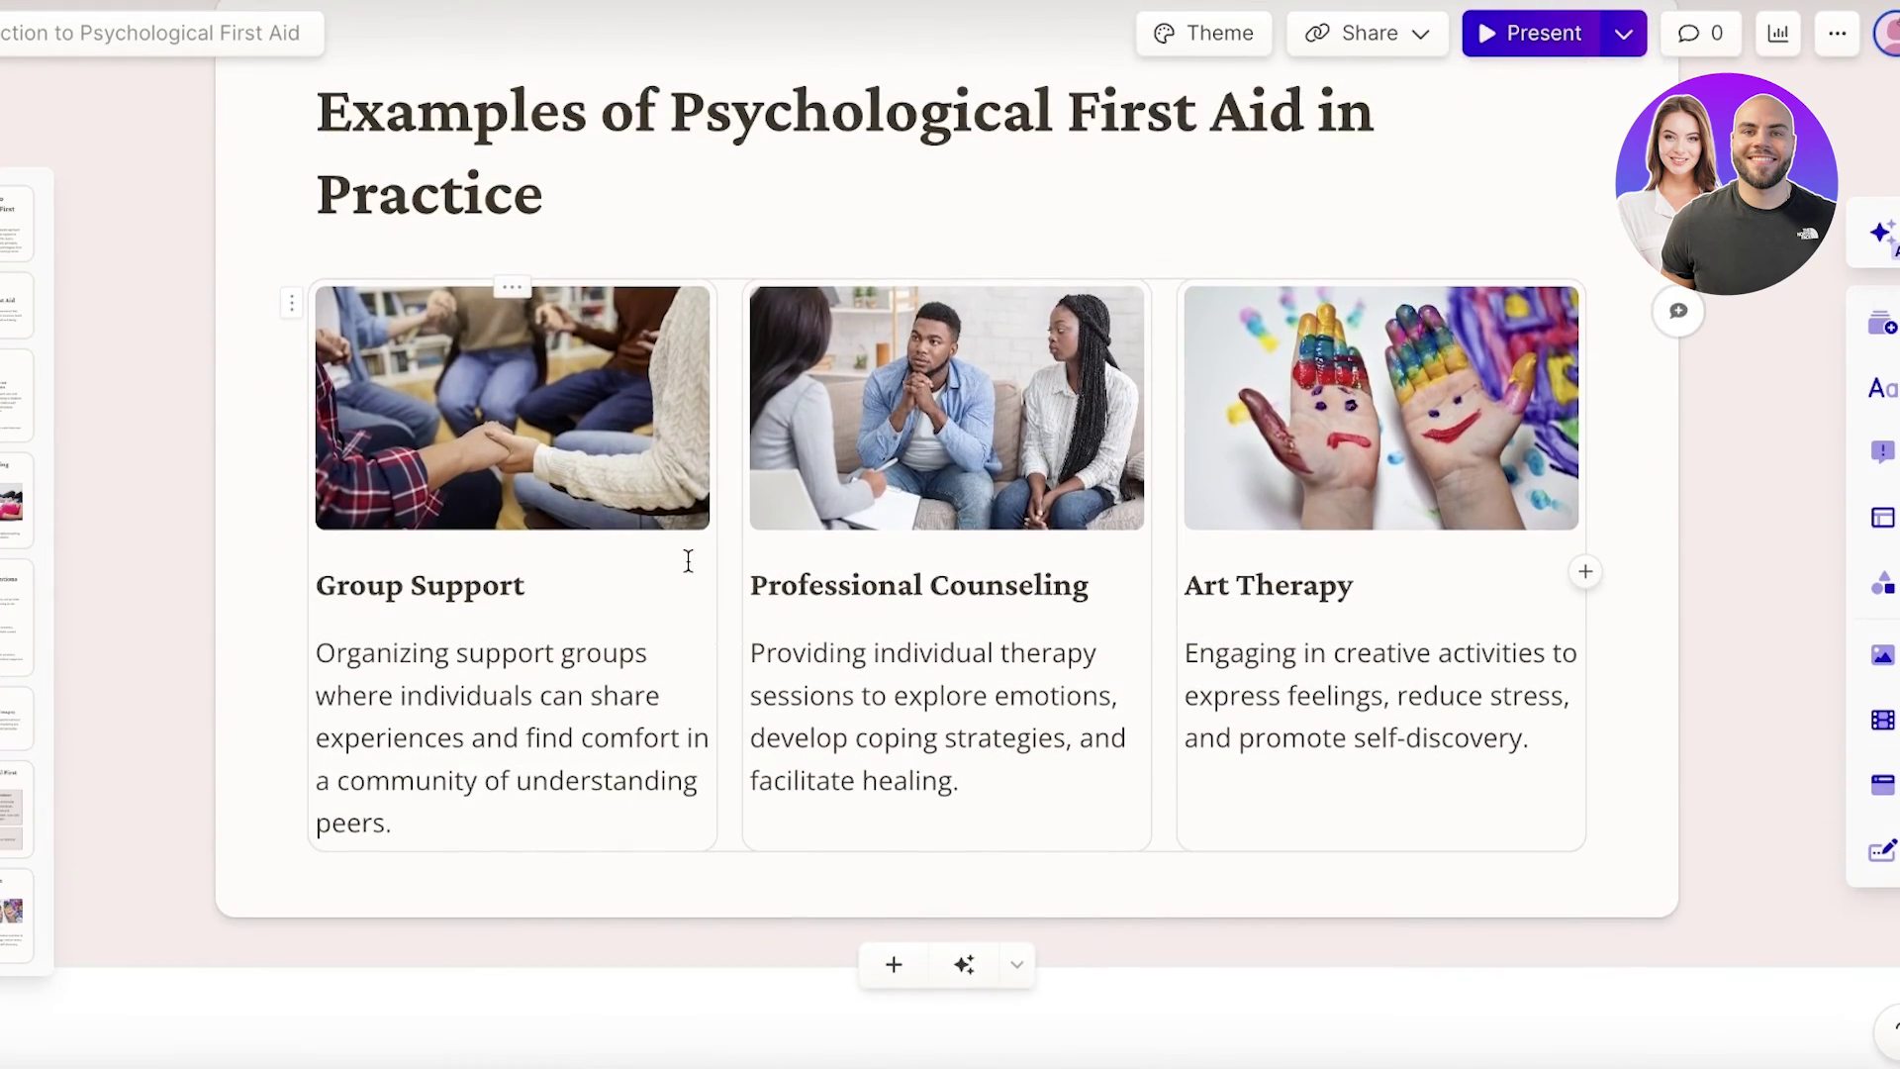
pyautogui.scroll(10, 688, 562)
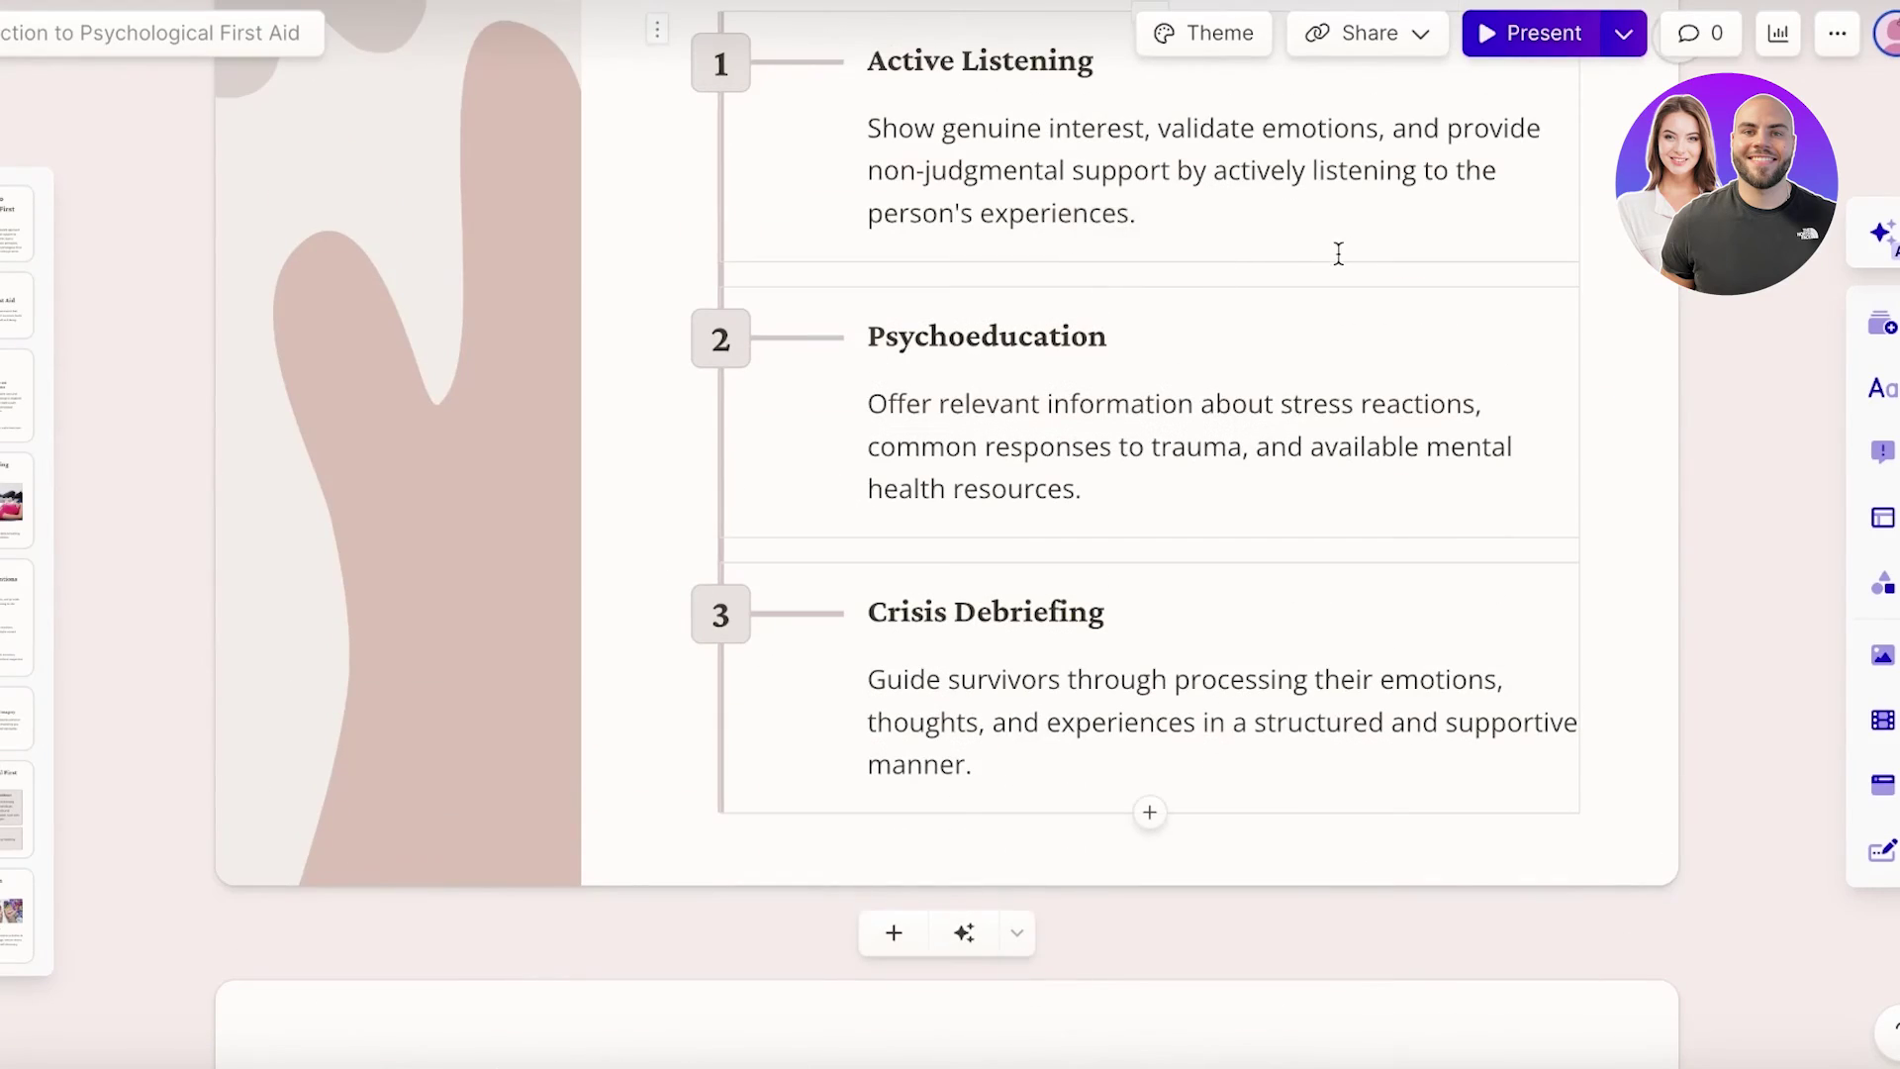
pyautogui.scroll(5, 1337, 254)
pyautogui.scroll(10, 1501, 352)
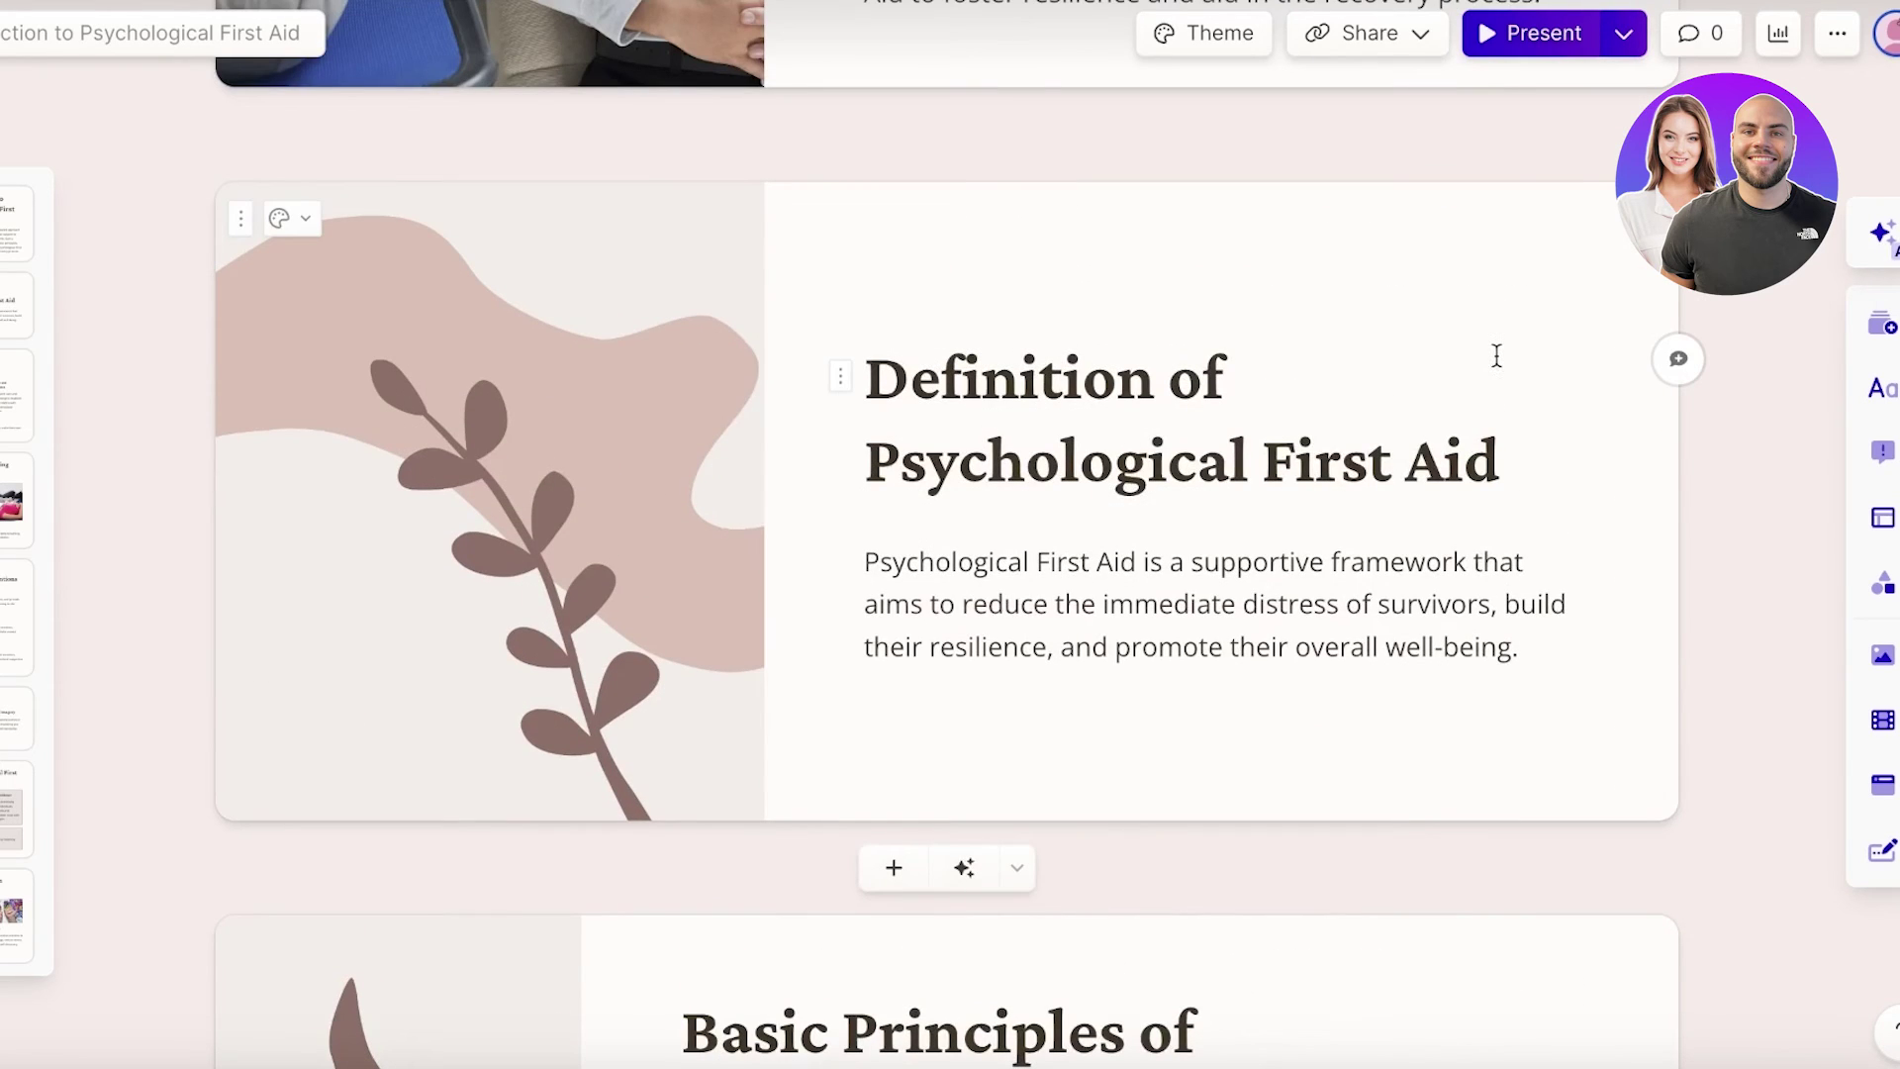
pyautogui.scroll(6, 1497, 347)
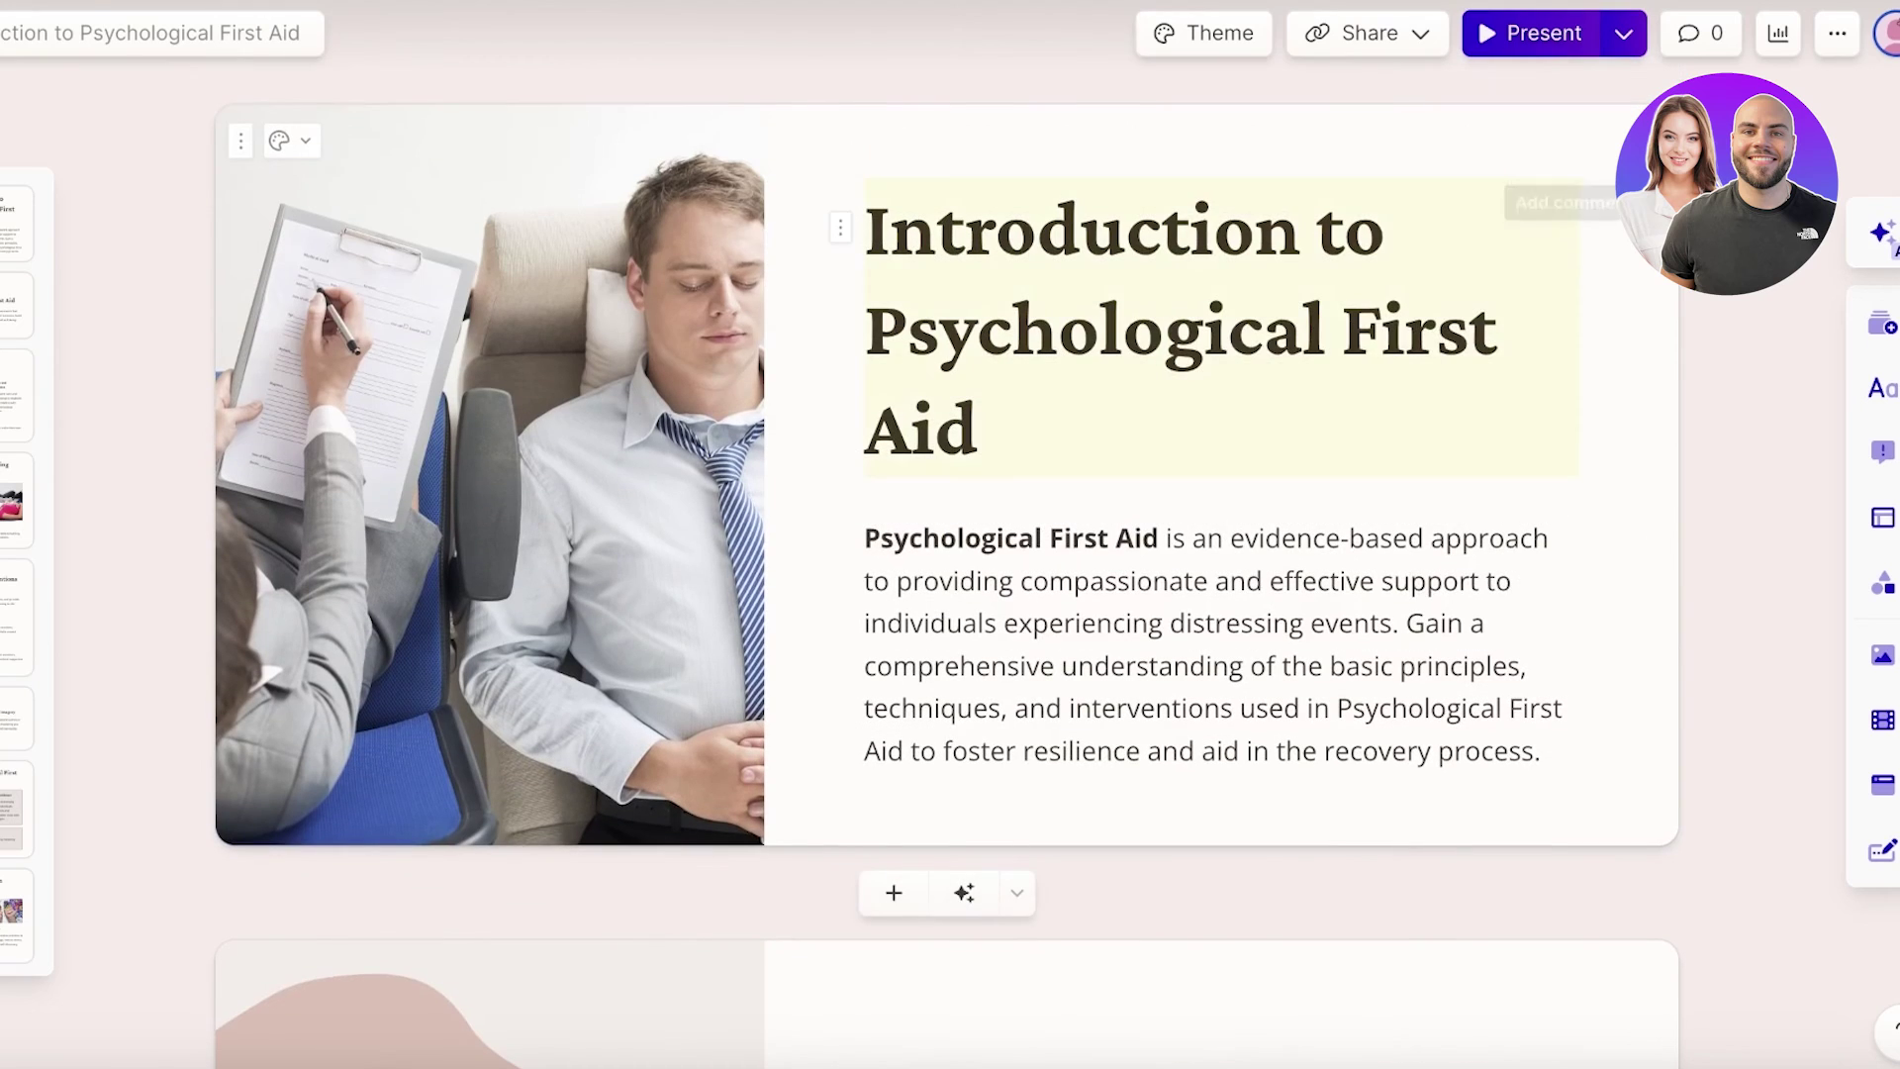
# Step: Present the deck in this tab, opening on the Introduction to Psychological First Aid card
pyautogui.click(1624, 31)
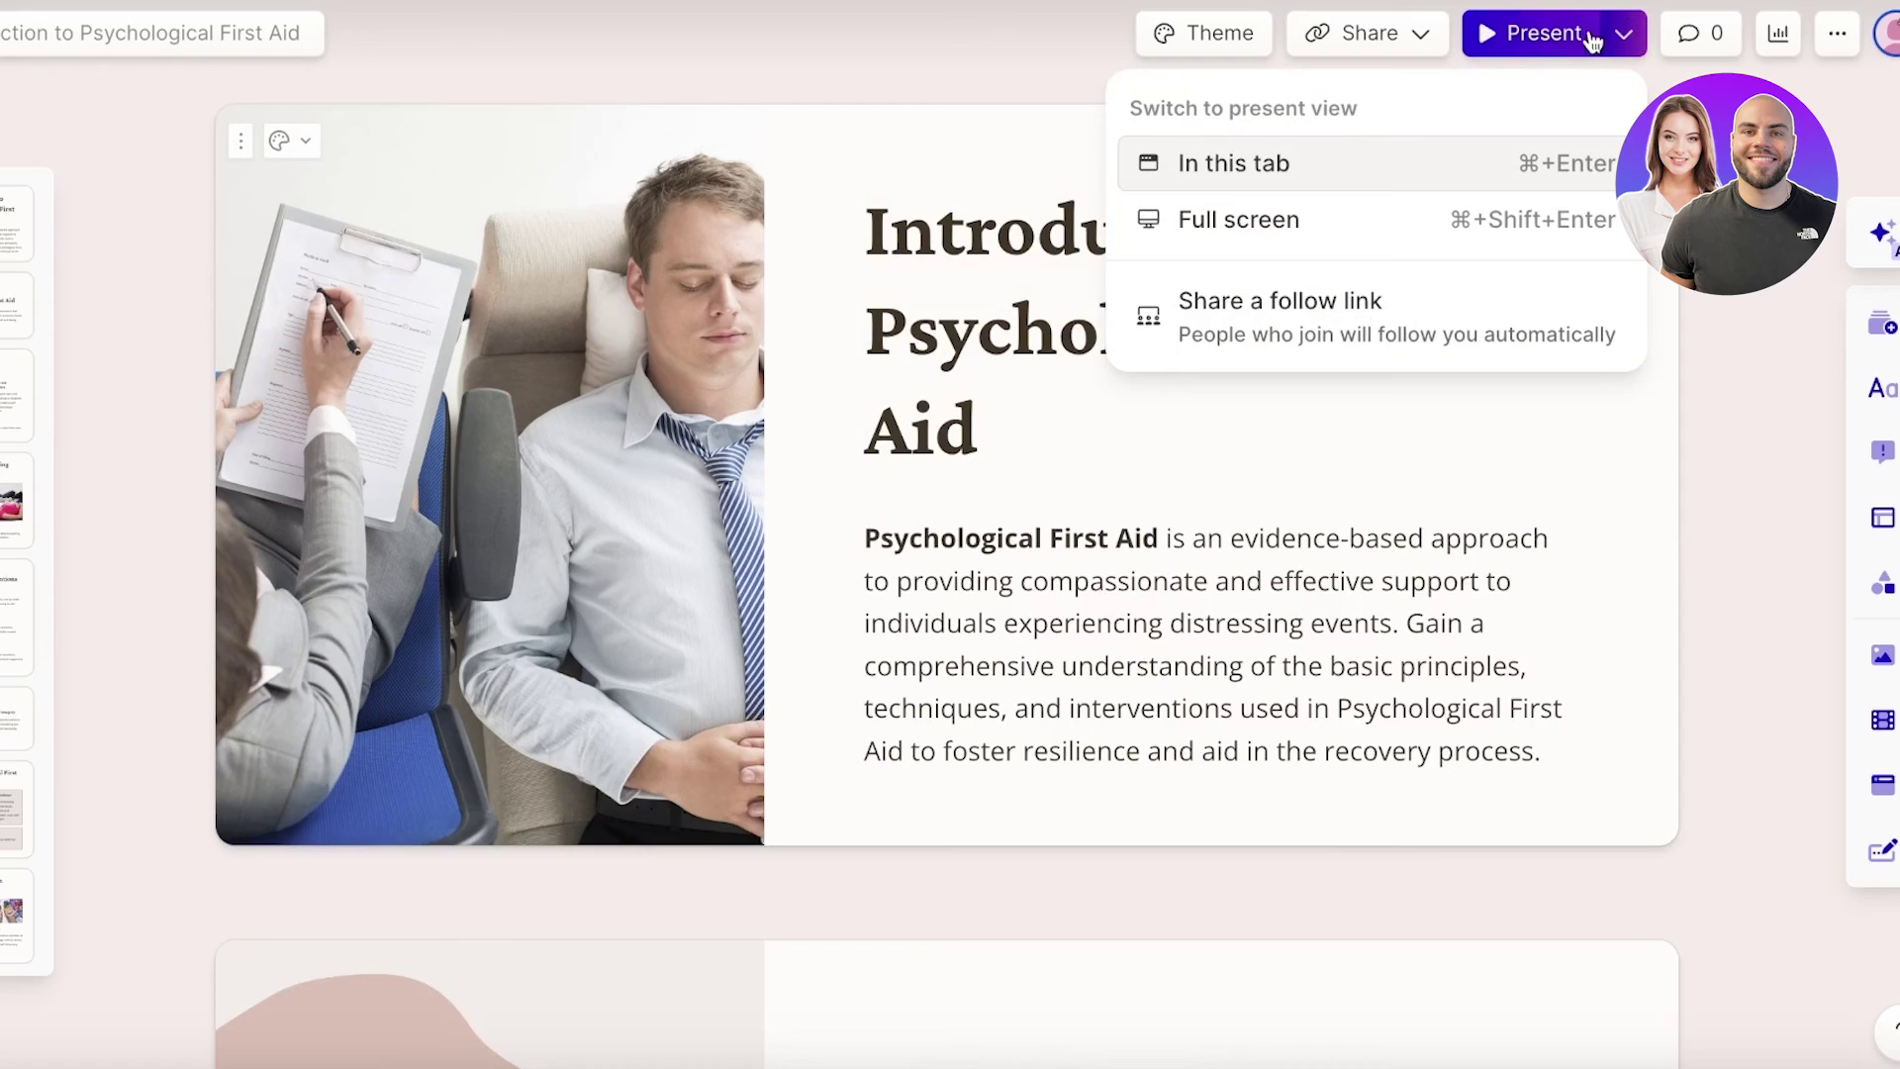
pyautogui.click(1539, 36)
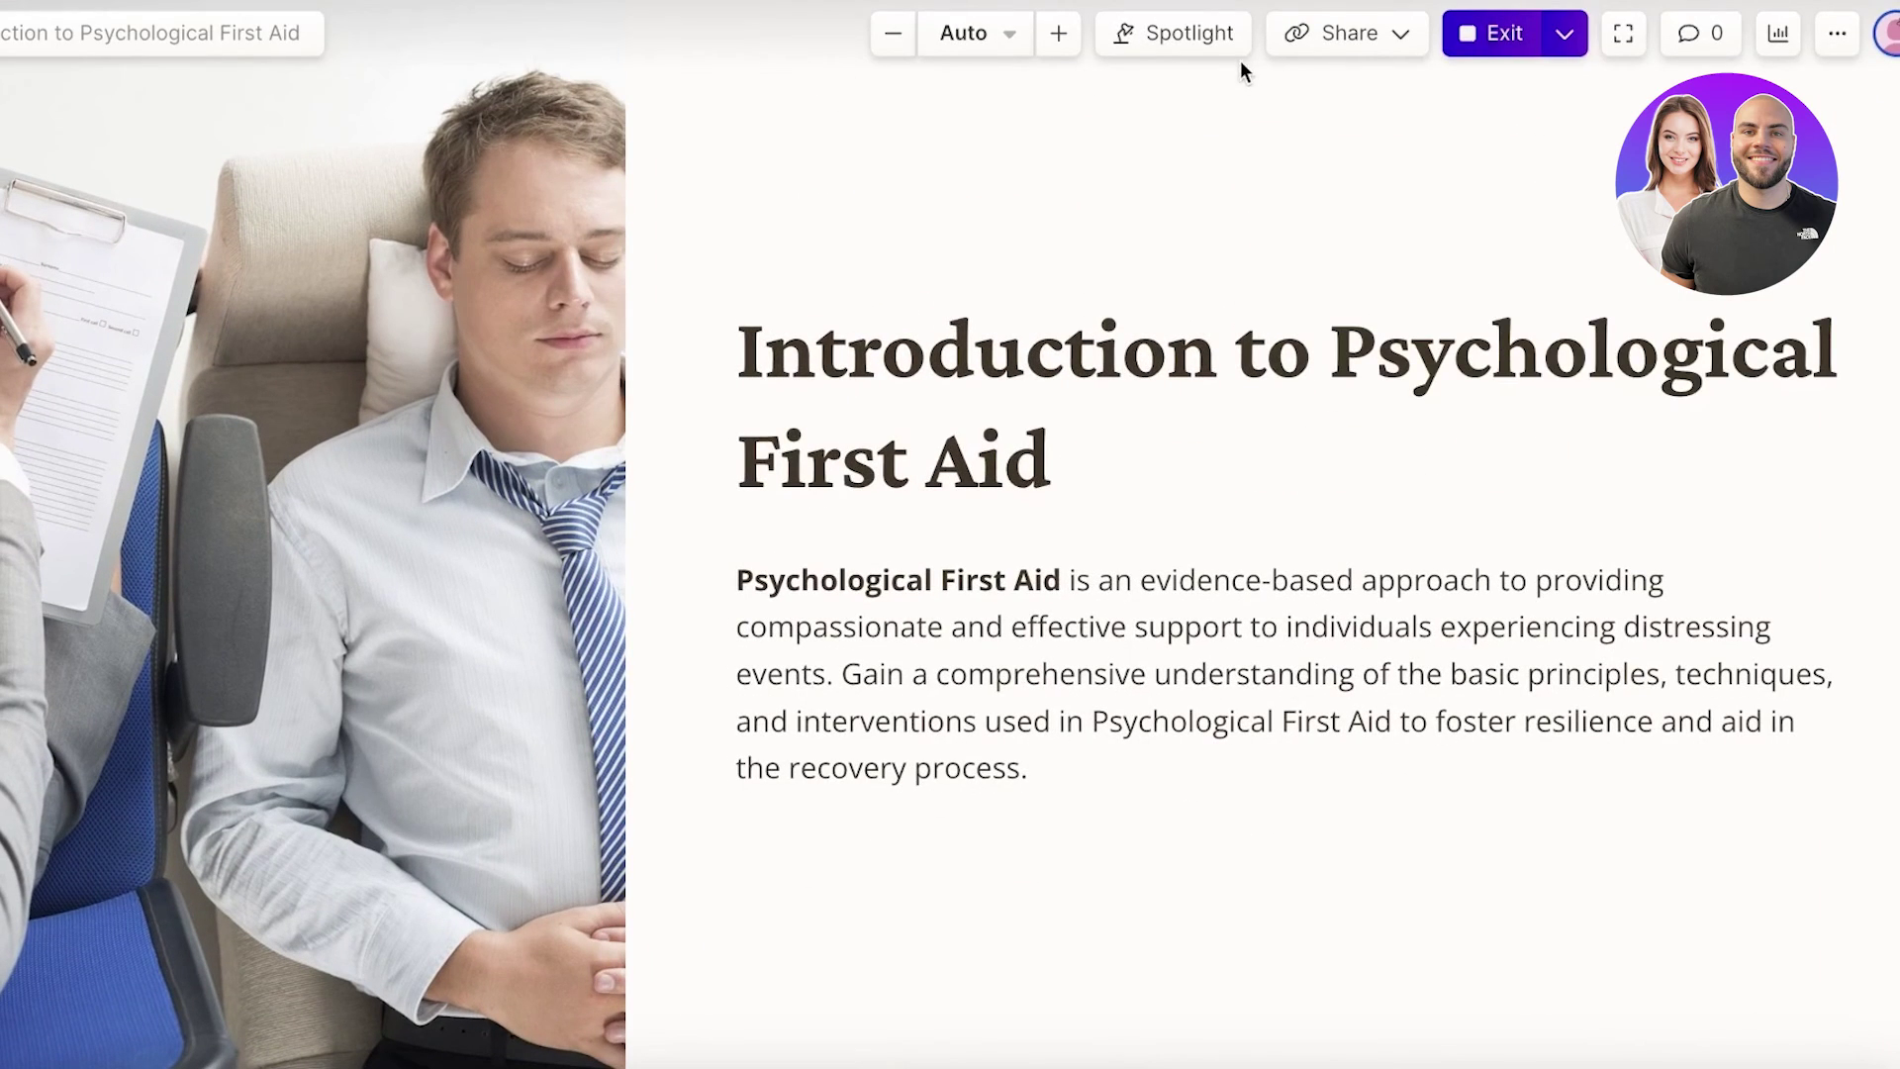
pyautogui.click(1398, 36)
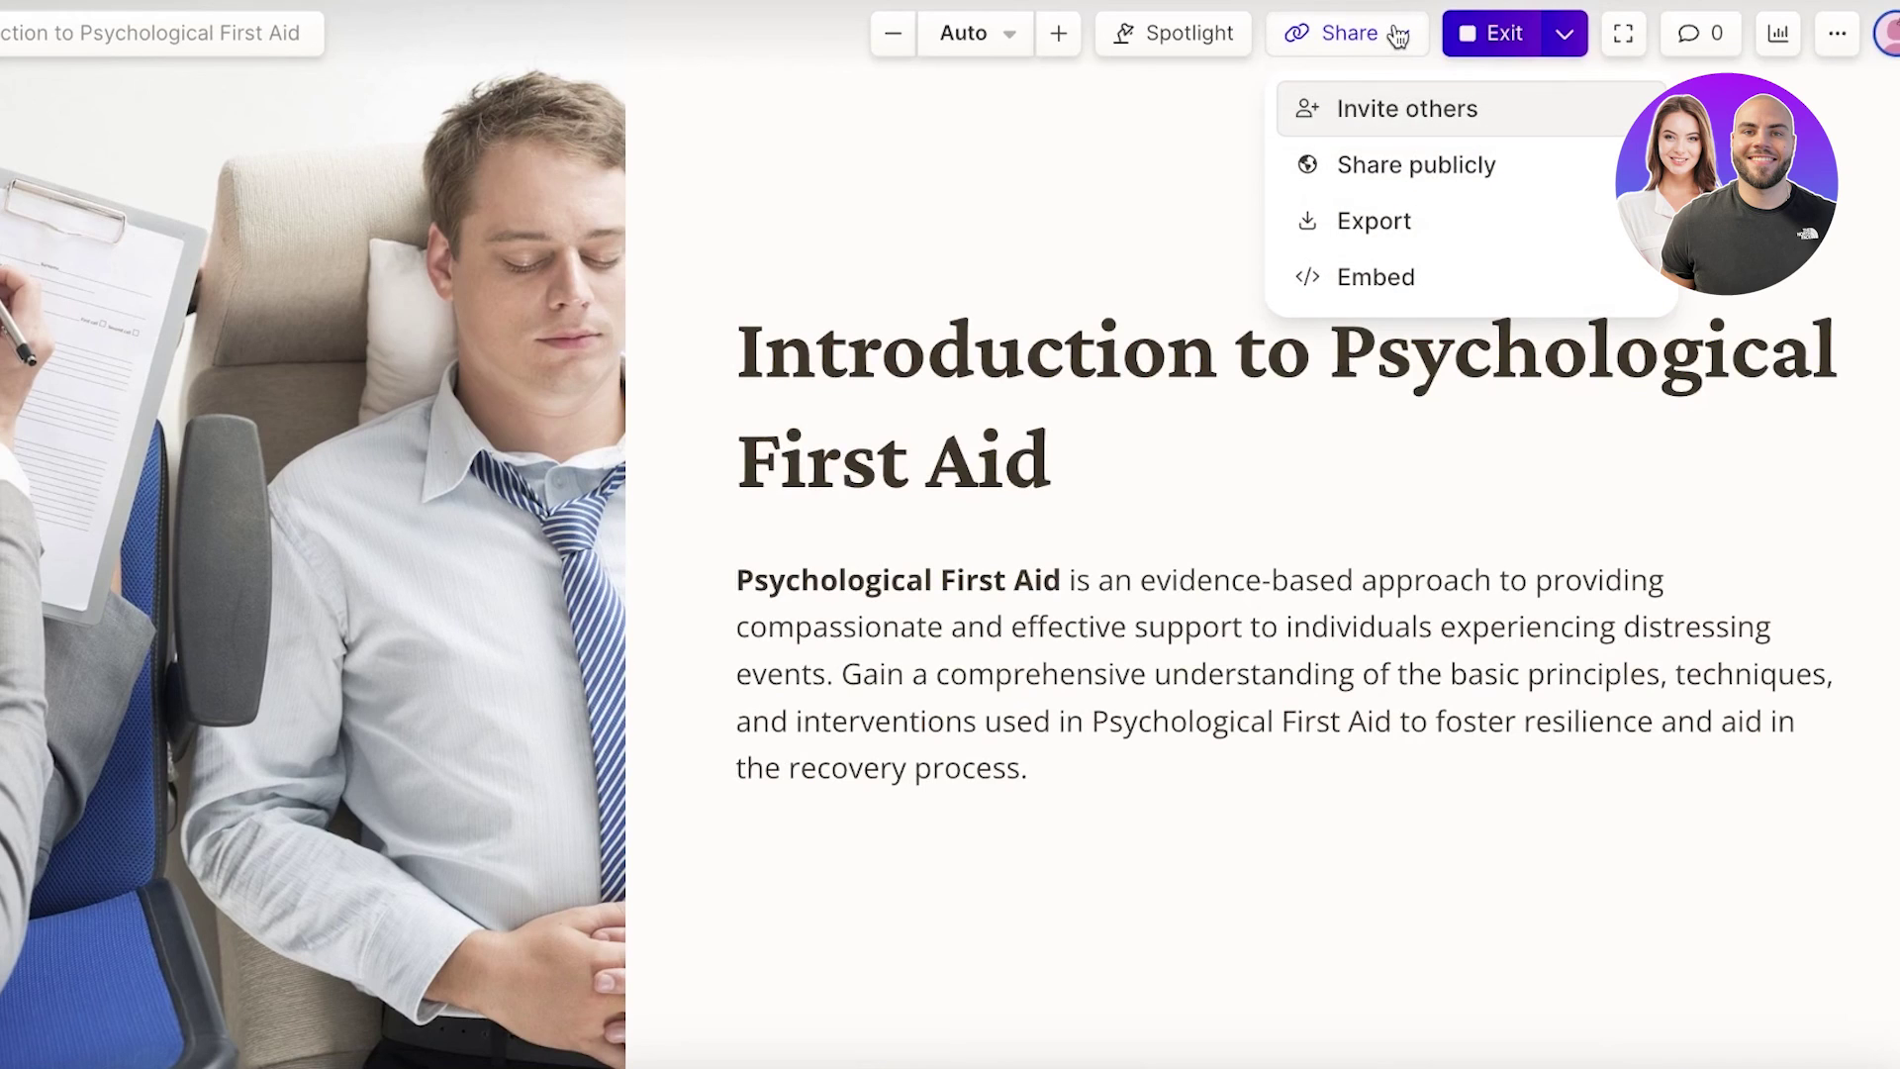
# Step: Show the Export tab offering Export to PDF and Export to PowerPoint
pyautogui.click(1390, 213)
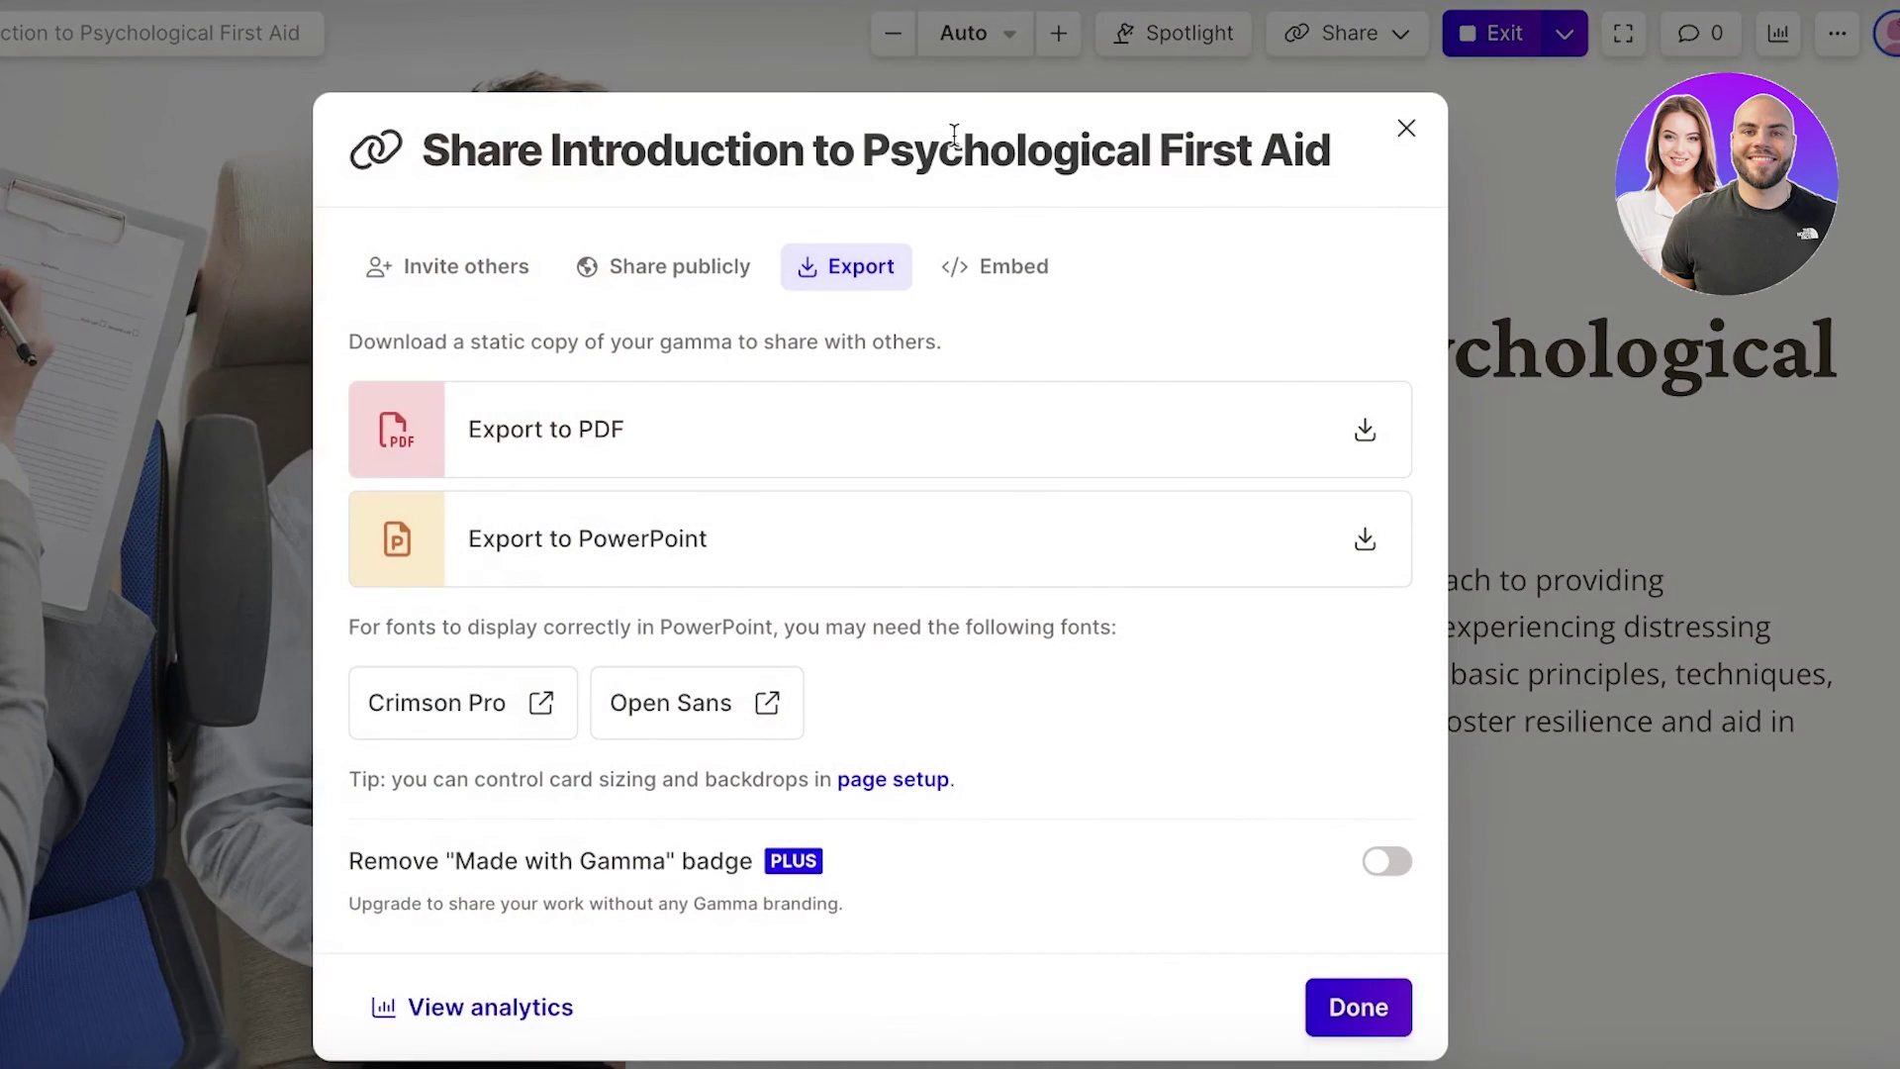